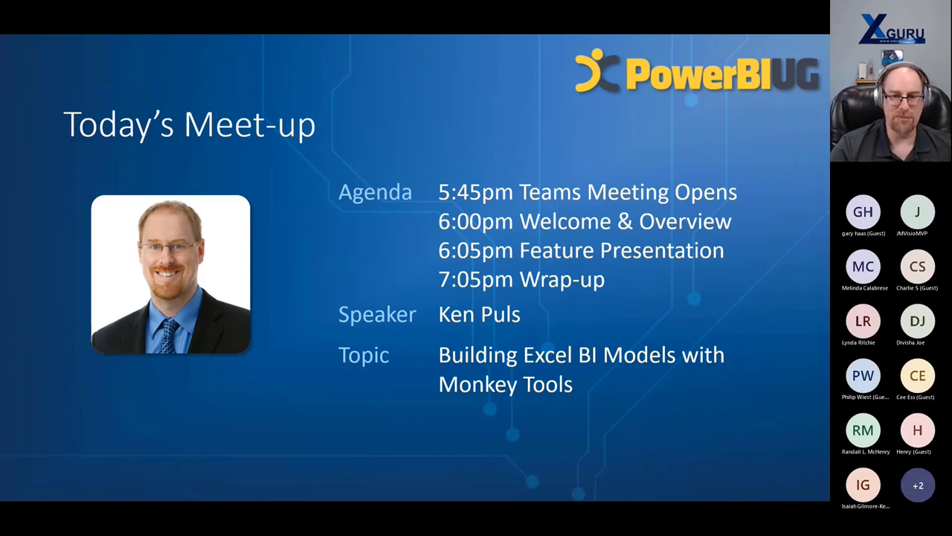
- Advance past the sponsors slide to the Excel Fundamentals Boot Camp slide
key(Right)
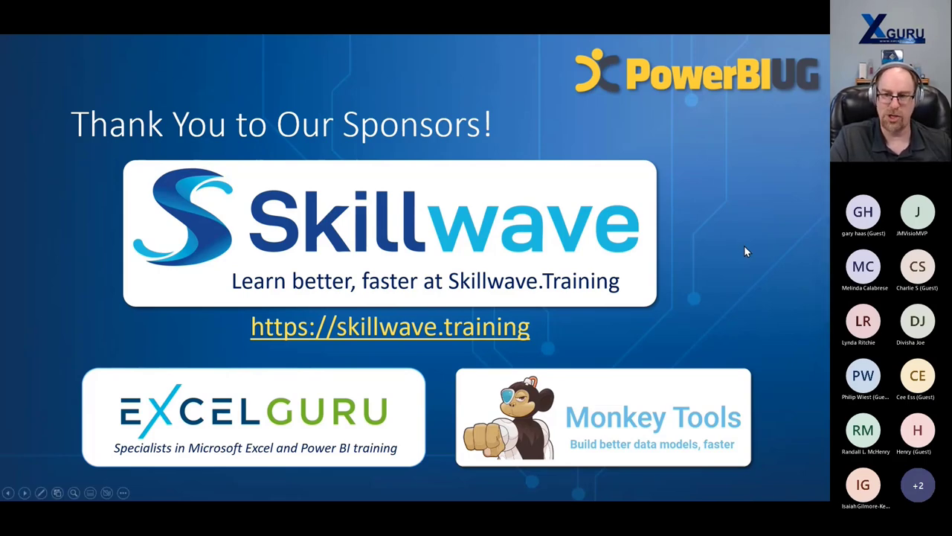
click(795, 298)
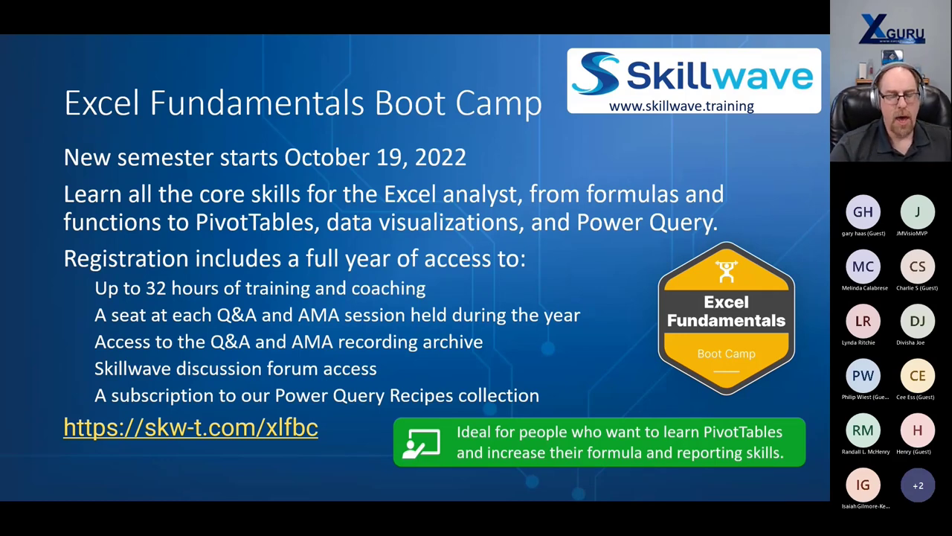
- Step past Self Service BI Boot Camp to the slide linking the Skillwave Training YouTube channel
key(Right)
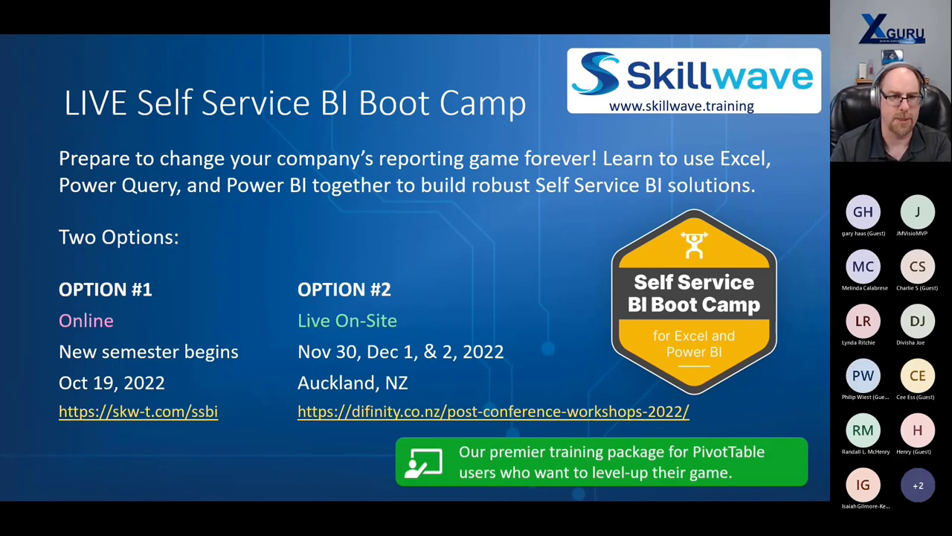
key(Right)
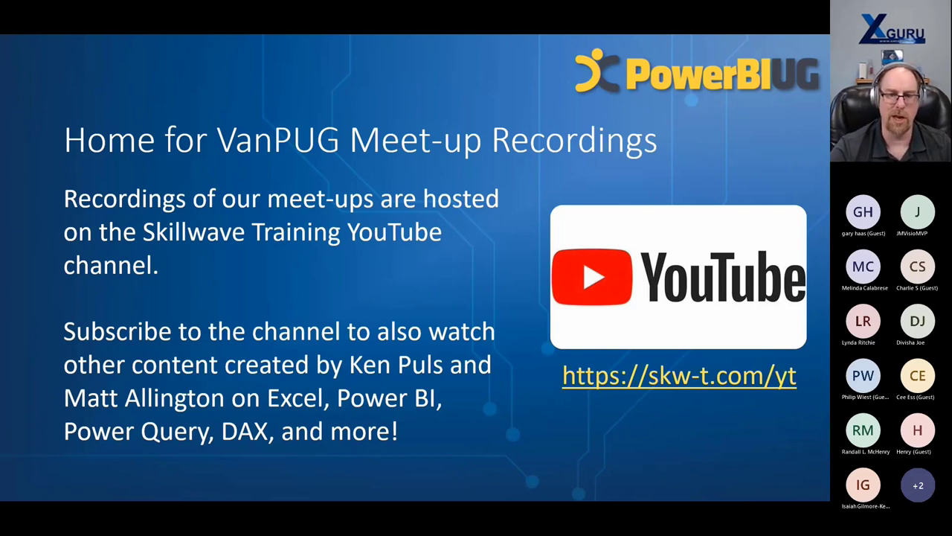
- Advance to the Get Involved slide, then show the Windows desktop with Win+D
key(Right)
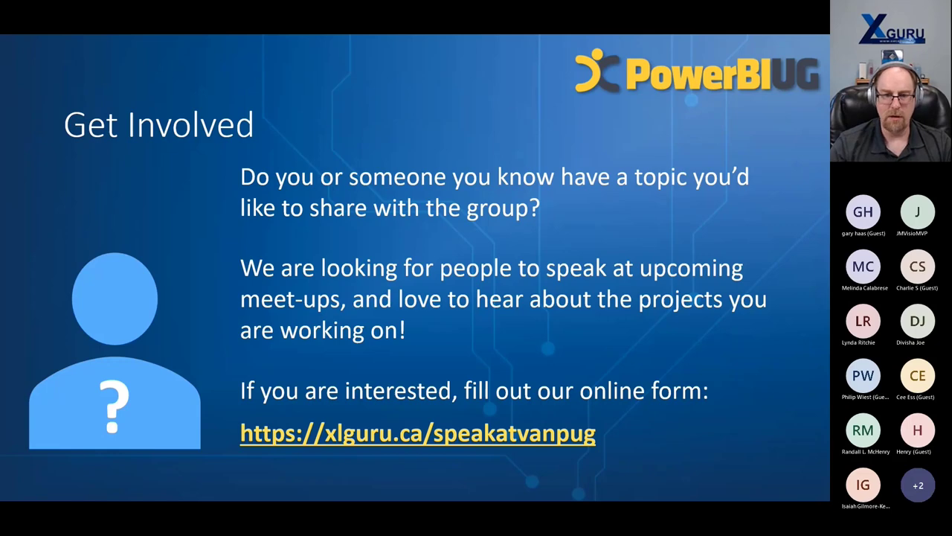
key(super+d)
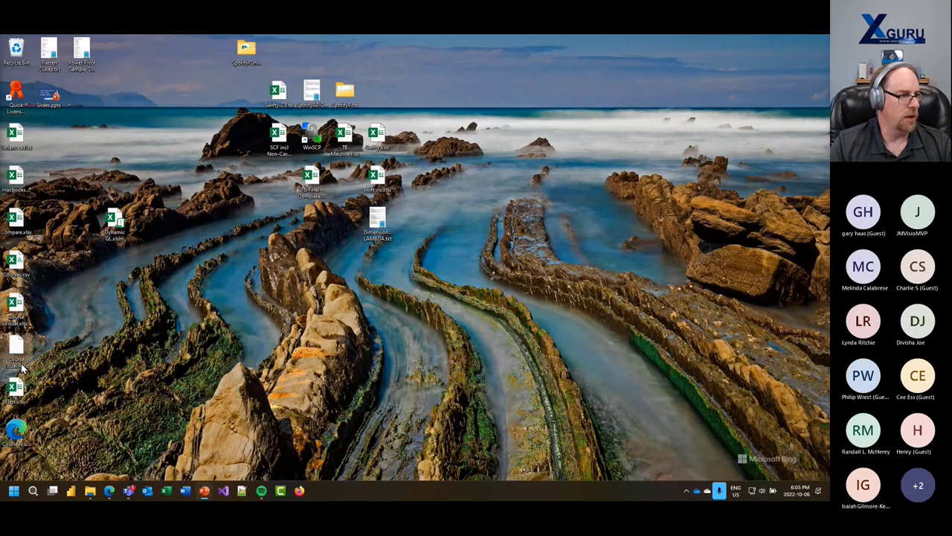
- Resume the full-screen 'Build Better Excel Models Faster' title slide from the taskbar
click(22, 368)
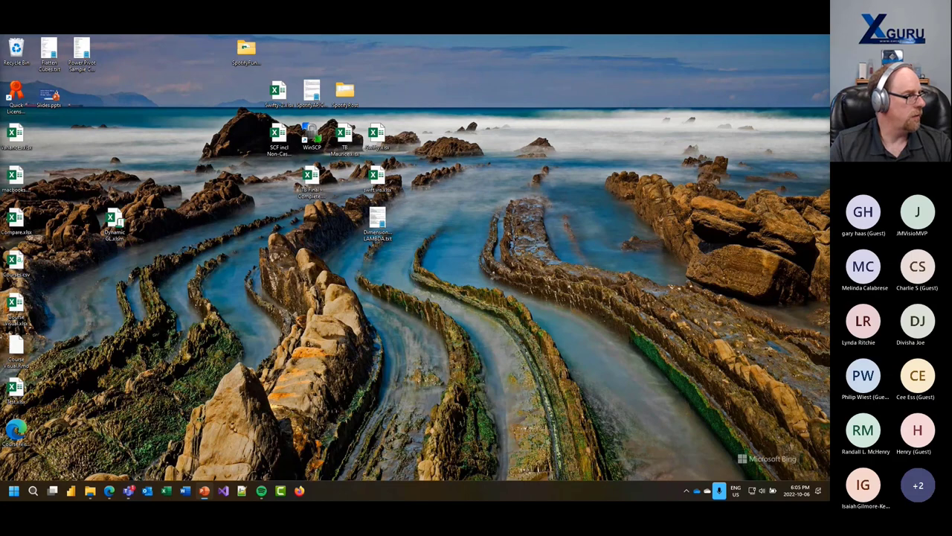
click(204, 491)
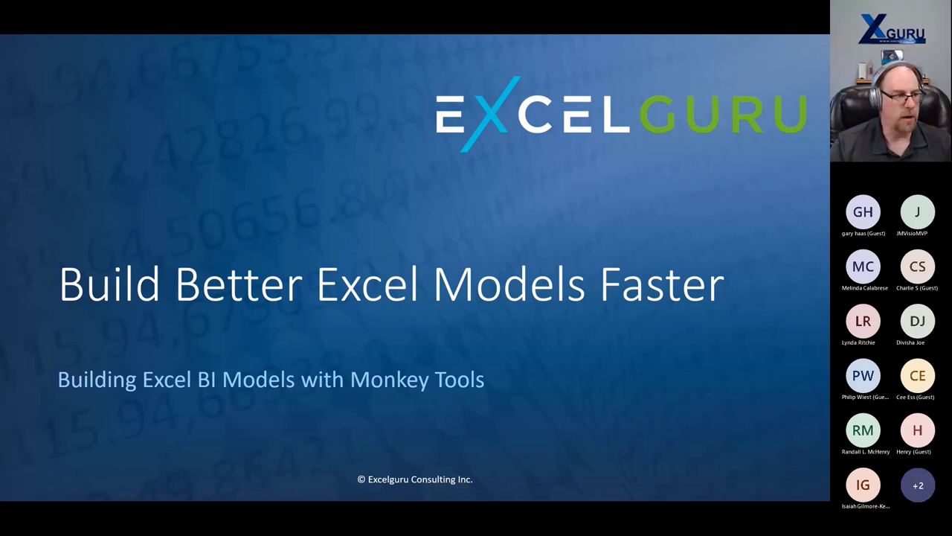
- Switch to the Mentimeter window, maximize it, and present the poll full screen
key(alt+Tab)
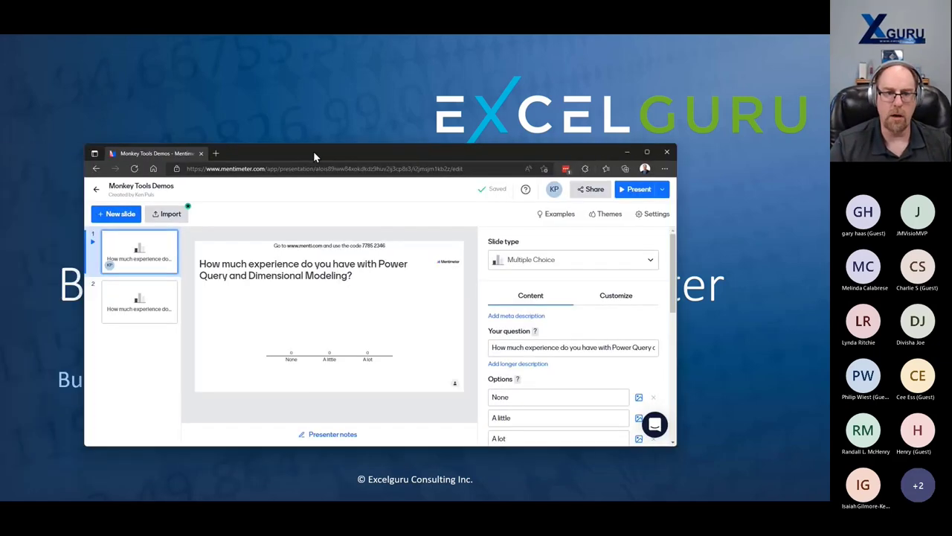
double_click(313, 151)
click(747, 77)
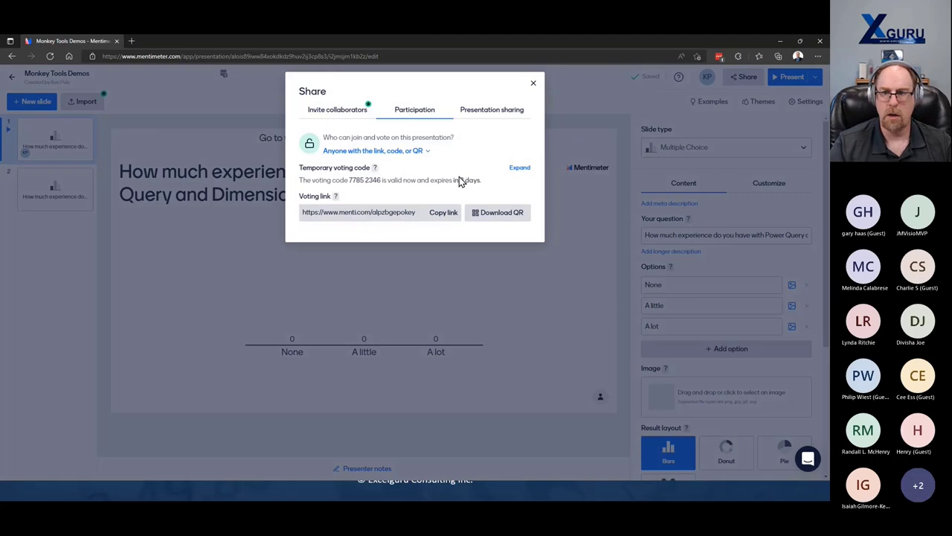
click(785, 82)
click(785, 79)
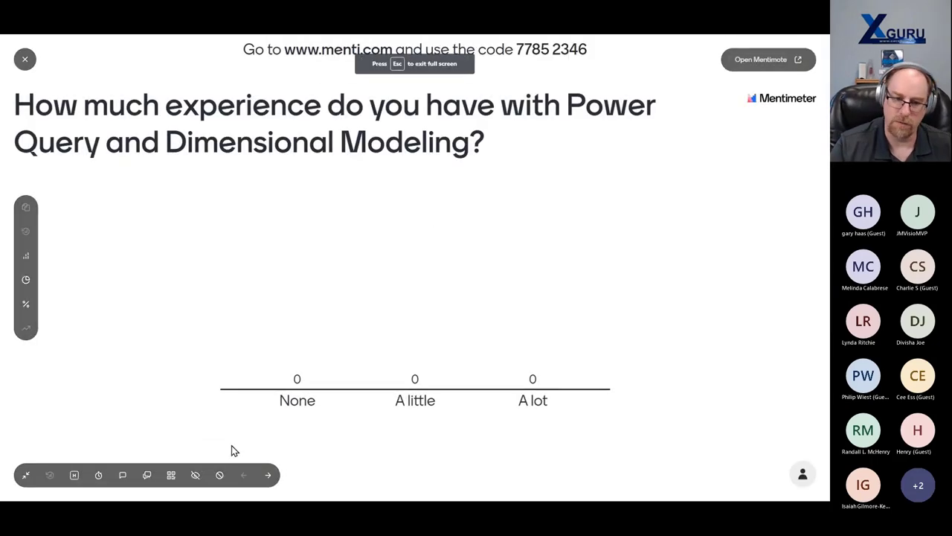
- Display the audience join code and QR code, then dismiss them to reveal results
click(171, 475)
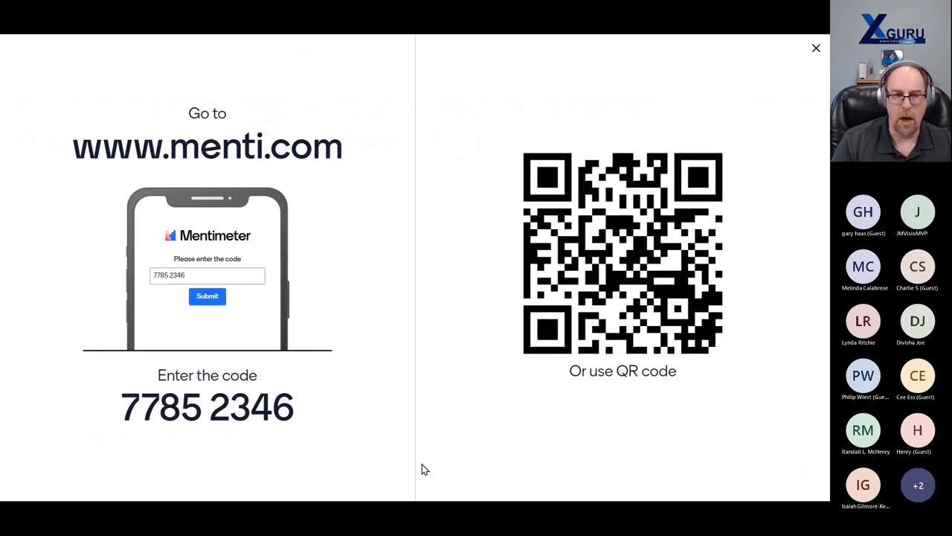
mouse_move(421, 500)
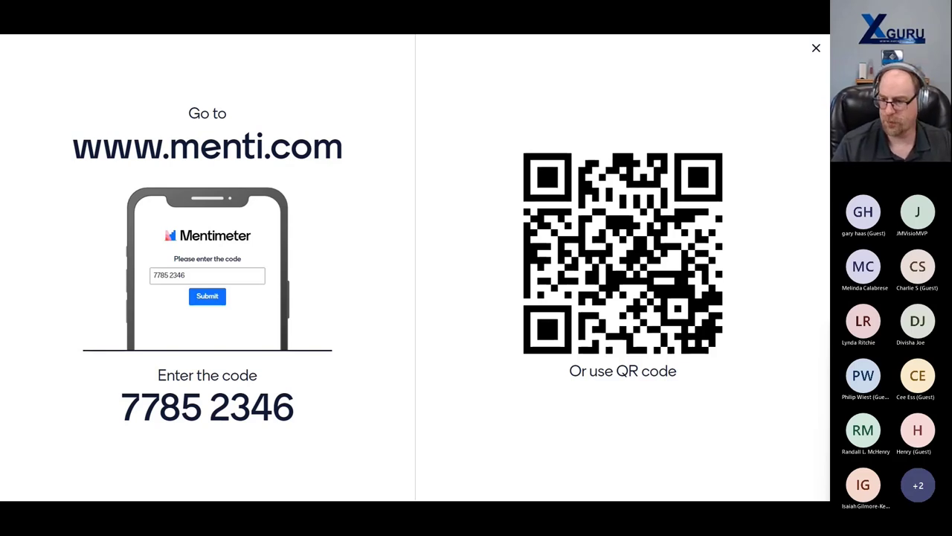
click(817, 51)
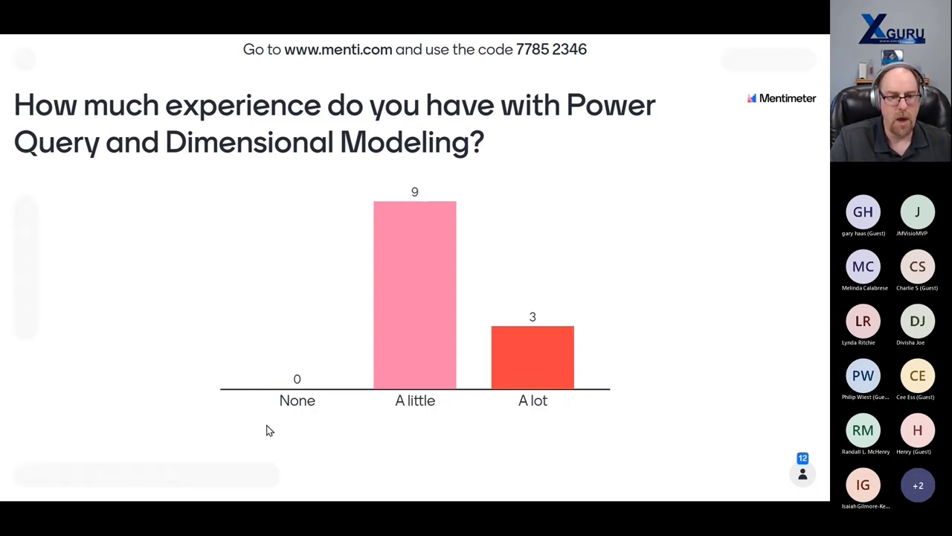
- Advance to the Monkey Tools experience poll (10 None, 2 A little) and exit full screen
mouse_move(267, 477)
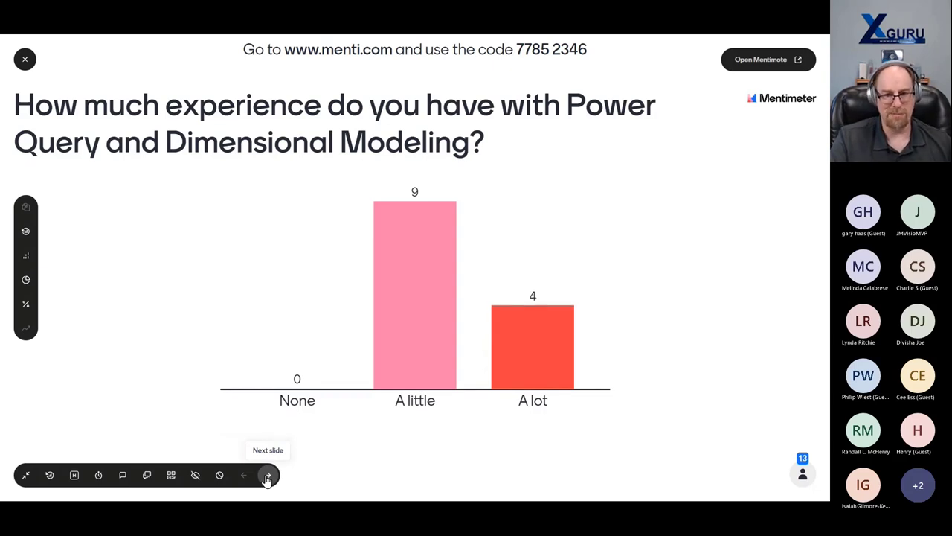
click(267, 476)
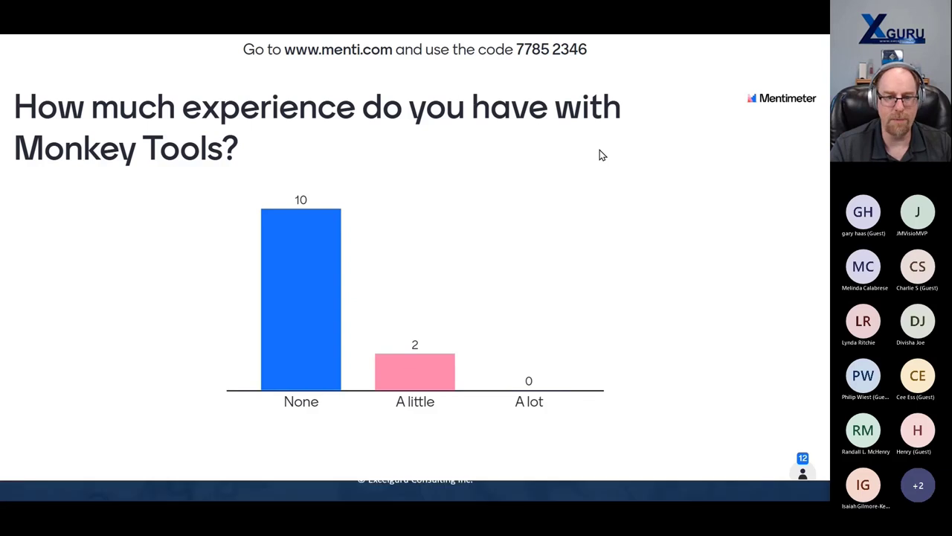
key(Escape)
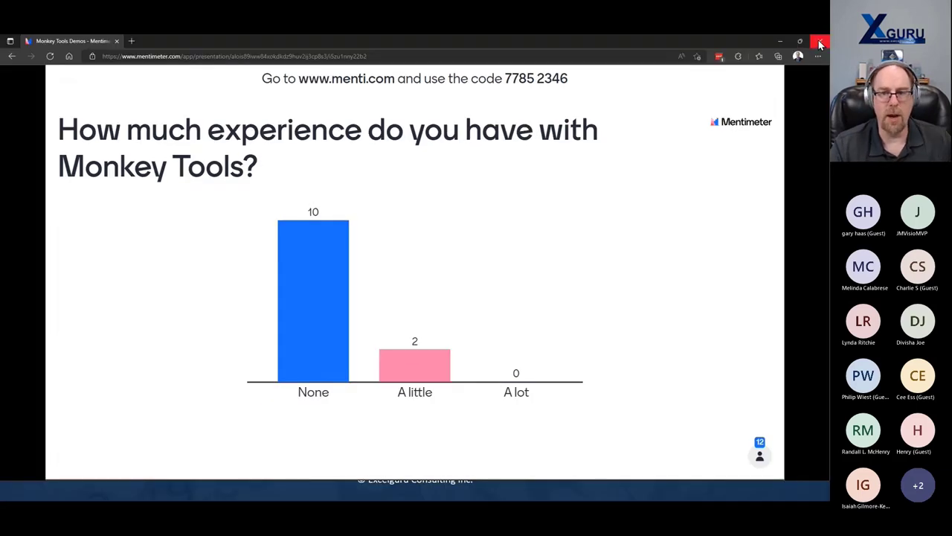
- Close the poll window and present Who's Ken? with its FCPA, Excelguru.ca and skillwave.training bullets
click(821, 45)
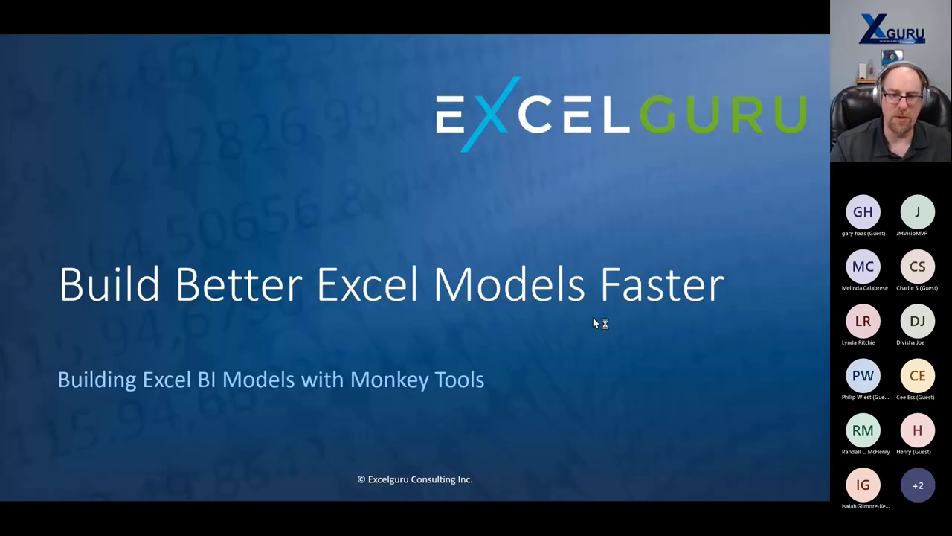
click(608, 403)
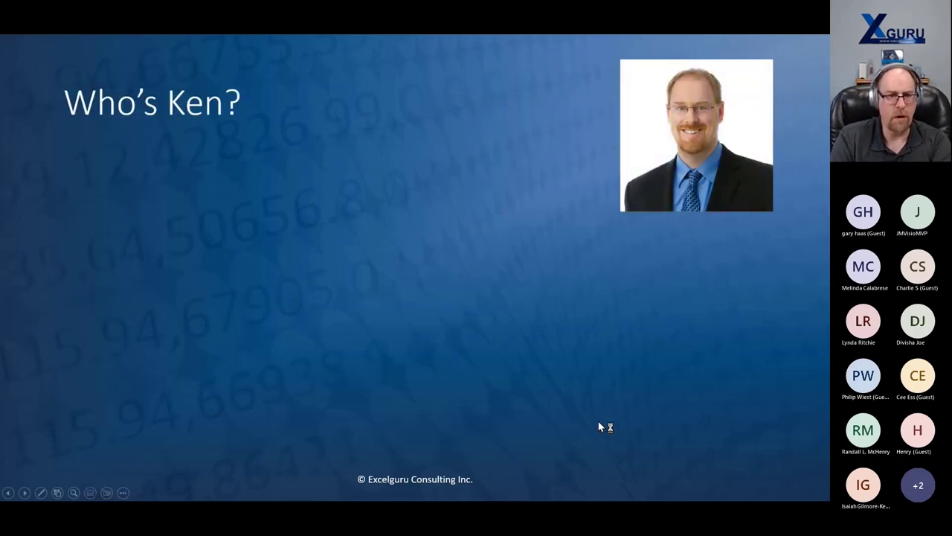
click(719, 412)
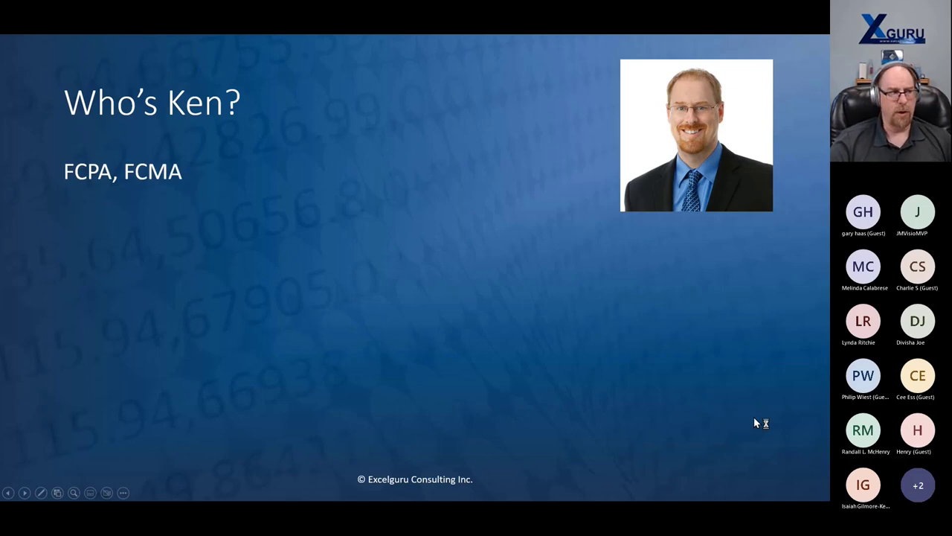
click(754, 418)
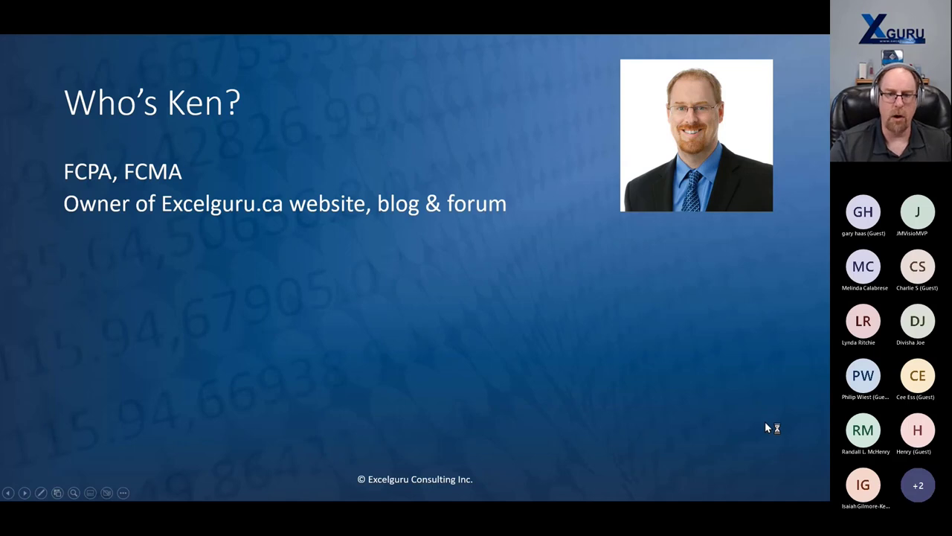
click(766, 425)
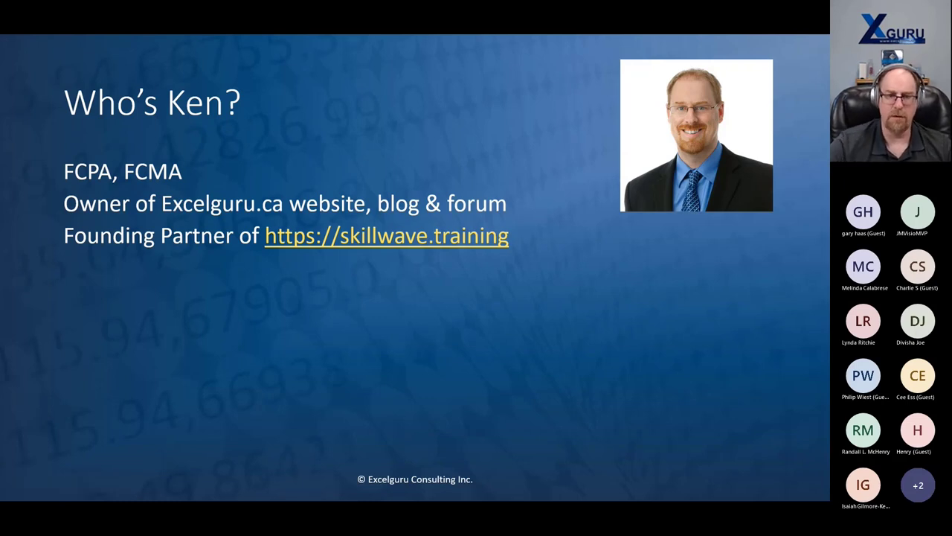
- Reveal the Microsoft MVP, developer/author details and both book covers, then reach From Data to Dashboards
key(Right)
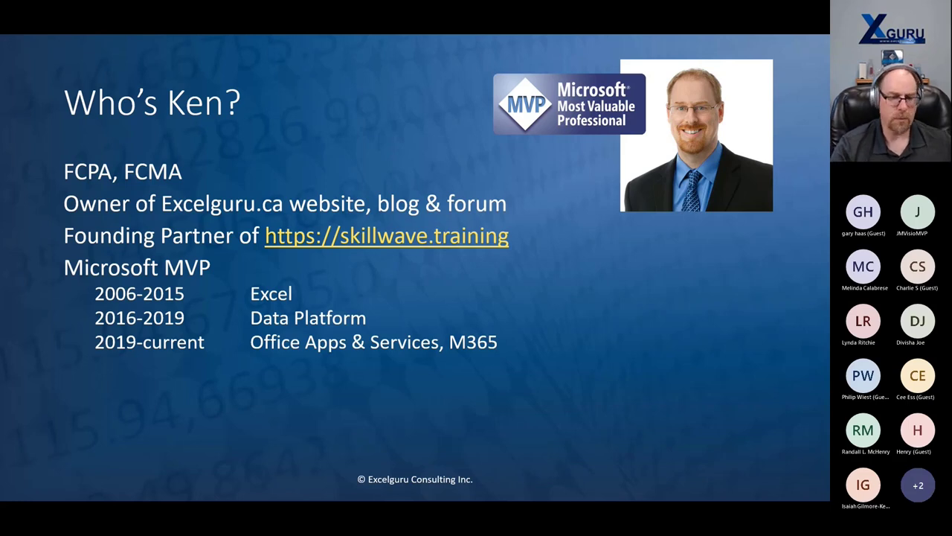
key(Right)
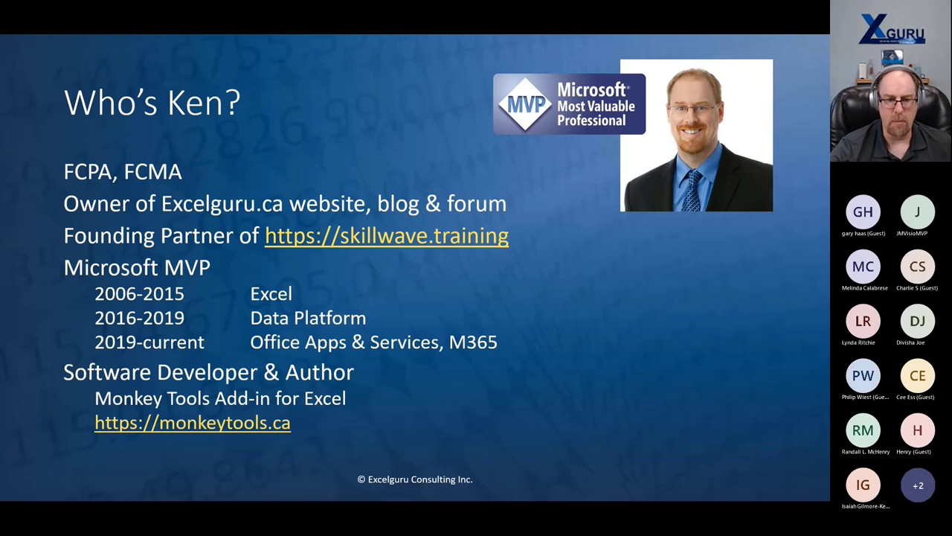
key(Right)
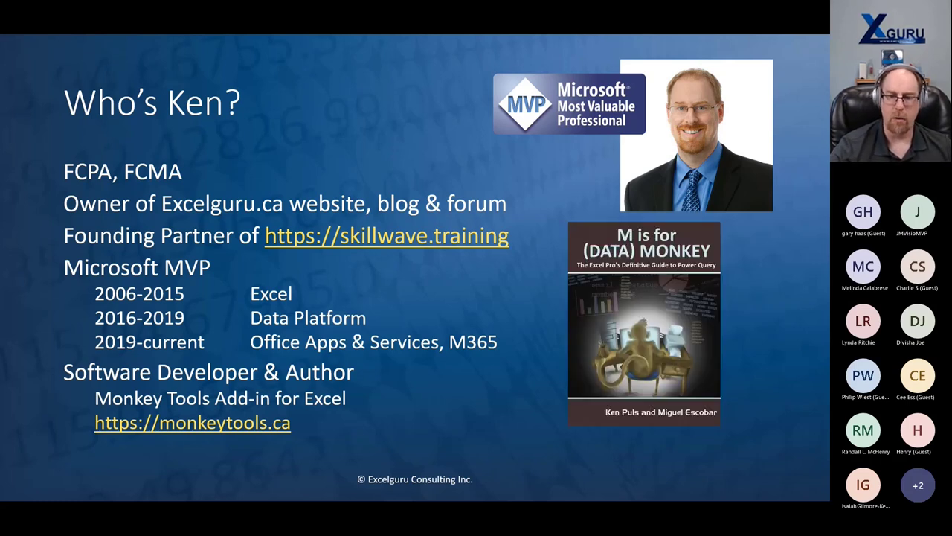
key(Right)
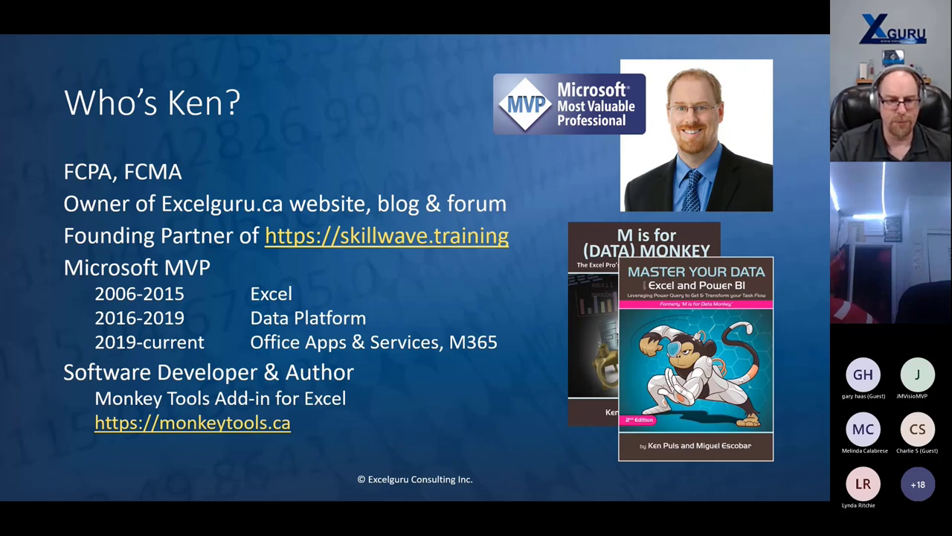
key(Right)
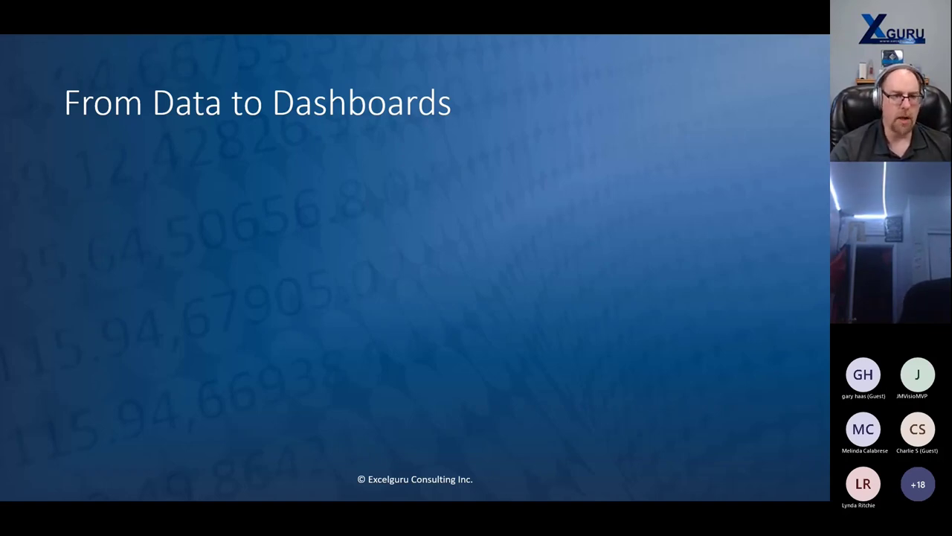
- Build the Data, Power Query, Data Model and Visuals stages, then advance to My Modeling Philosophy
key(Right)
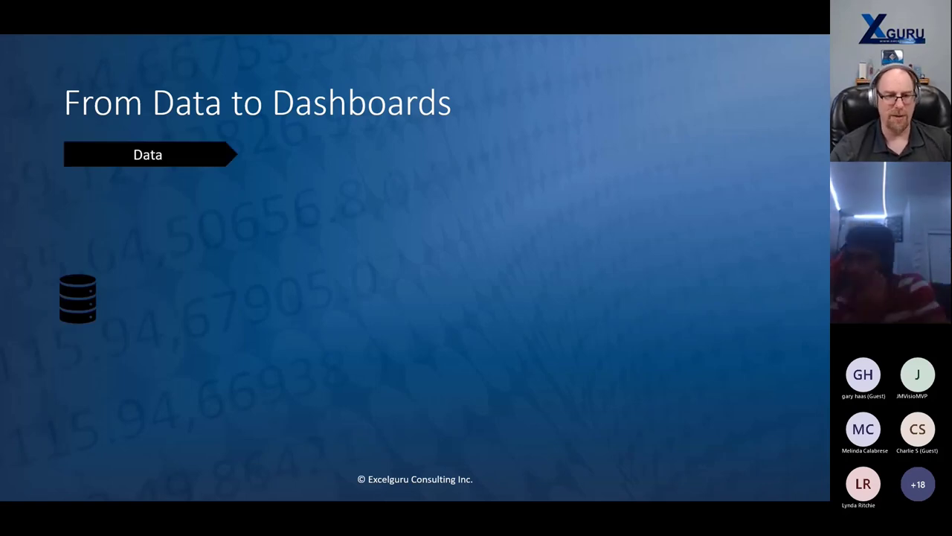
key(Right)
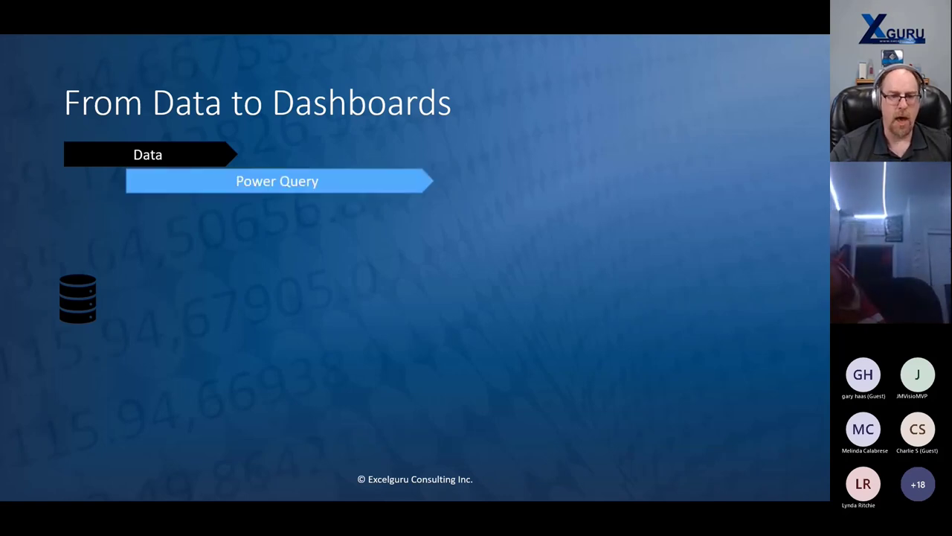
key(Right)
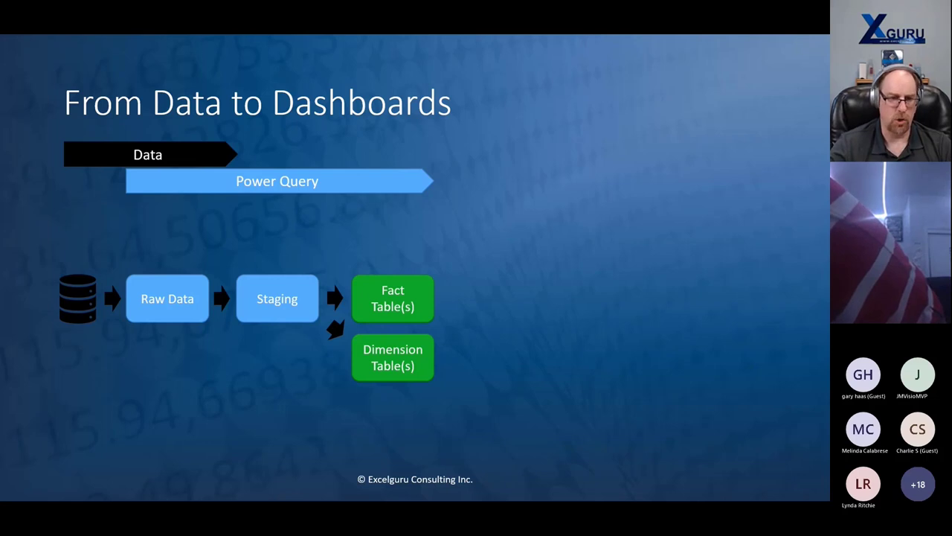
key(Right)
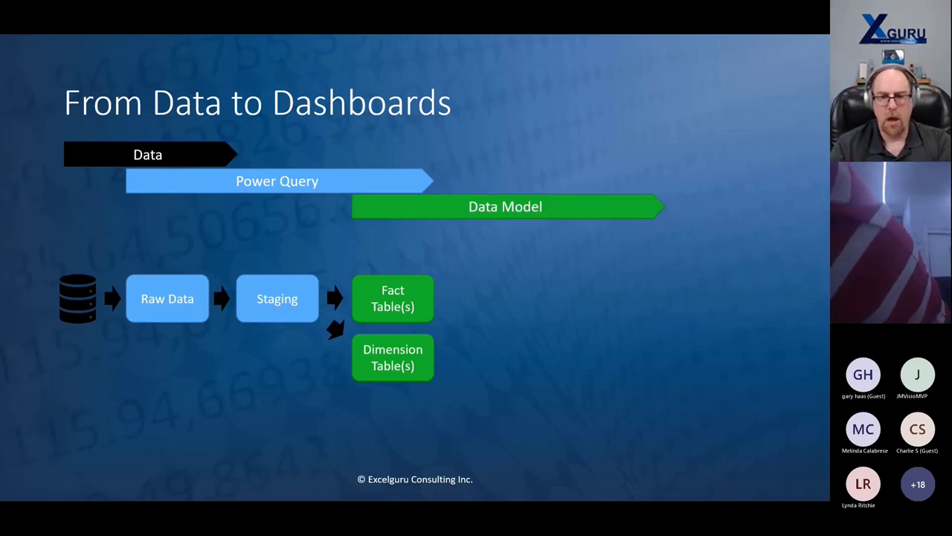
key(Right)
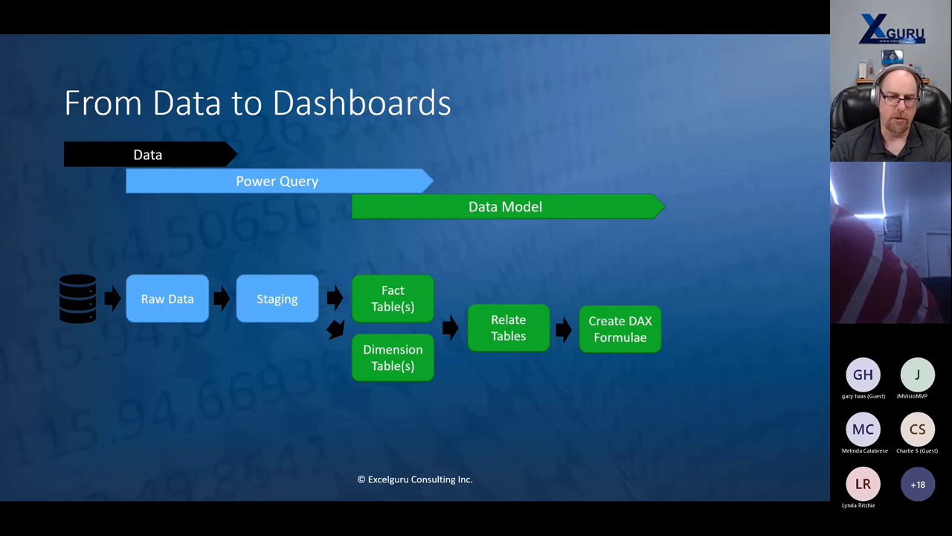
key(Right)
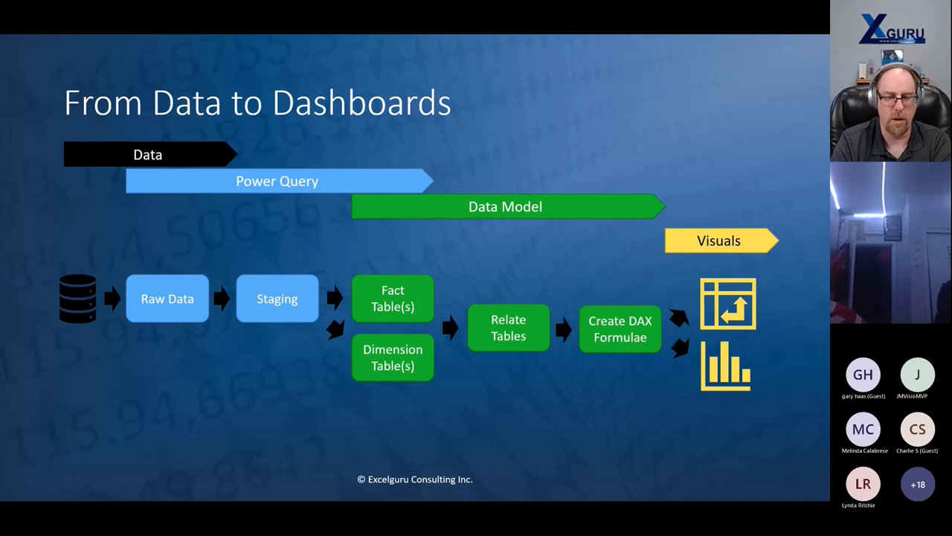
key(Right)
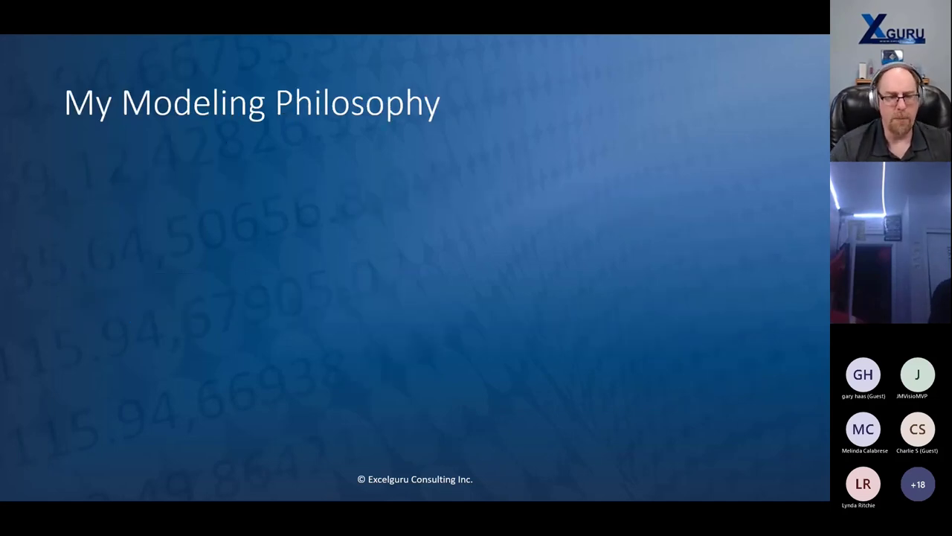
- Reveal Model in Excel, Publish to PowerBI.com, Build Reports Online, Share, Import to PBI Desktop and Build Reports
key(Right)
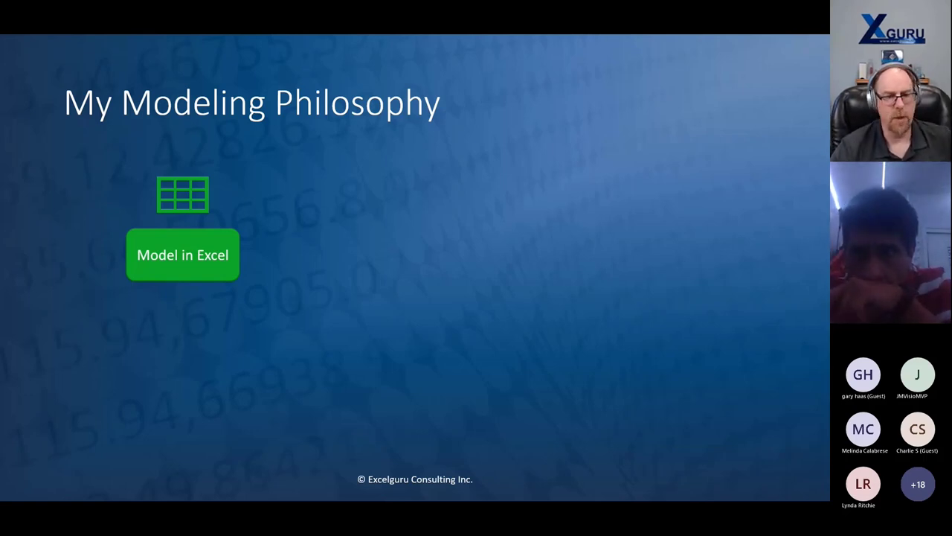
key(Right)
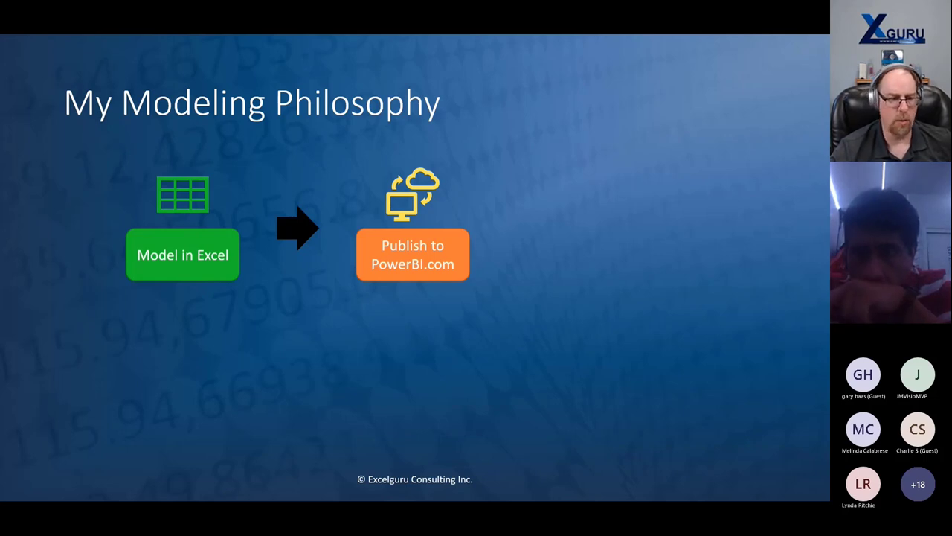
key(Right)
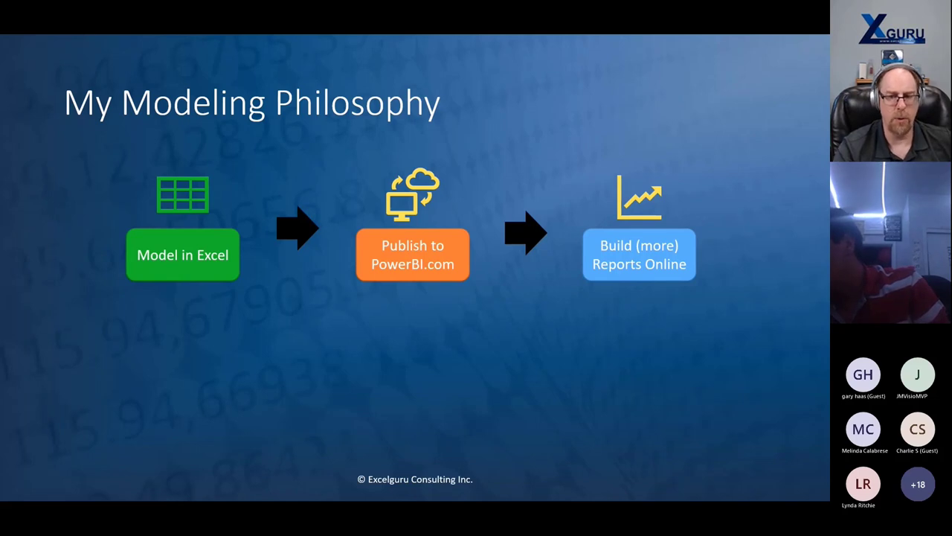
key(Right)
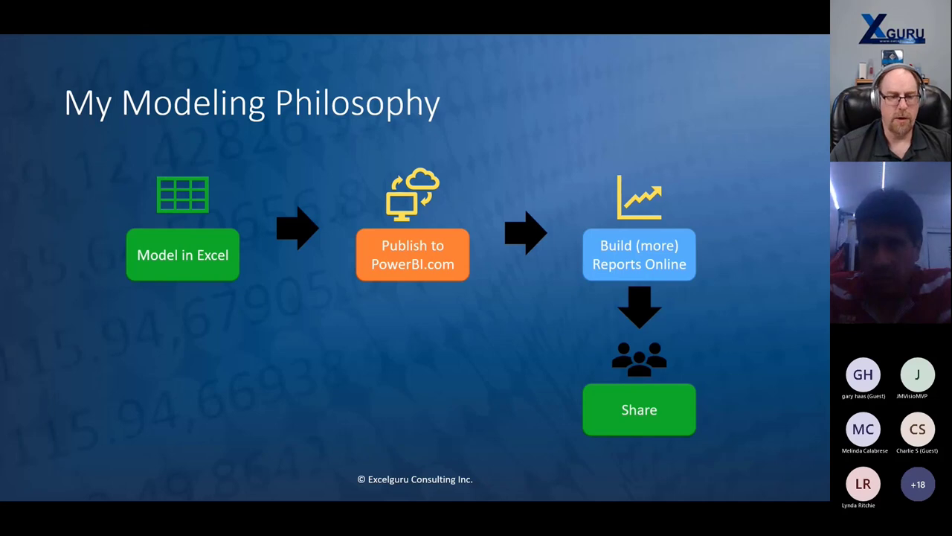
key(Right)
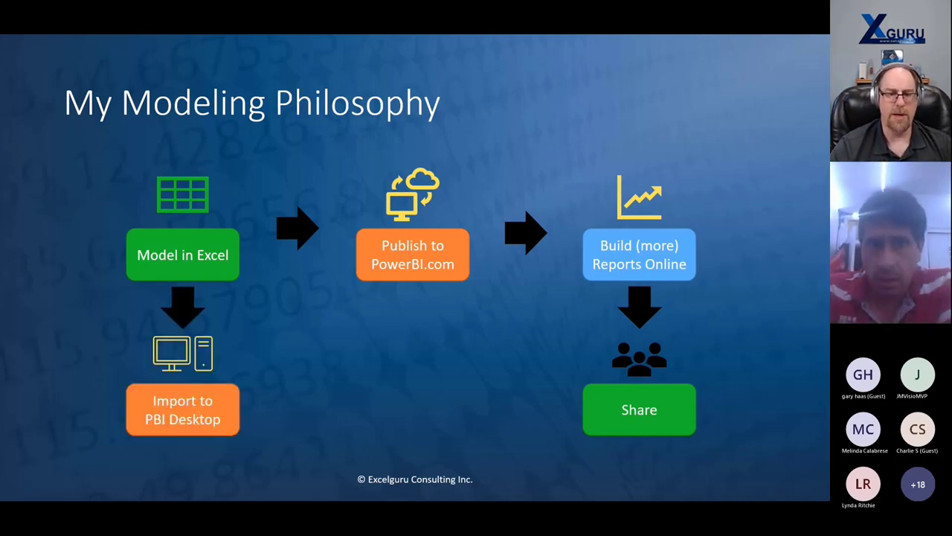
key(Right)
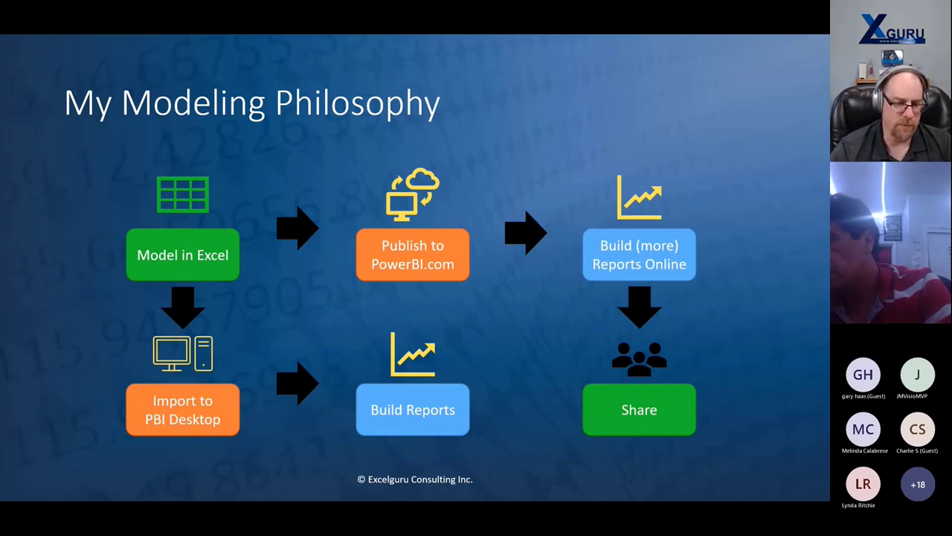
- Show the link from Build Reports up to publishing, then advance to About Monkey Tools
key(Right)
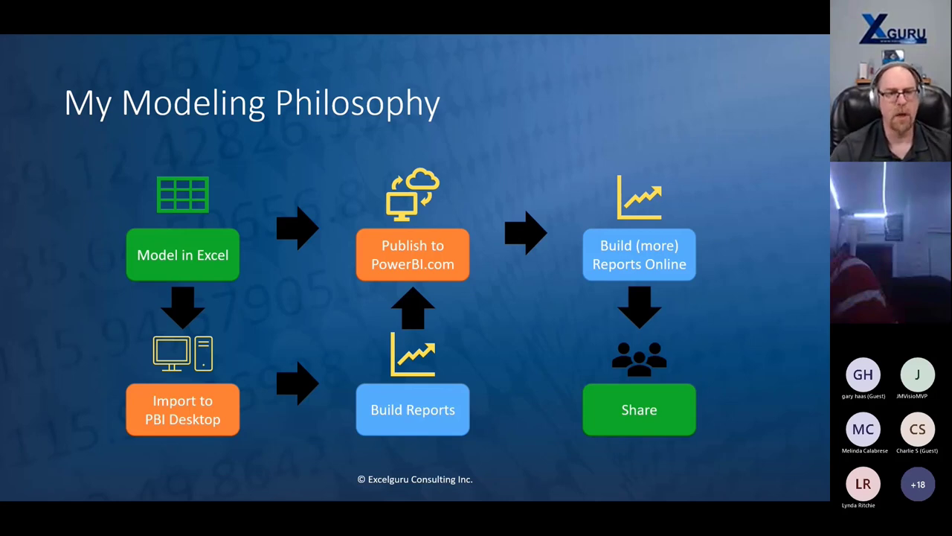
key(Right)
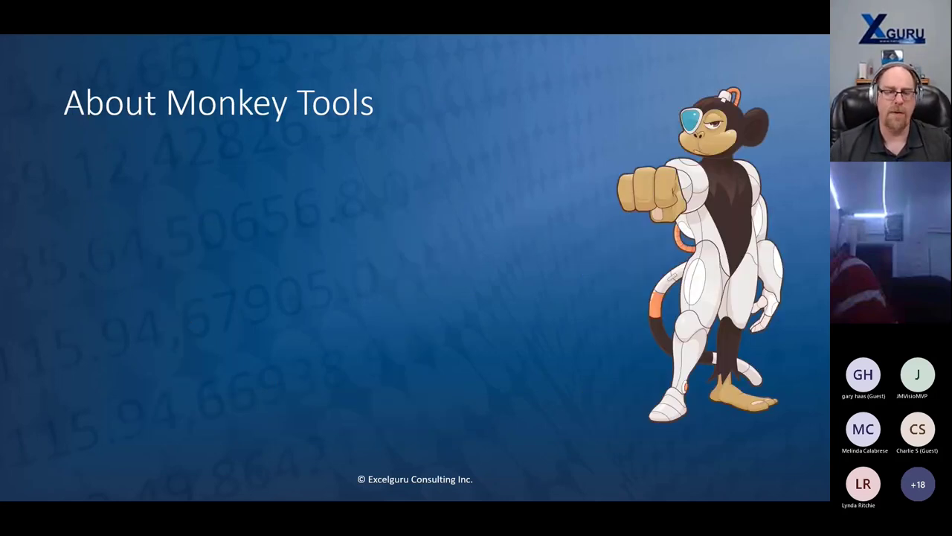
- Reveal the Target Audience heading, its model-building and model-auditing bullets, and the Pricing Model heading
key(Right)
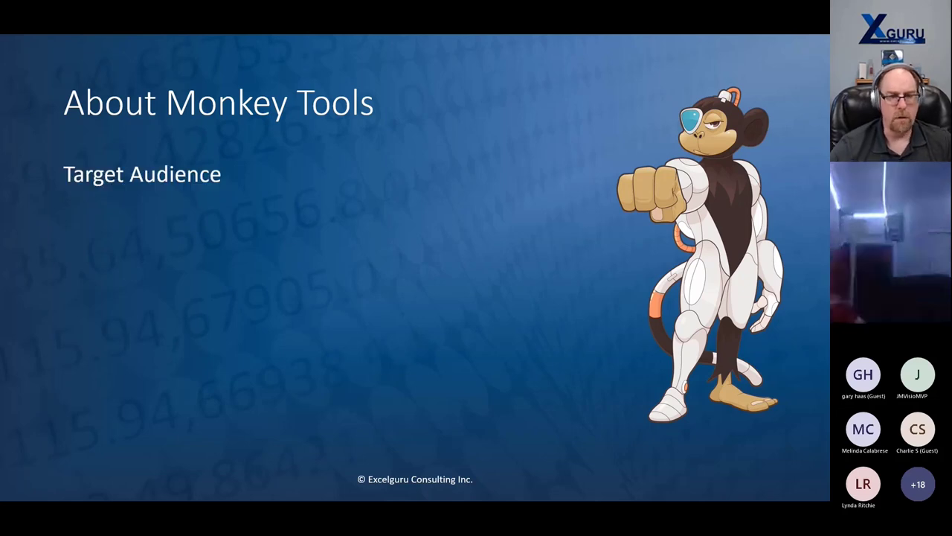
key(Right)
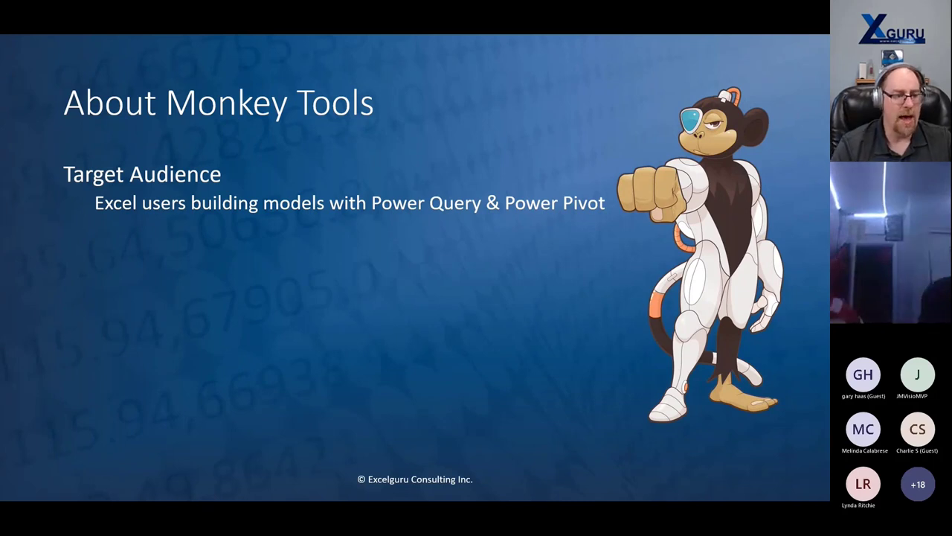
key(Right)
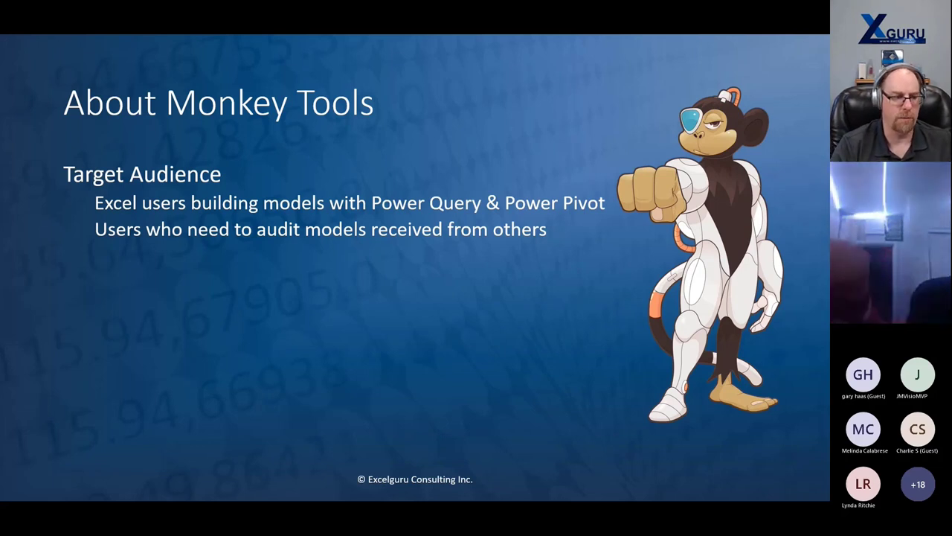
key(Right)
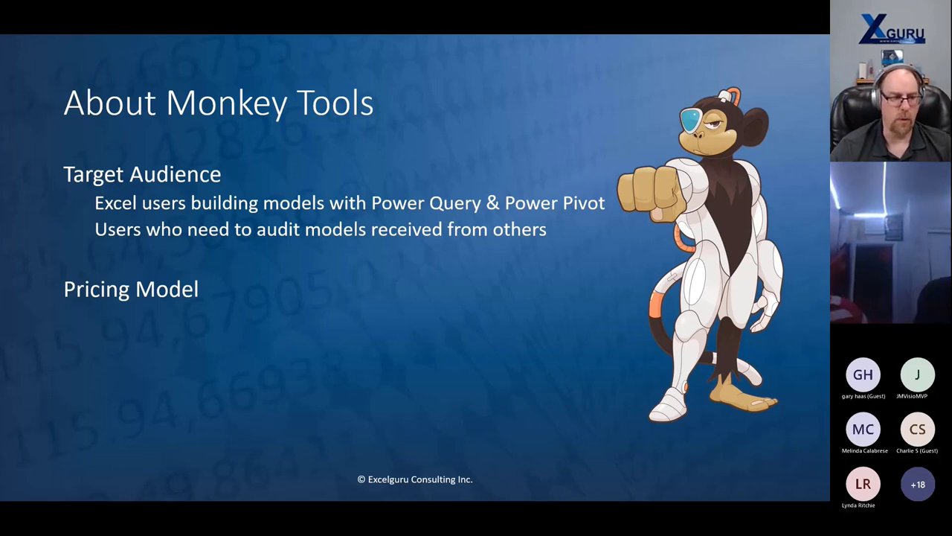
- Reveal the Forever Free, Trial Pro License and Pro License Subscription bullets, then the full-pricing-details callout
key(Right)
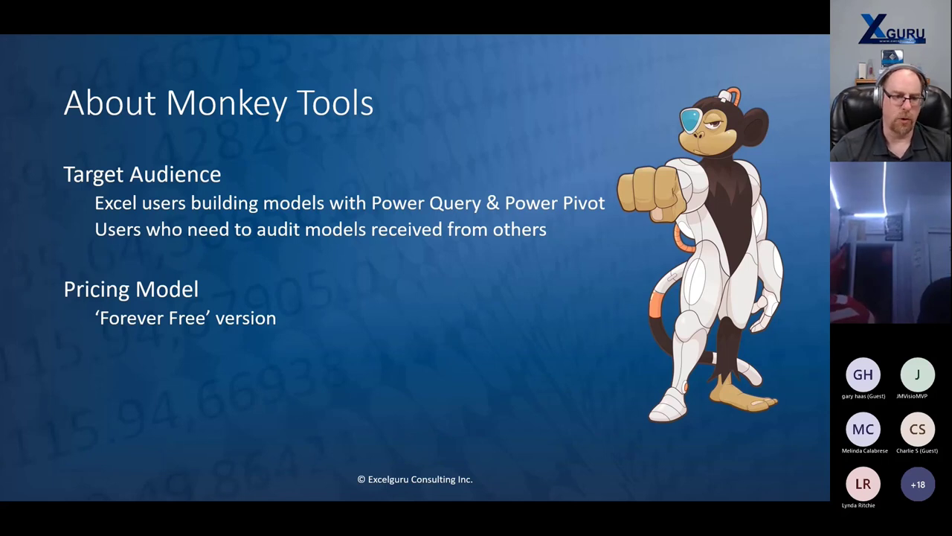
key(Right)
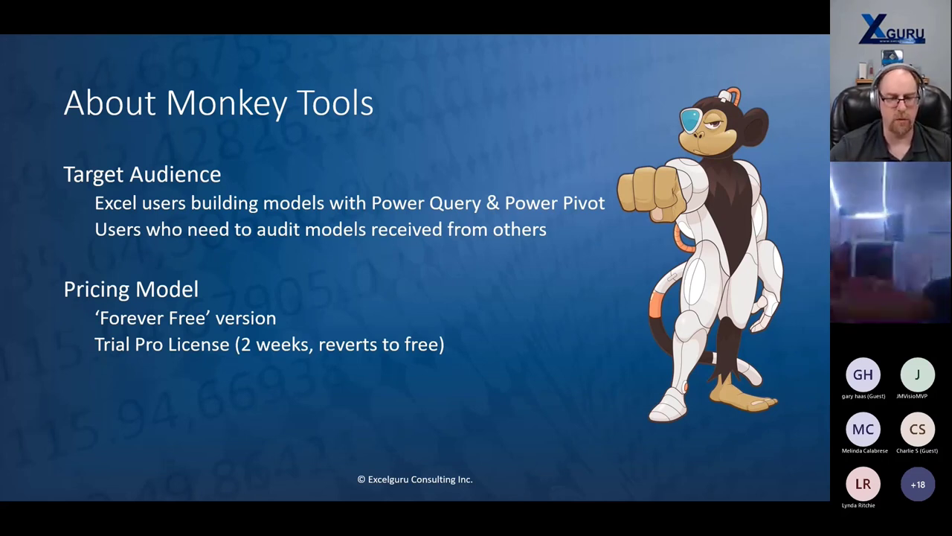
key(Right)
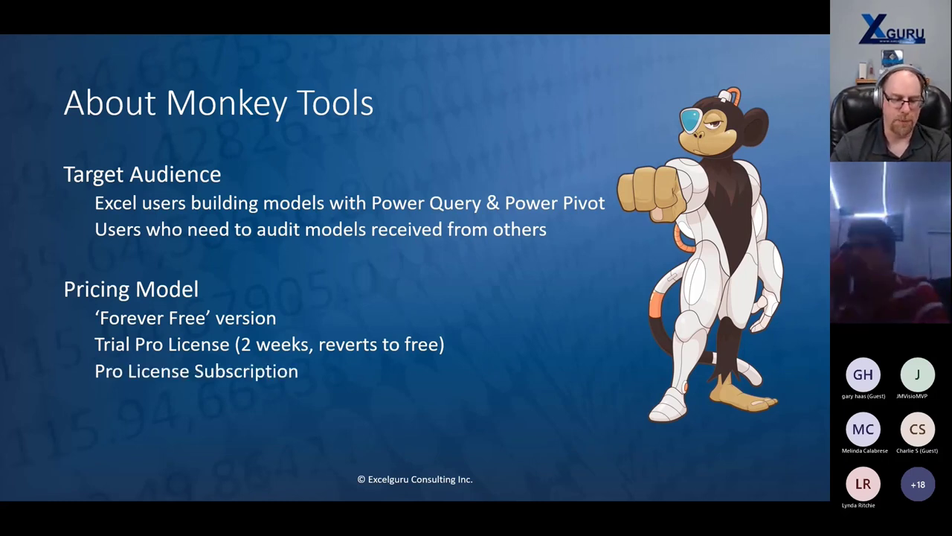
key(Right)
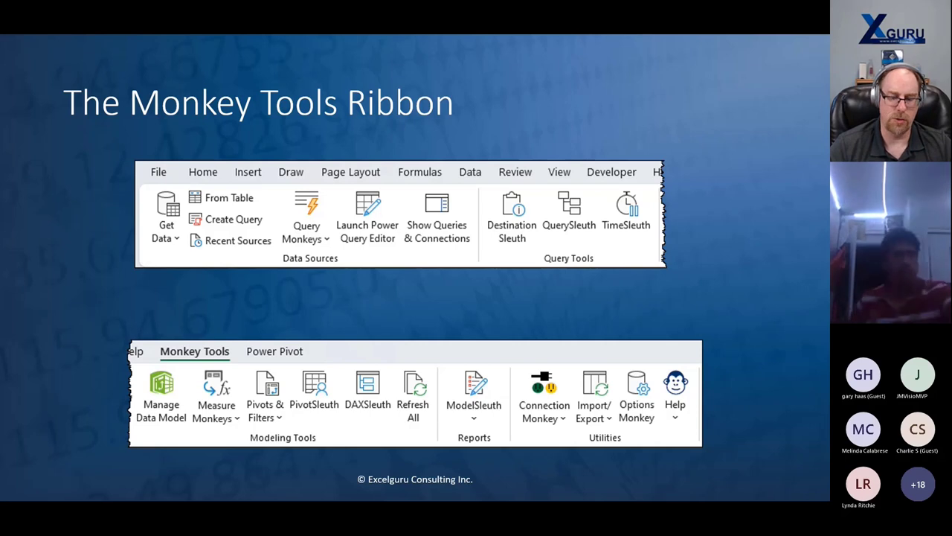
- Show the convenience versus Monkey Tools feature callouts, then advance to the It's Demo Time! slide
key(Right)
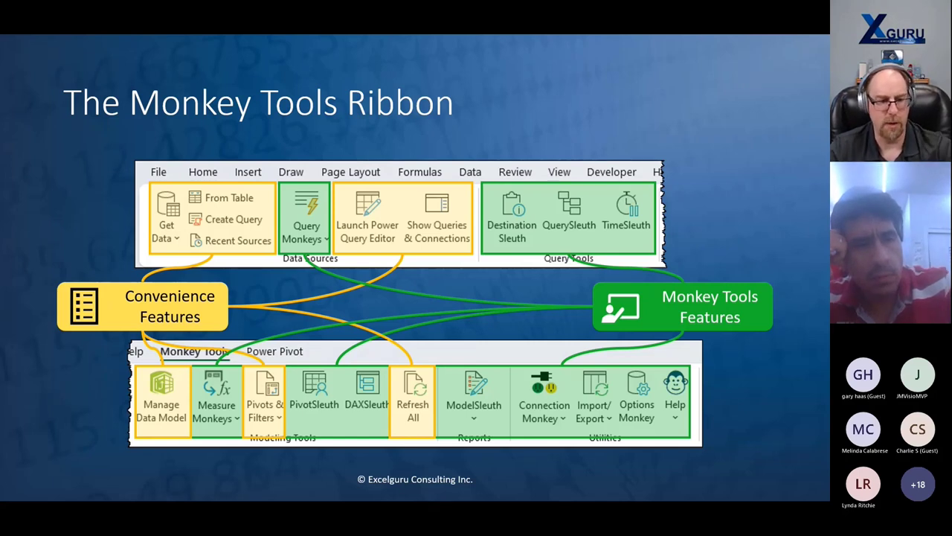
key(Right)
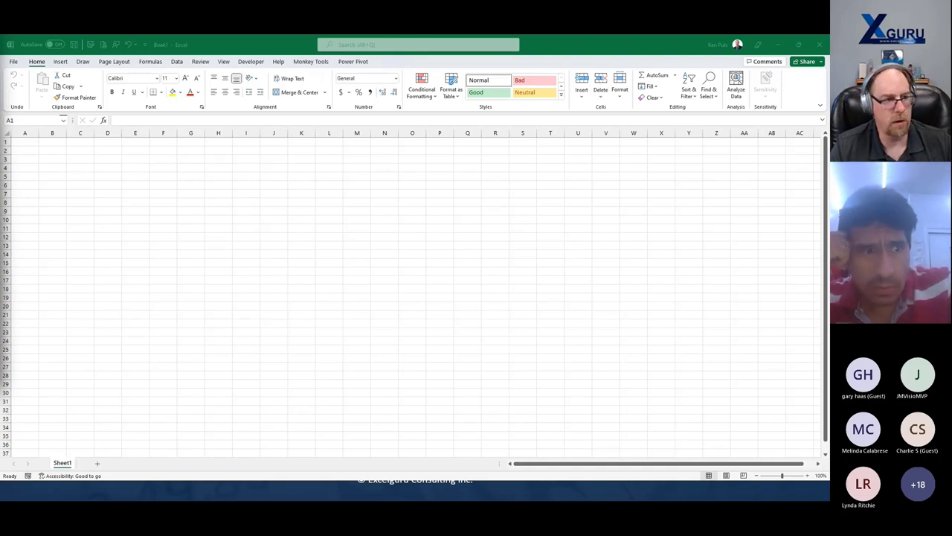
- Switch to Excel, close the empty Power Pivot window, and show Queries & Connections (0 queries)
key(alt+Tab)
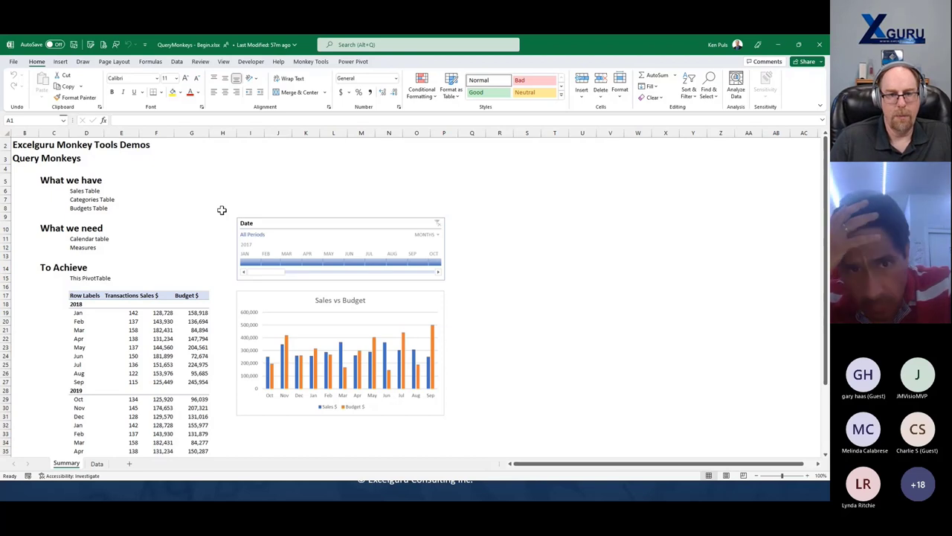
click(296, 62)
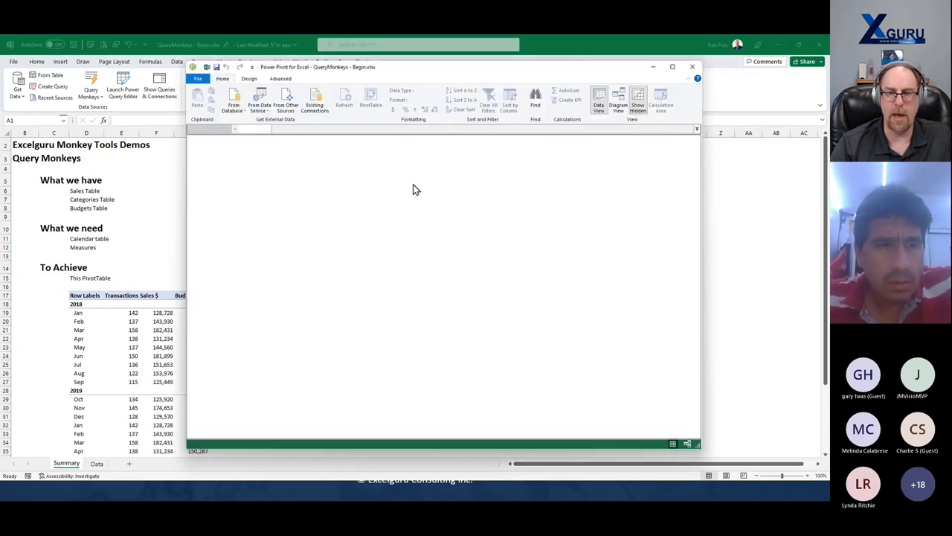
click(692, 67)
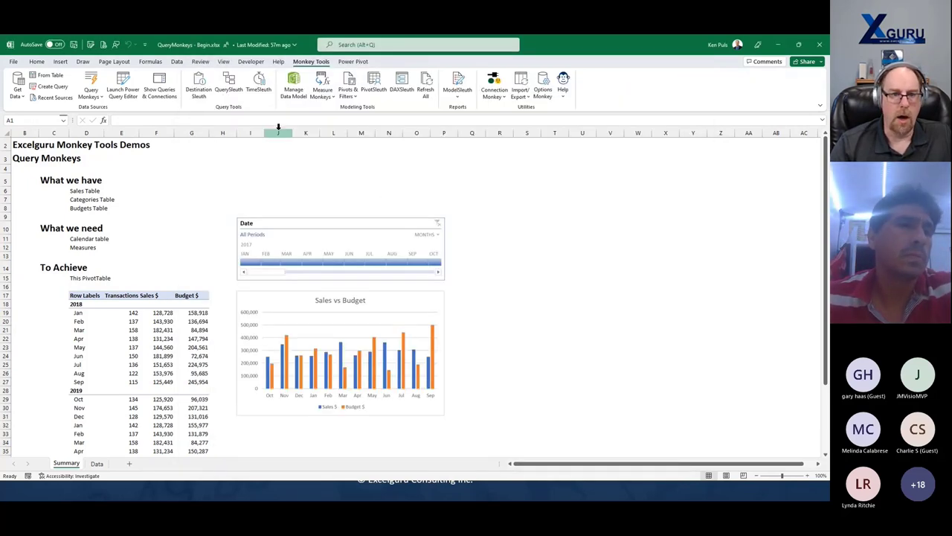
click(160, 88)
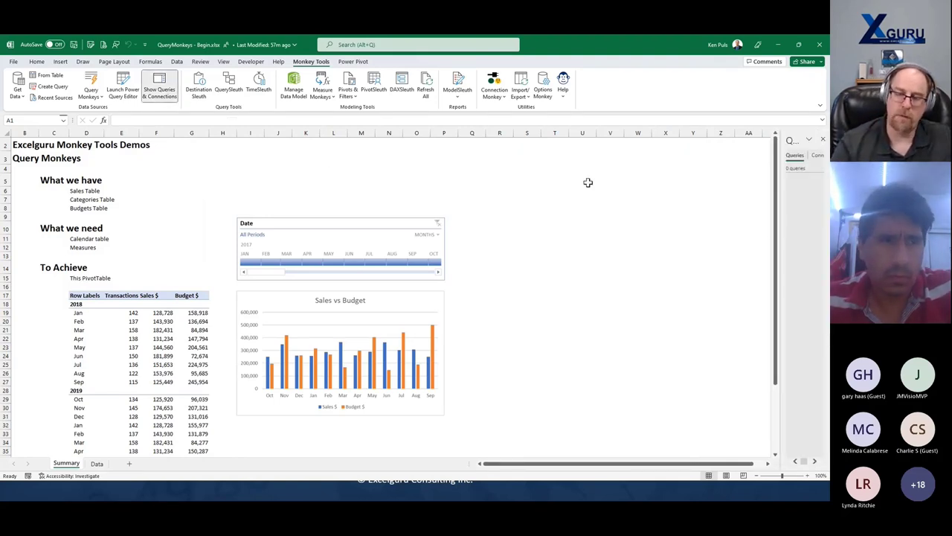
- Widen the Queries & Connections pane, select the 2019 month labels D29:D40, and open the Data sheet
drag(780, 241, 700, 247)
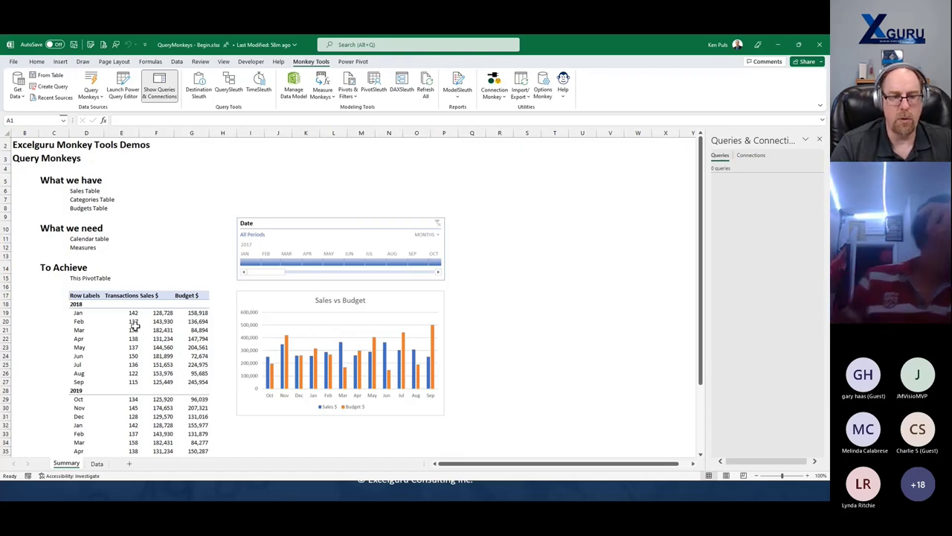
scroll(135, 326, down, 4)
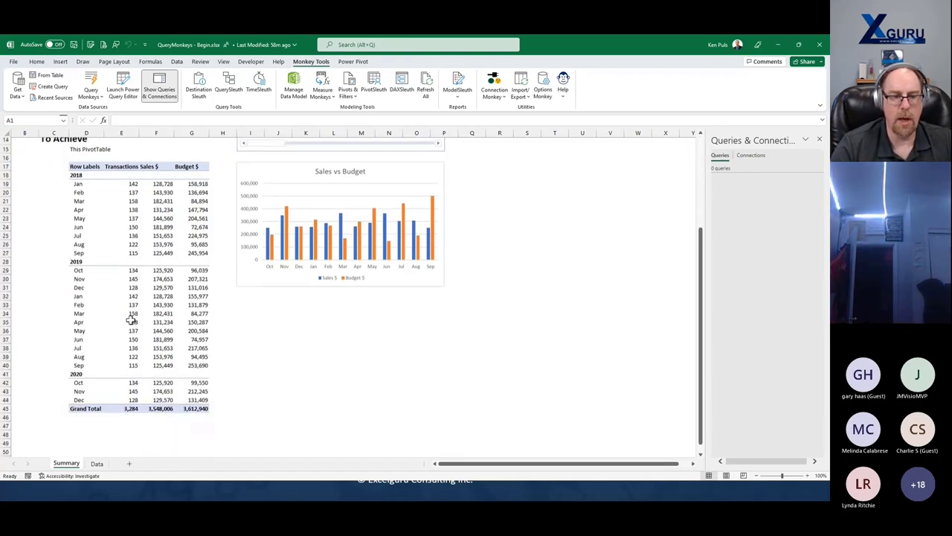
click(85, 270)
drag(85, 269, 84, 364)
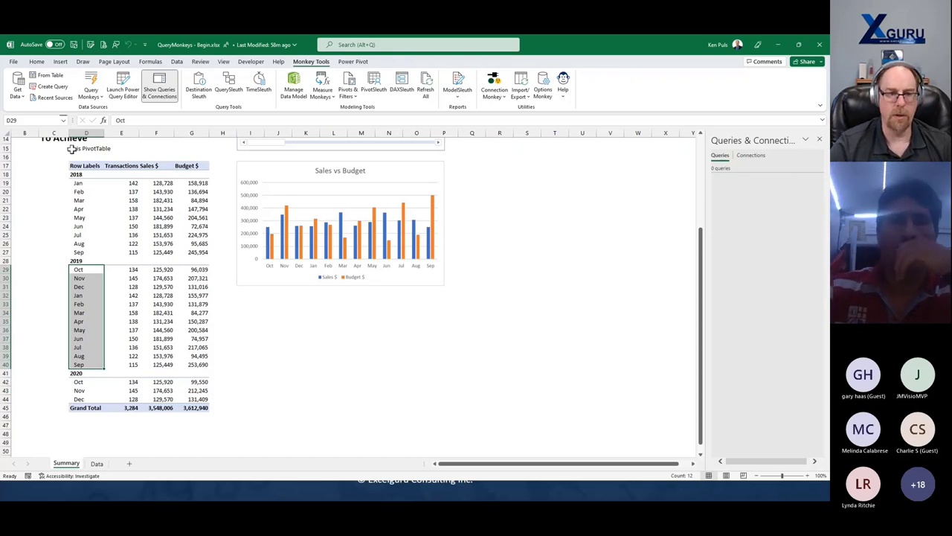
scroll(127, 245, up, 1)
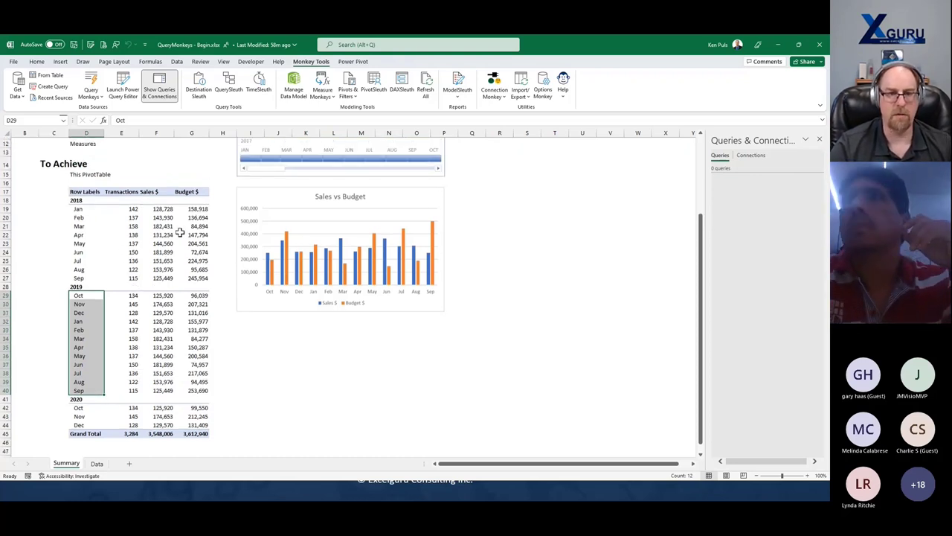
scroll(190, 264, up, 3)
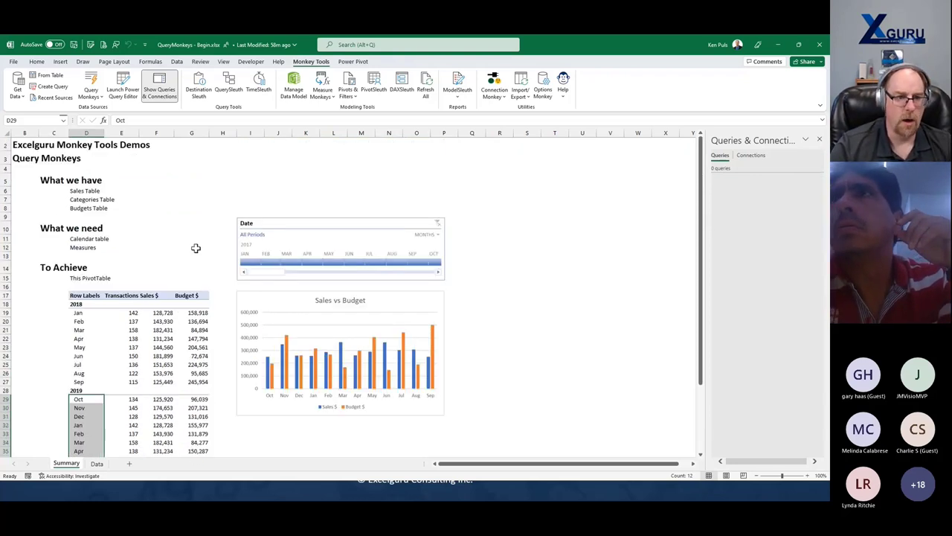
click(99, 463)
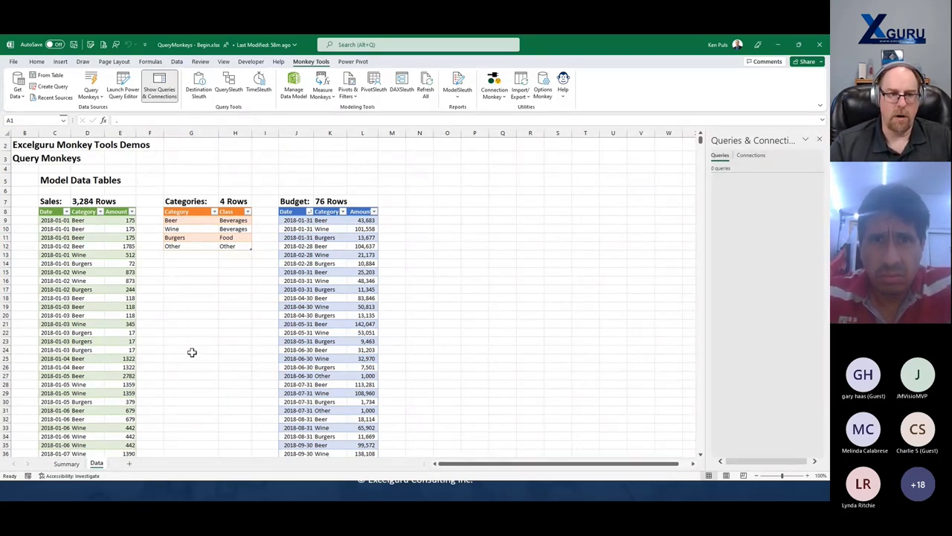
- Open the Query Monkeys dropdown to show Calendar Monkey and Measure Table Monkey descriptions
click(92, 97)
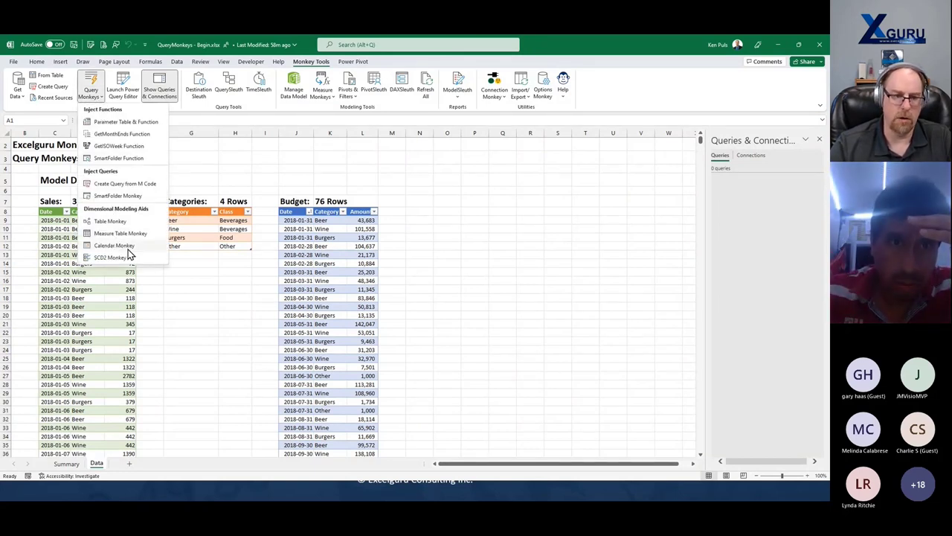
mouse_move(134, 248)
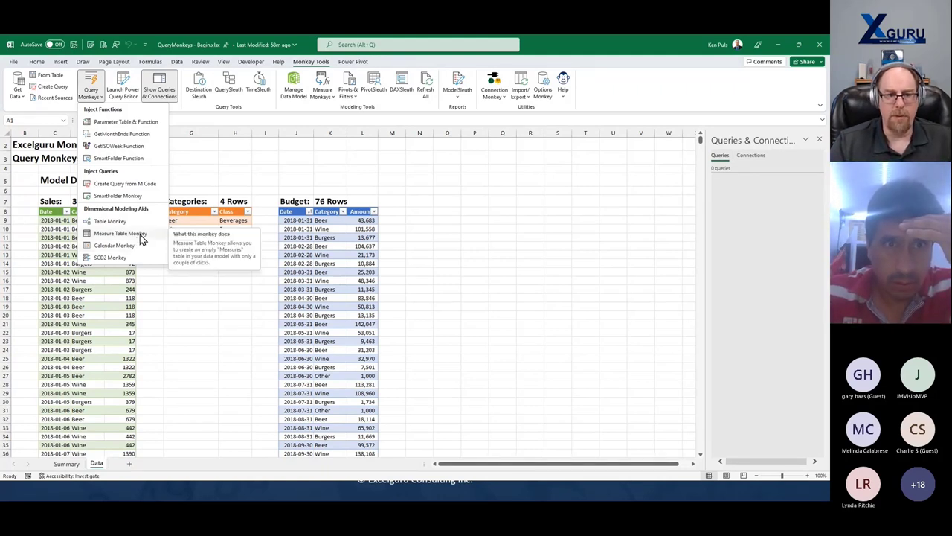
- Launch Table Monkey and move its dialog to the centre, clear of the tables
click(110, 223)
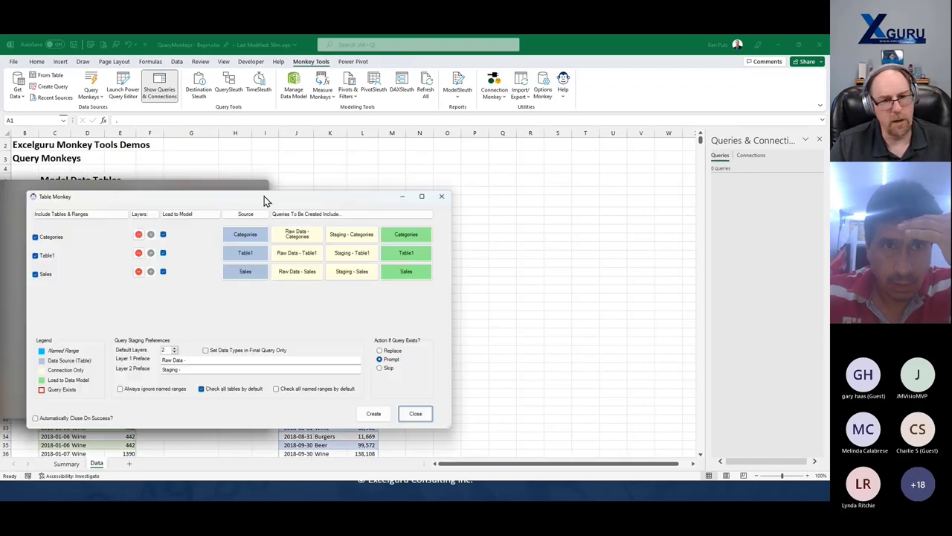
drag(266, 198, 401, 143)
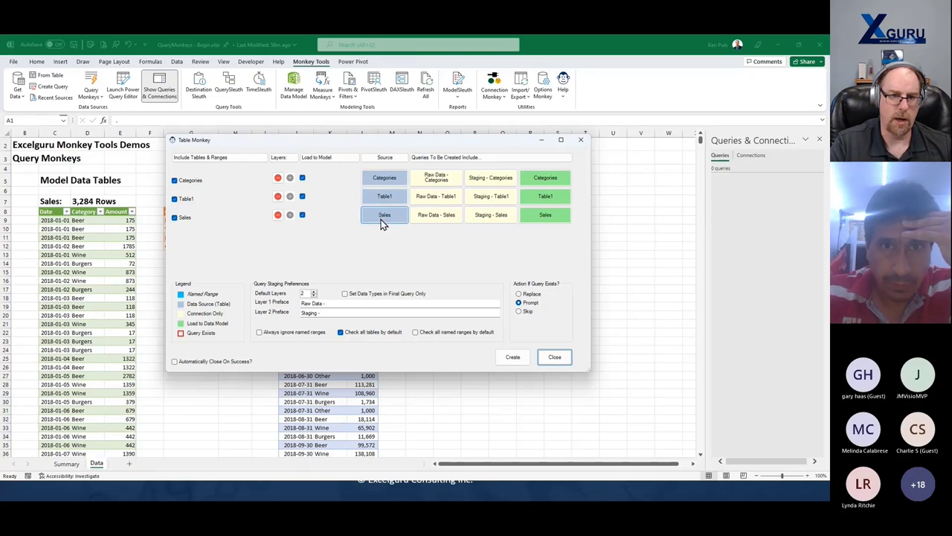
drag(419, 143, 323, 242)
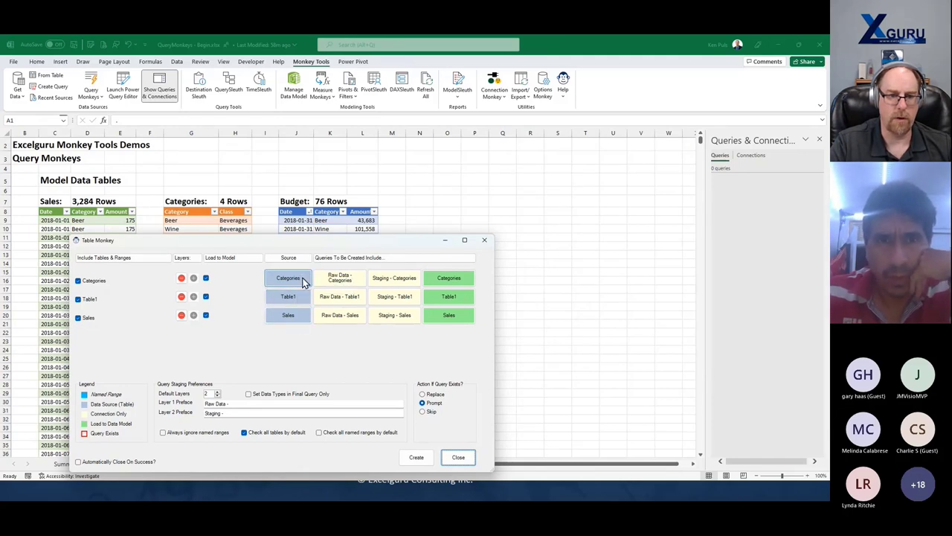
- Check the Table Design names of the Sales, Categories and Budget tables on the sheet
click(64, 221)
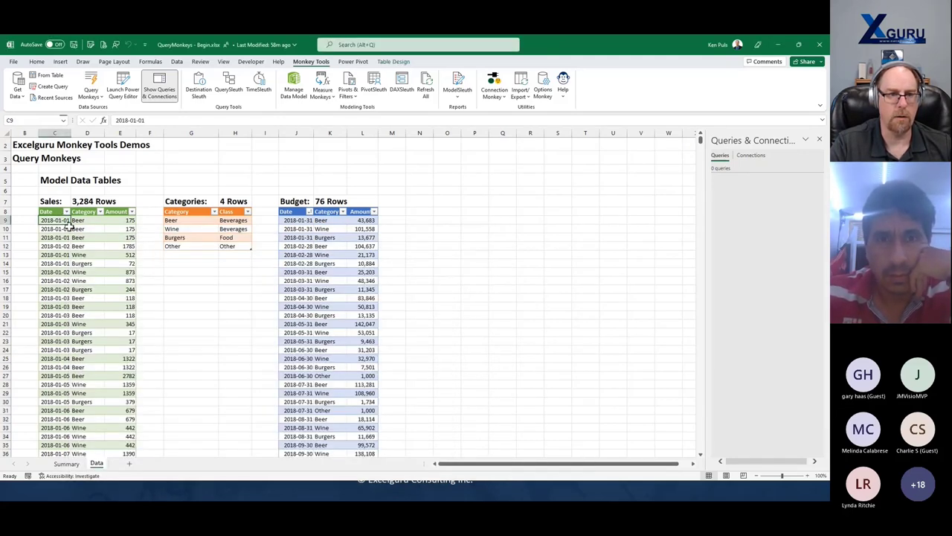
click(394, 61)
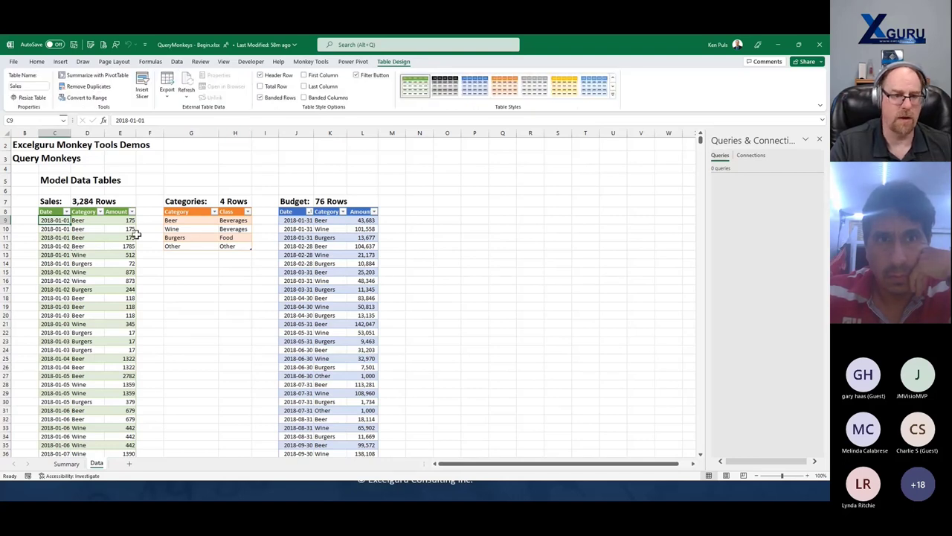
click(192, 221)
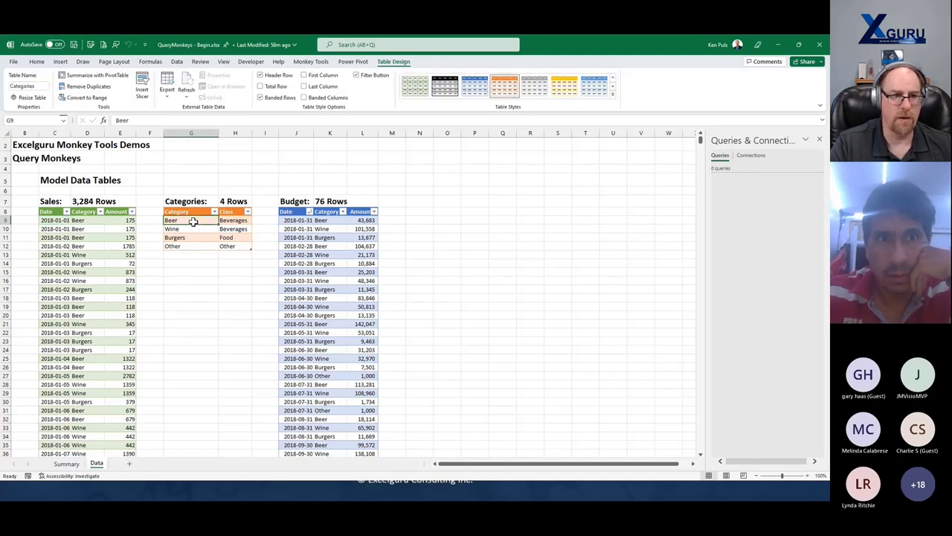
click(296, 221)
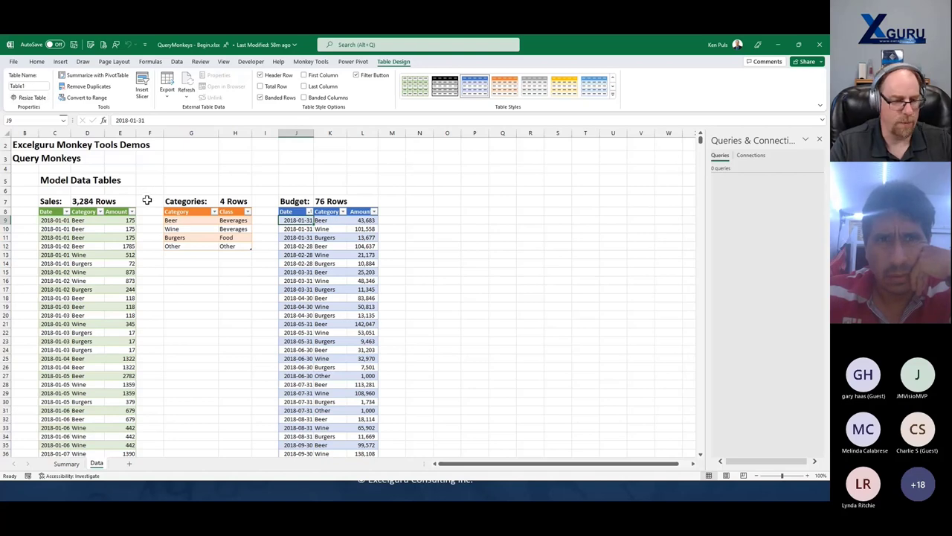
- In Table Monkey, select each source to confirm that Table1 is the Budget table
key(alt+Tab)
drag(371, 240, 398, 231)
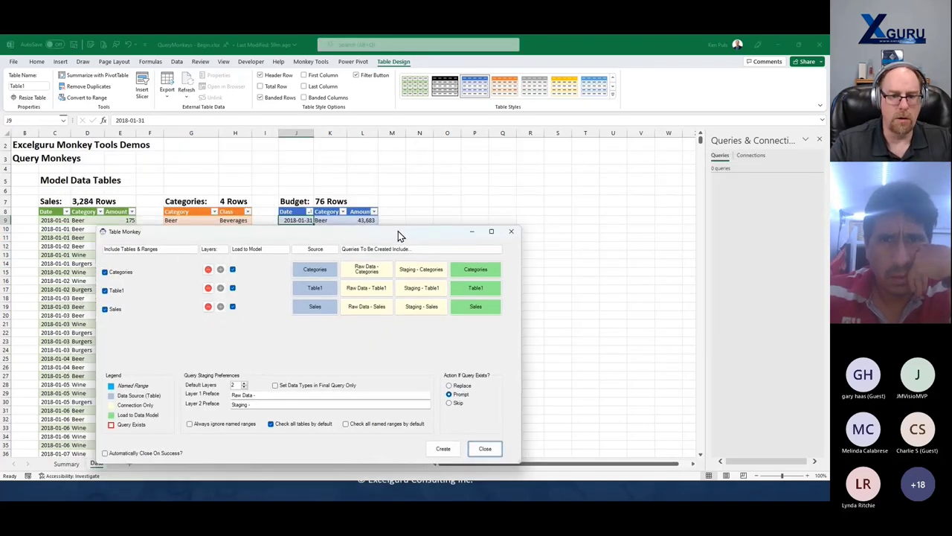
click(318, 288)
click(317, 271)
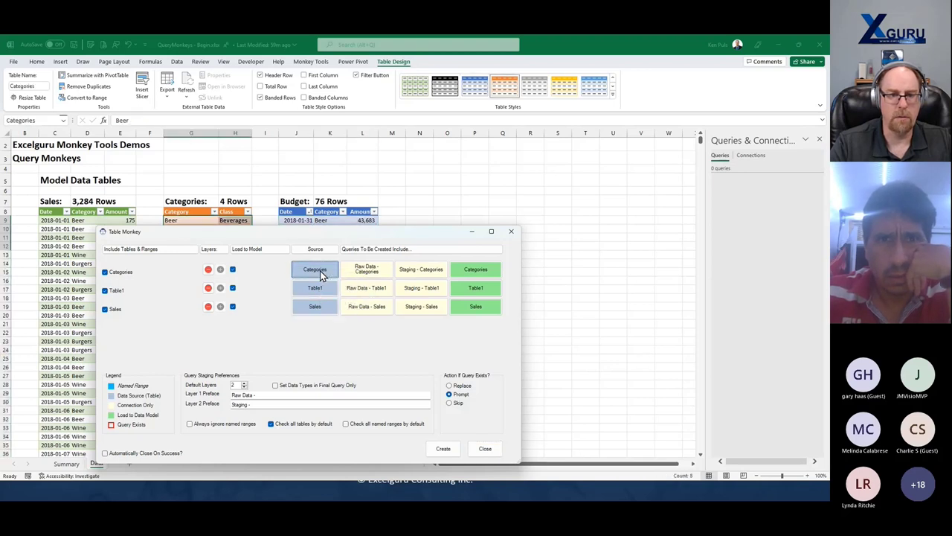
click(322, 303)
click(318, 292)
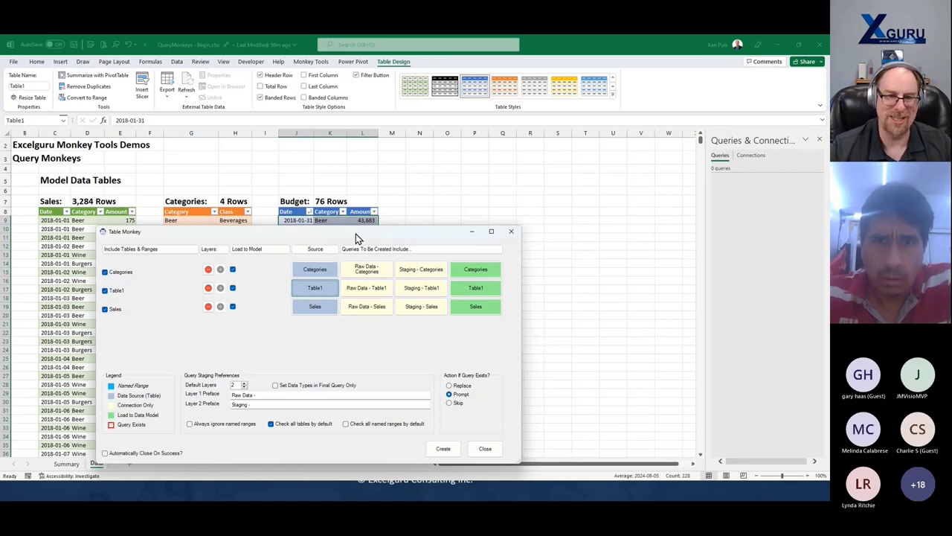
drag(357, 236, 434, 161)
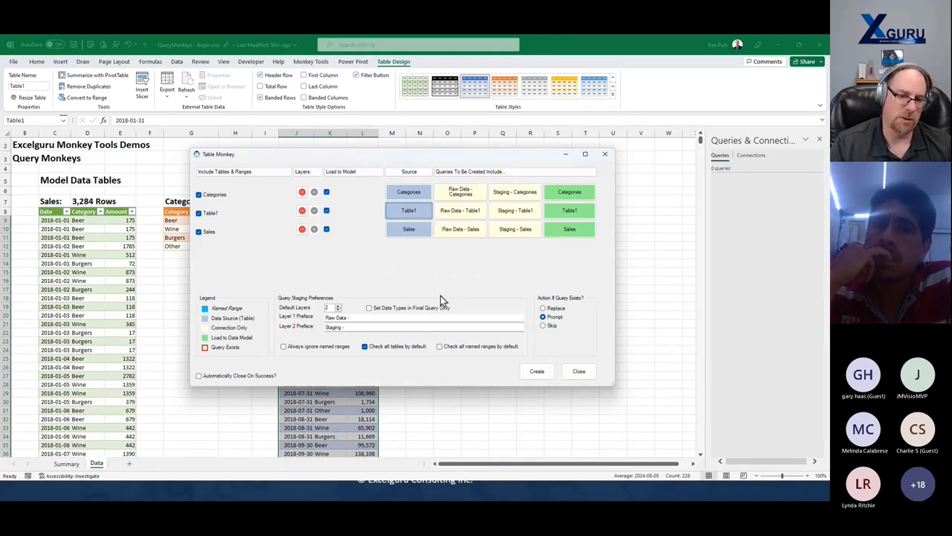
- Rename the Table1 source to Budgets in Table Monkey and reposition the dialog
right_click(408, 212)
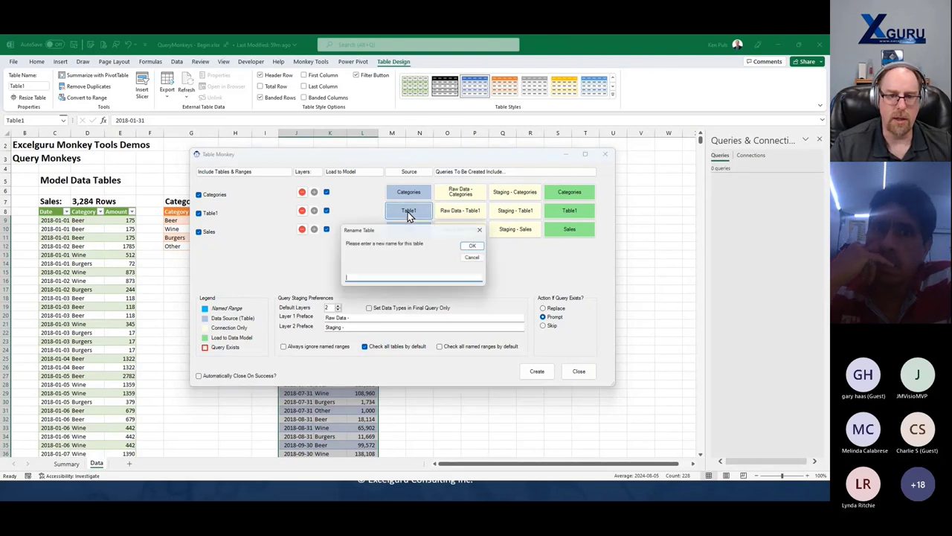
text(Budgets)
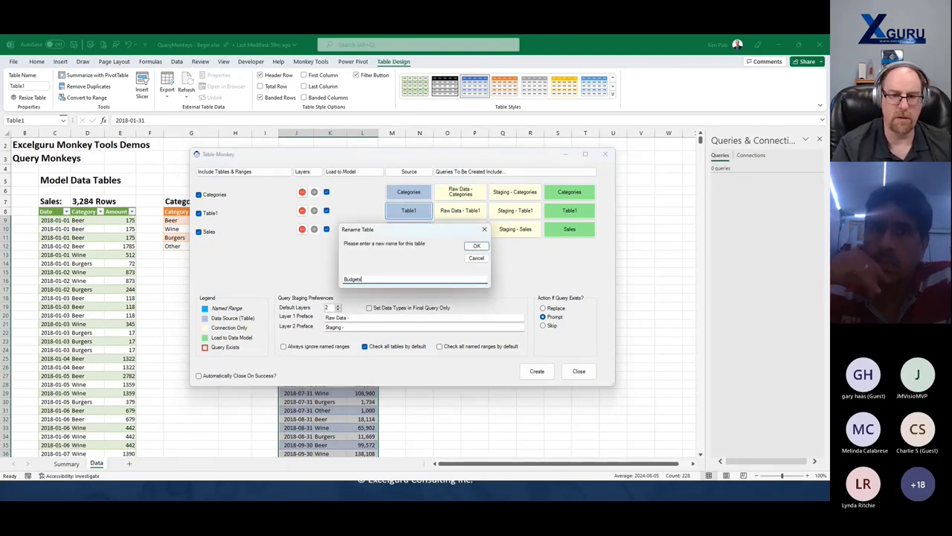
click(477, 246)
drag(453, 155, 516, 246)
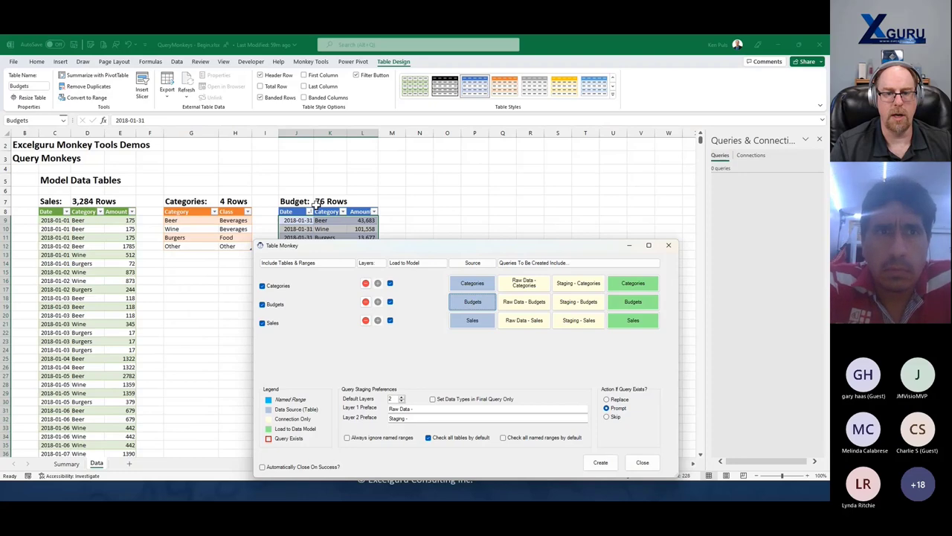
drag(429, 246, 344, 169)
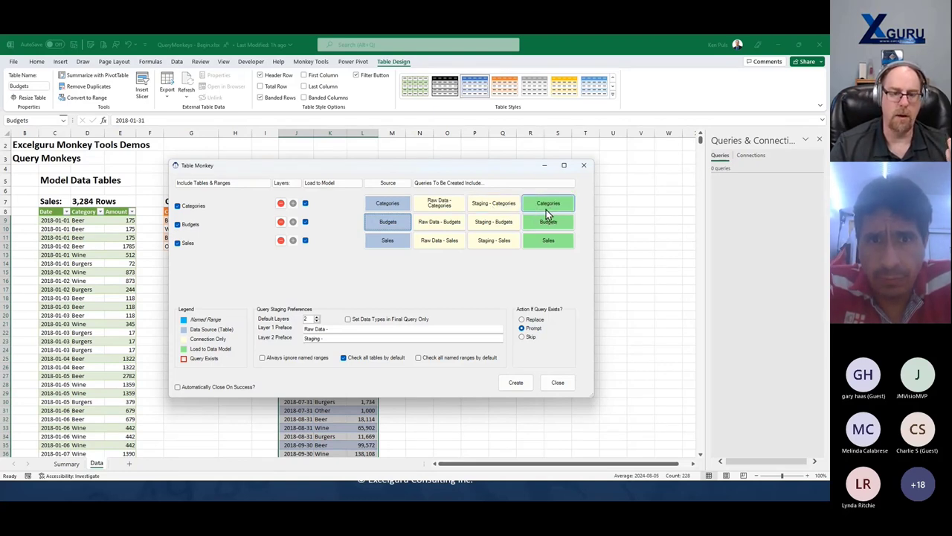
- Keep Budgets with Raw Data and Staging layers loaded to the model, with Default Layers at 2
click(281, 227)
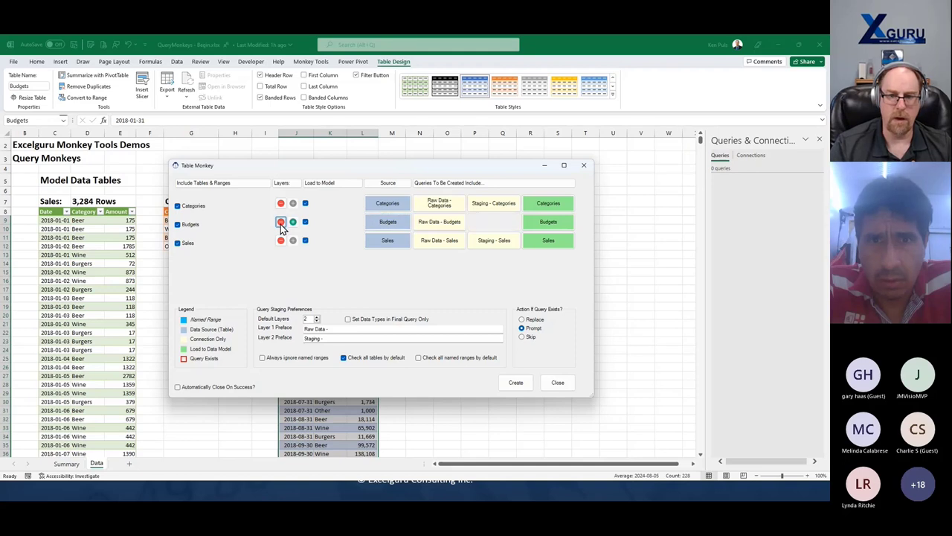
click(280, 224)
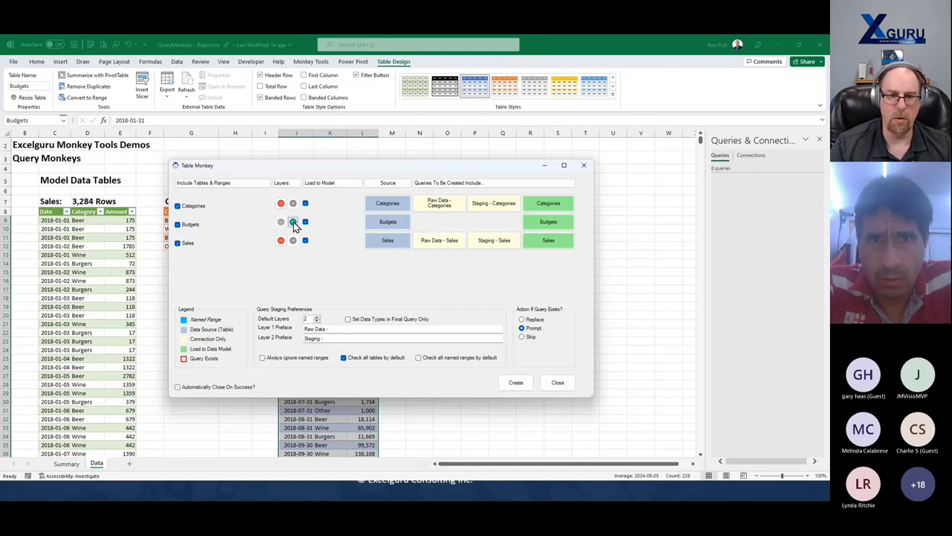
click(294, 222)
click(294, 223)
click(306, 223)
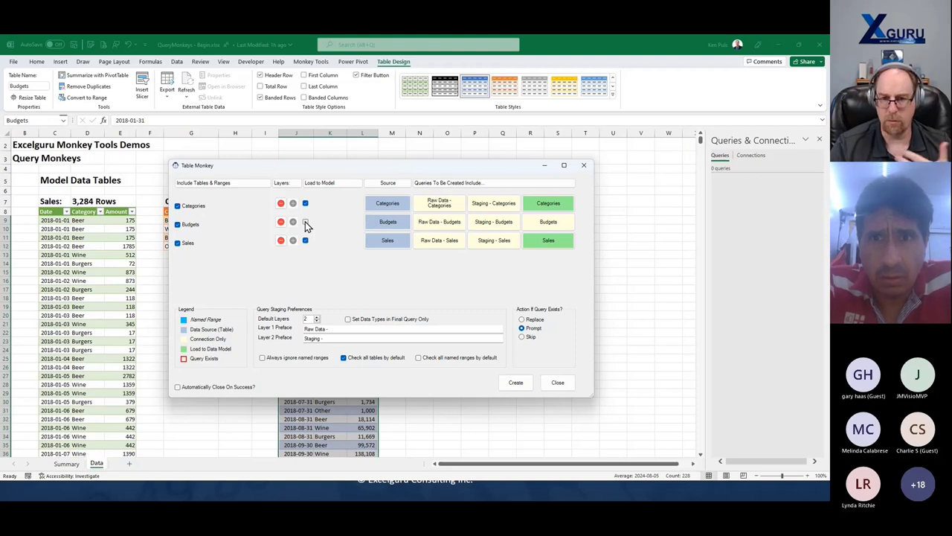
click(305, 222)
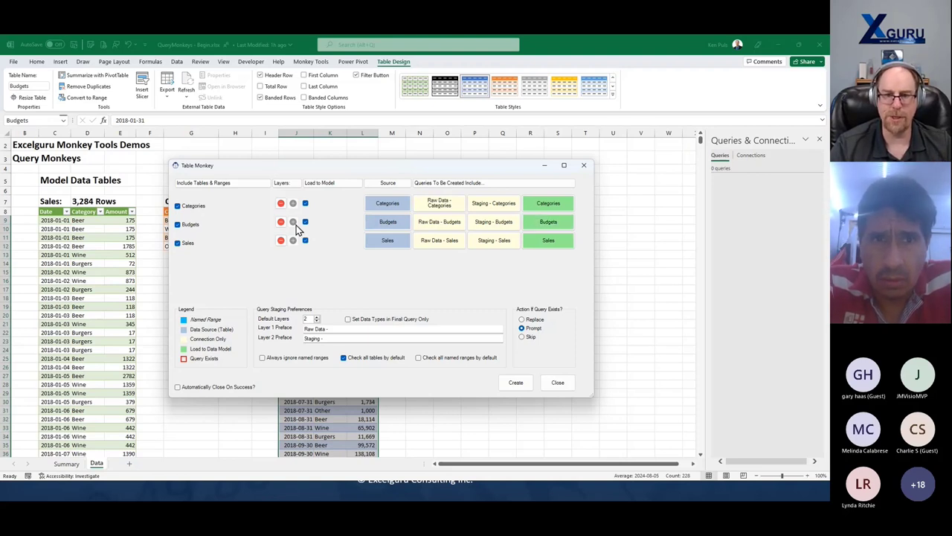
click(179, 231)
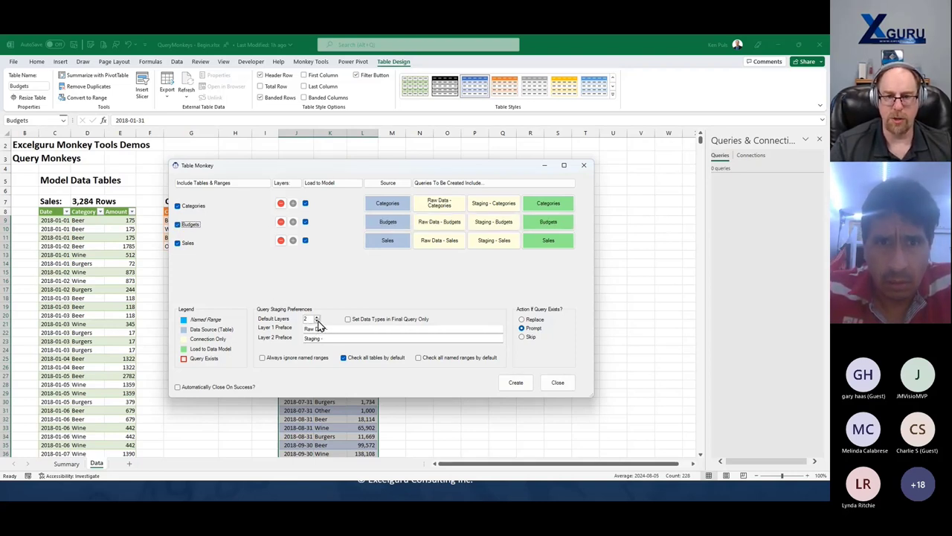
click(317, 323)
click(316, 317)
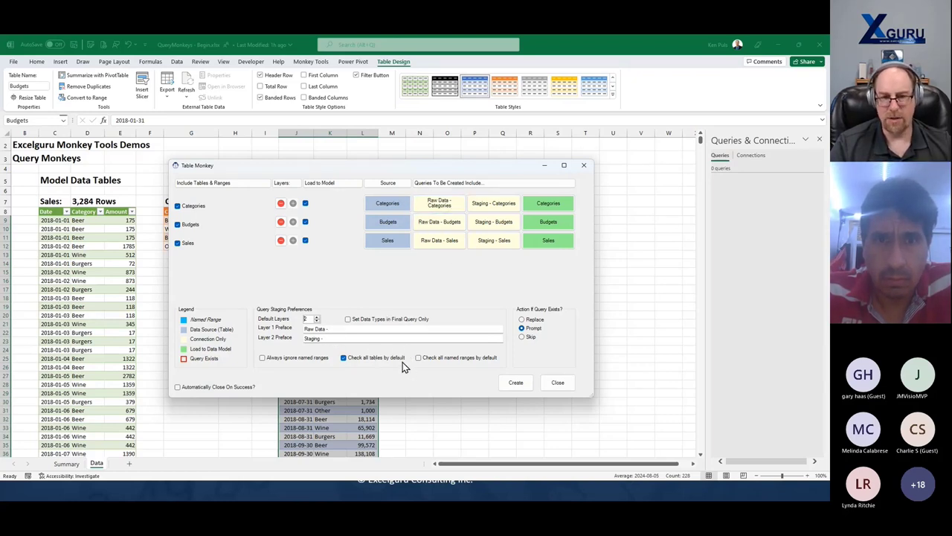
- Create the nine Categories, Budgets and Sales queries, then close Table Monkey after the log finishes
click(514, 384)
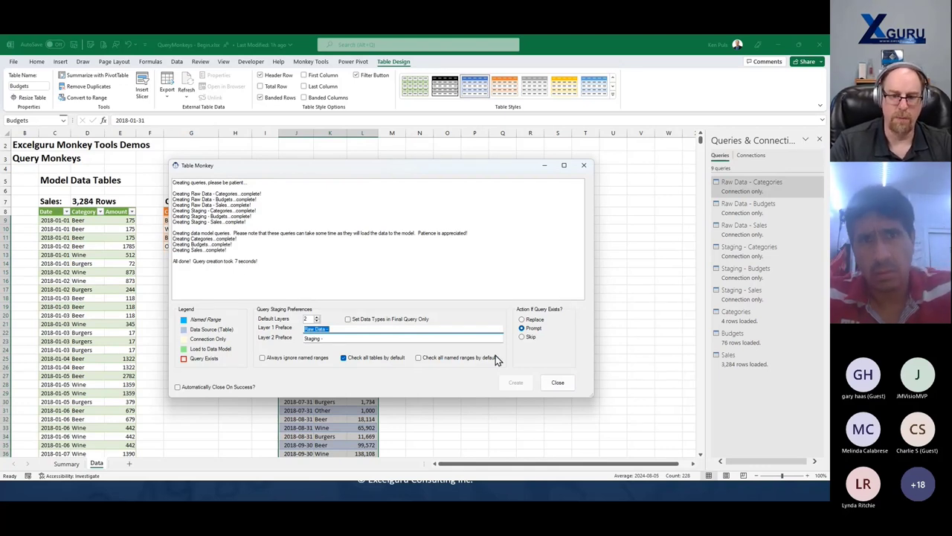
click(558, 382)
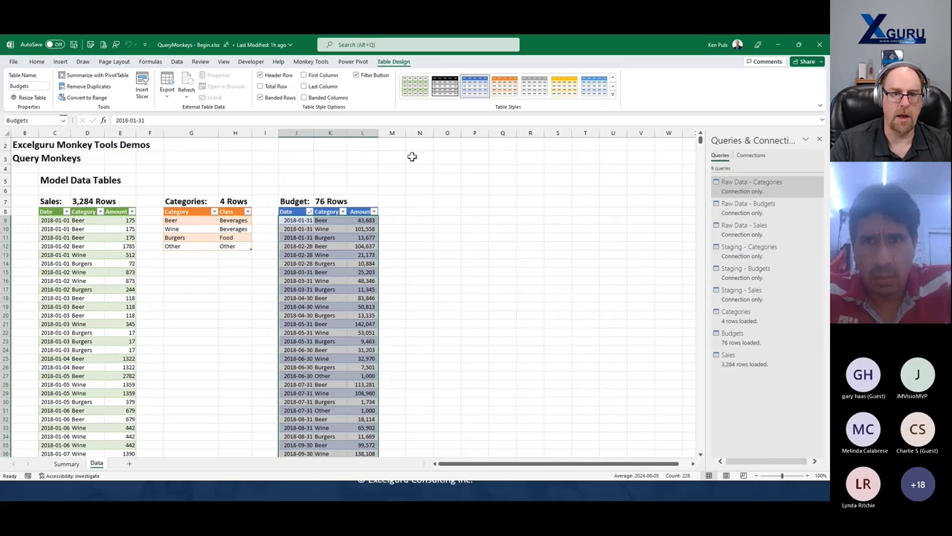
- Open Power Pivot's Diagram View and place Sales below Budgets, with Categories level beside them
click(310, 63)
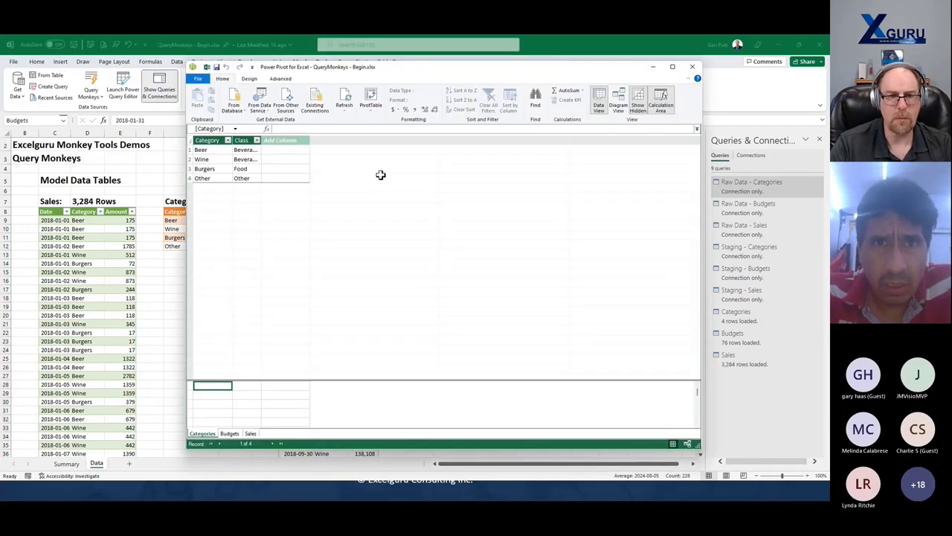
click(229, 433)
click(250, 433)
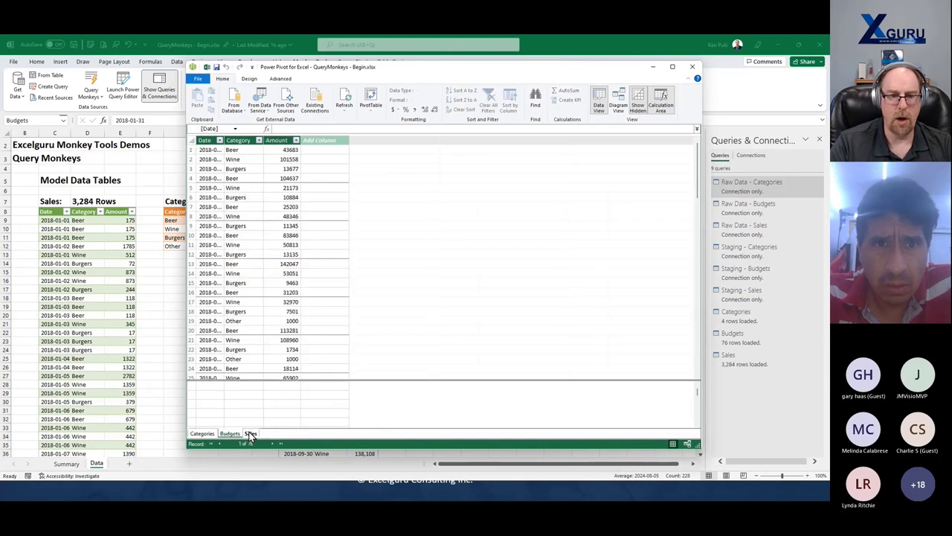
click(617, 100)
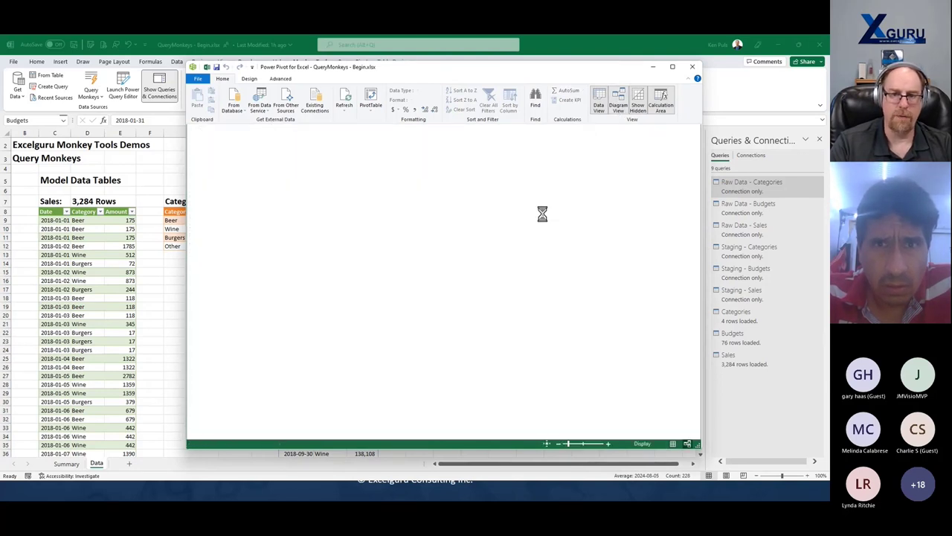
drag(519, 145, 381, 242)
drag(237, 149, 353, 181)
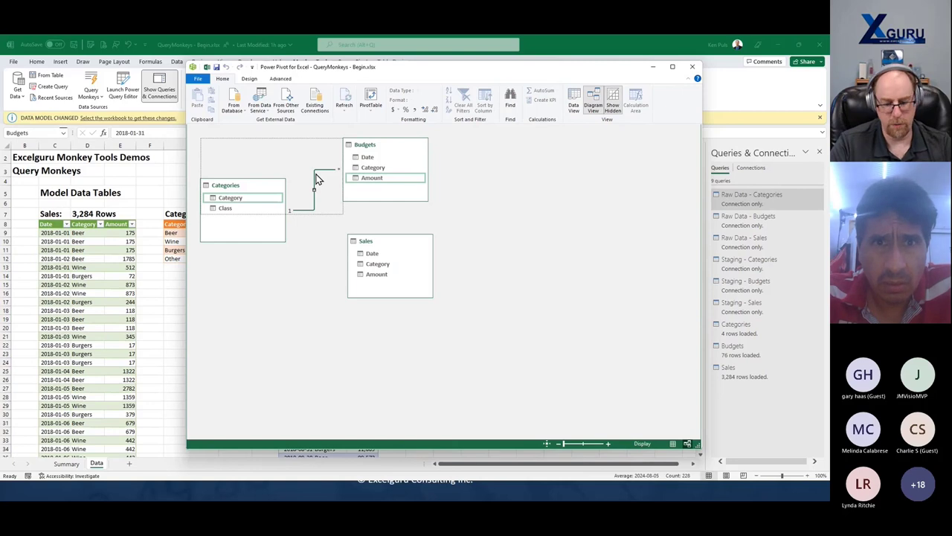
- Replace the old relationship by relating Categories to Budgets and Sales on Category
key(Delete)
click(399, 274)
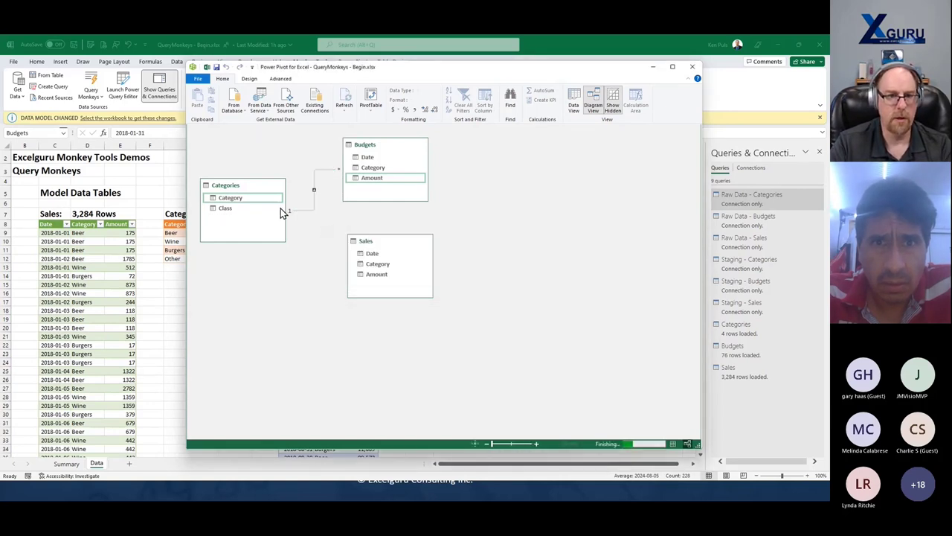
click(232, 200)
drag(232, 202, 372, 170)
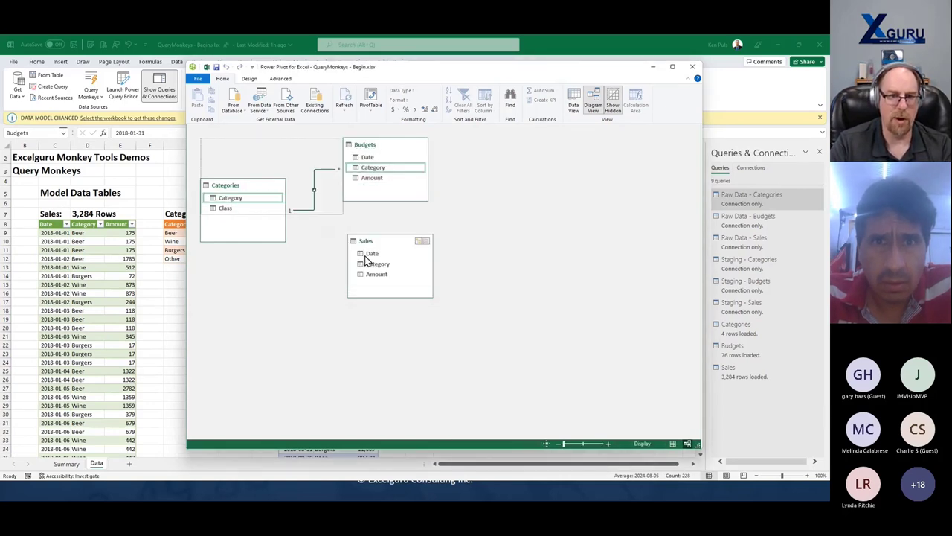
drag(372, 266, 245, 200)
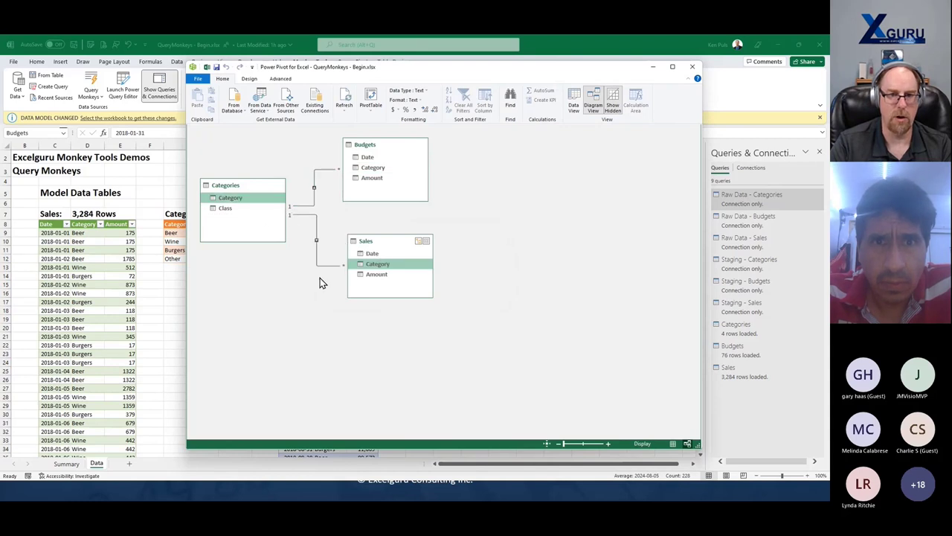
- Hide the Category and Amount fields of Budgets and Sales from client tools
right_click(372, 169)
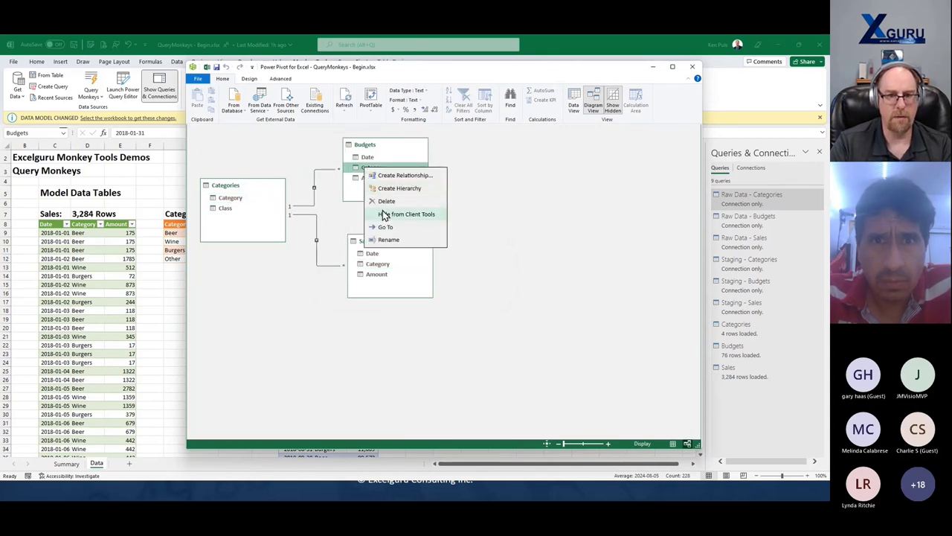
click(387, 214)
right_click(367, 178)
click(397, 222)
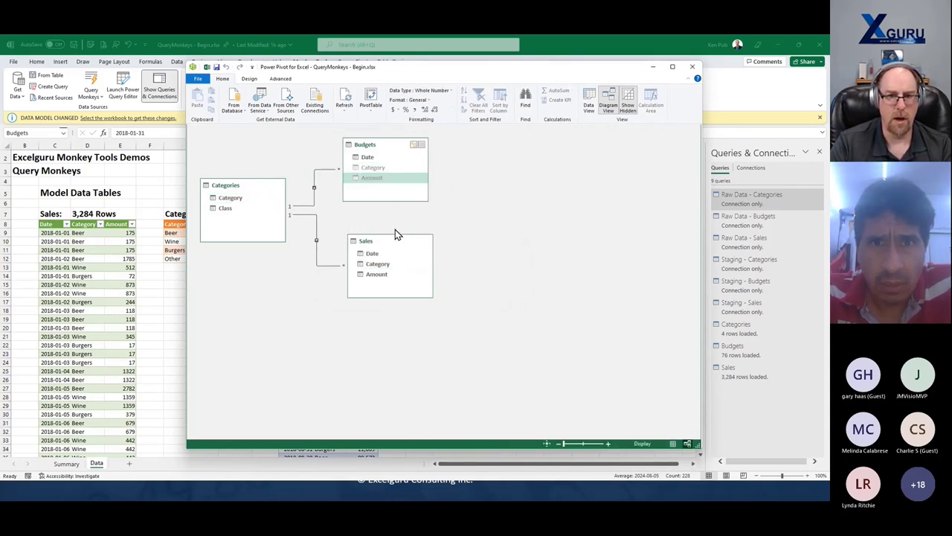
right_click(382, 264)
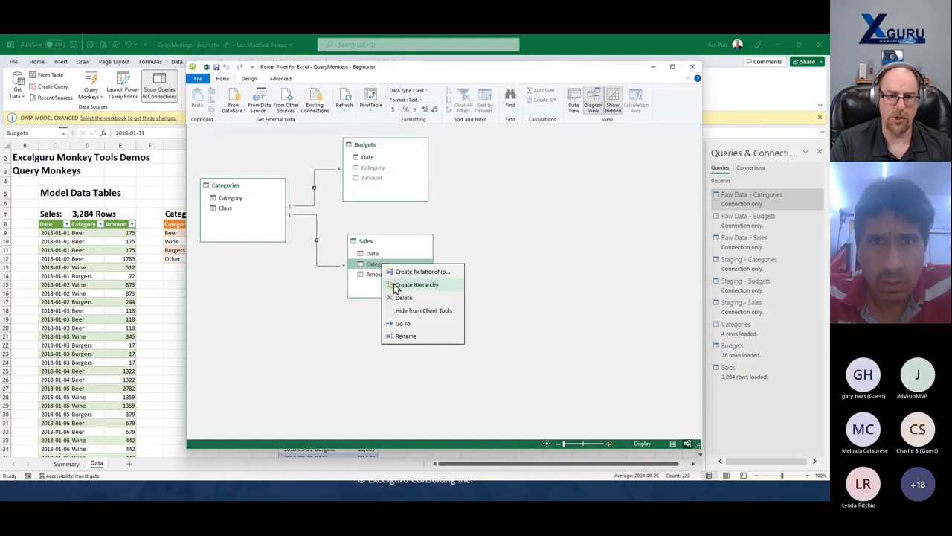
click(405, 309)
right_click(377, 274)
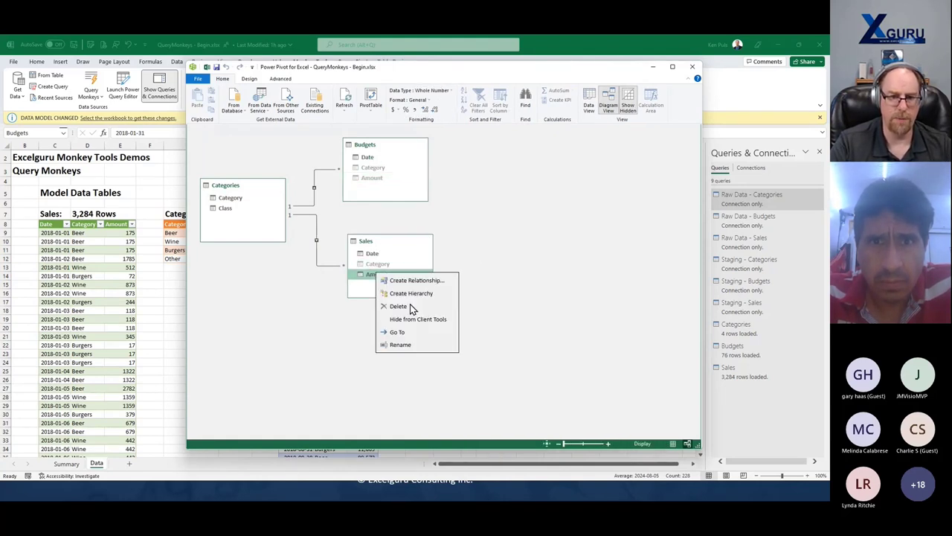
click(417, 319)
- Align the Sales table, check both Category relationships, and close Power Pivot
drag(392, 245, 387, 246)
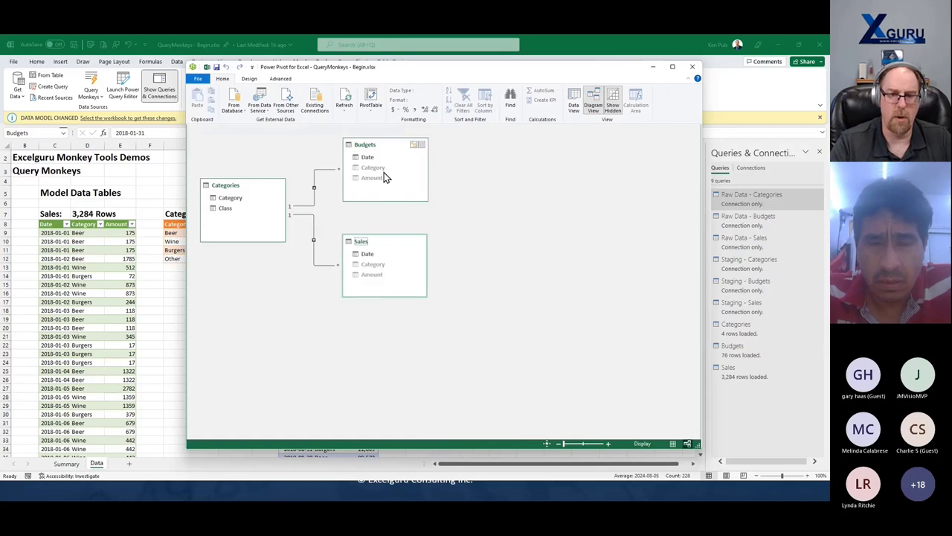
click(313, 222)
click(313, 208)
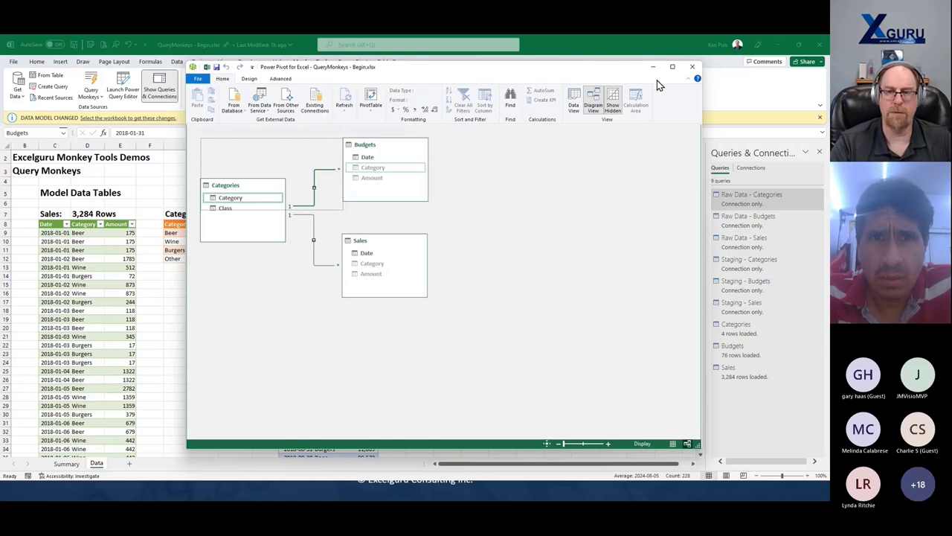
click(690, 68)
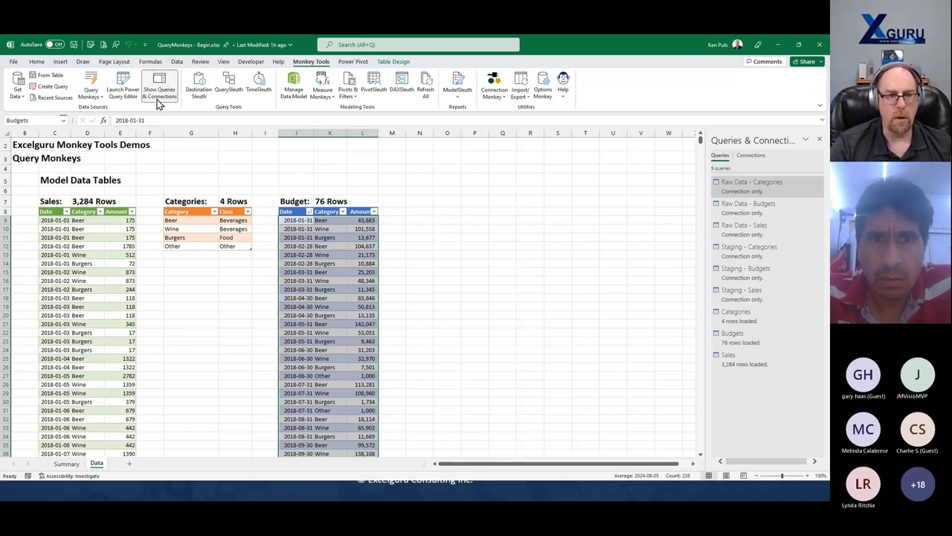
- Launch Calendar Monkey from Query Monkeys and move its dialog up and to the right
click(92, 97)
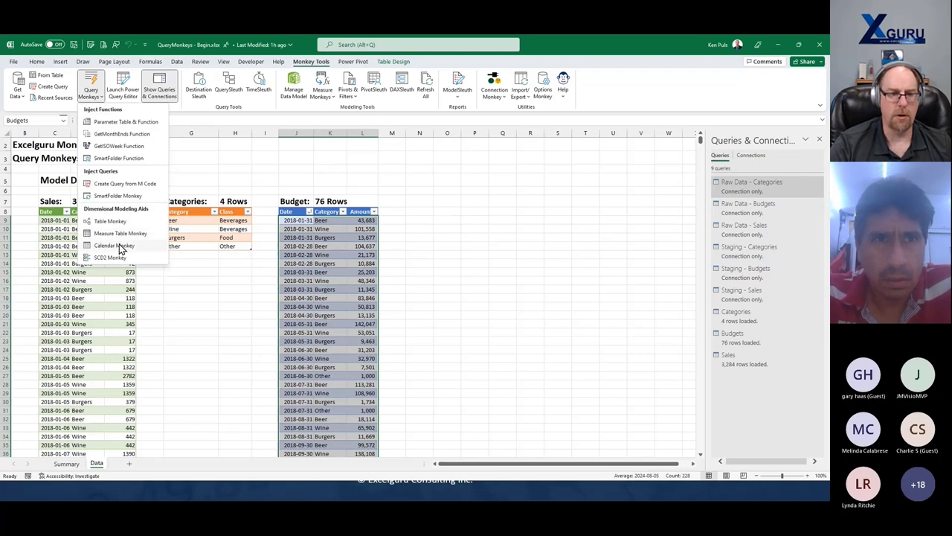
click(119, 245)
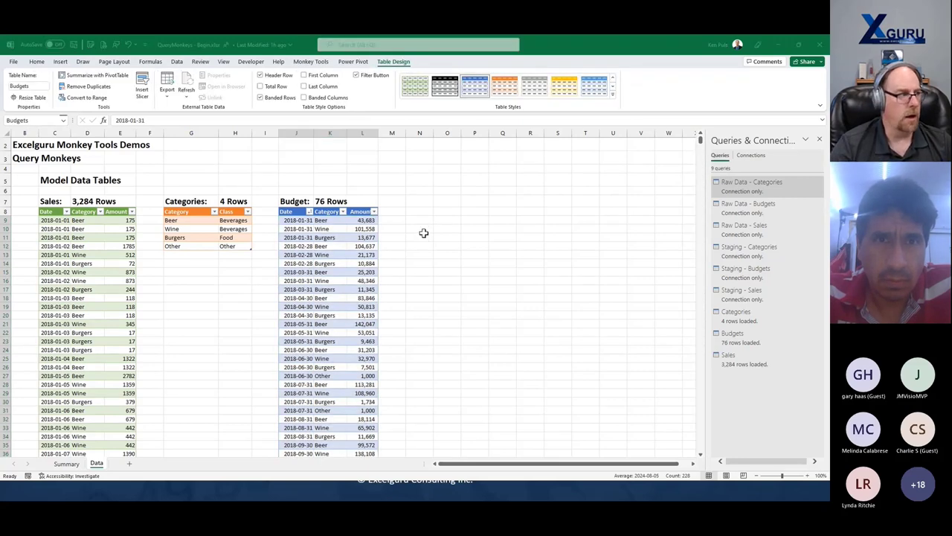
drag(414, 135, 461, 125)
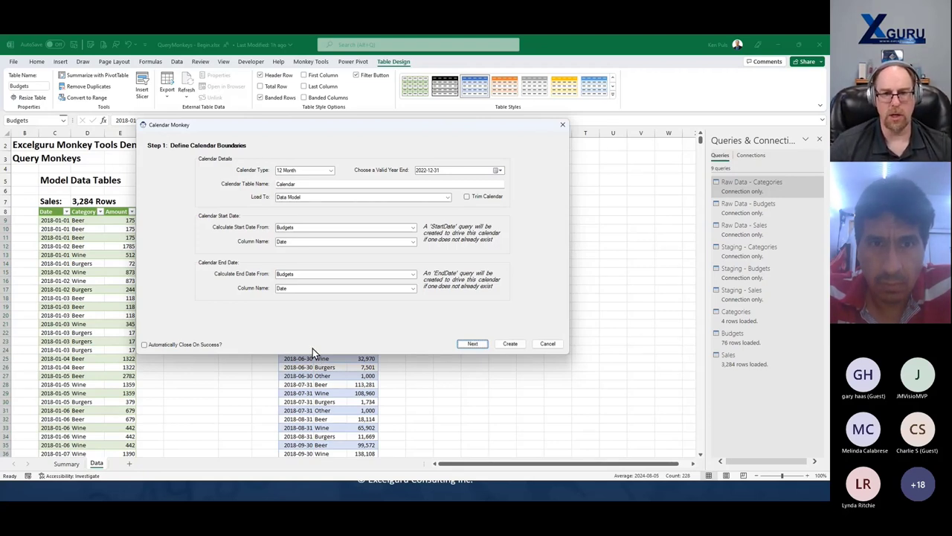
- Set the fiscal year end to September 30, 2023 and keep the 12 Month calendar type
click(499, 172)
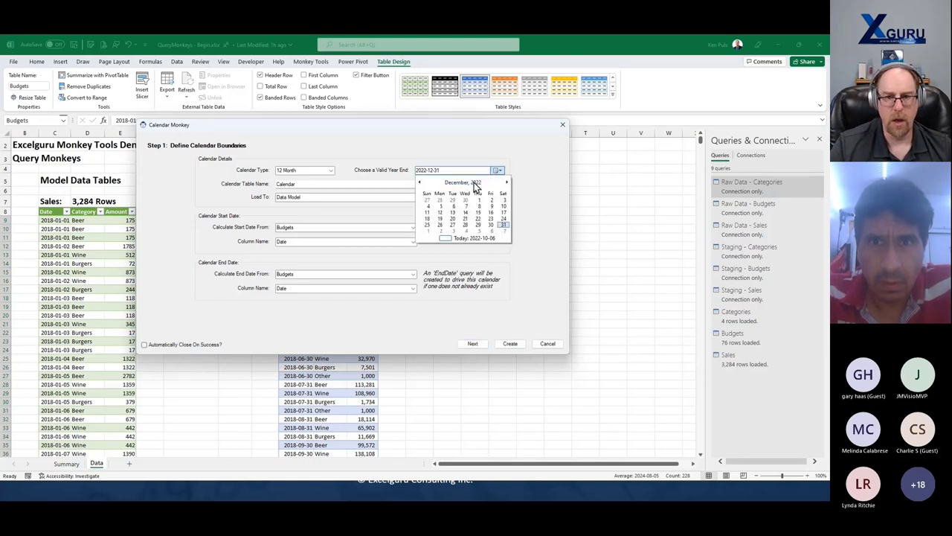
click(473, 182)
click(427, 227)
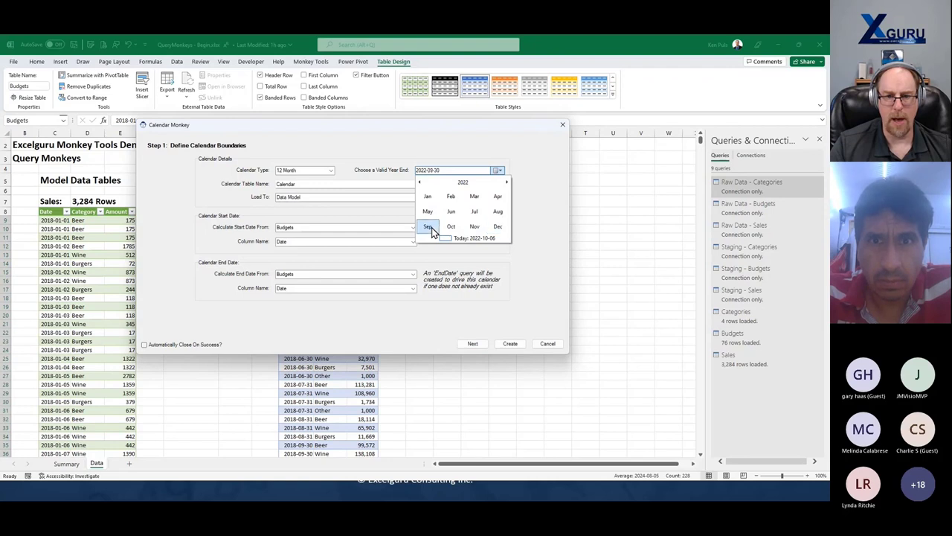
click(489, 224)
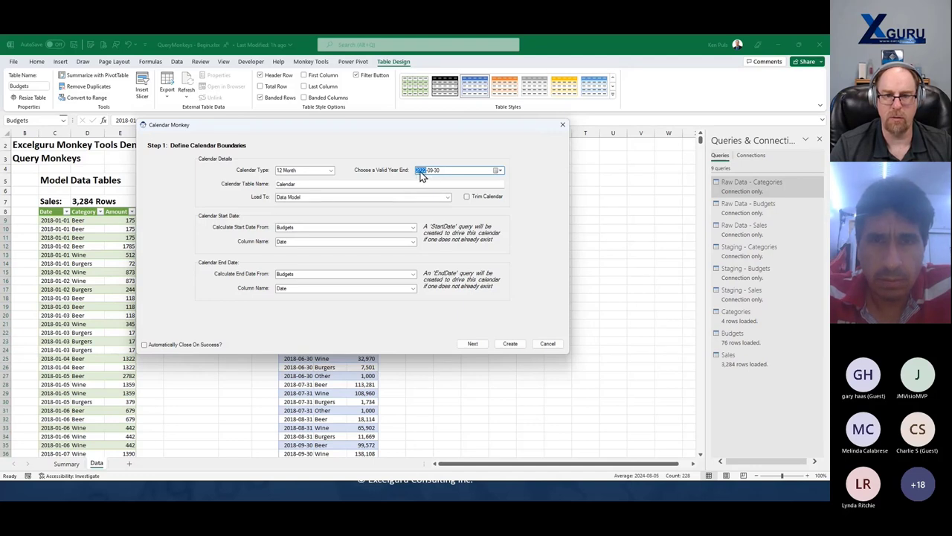
key(Up)
click(305, 184)
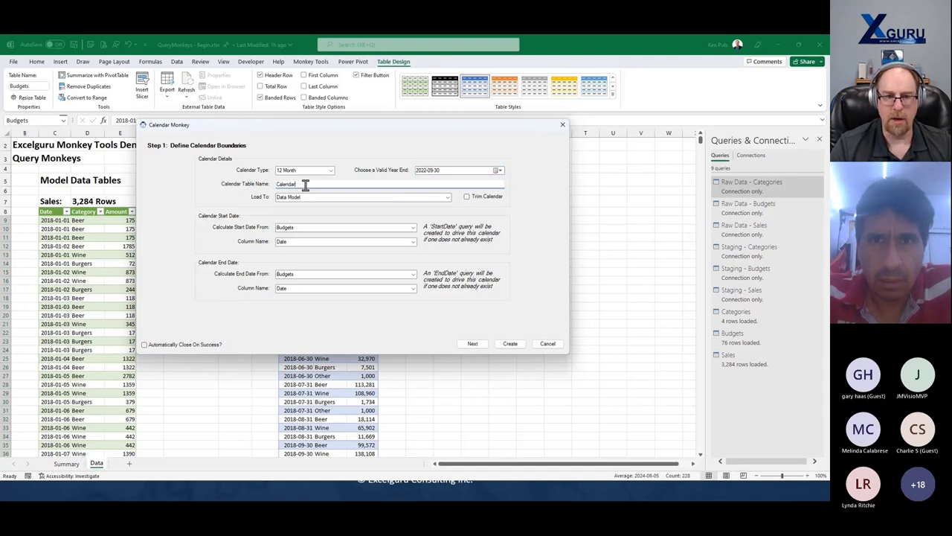
click(331, 171)
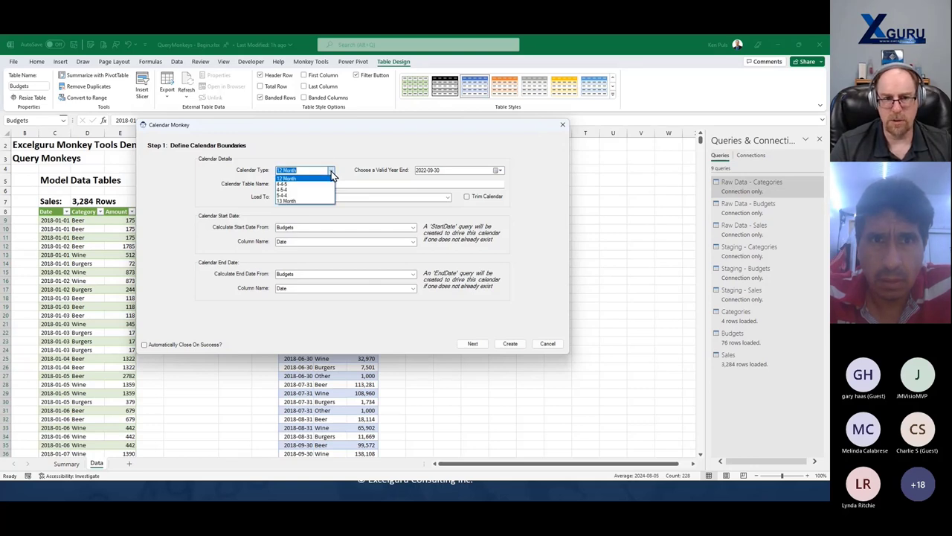
click(365, 152)
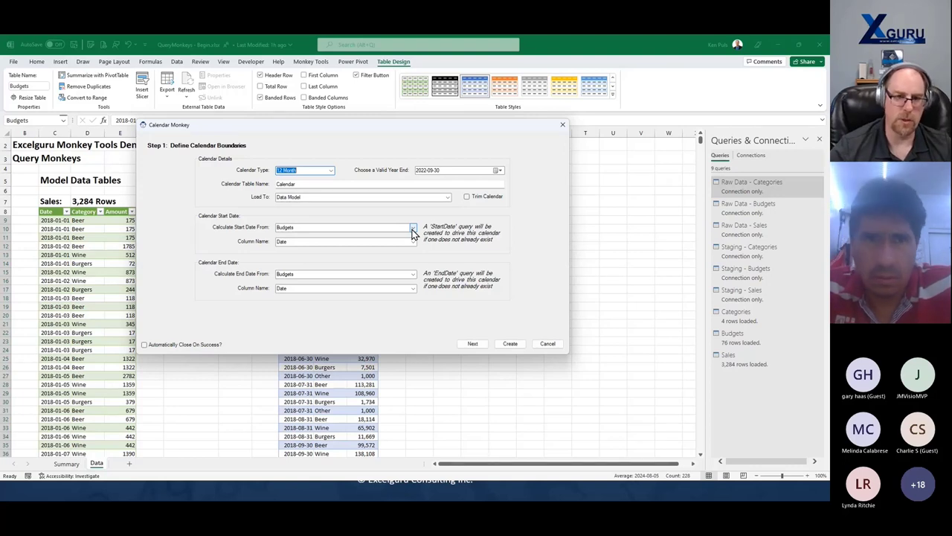
- Take the start date from Staging - Sales' Date column and the end date from Staging - Budgets
click(414, 233)
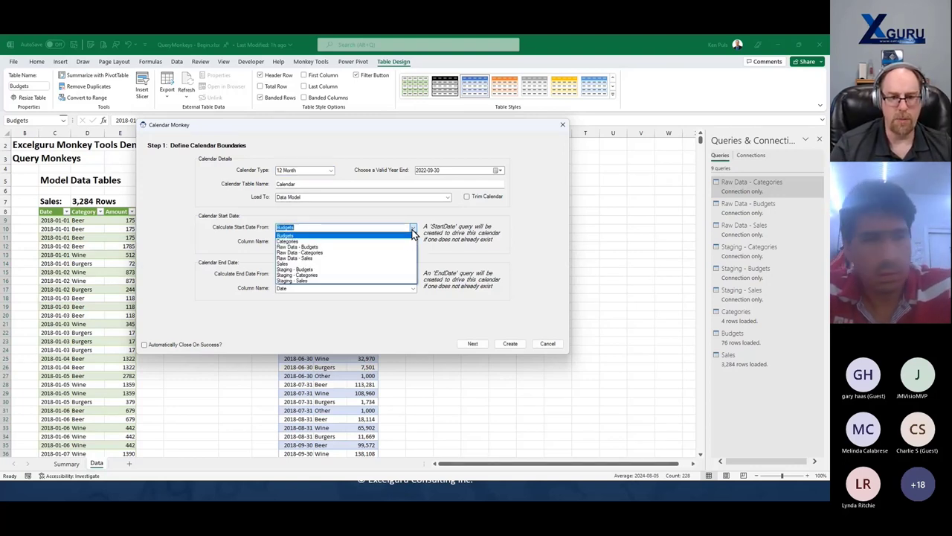
click(357, 281)
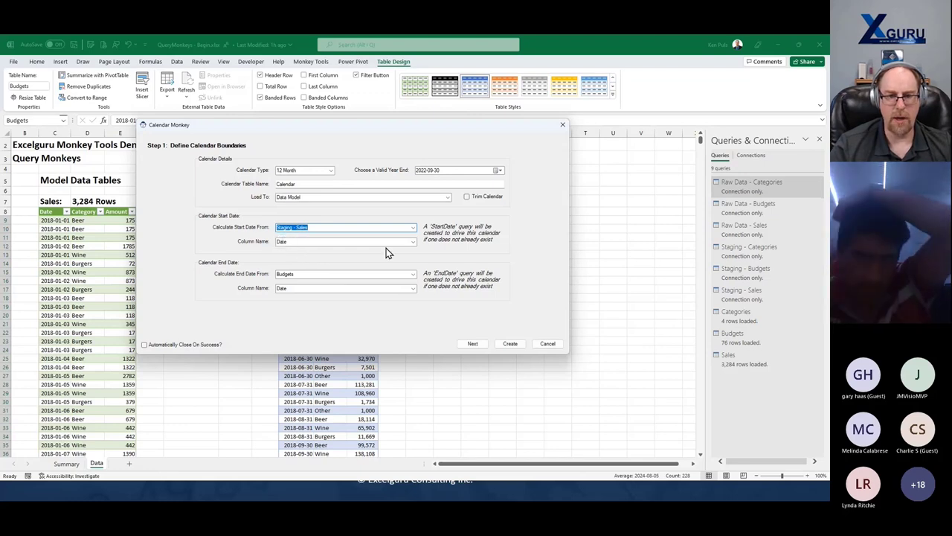
click(413, 242)
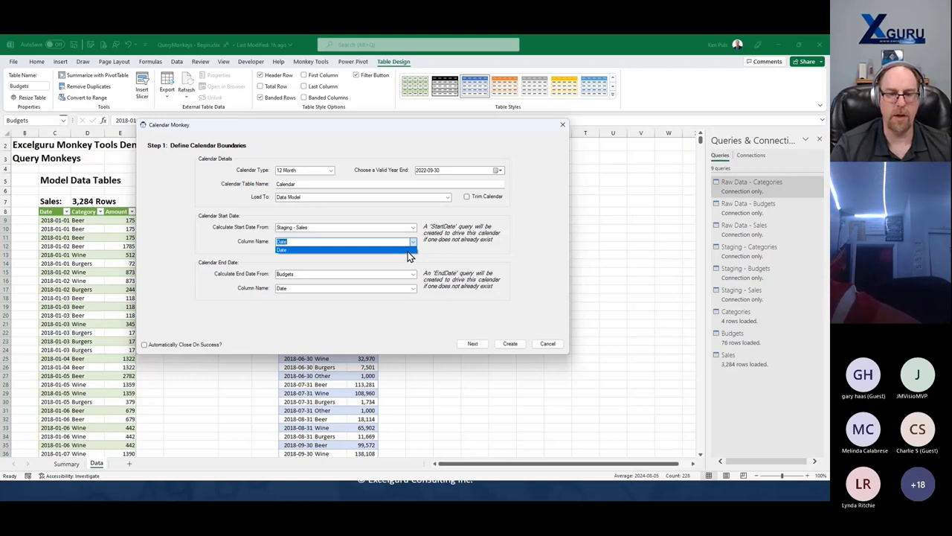
click(407, 250)
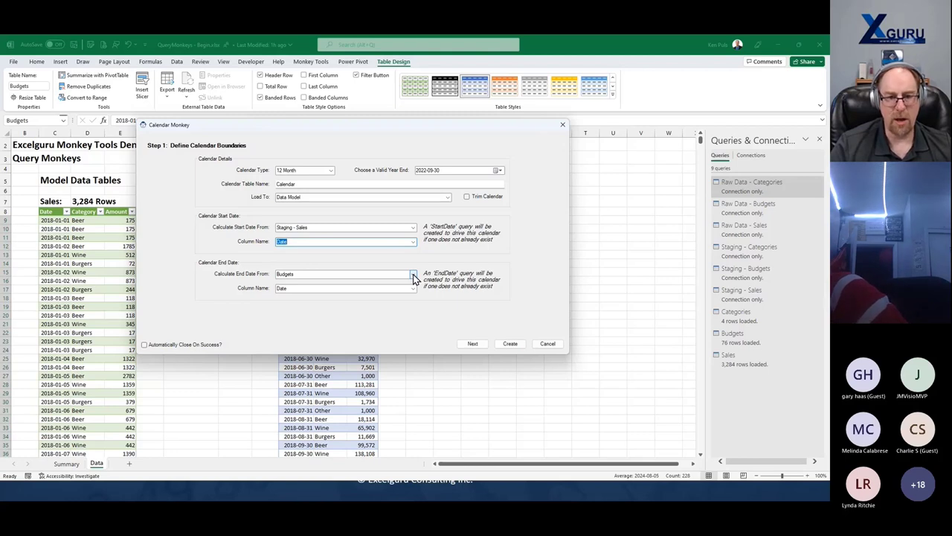
click(414, 275)
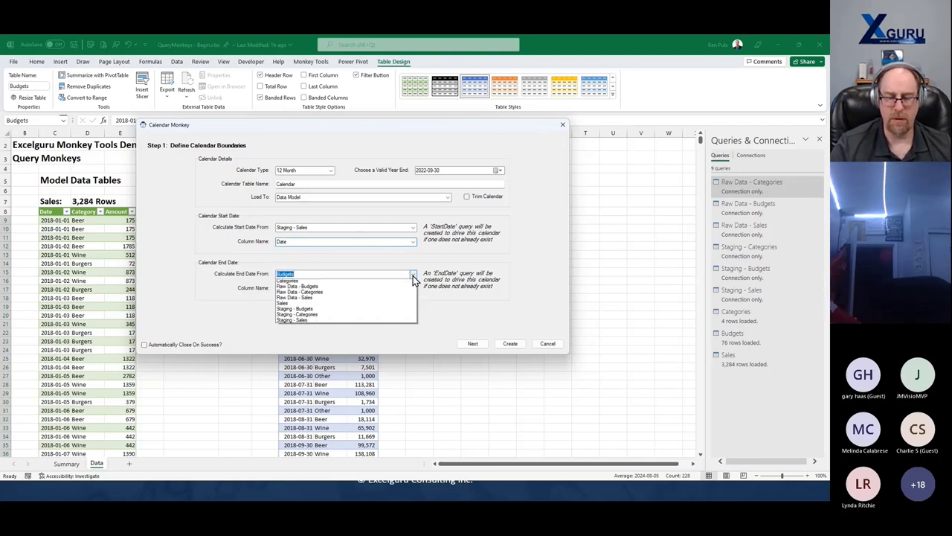
click(413, 275)
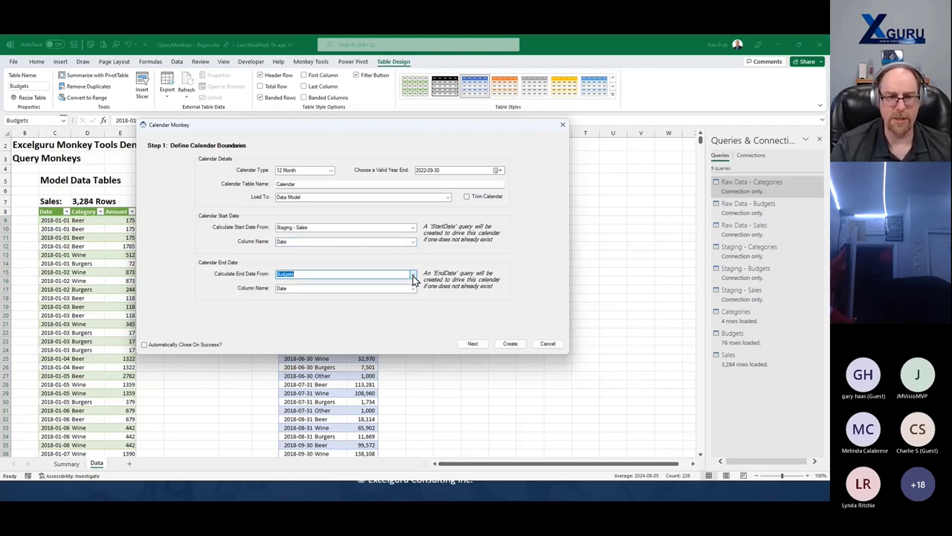
click(414, 276)
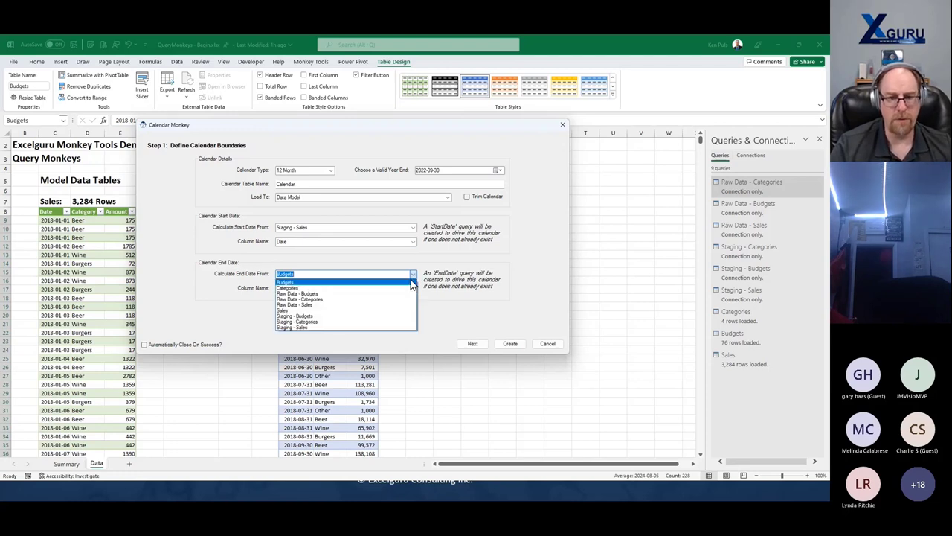
click(381, 321)
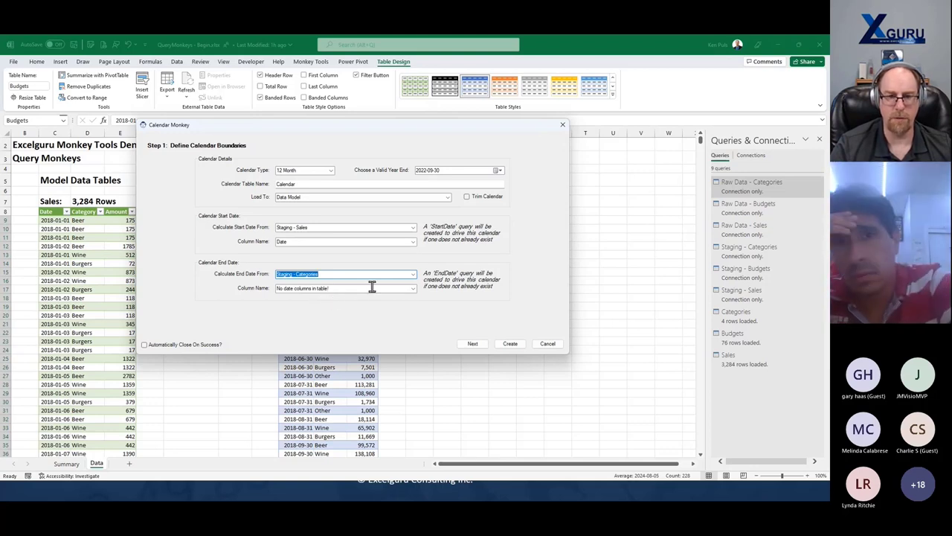
click(413, 278)
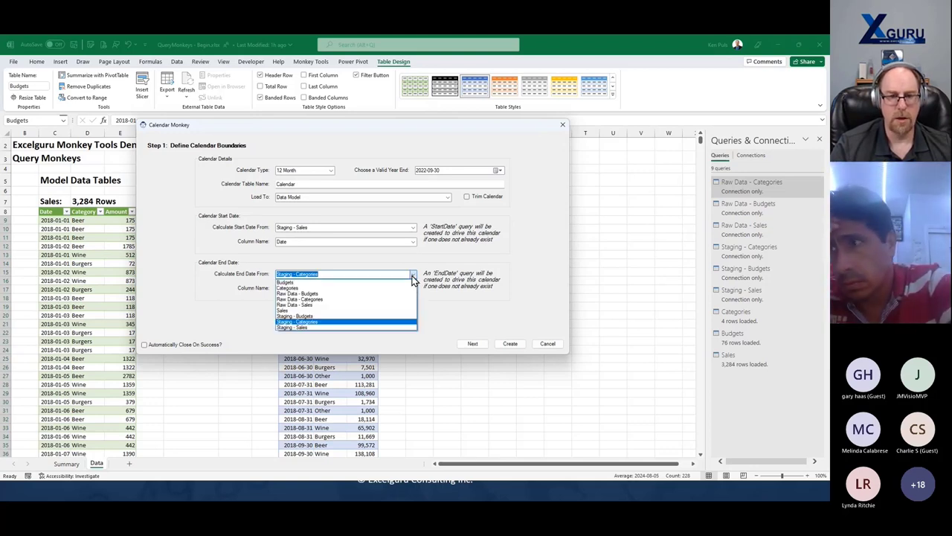
click(370, 316)
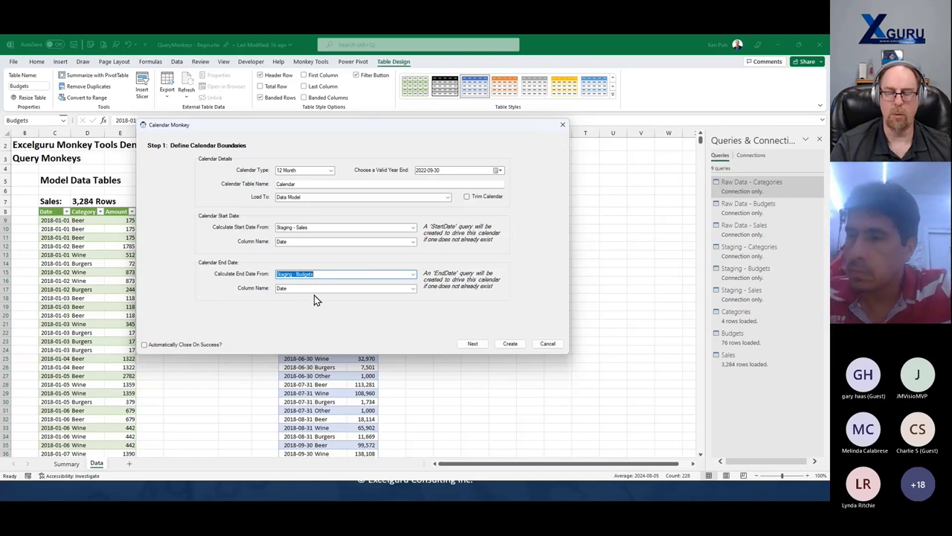
- Include a Year column under Calendar Periods and advance to Step 3, Add Relationships
click(472, 344)
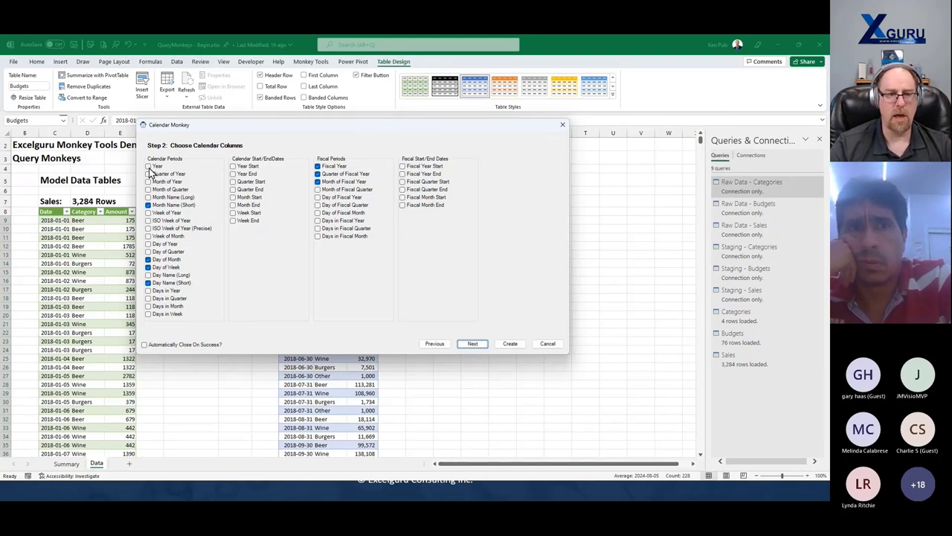
click(149, 166)
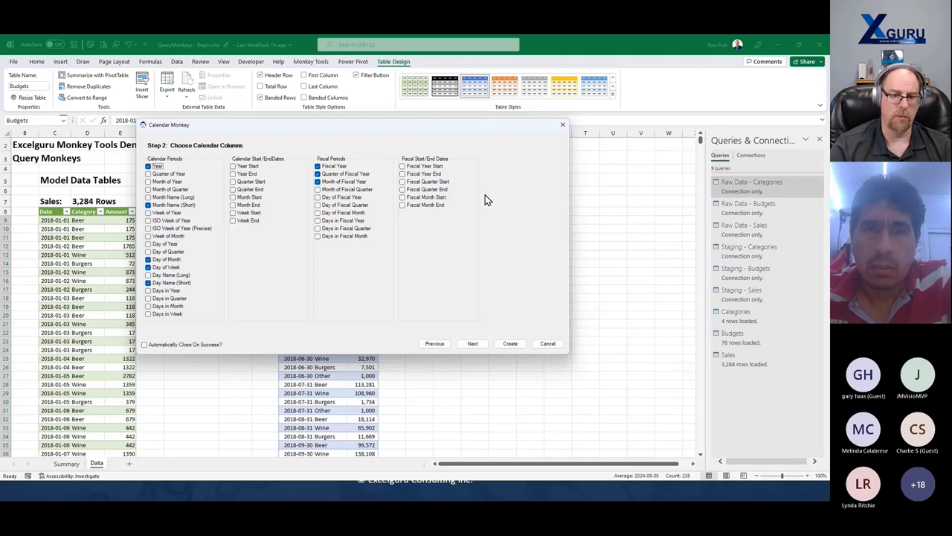
click(473, 344)
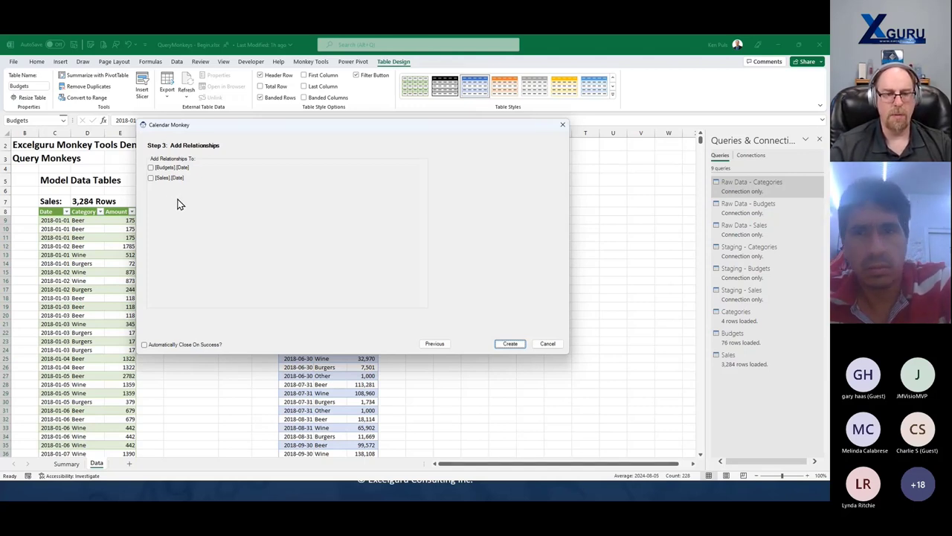
- Relate the calendar to [Budgets].[Date] and [Sales].[Date] and create the Calendar table
click(152, 171)
click(152, 168)
click(152, 178)
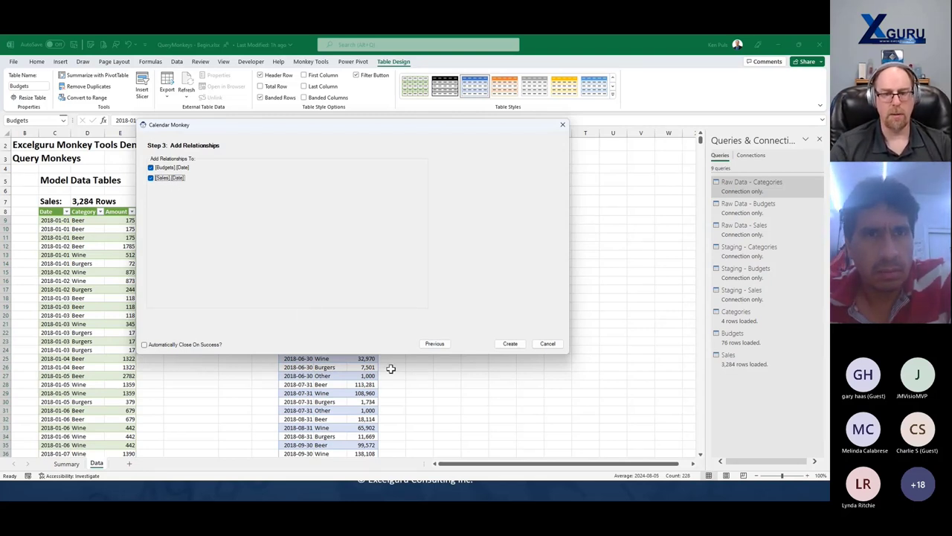
click(510, 345)
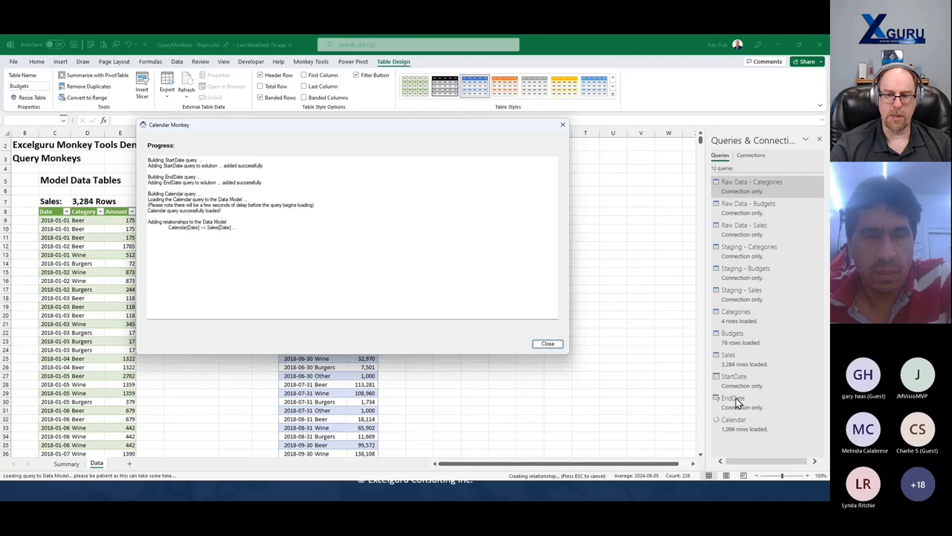
- Close the Calendar Monkey report once the 1,096-row Calendar has loaded, returning to Monkey Tools
mouse_move(751, 425)
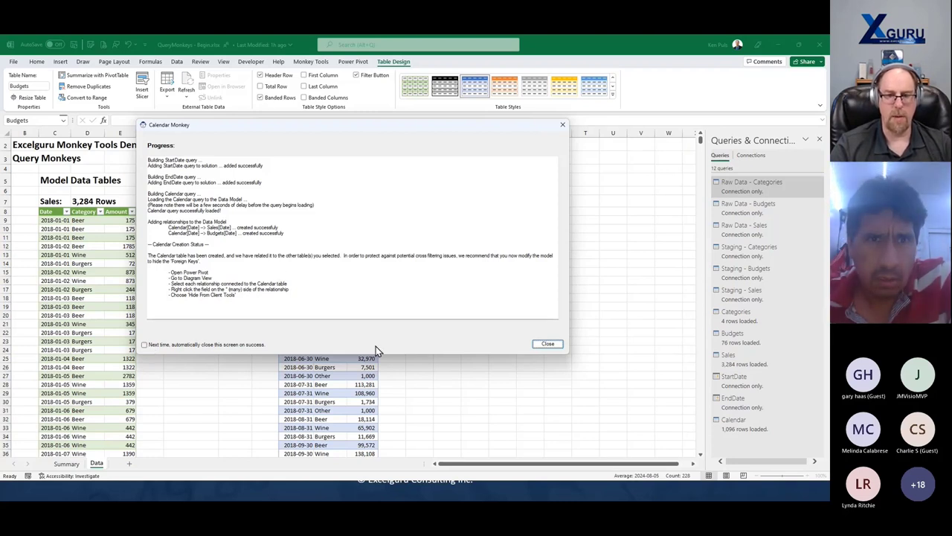
click(558, 347)
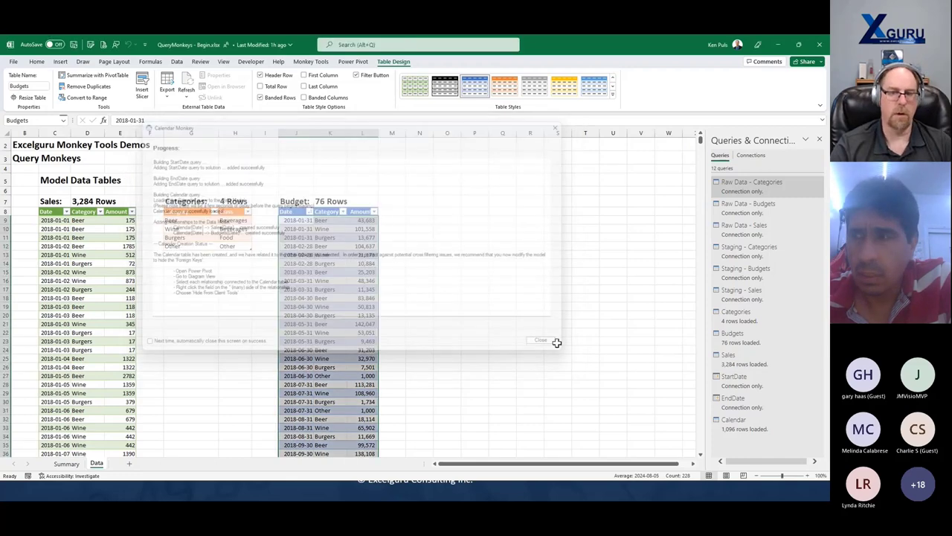
click(311, 62)
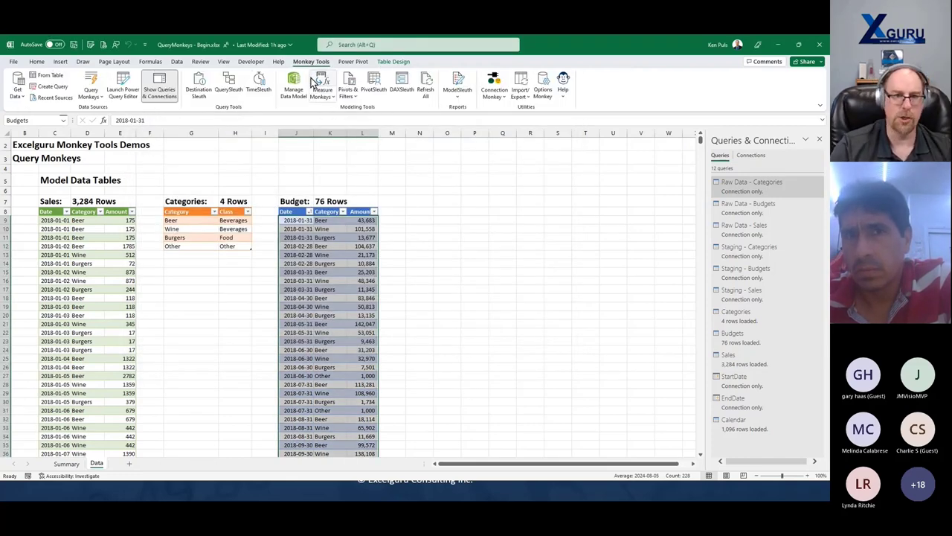
- Open Manage Data Model to view the 1,096-row Calendar table in Power Pivot
click(293, 83)
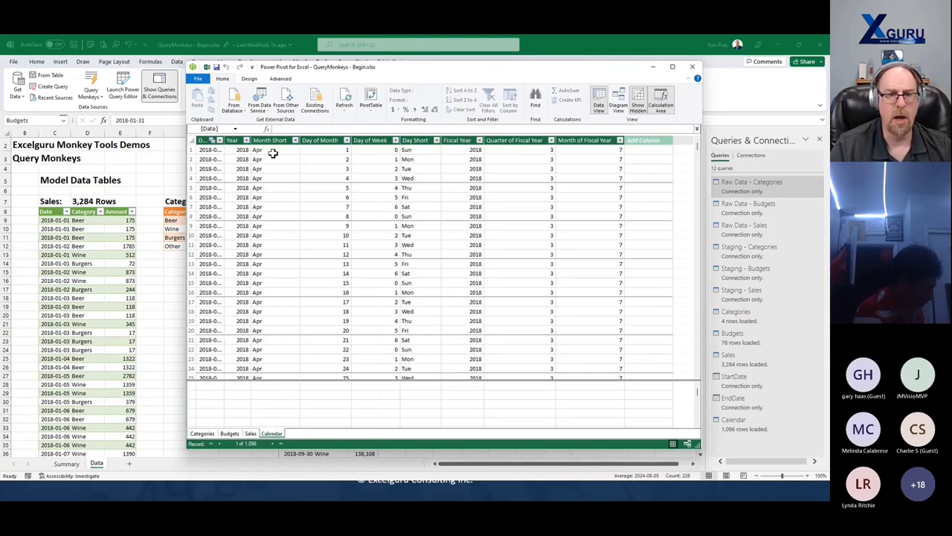
- Sort the Calendar's Month Short column by Month of Fiscal Year
click(269, 140)
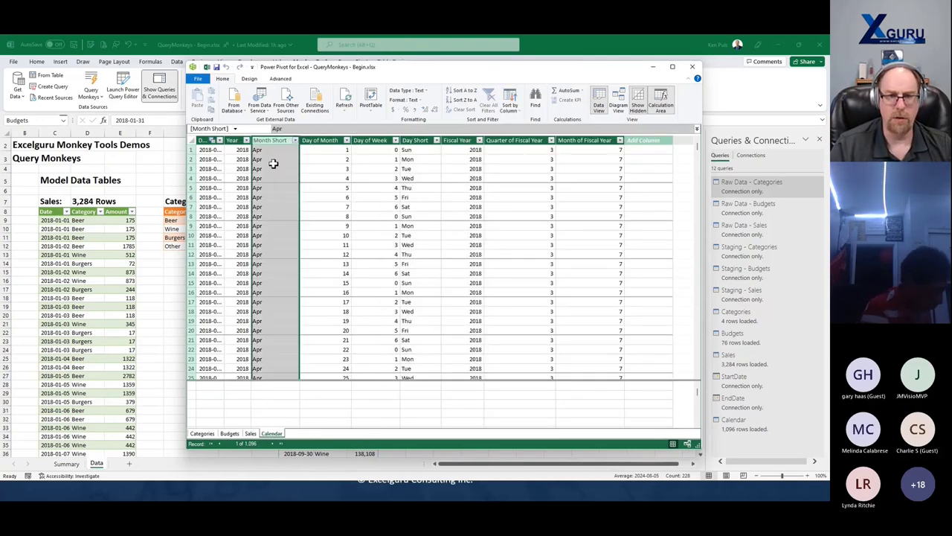
click(512, 109)
click(525, 121)
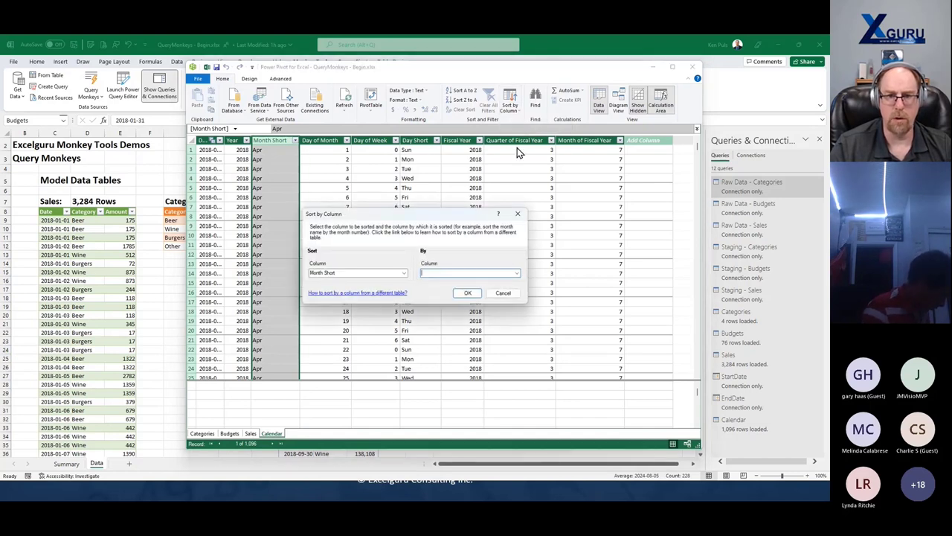
click(516, 274)
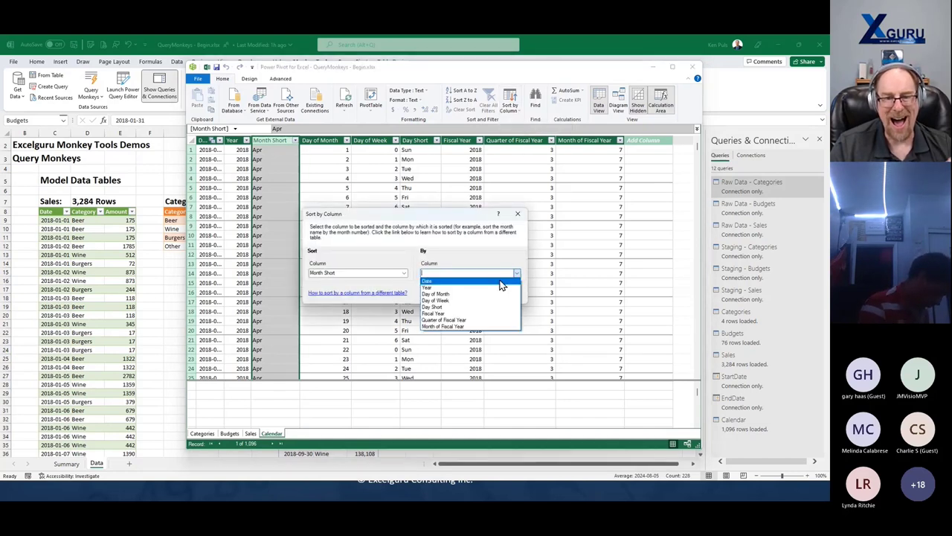
click(468, 326)
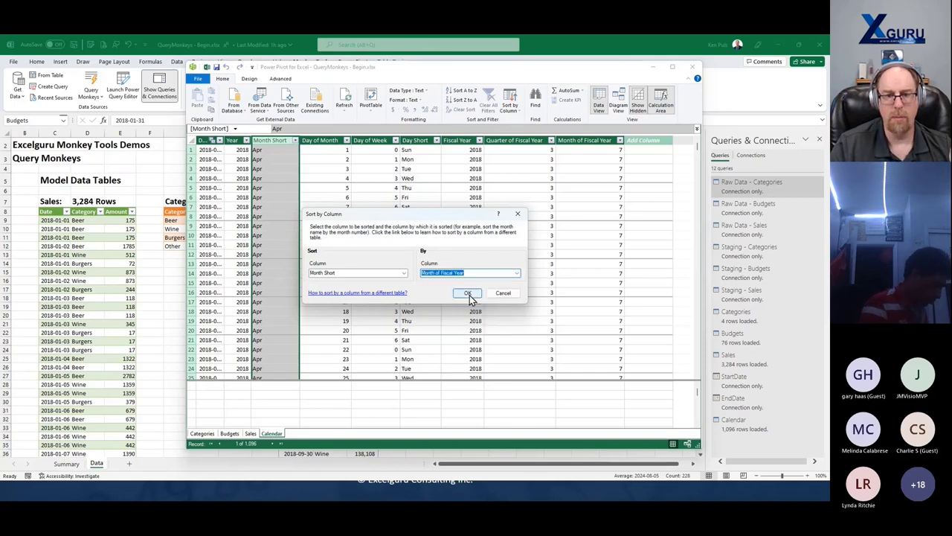
click(467, 294)
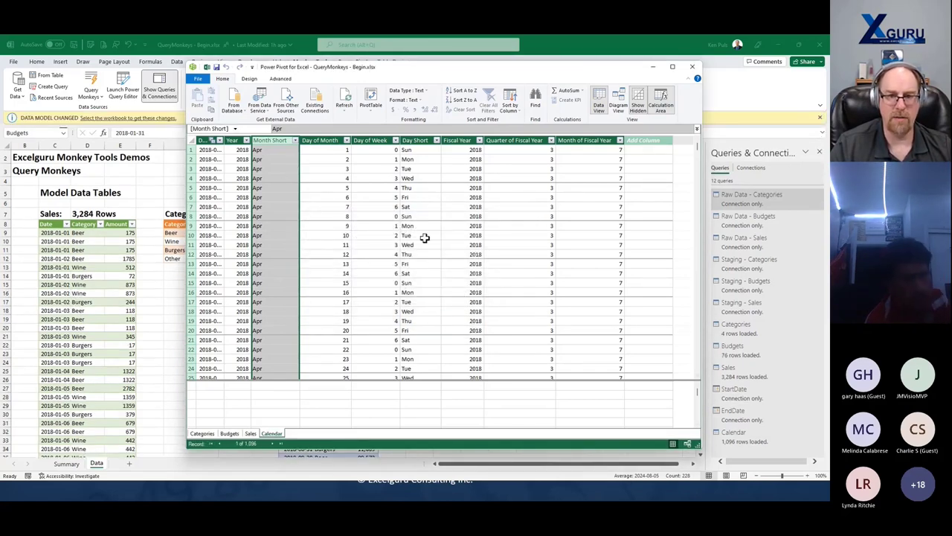
- Sort the Day Short column by Day of Week
click(411, 139)
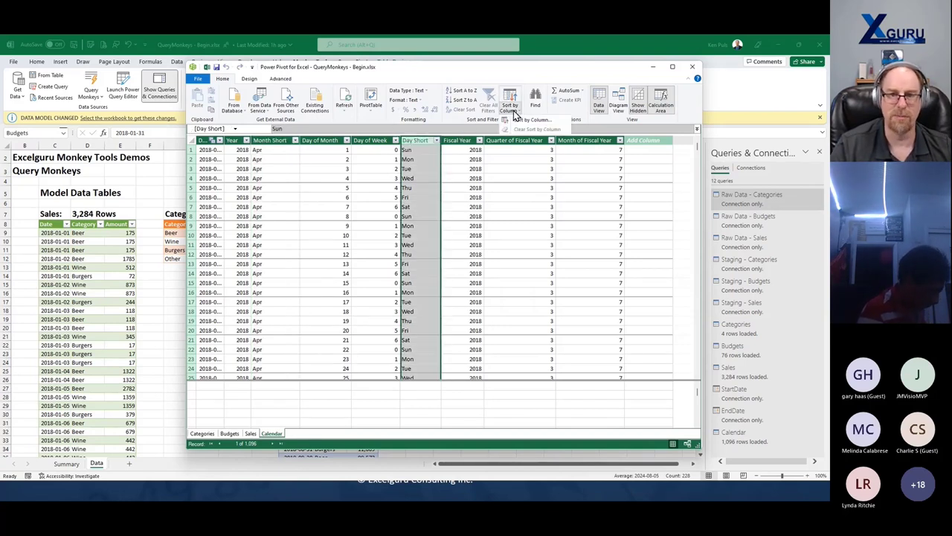
click(513, 112)
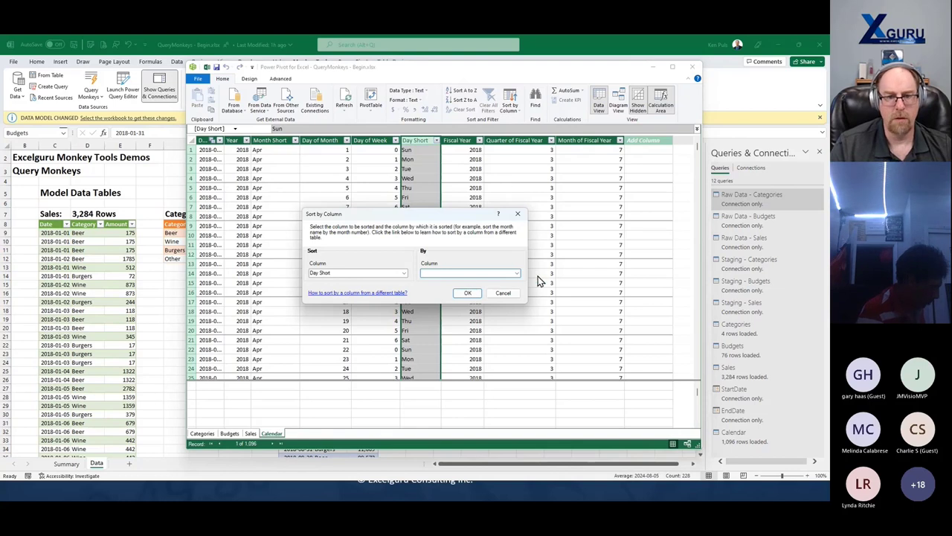
click(517, 274)
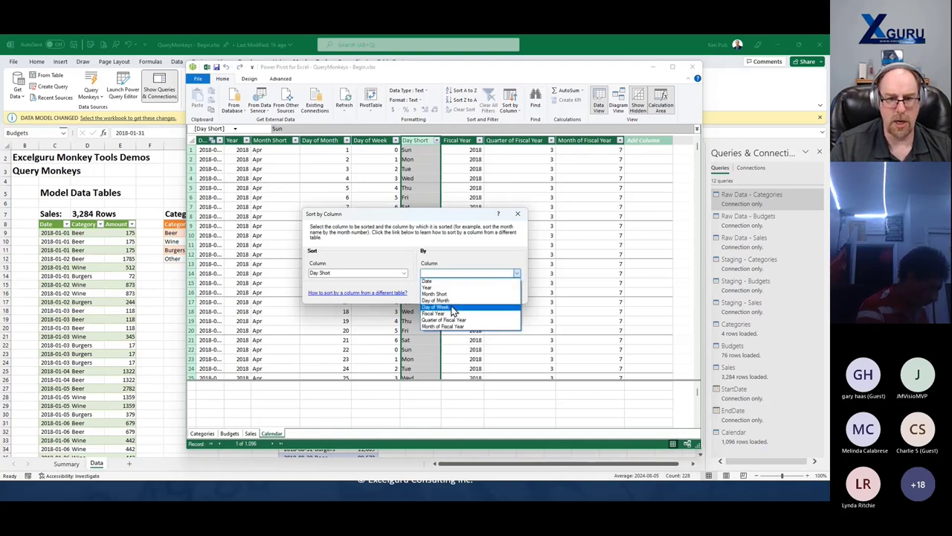
click(451, 307)
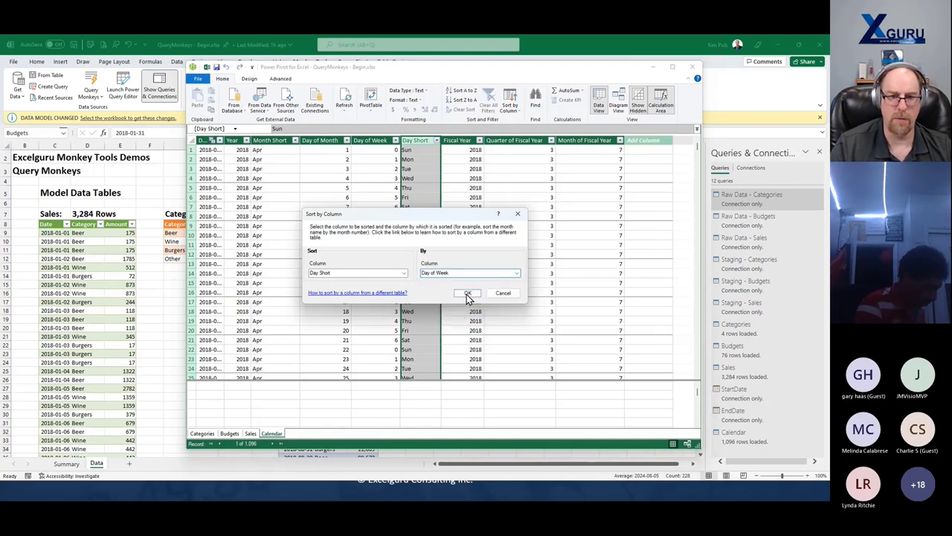
click(466, 294)
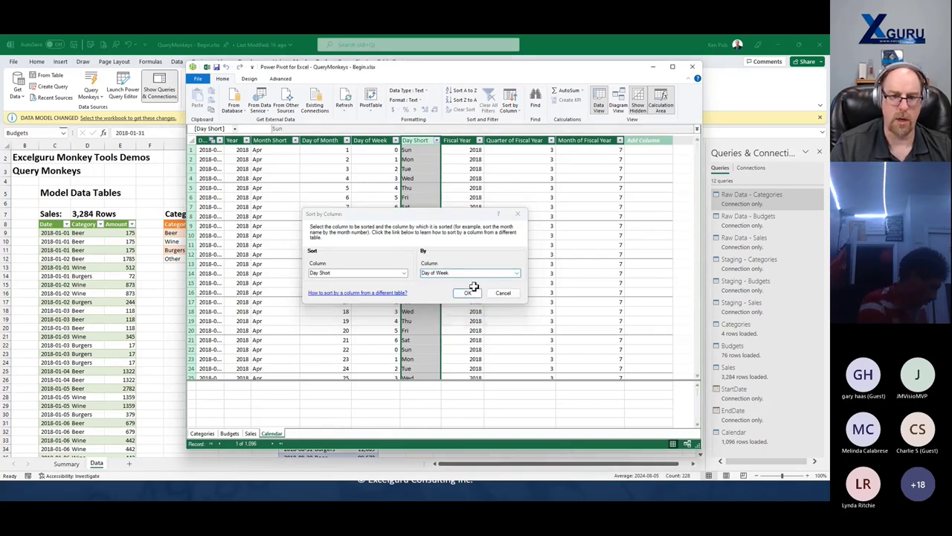
- In Diagram View, hide the Date columns of Budgets and Sales from client tools
click(619, 107)
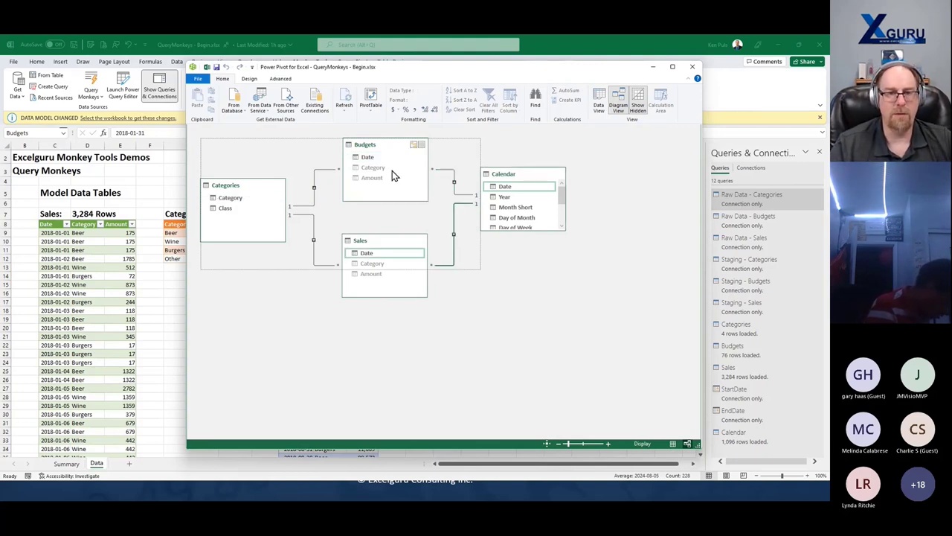
right_click(366, 157)
click(400, 210)
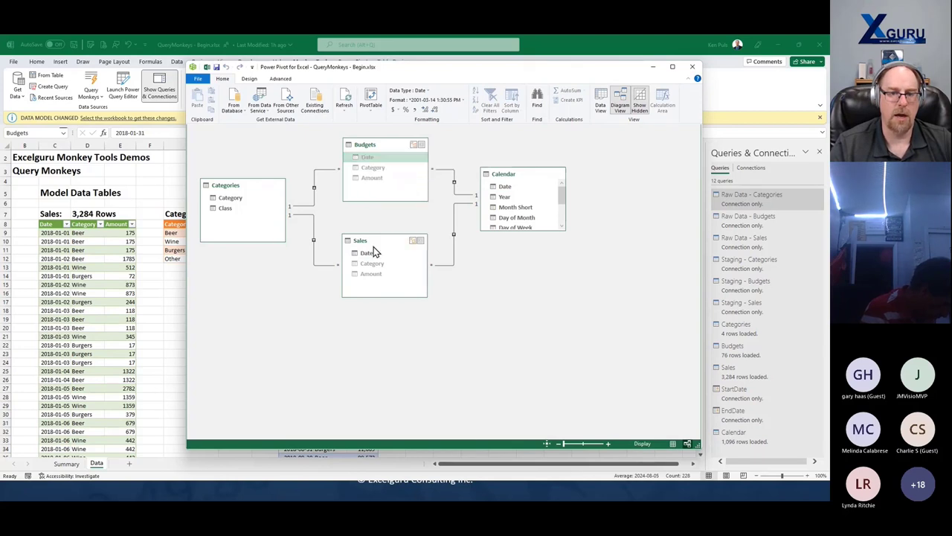
right_click(365, 253)
click(392, 299)
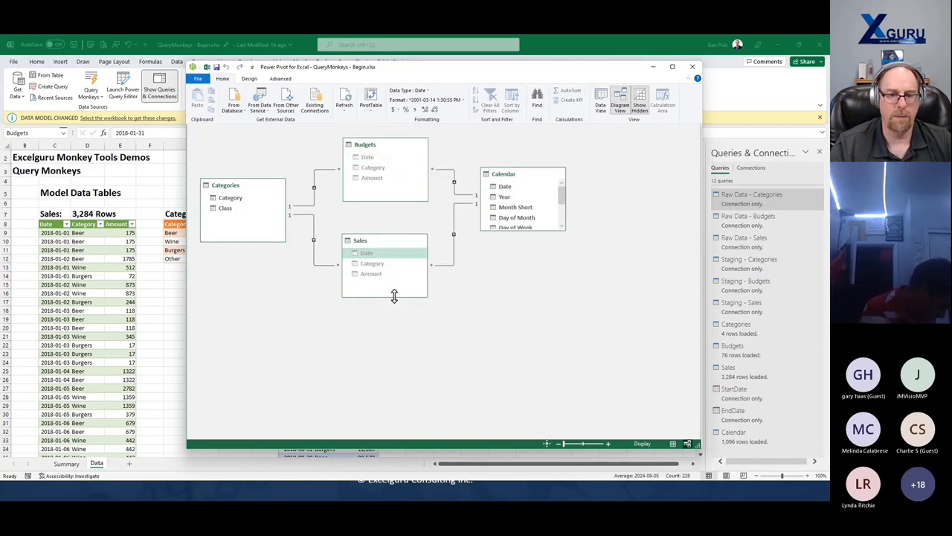
- Enlarge the Calendar table box to show all its fields, then close Power Pivot
click(431, 268)
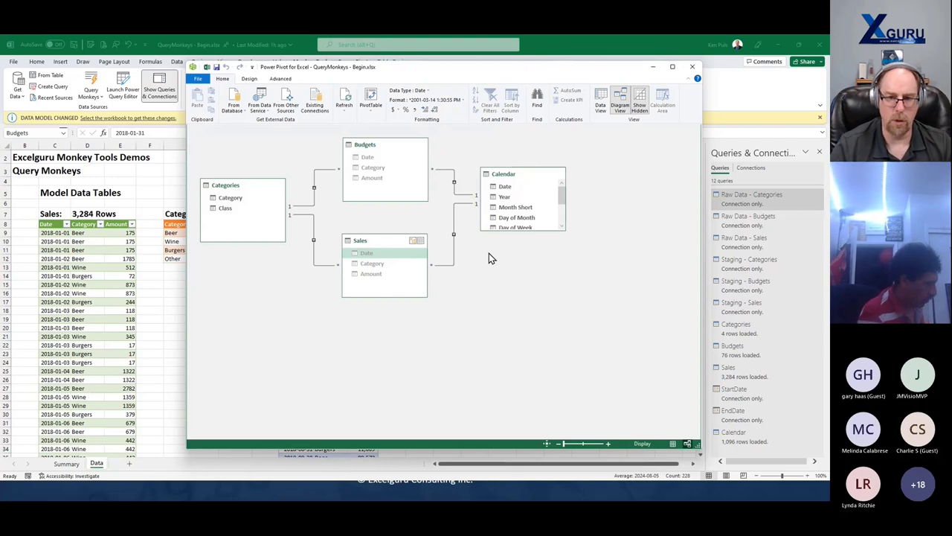
drag(520, 230, 519, 298)
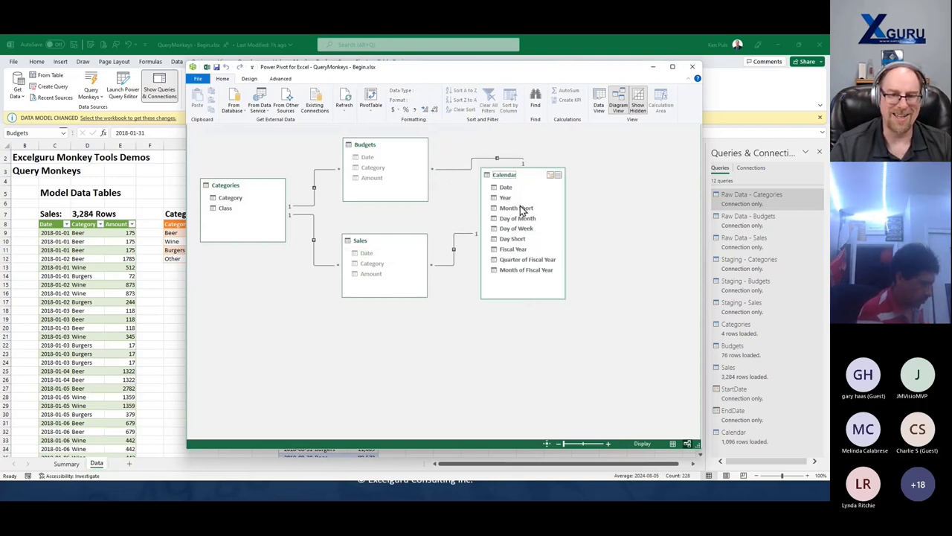
drag(529, 179, 527, 169)
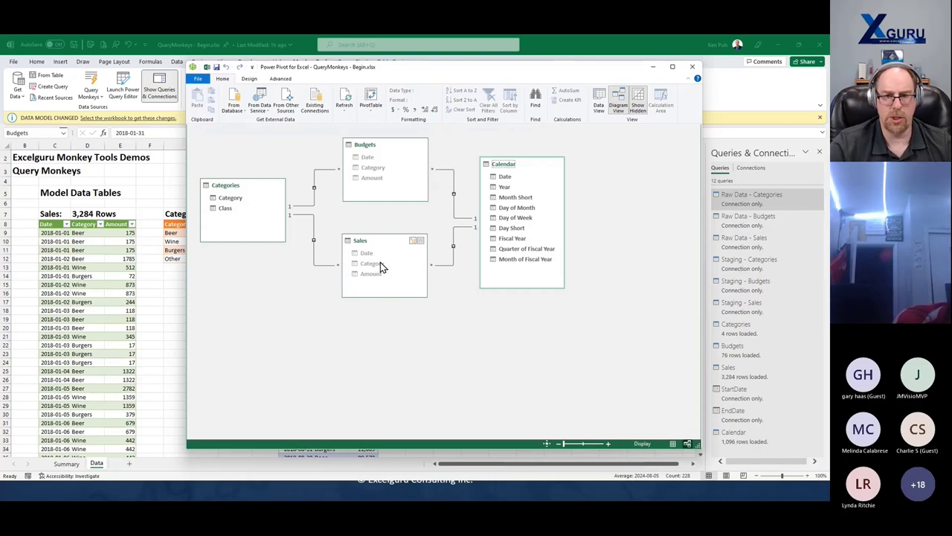
click(693, 69)
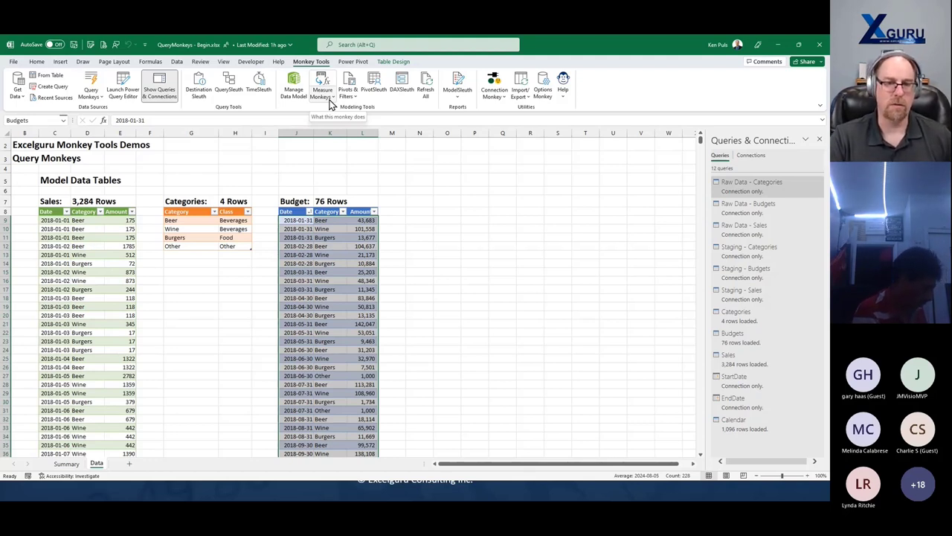
- In Basic Explicit Measures, choose to aggregate the Sales table's Amount column
click(331, 103)
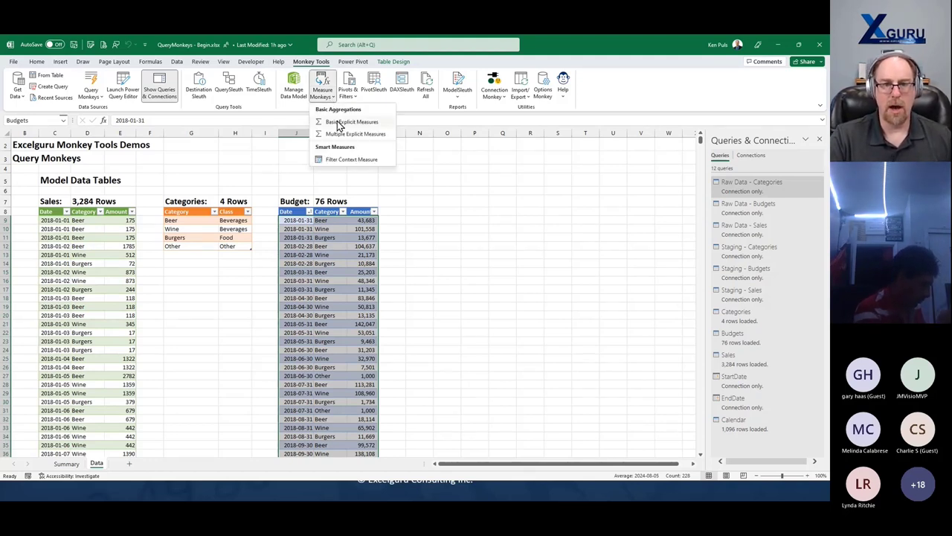
click(347, 122)
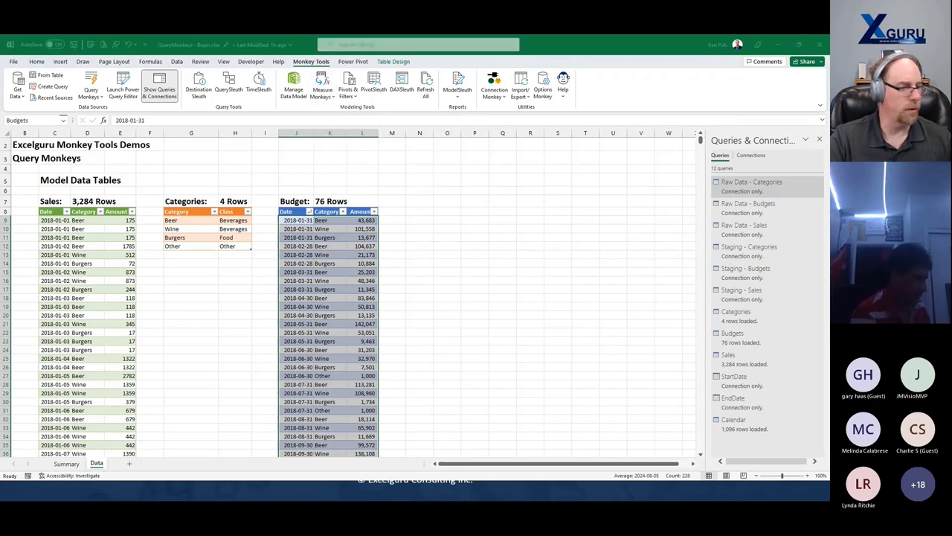
click(398, 135)
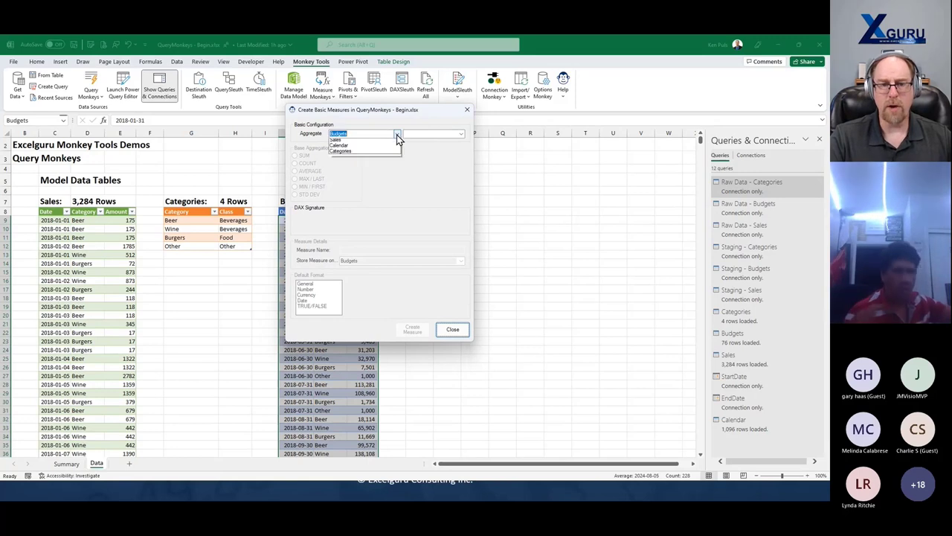
click(381, 154)
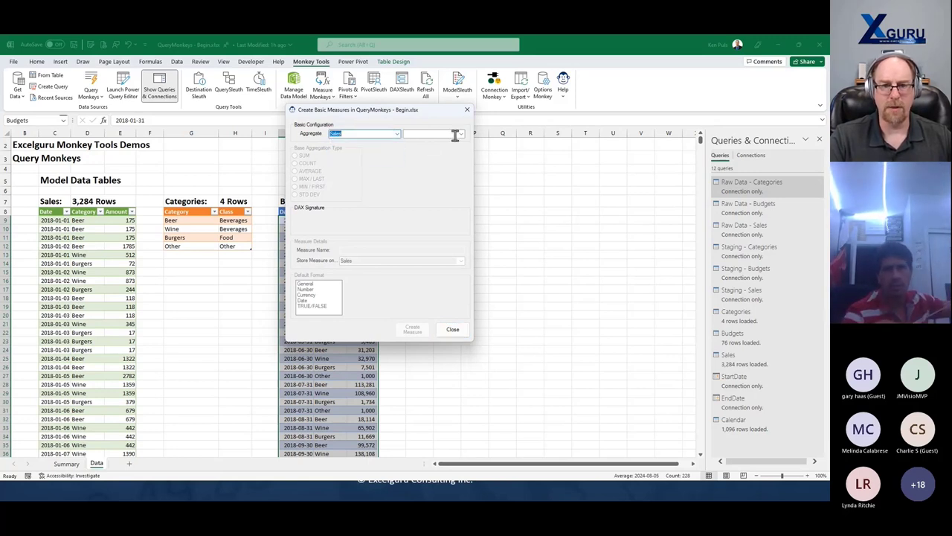
click(456, 134)
click(432, 143)
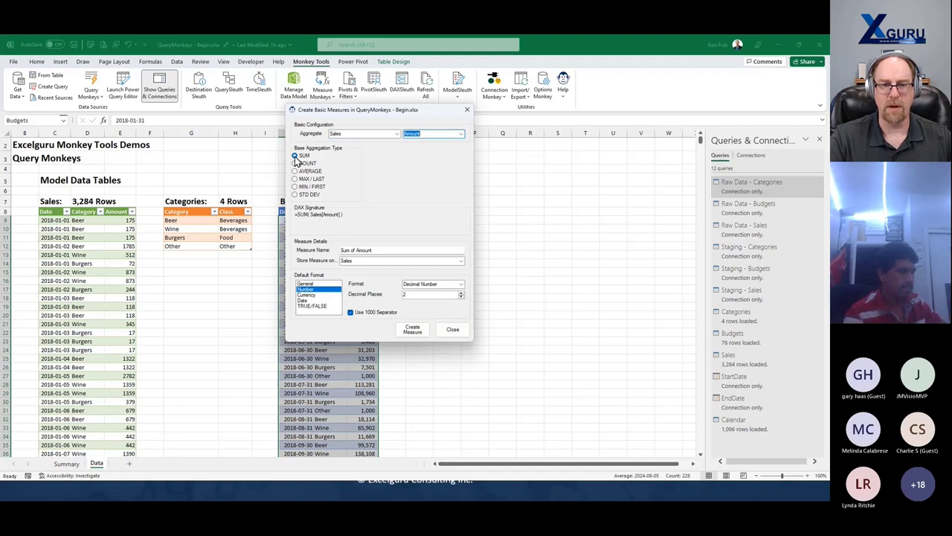
- Review the proposed Sum of Amount measure, close it, and launch Multiple Explicit Measures
click(366, 251)
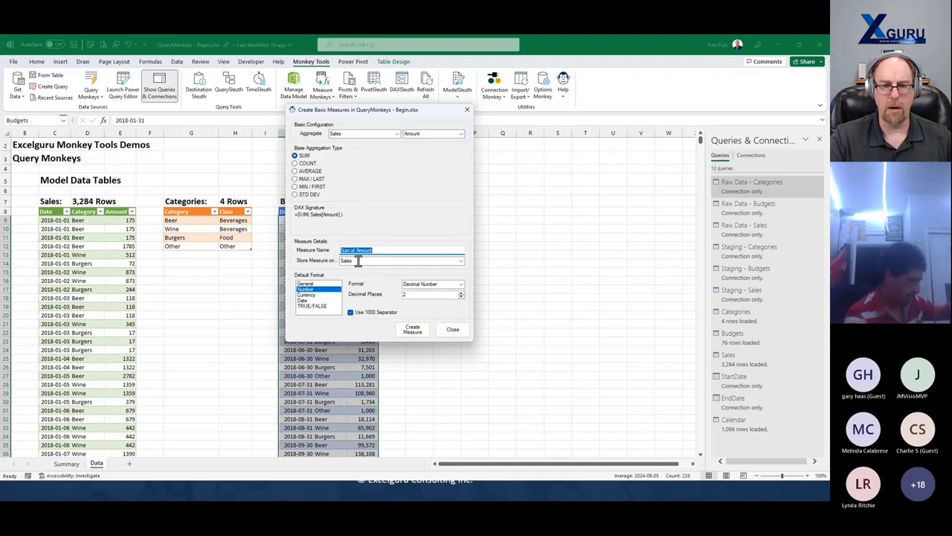
click(358, 260)
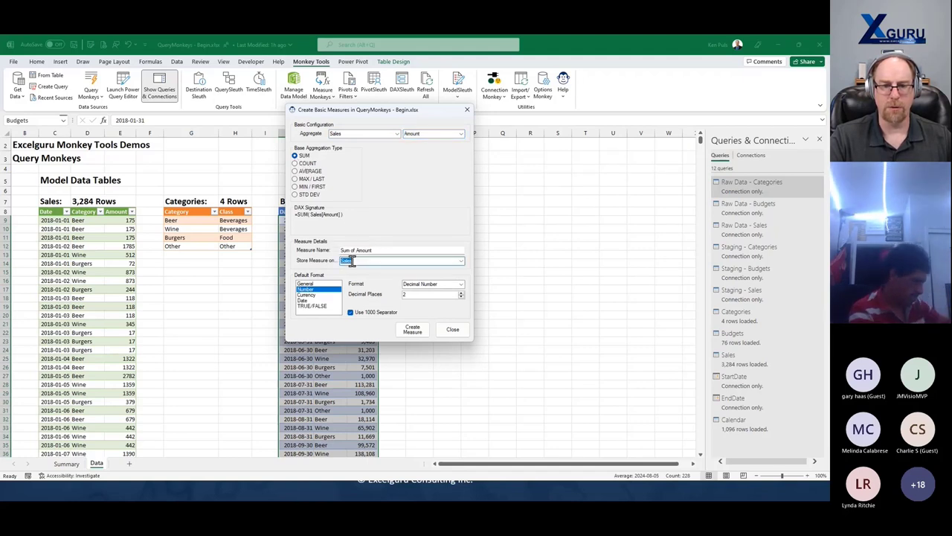
click(346, 214)
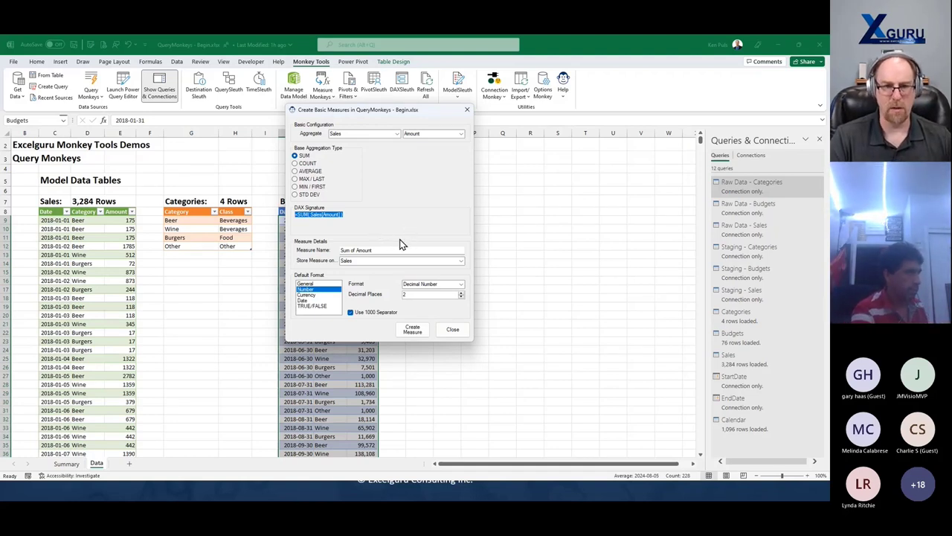
click(453, 329)
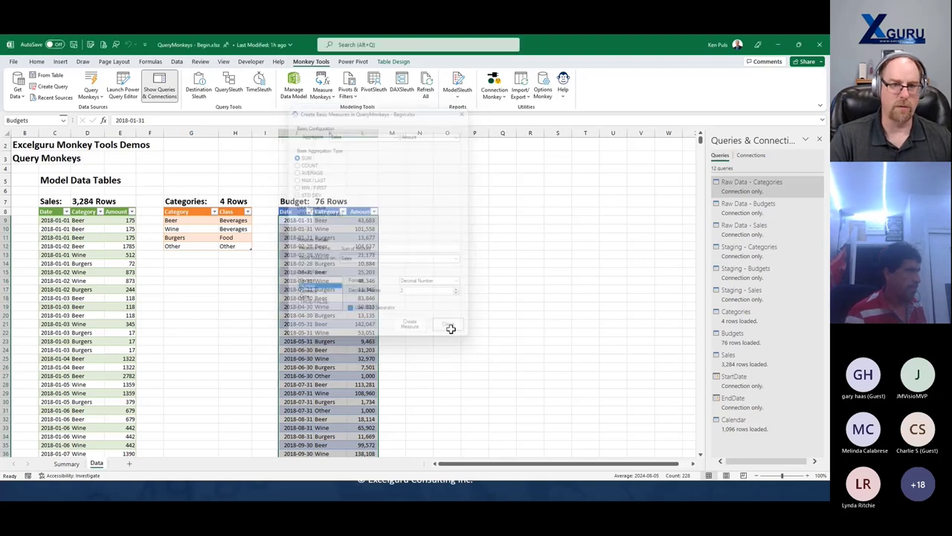
click(325, 95)
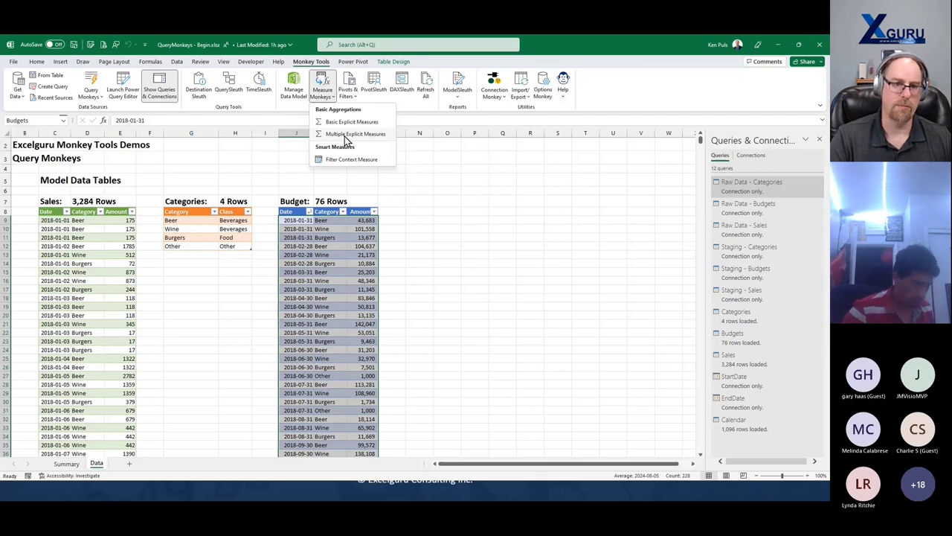
click(345, 137)
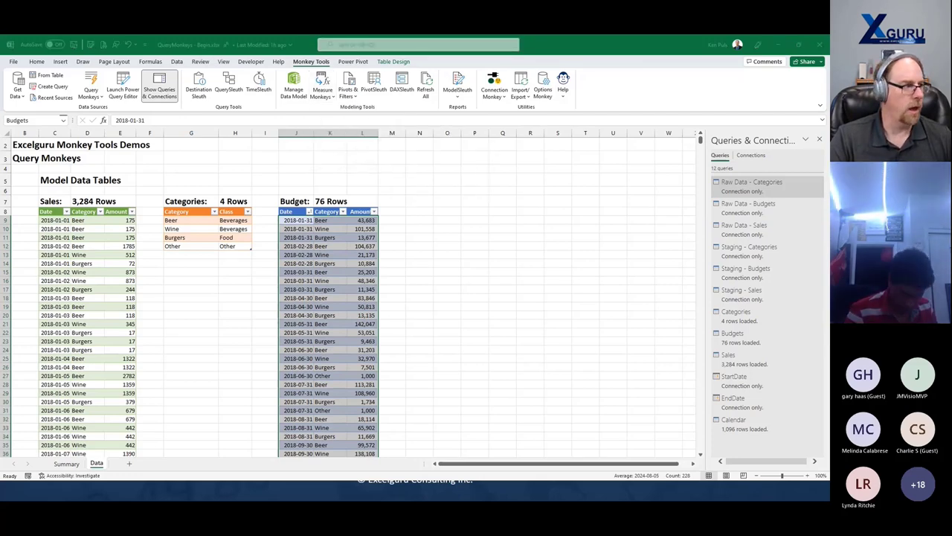
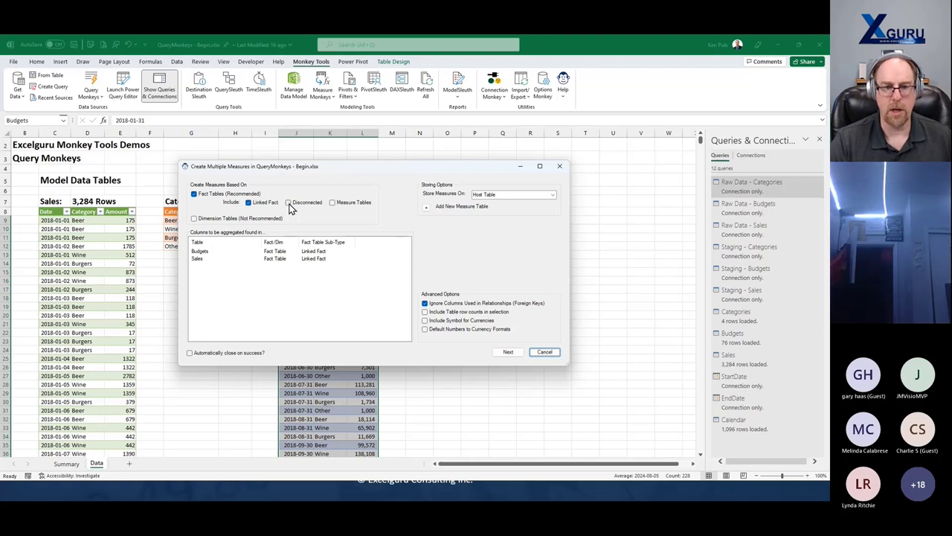
- Toggle disconnected tables and leave Dimension Tables unchecked so only Budgets and Sales get measures
click(289, 204)
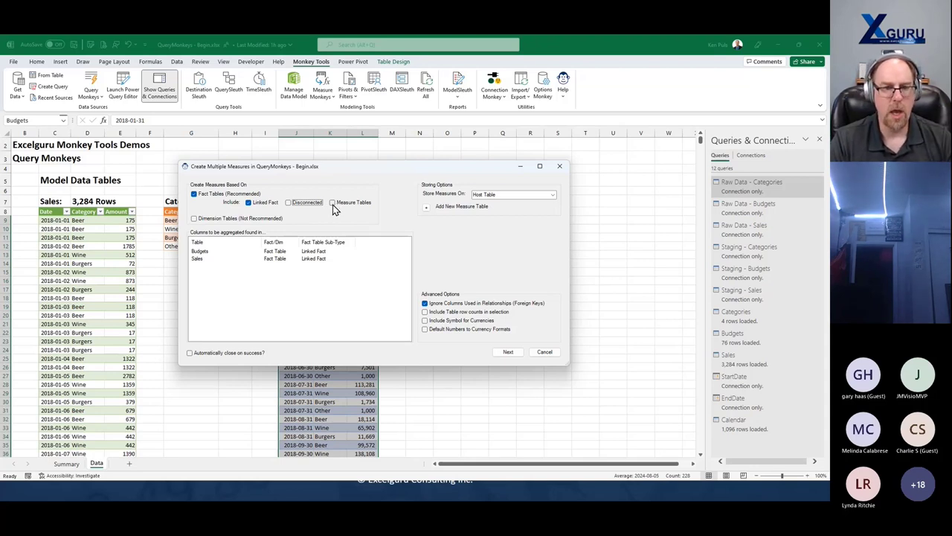
click(194, 219)
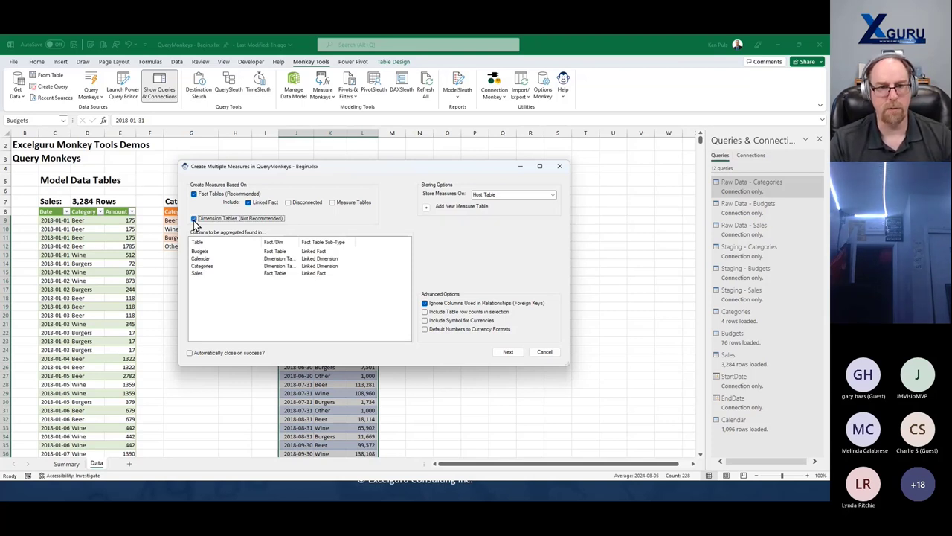
click(194, 219)
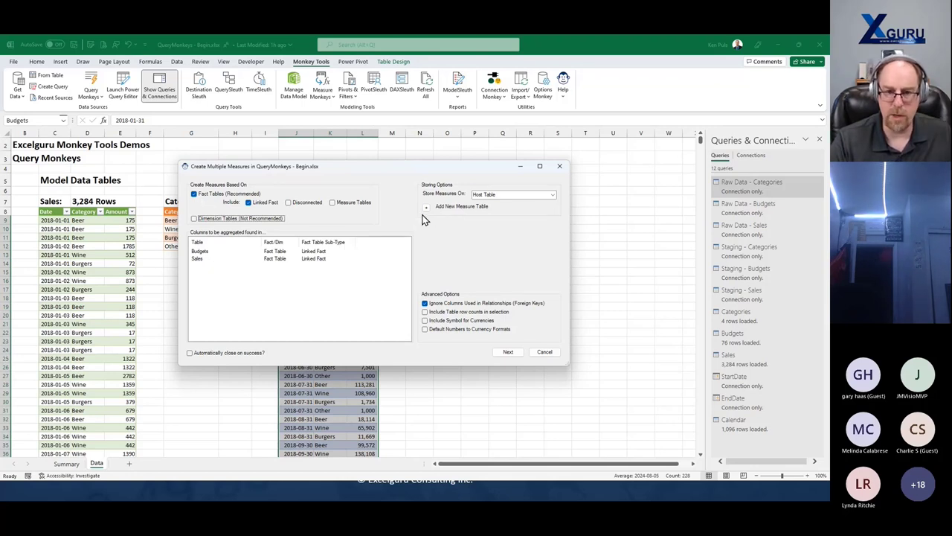
click(508, 352)
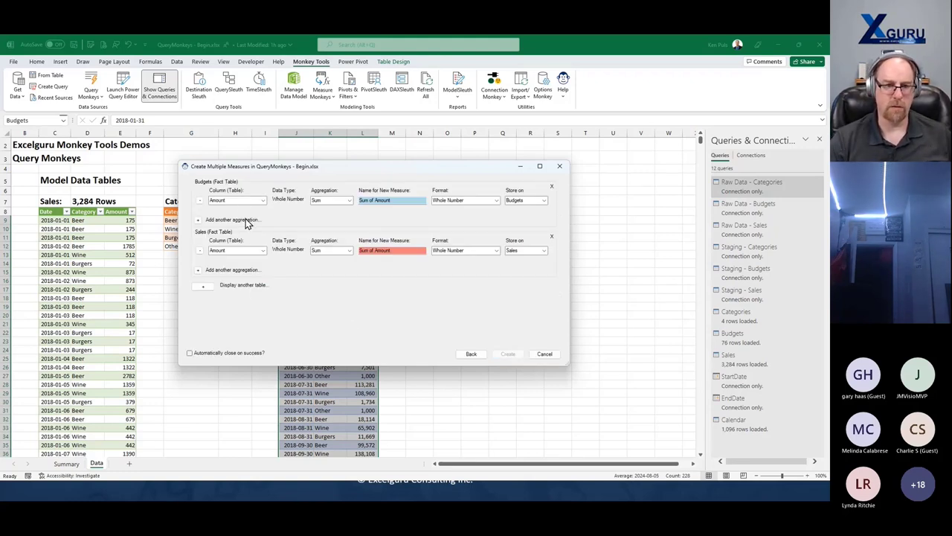
- Rename the Budgets and Sales amount measures to Budget $ and Sales $
click(377, 200)
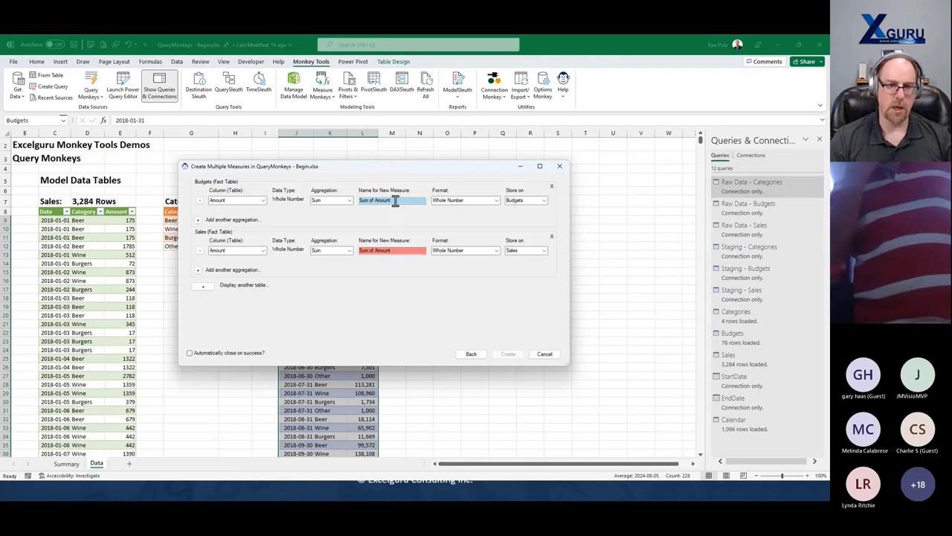
mouse_move(394, 251)
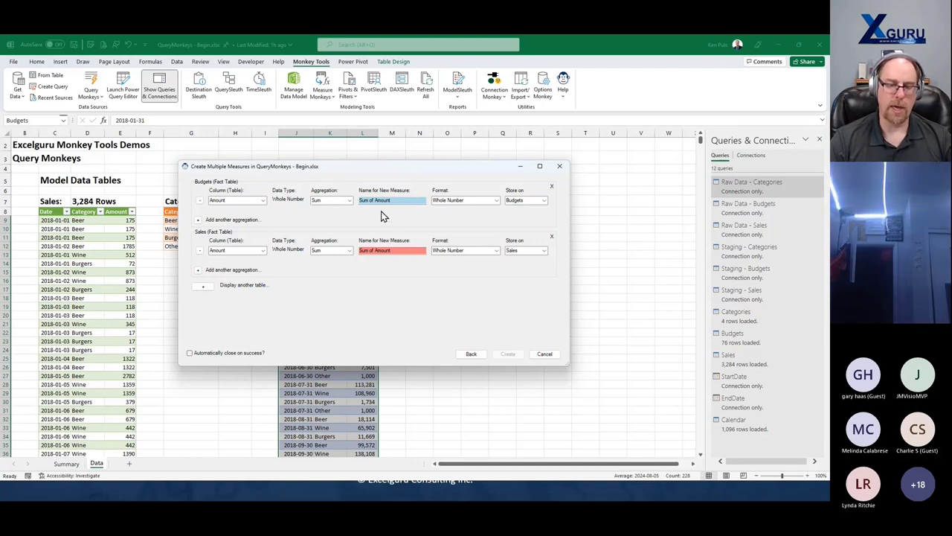
drag(394, 200, 359, 200)
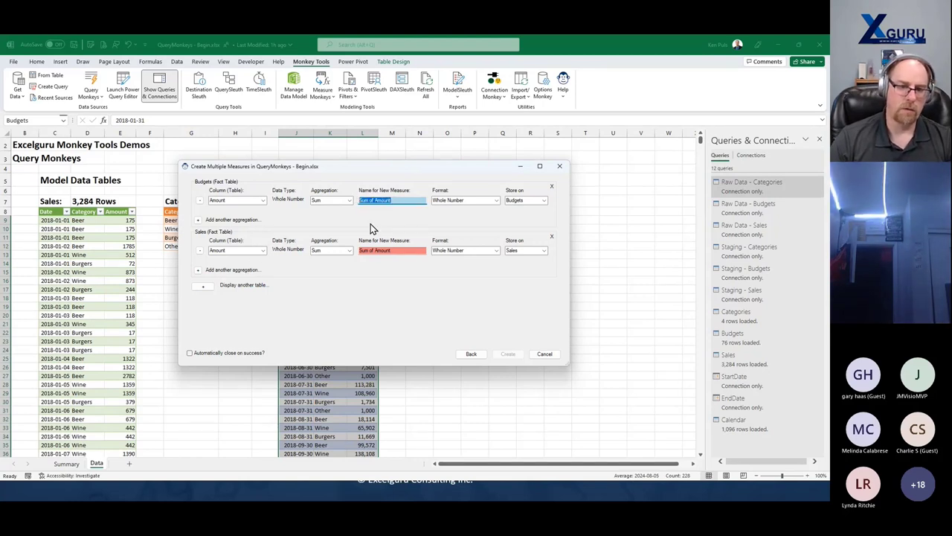
text(Budget $)
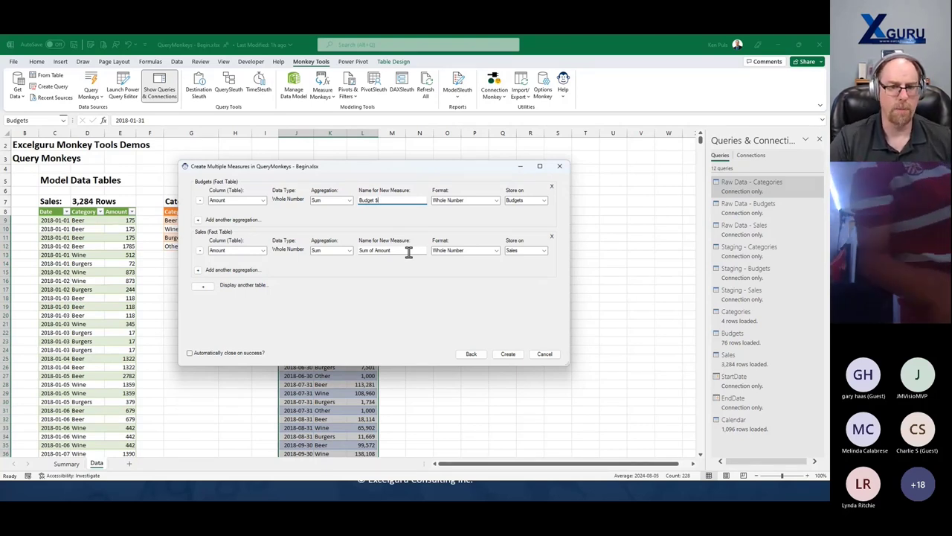
click(409, 251)
text(Sales $)
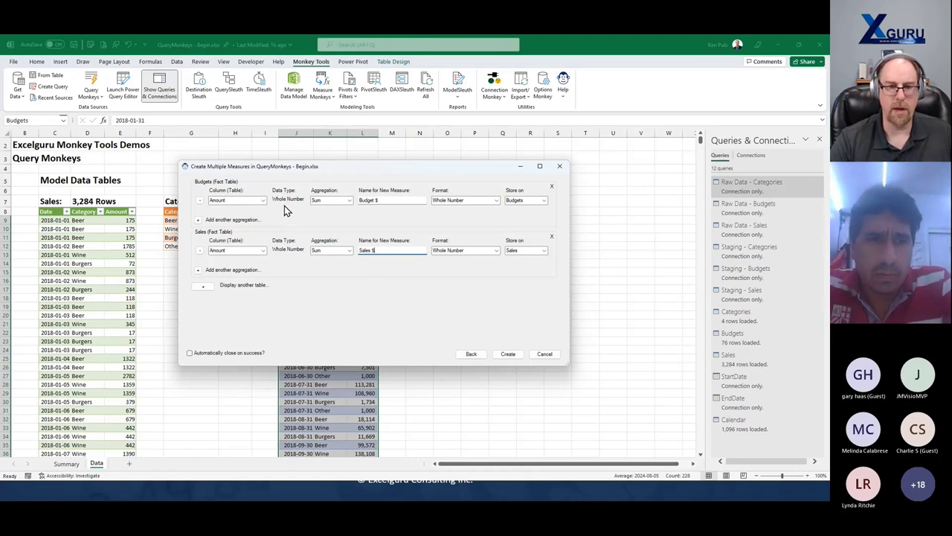
- Keep Sum aggregation, Whole Number format and storage on Budgets for Budget $
click(349, 201)
click(353, 206)
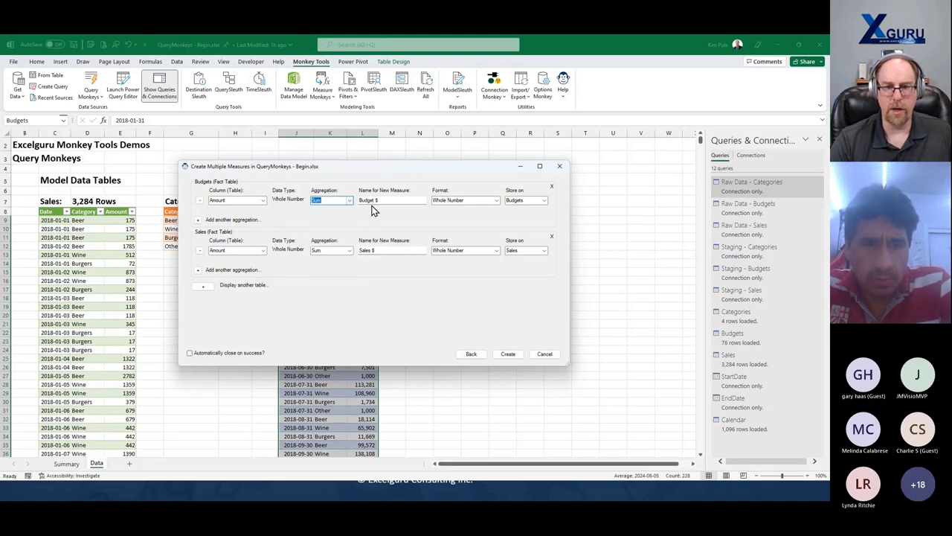
click(496, 202)
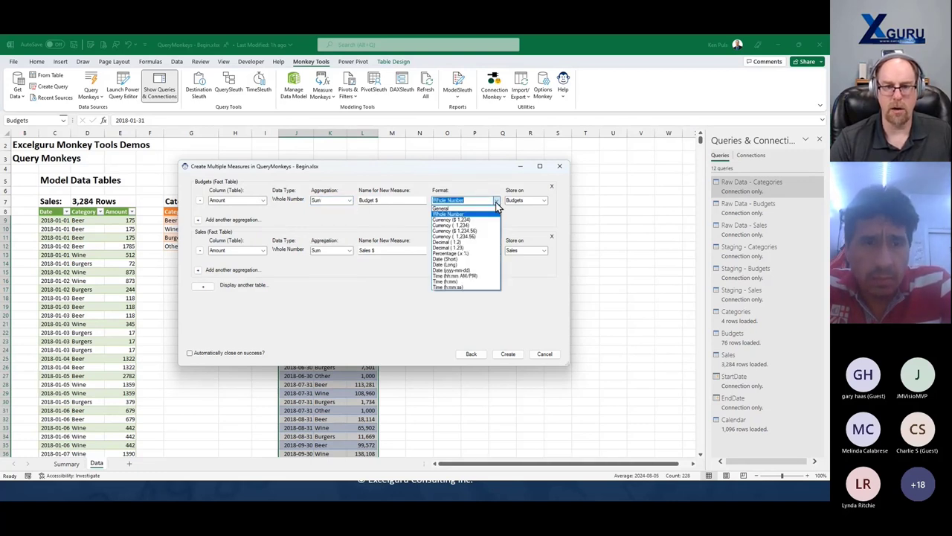
click(496, 206)
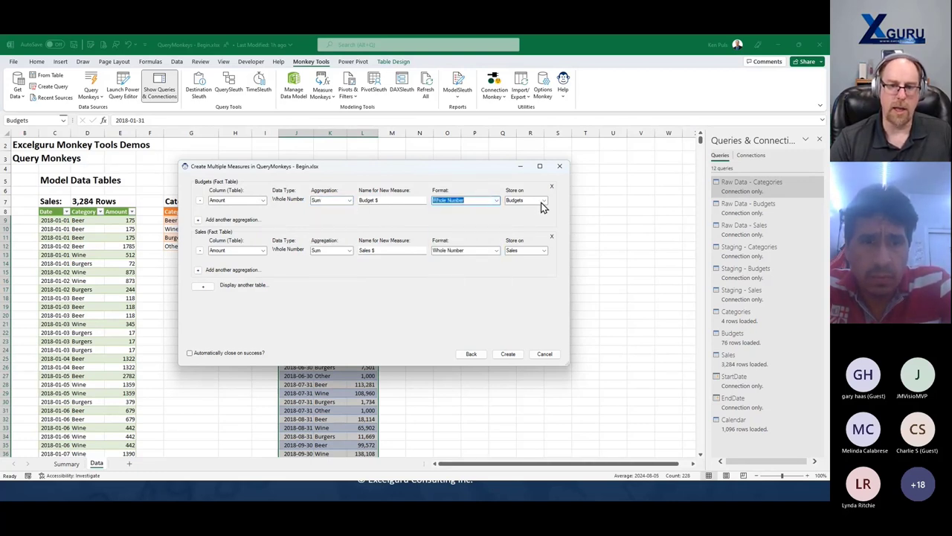
click(544, 202)
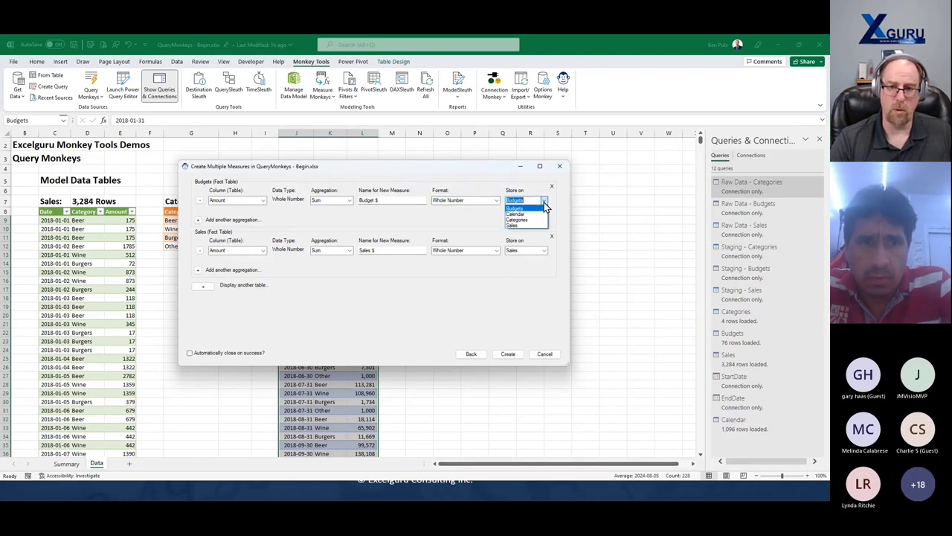
click(545, 206)
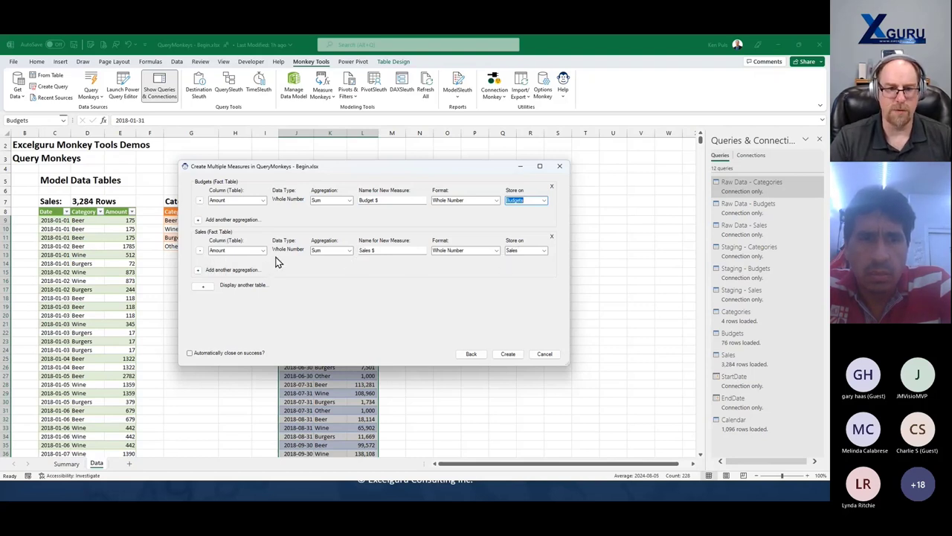
- Add a Transactions measure counting Sales rows, then create Budget $, Sales $ and Transactions
click(199, 272)
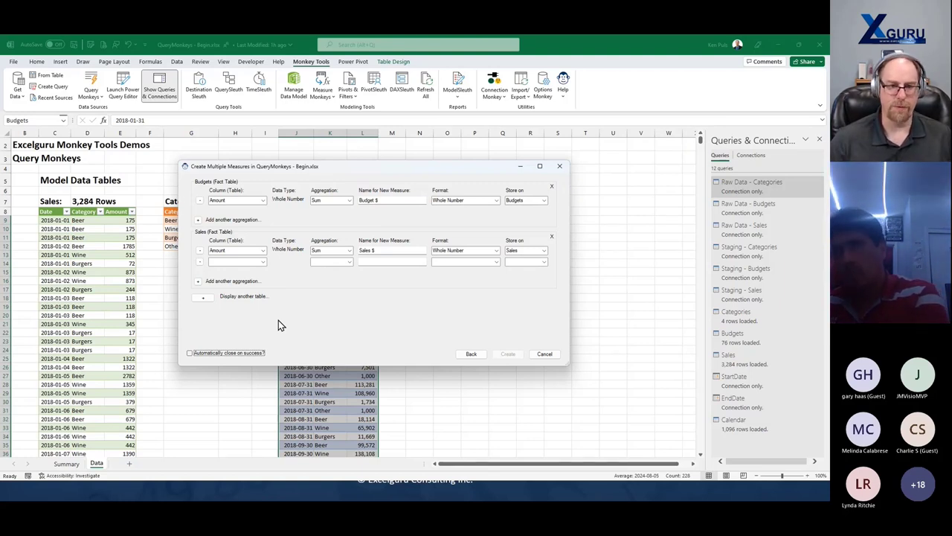
click(262, 262)
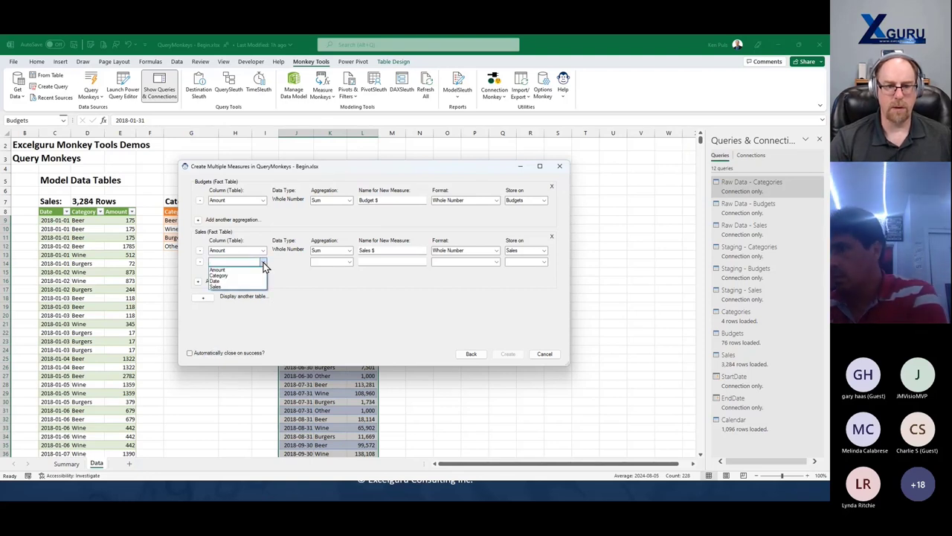
click(233, 287)
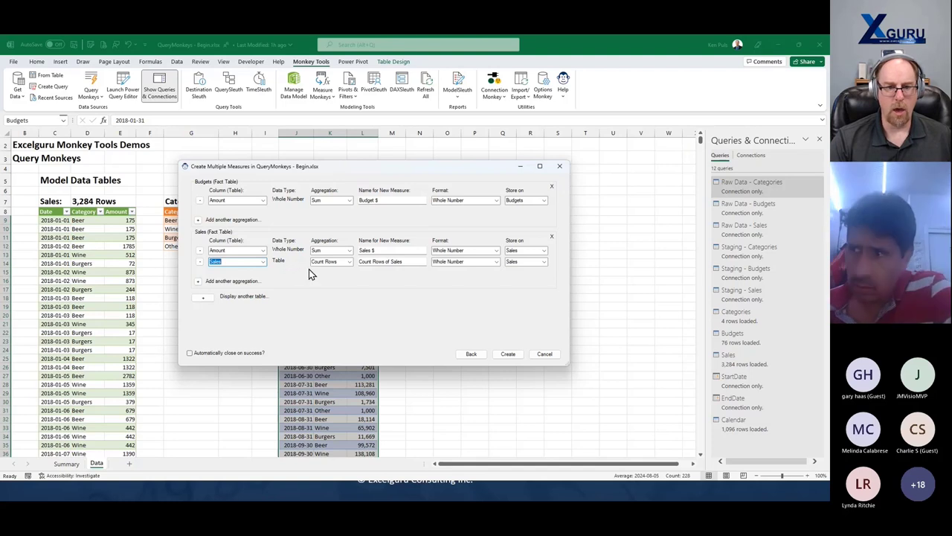
drag(404, 263, 362, 263)
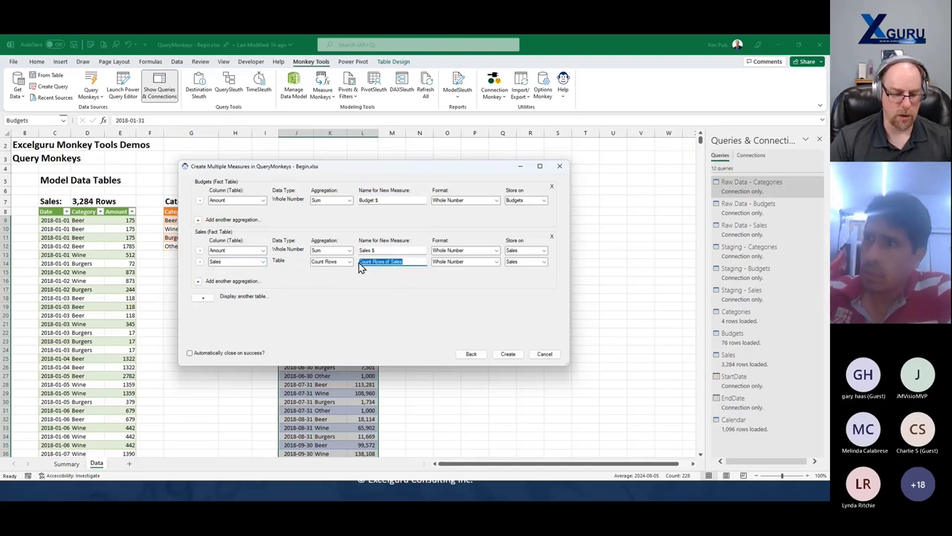
text(Transac)
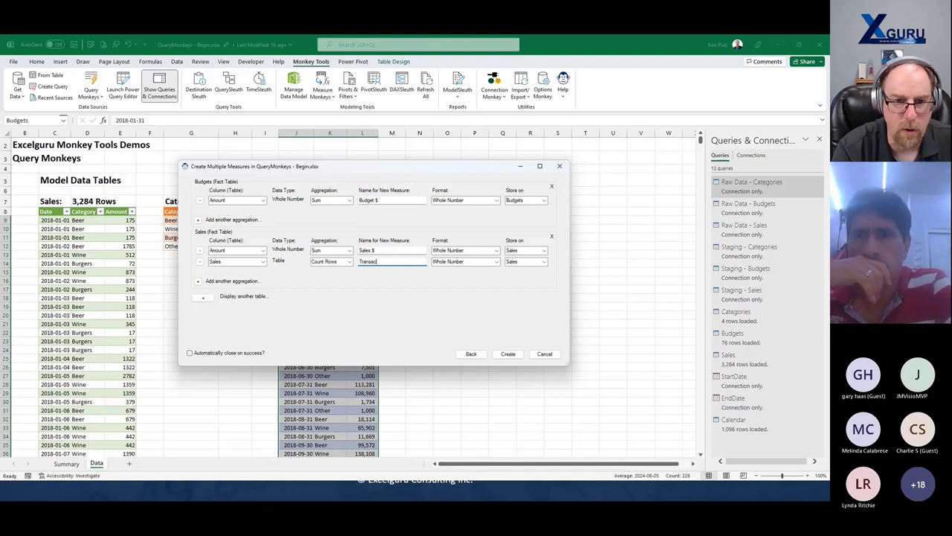
text(tions)
key(Tab)
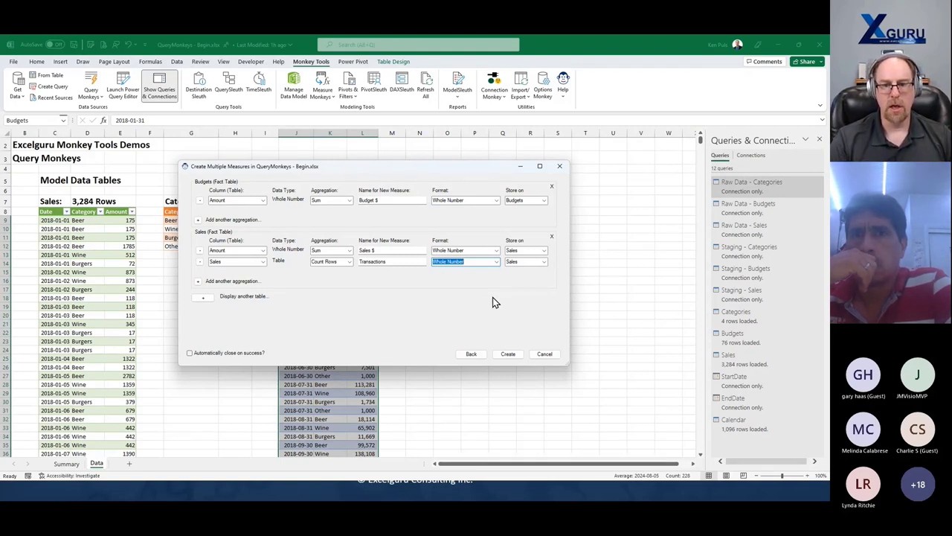
click(508, 354)
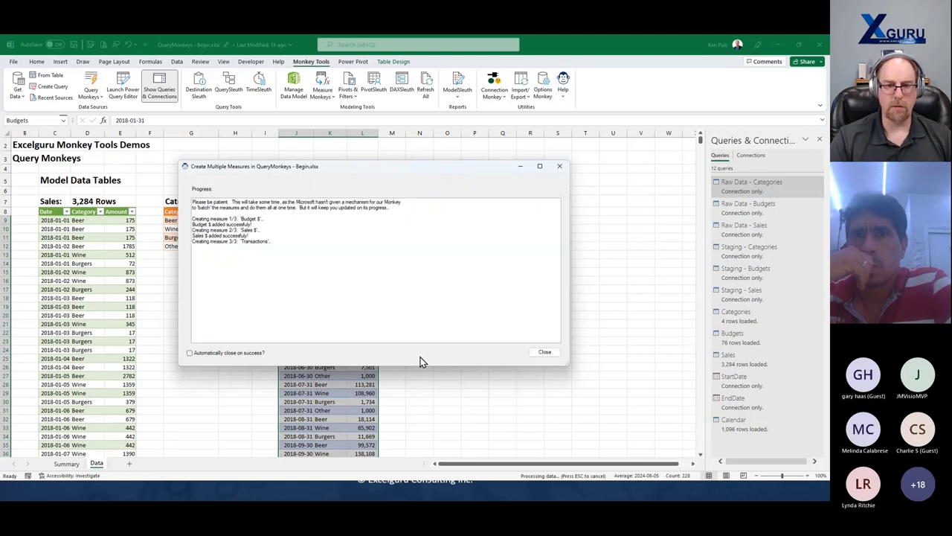
- Close the measure report, select cell P8 and show the Pivots & Filters insertion choices
click(547, 354)
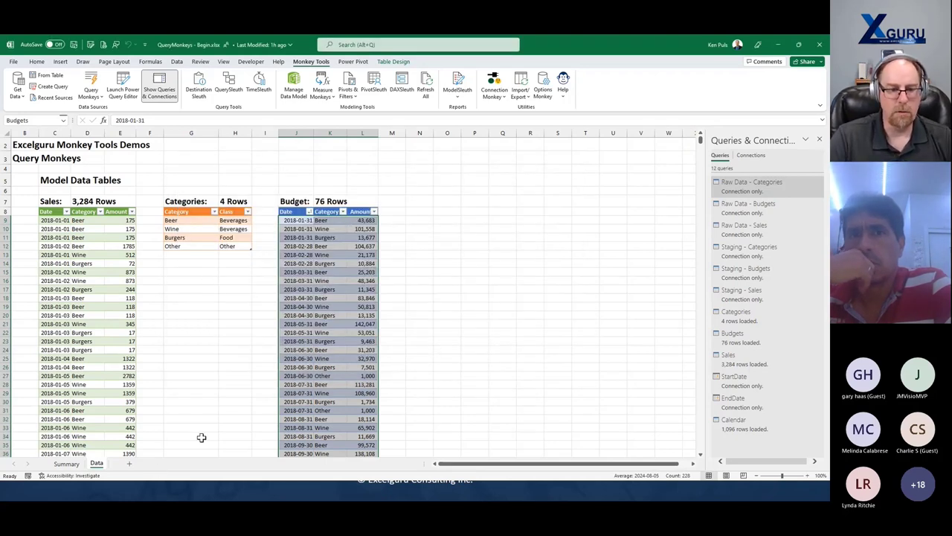
click(481, 213)
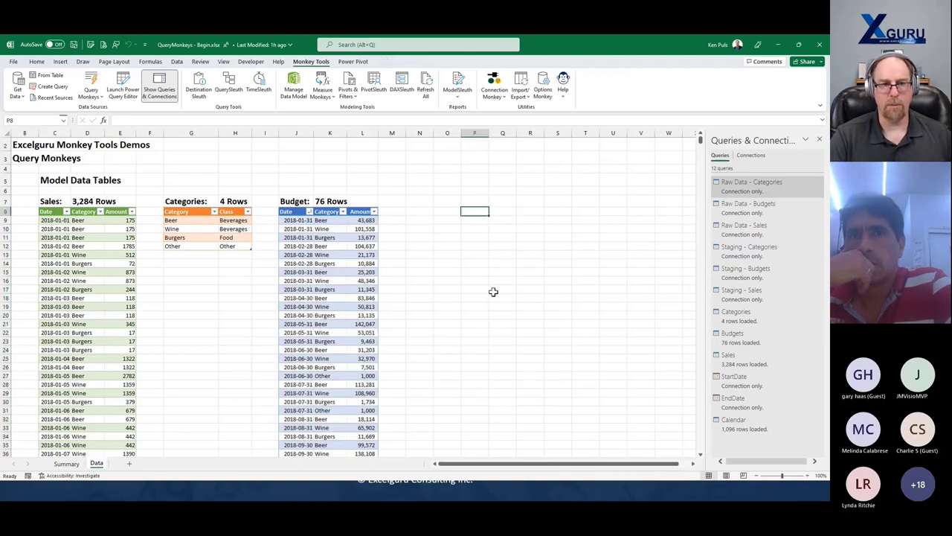
click(348, 92)
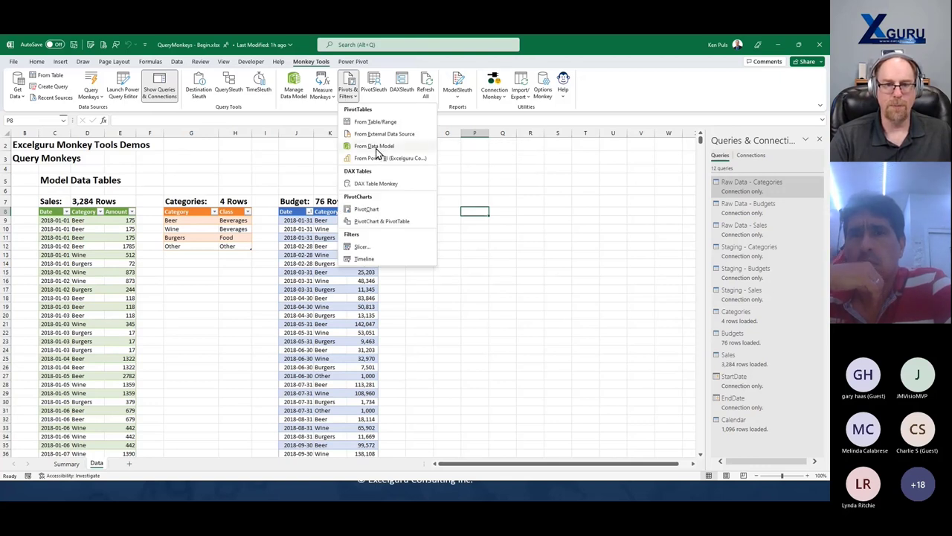
- Insert a data-model PivotTable at P8 with Calendar Fiscal Year and Month Short on rows
click(377, 148)
click(391, 202)
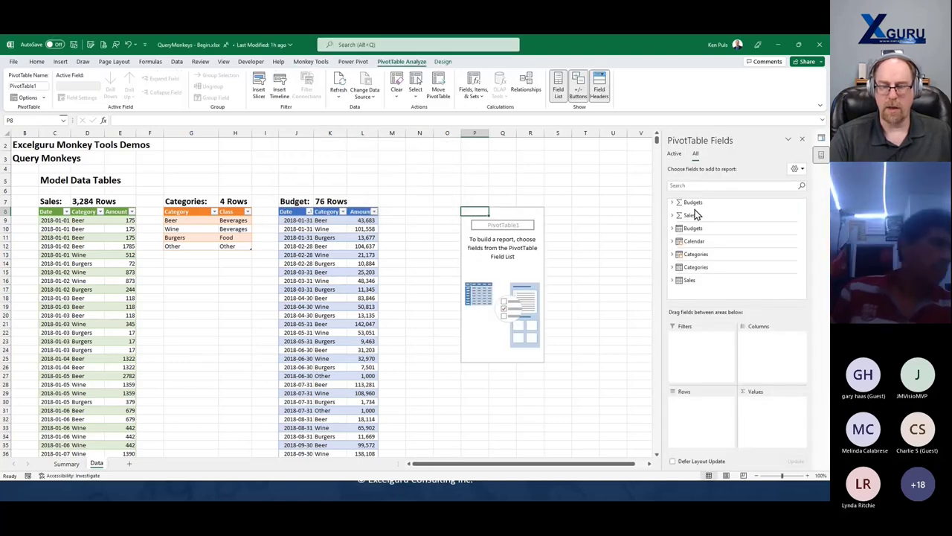
click(672, 242)
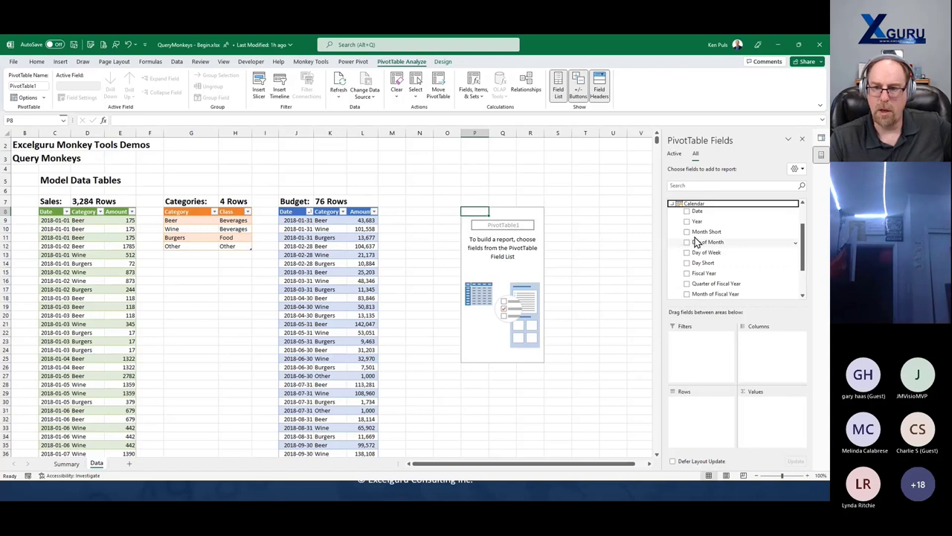
drag(706, 273, 700, 417)
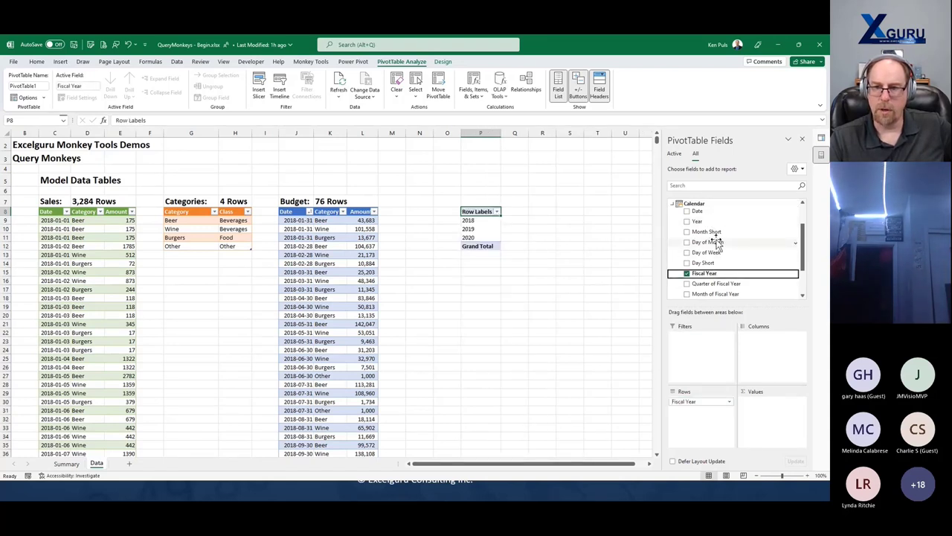
drag(710, 233, 710, 424)
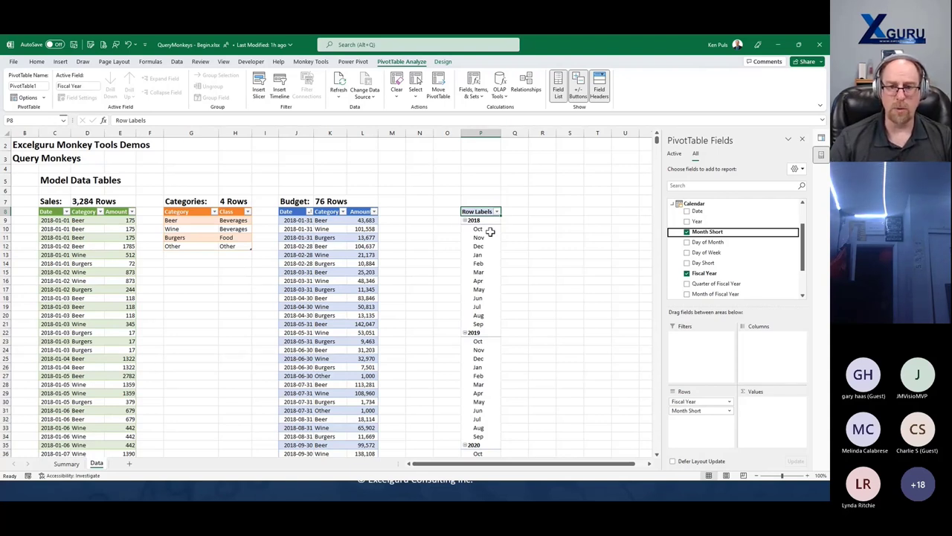
drag(489, 229, 485, 328)
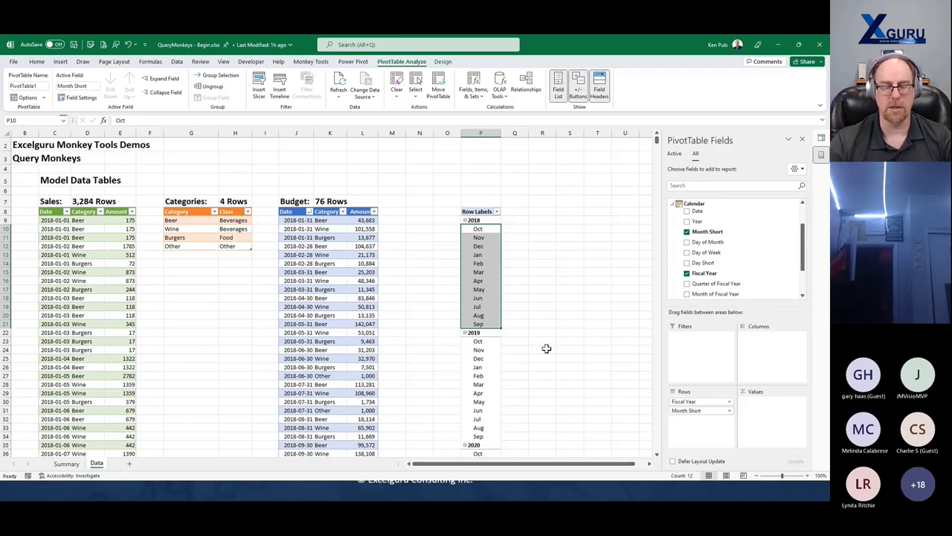
- Add Sales $, Transactions and Budget $ to the PivotTable values
scroll(677, 260, up, 2)
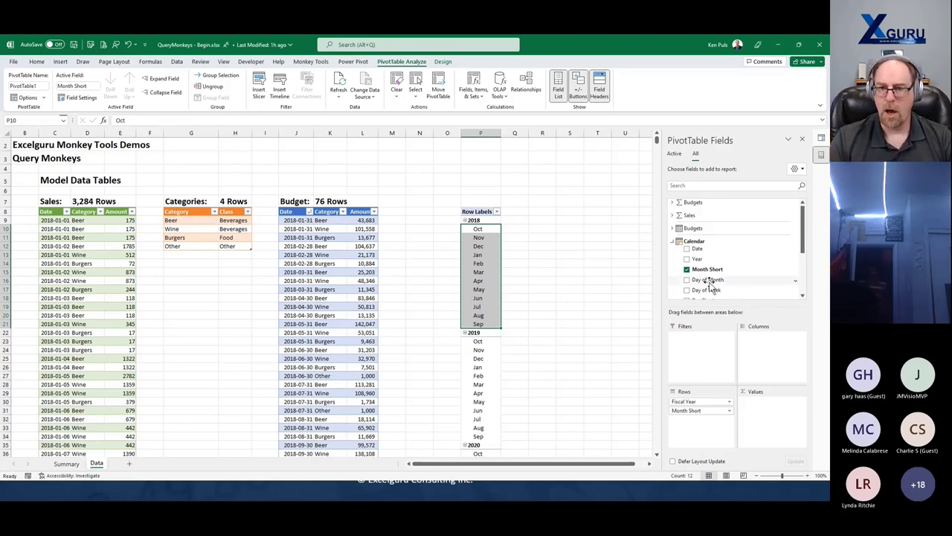
click(673, 215)
click(686, 233)
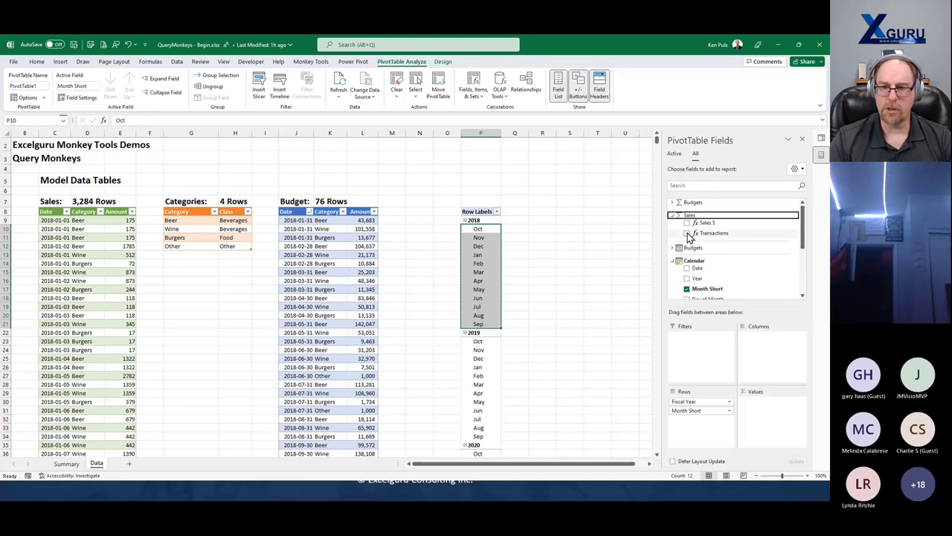
click(687, 223)
click(687, 211)
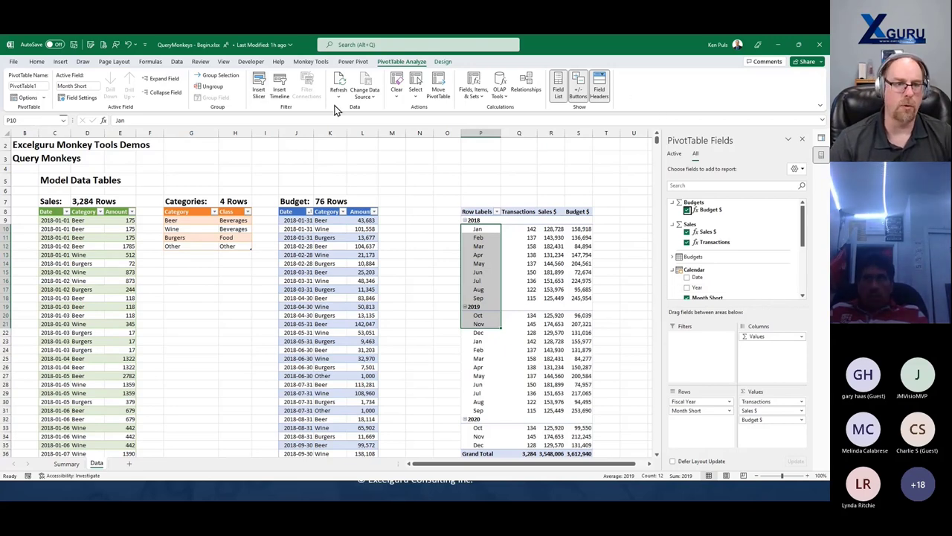
click(310, 61)
- Launch Calendar Monkey and set a 4-4-5 calendar with year end 2023-01-01
click(89, 96)
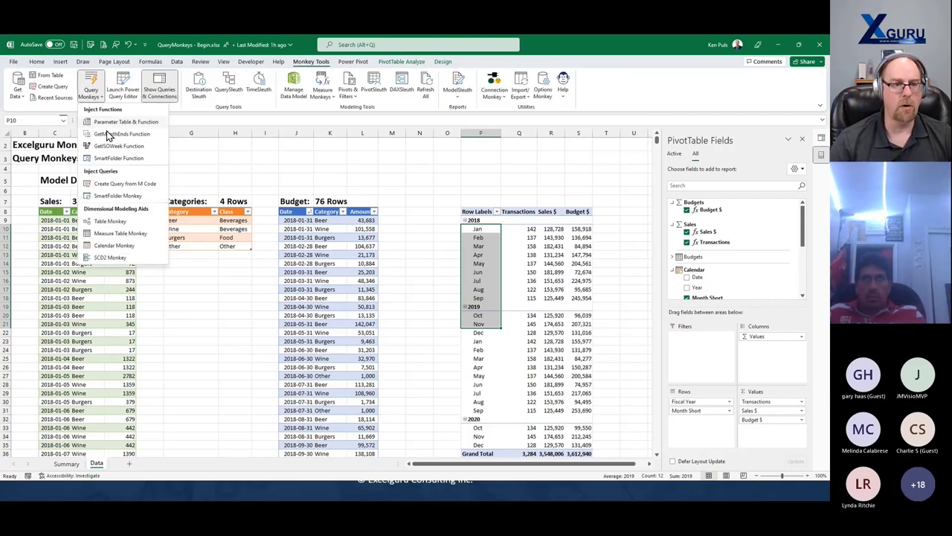
click(119, 247)
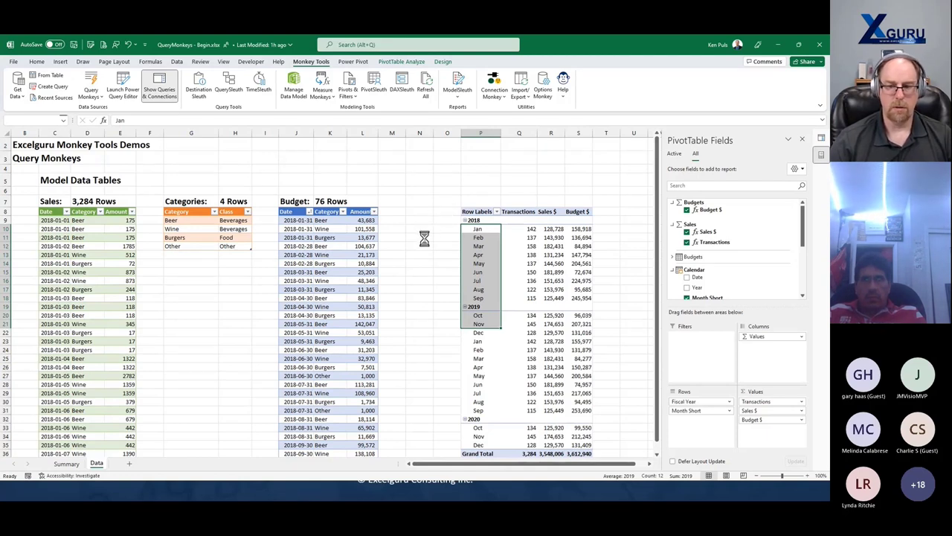
click(417, 317)
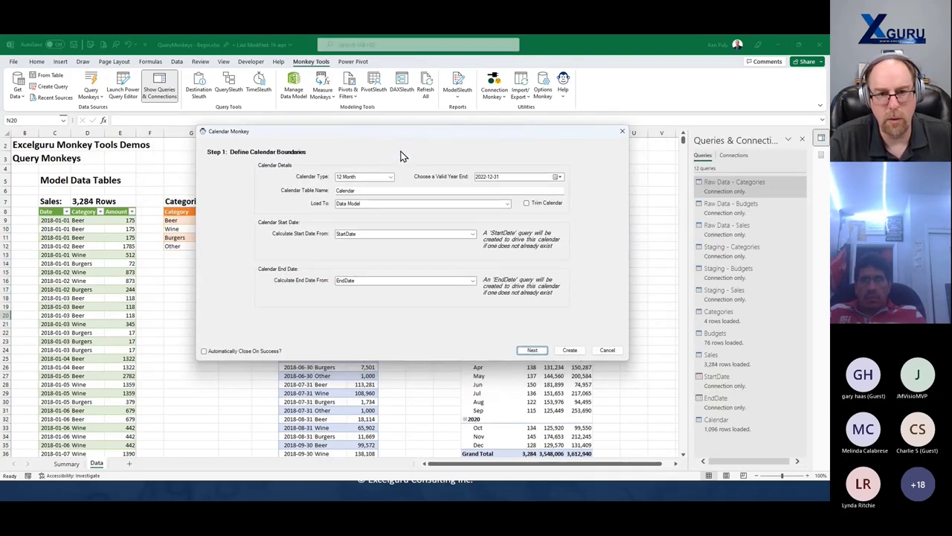
click(387, 177)
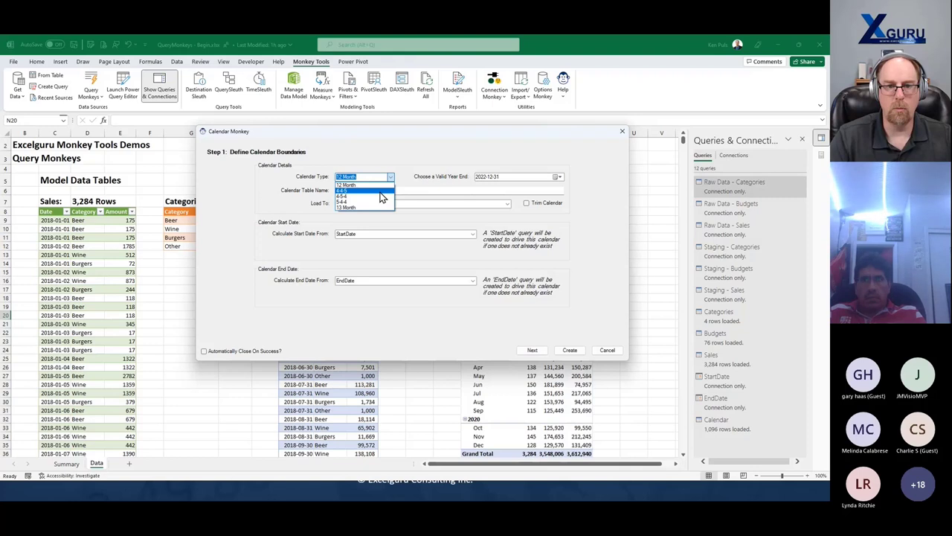
click(379, 191)
click(558, 176)
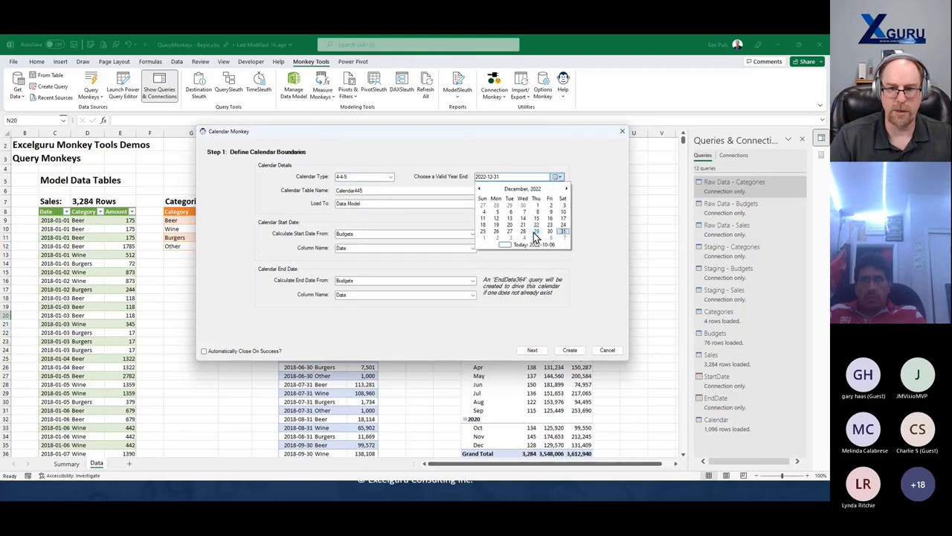
click(483, 238)
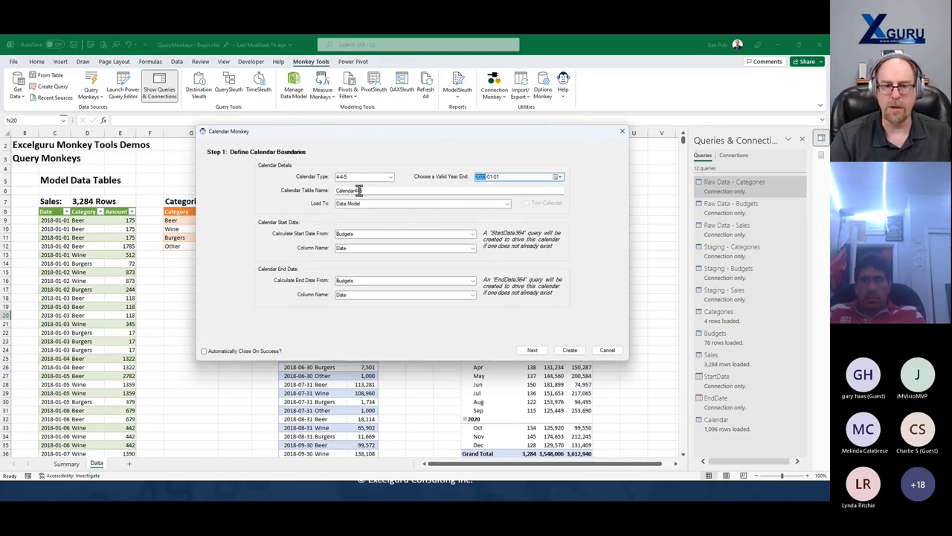
- Use Sales as the calendar start date source and Budgets as the end date source
click(472, 235)
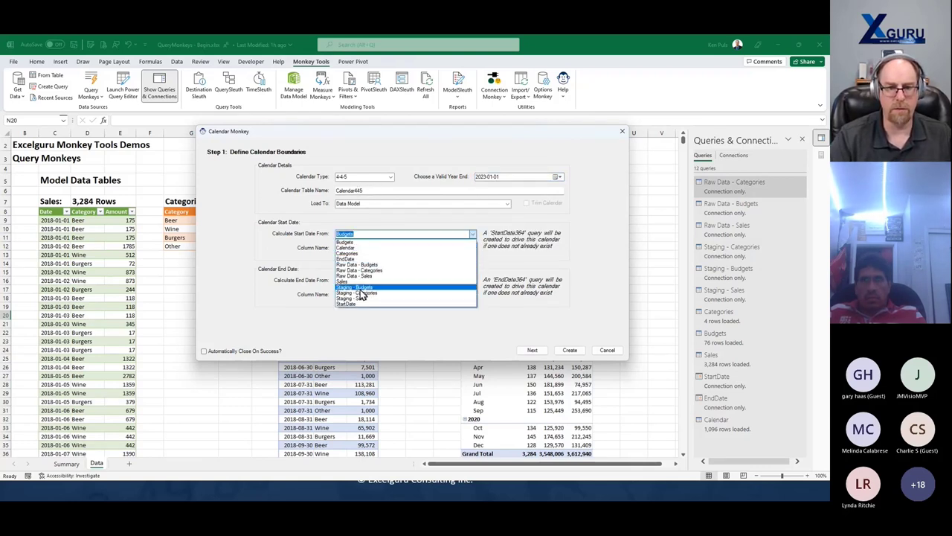
key(Escape)
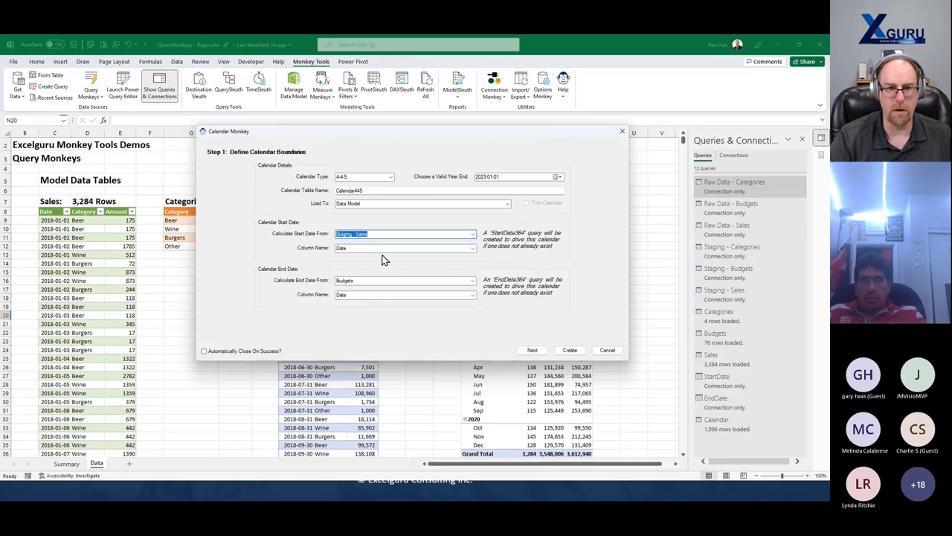
key(Tab)
click(472, 234)
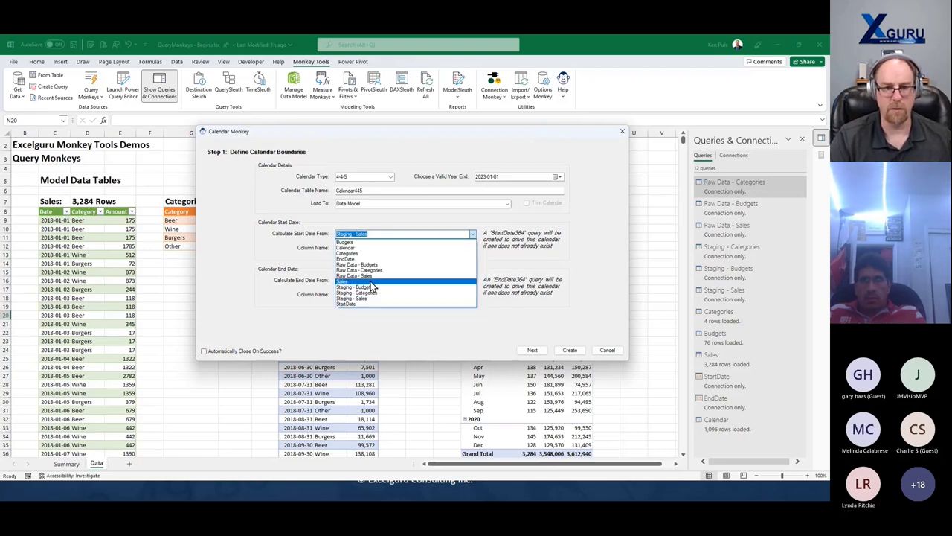
click(431, 280)
click(472, 281)
click(474, 283)
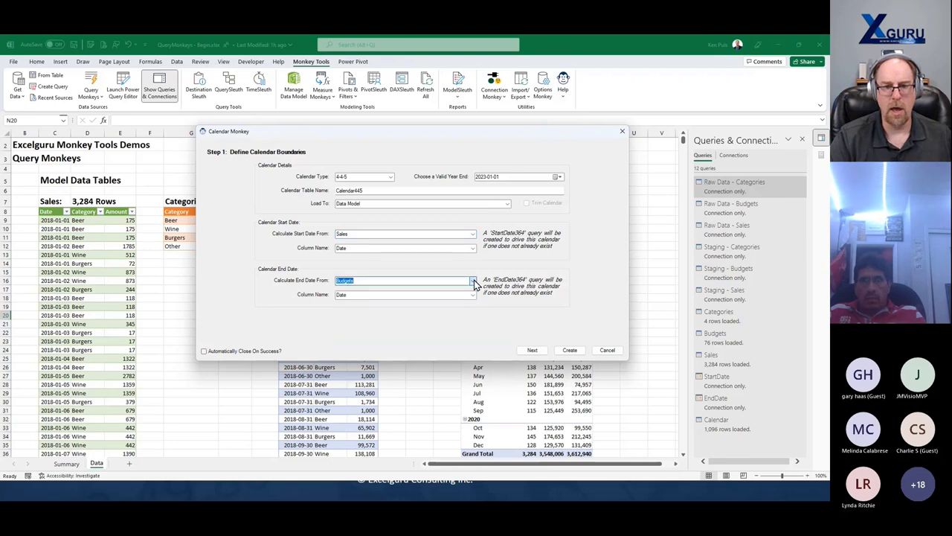
- Create the Calendar445 table and open the data model in Power Pivot
click(534, 353)
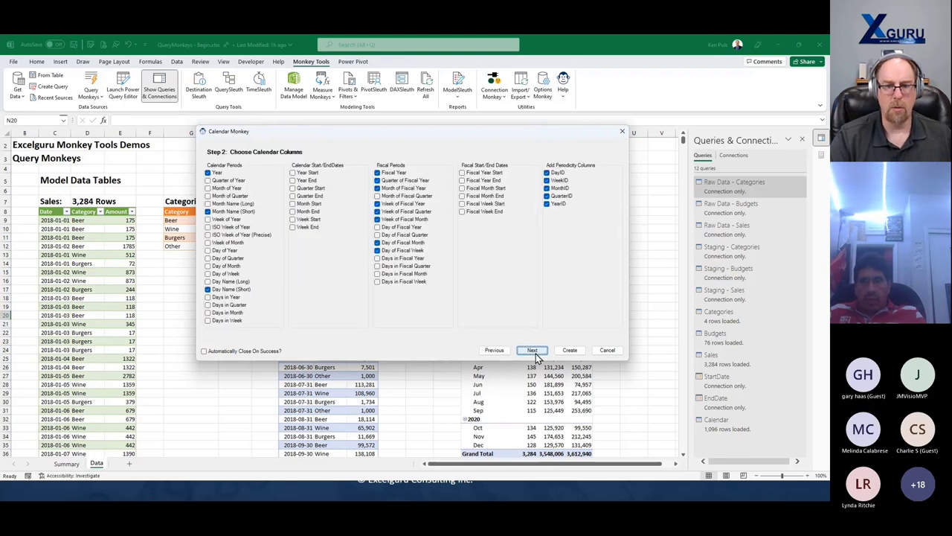
click(533, 350)
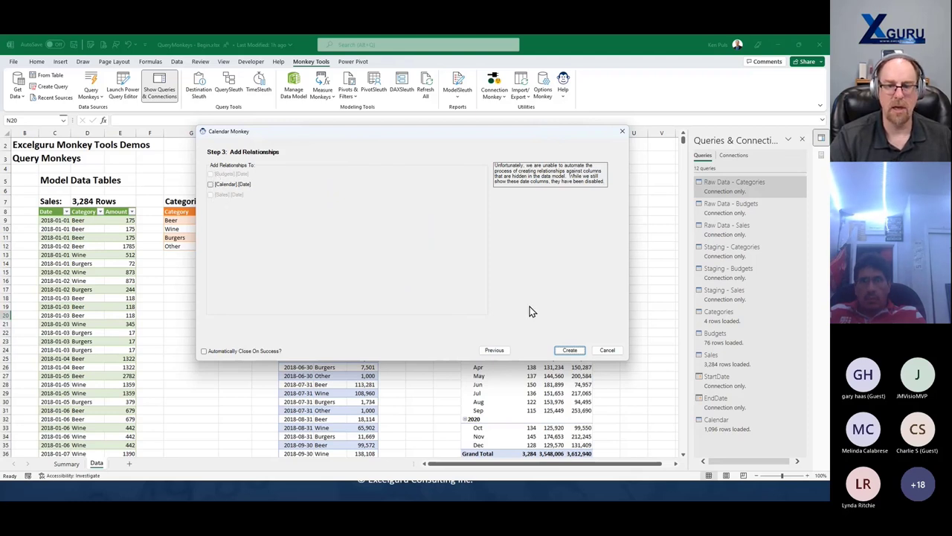
click(569, 350)
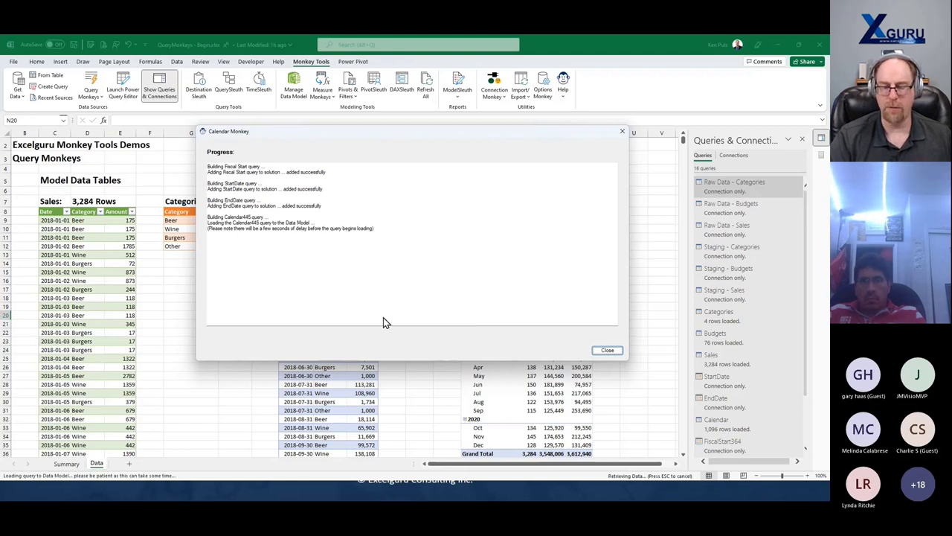
click(608, 351)
click(298, 89)
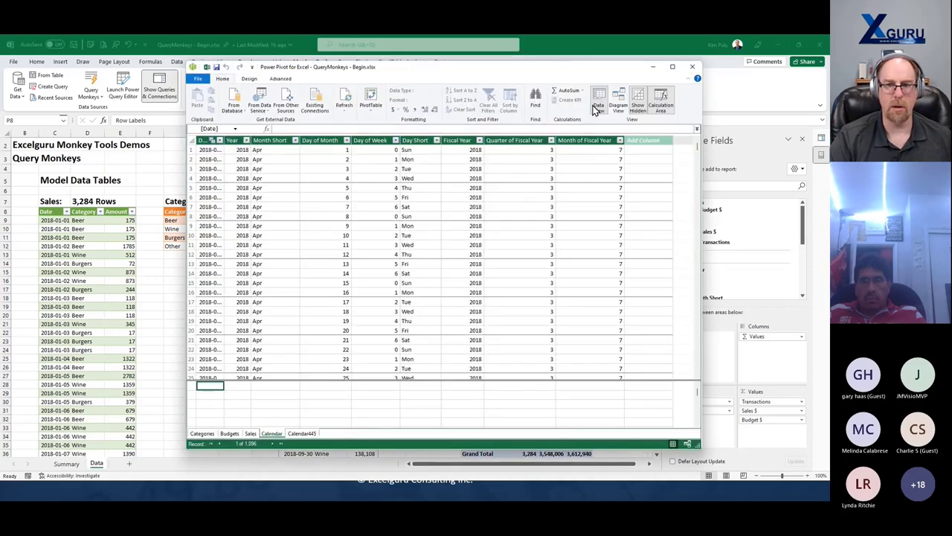
- In Diagram View, link Calendar445 Date to Budgets Date and Sales Date, then close Power Pivot
click(619, 101)
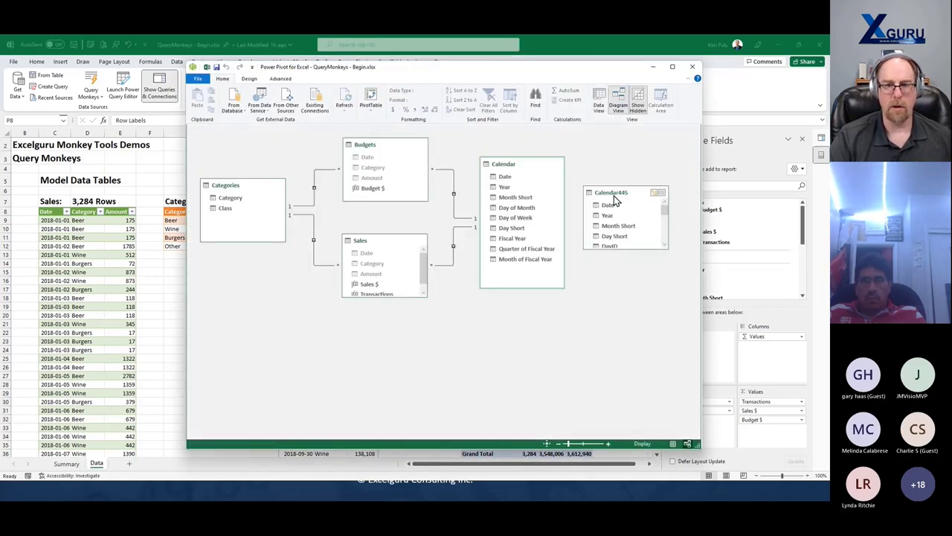
drag(600, 205, 372, 158)
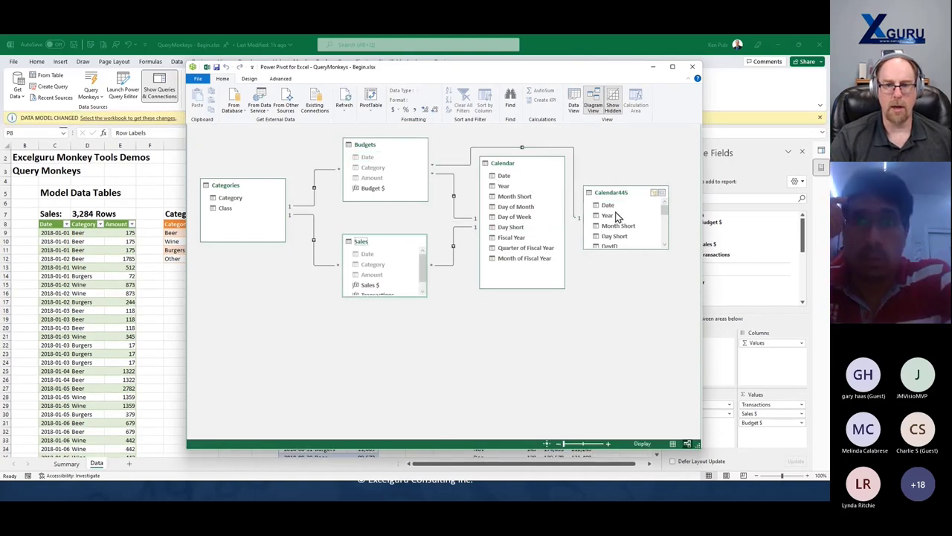
drag(385, 254, 604, 205)
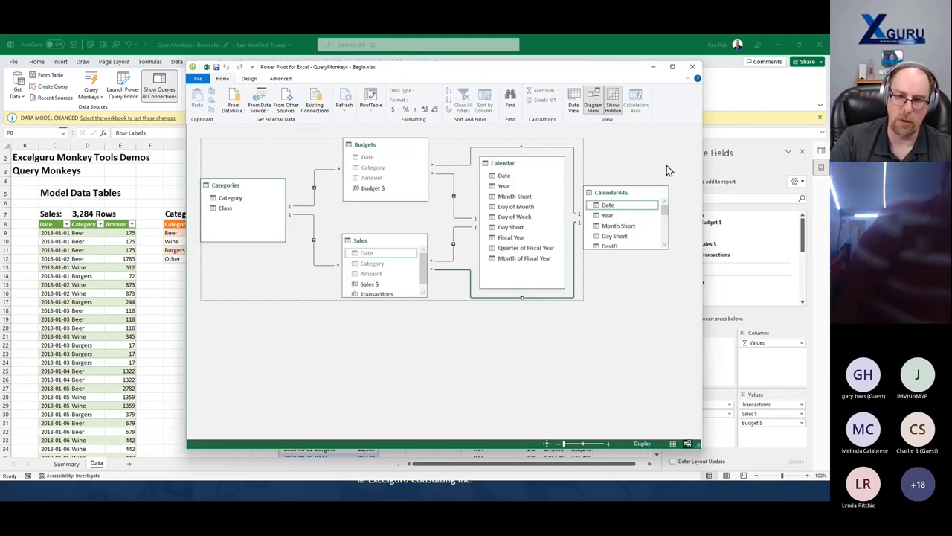
click(693, 69)
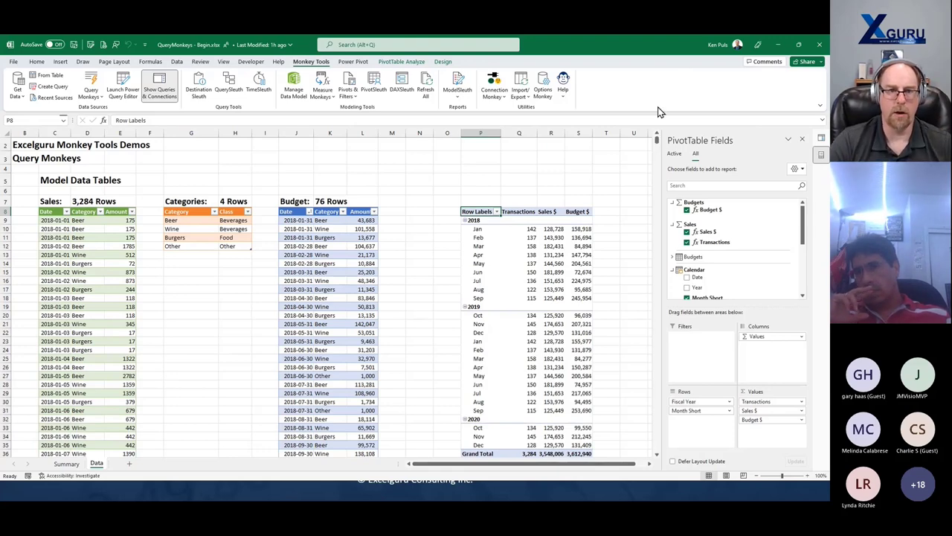
- Close the QueryMonkeys - Begin workbook via the save prompt, then open Query Monkeys in the blank workbook
click(14, 63)
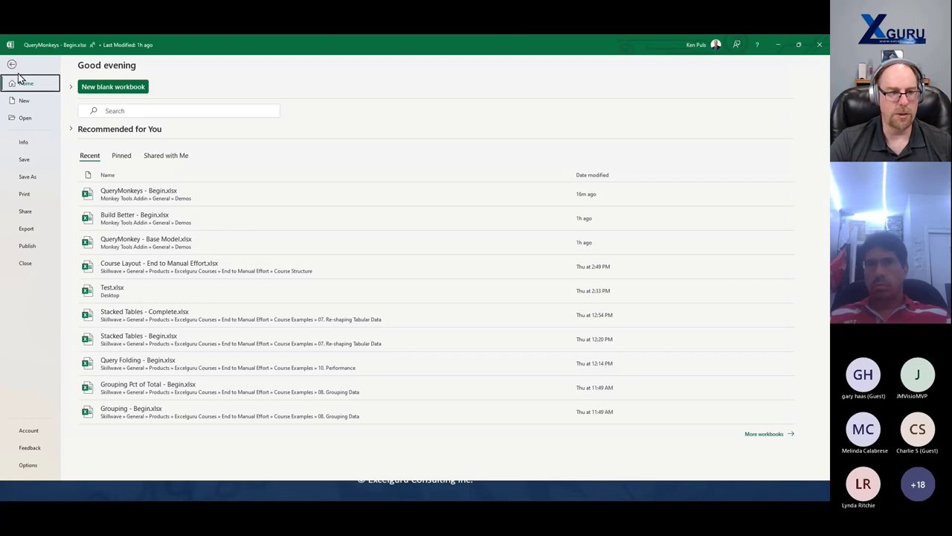
click(28, 267)
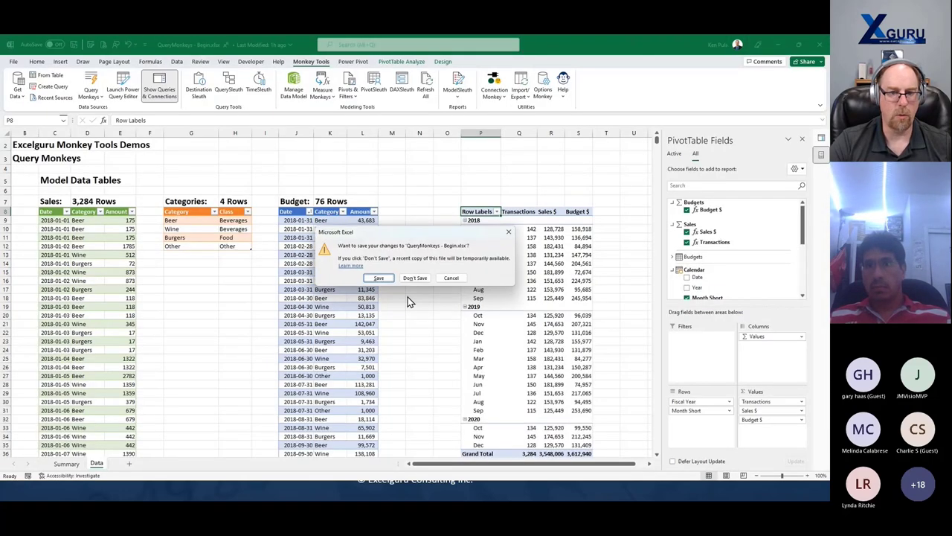
click(412, 277)
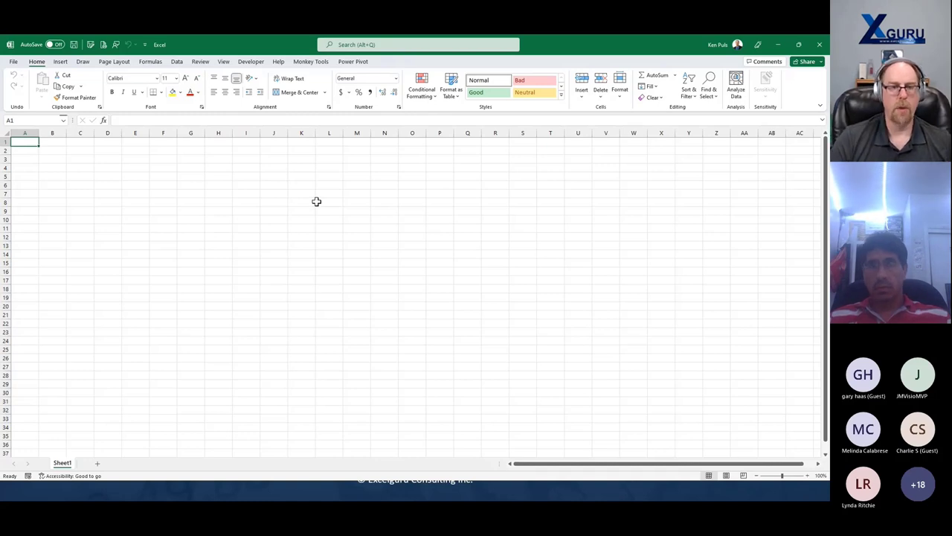
click(311, 62)
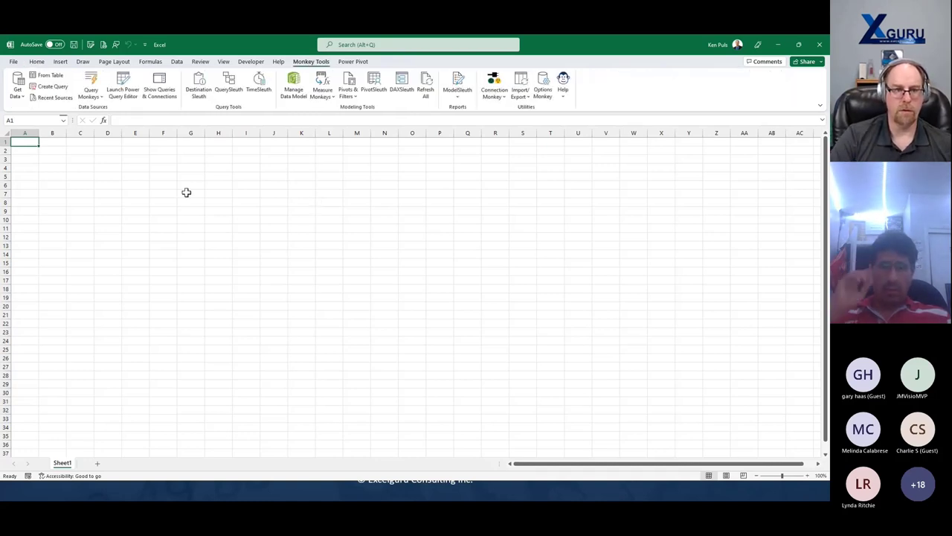
click(96, 99)
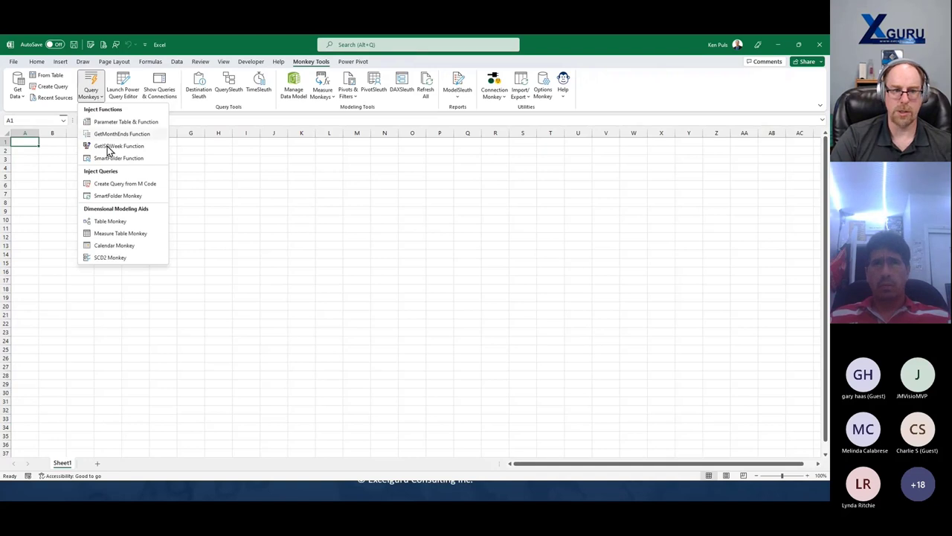
- Inject SmartFolder Monkey with FilesList as the query name, widen the queries pane, and start saving Book1
click(131, 199)
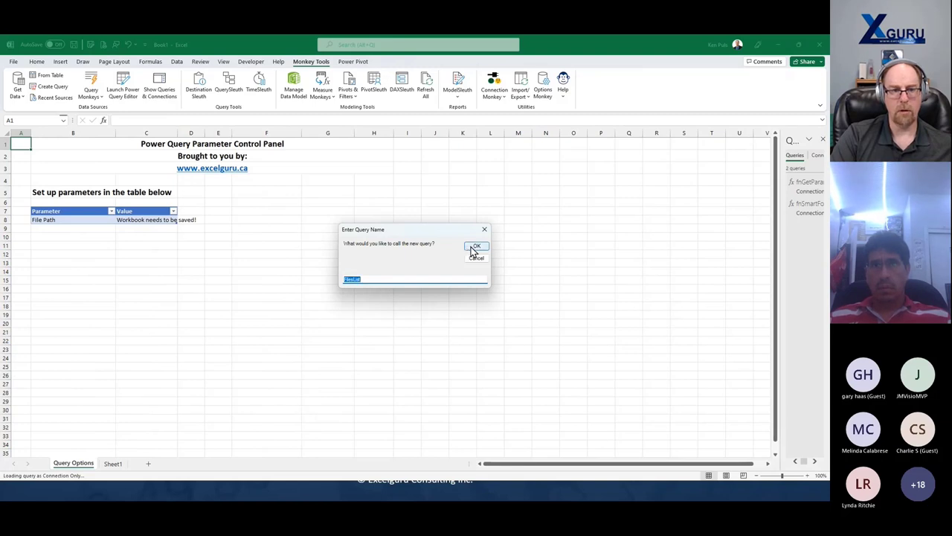
click(476, 248)
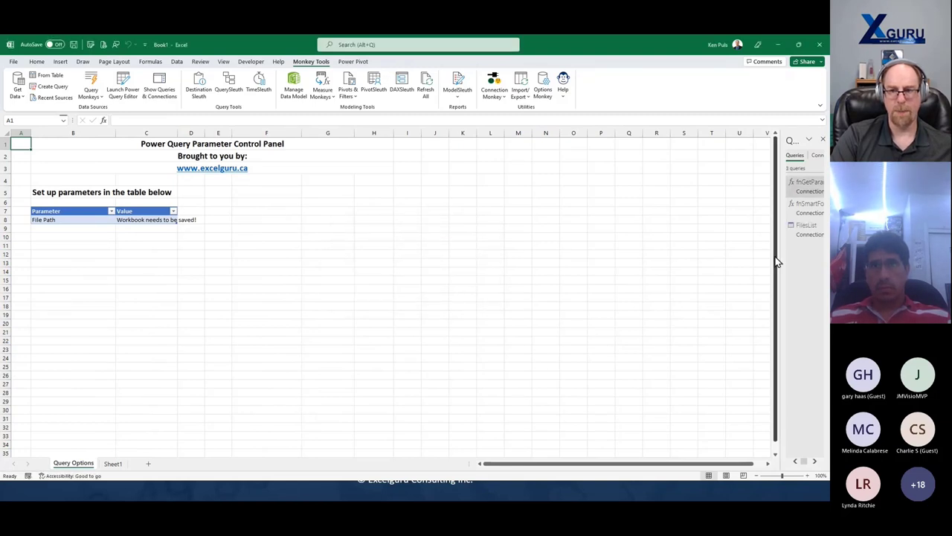
drag(782, 254, 669, 255)
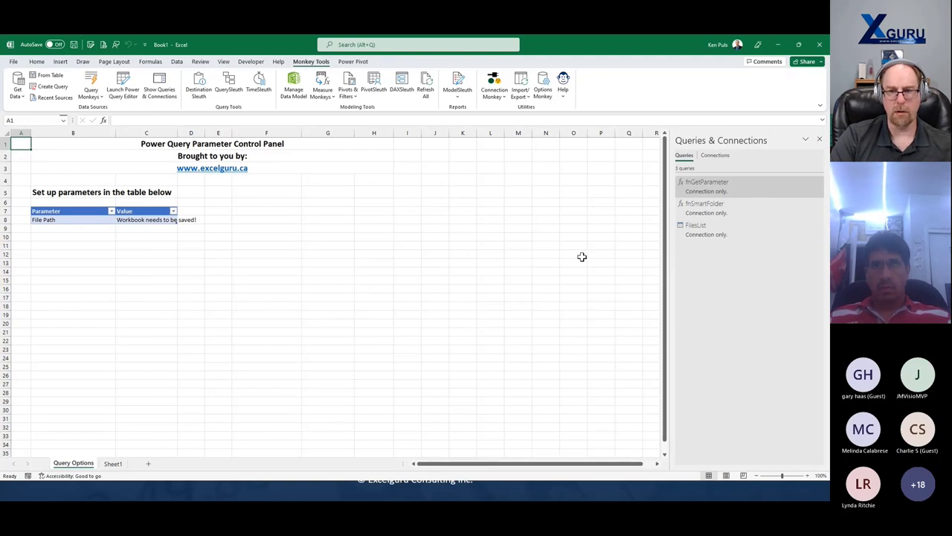
mouse_move(701, 236)
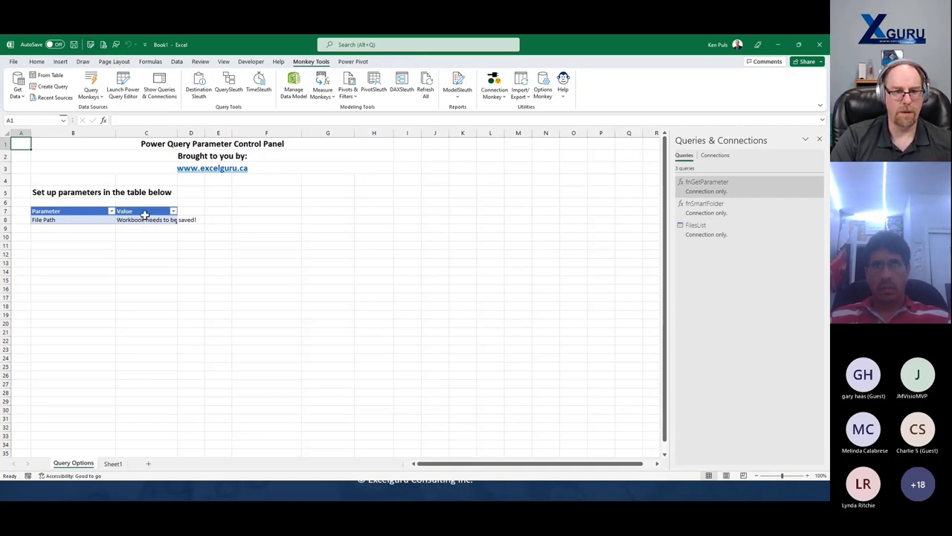
click(104, 45)
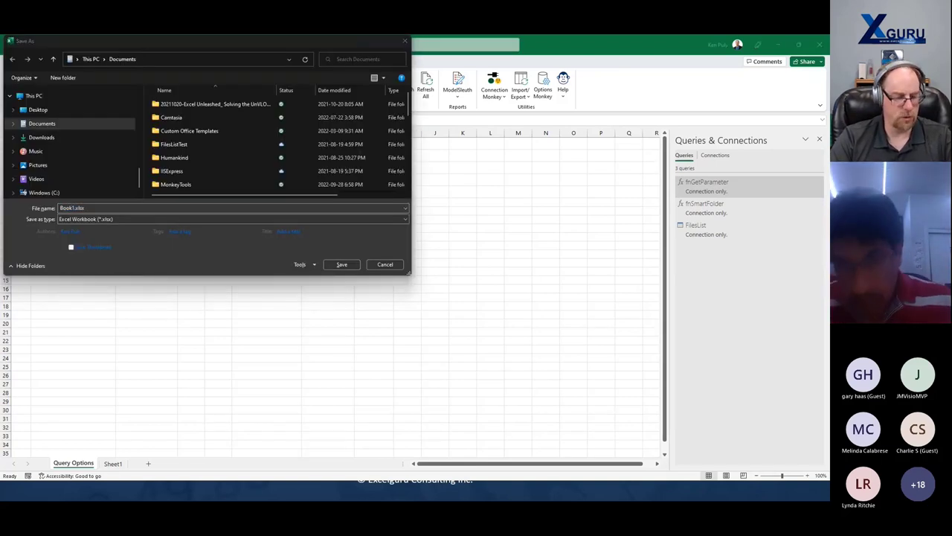
- Save the workbook into the pasted Demos folder path, replacing the existing SmartFolder - Live.xlsx
click(177, 59)
key(ctrl+v)
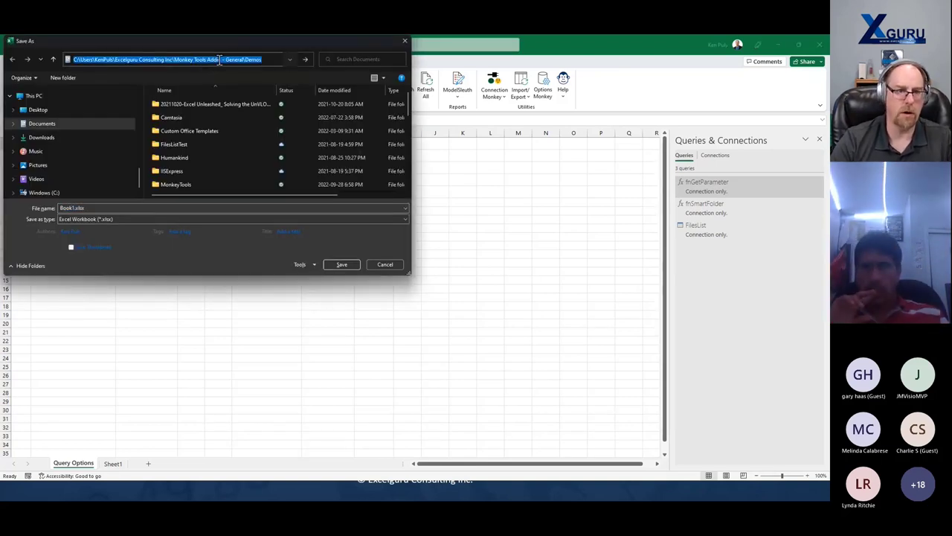
key(Return)
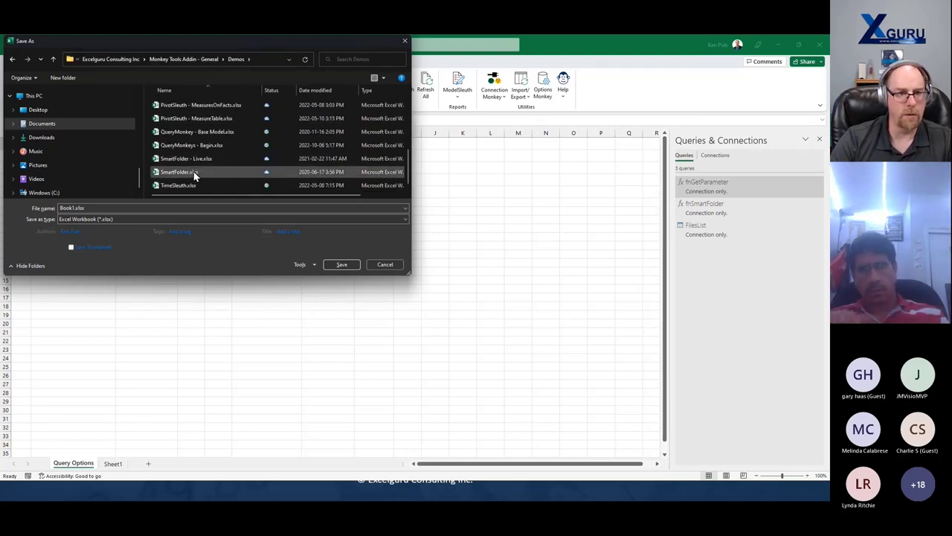
click(186, 172)
click(197, 161)
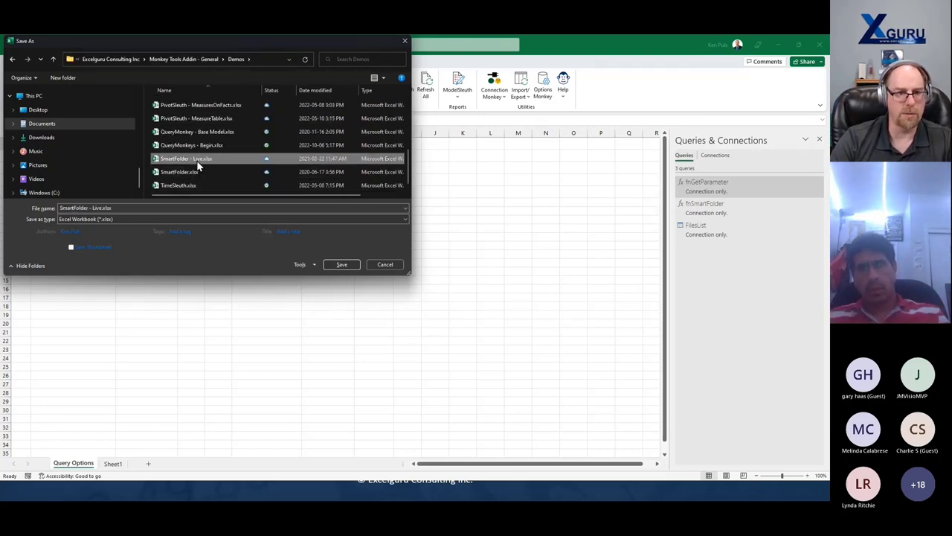
click(341, 265)
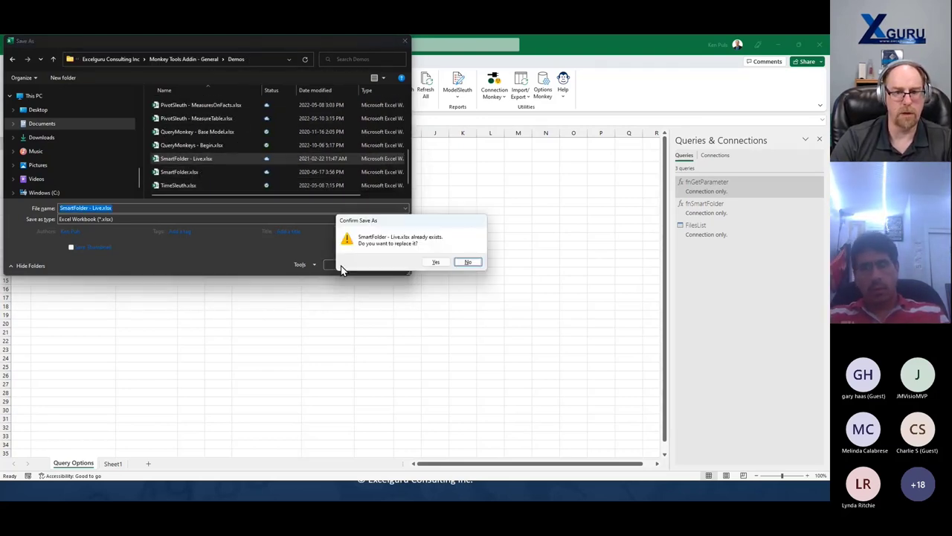
click(436, 262)
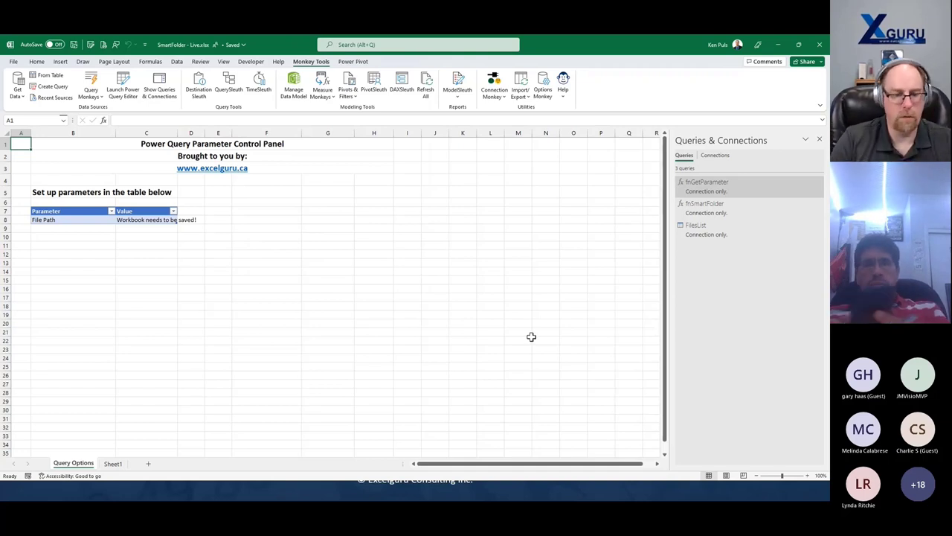
- Close the workbook and reopen SmartFolder - Live.xlsx from the recent workbooks list
click(486, 494)
key(alt+Tab)
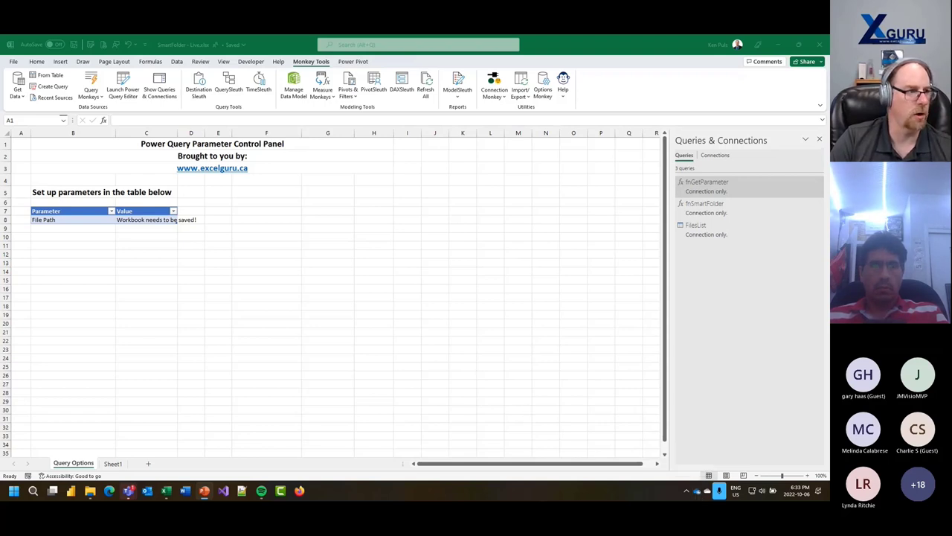
click(13, 61)
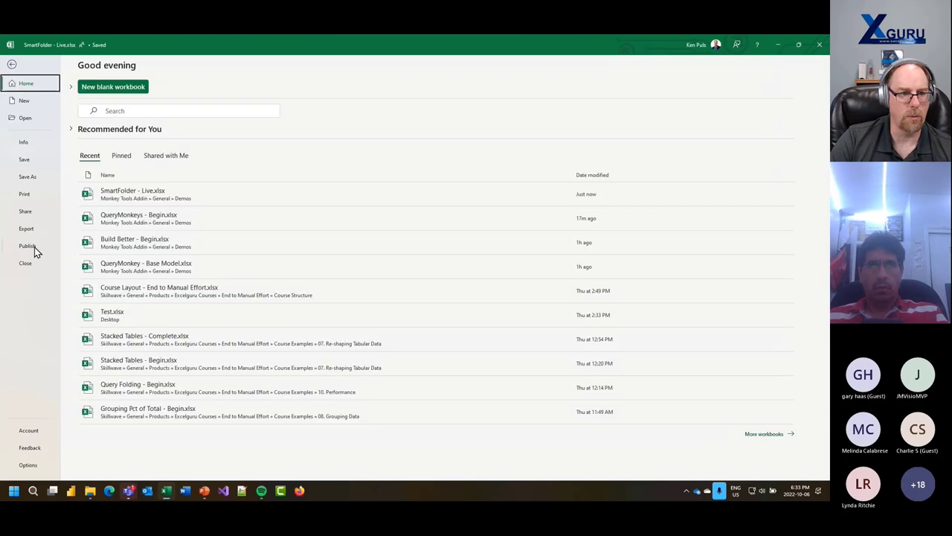
key(Escape)
click(14, 62)
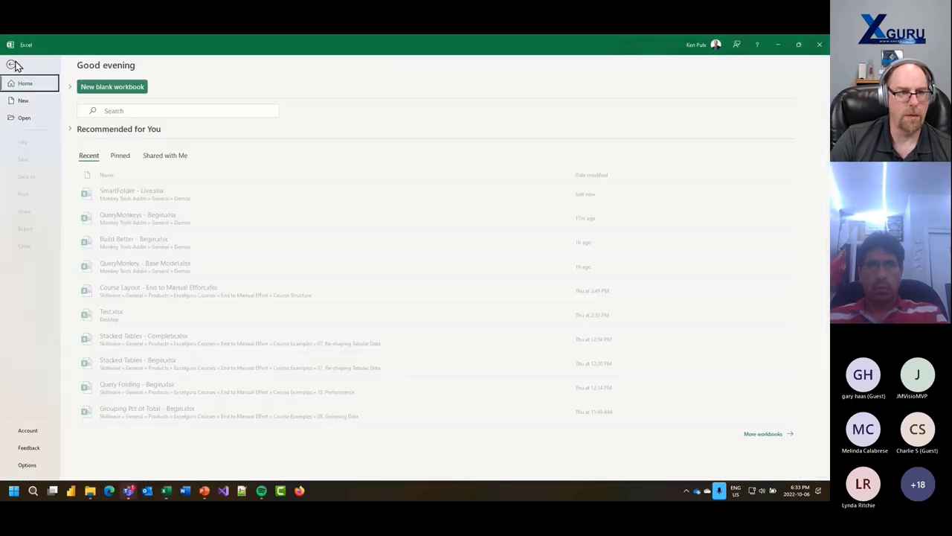
click(129, 193)
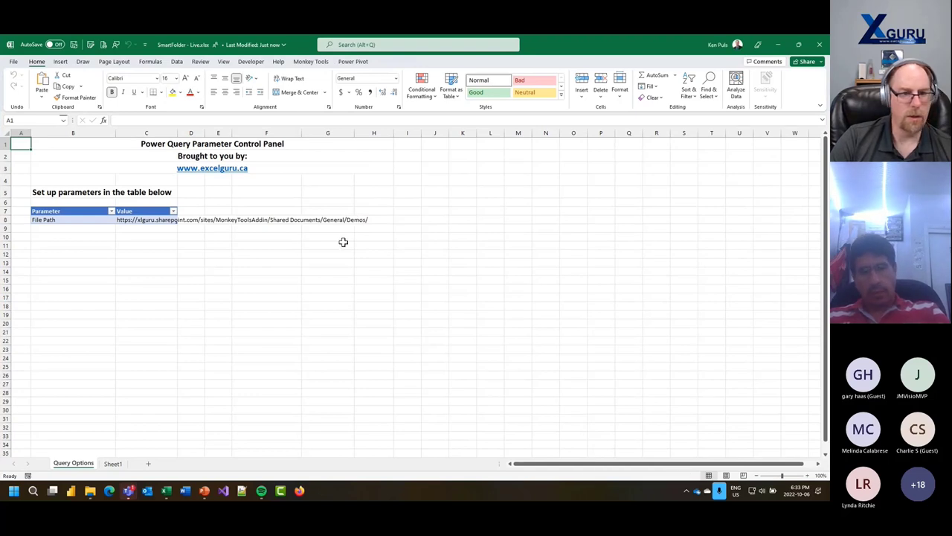
- Inspect the File Path formula and show a widened Monkey Tools Queries & Connections pane
click(134, 220)
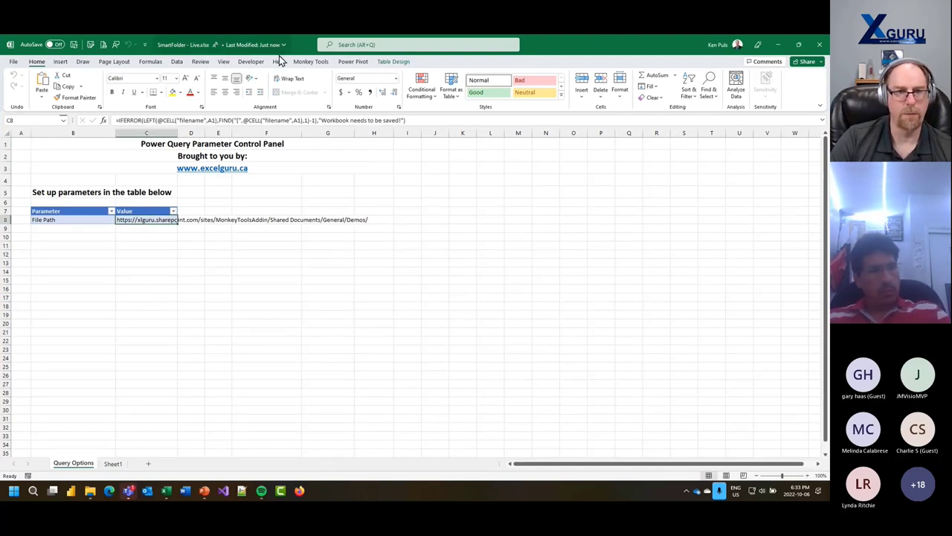
click(310, 62)
click(159, 88)
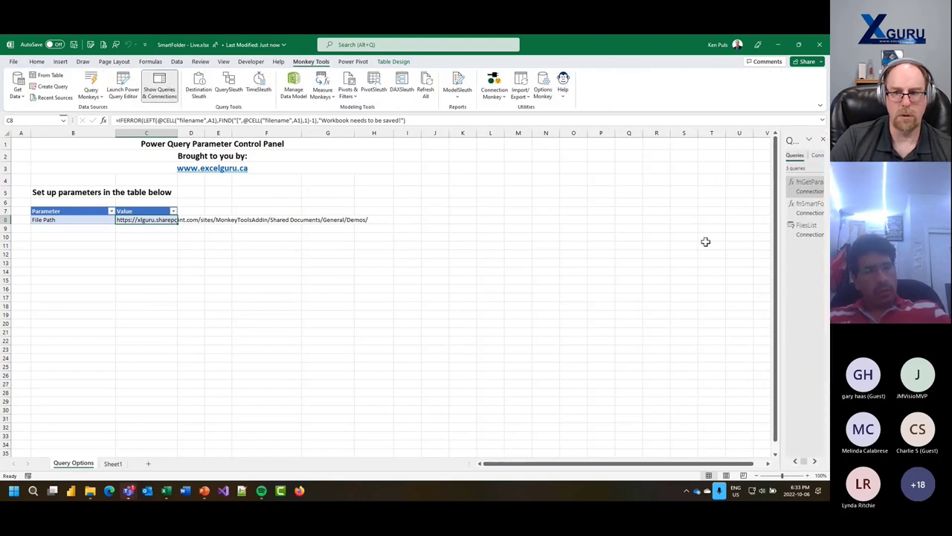
drag(780, 248, 588, 252)
- Open the FilesList query and set the Current Workbook privacy level to Organizational
right_click(627, 233)
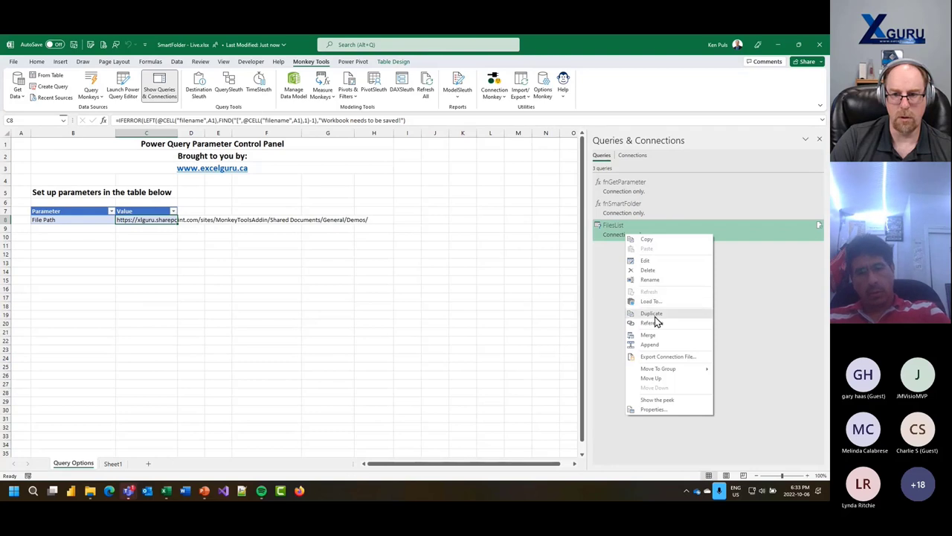
double_click(615, 235)
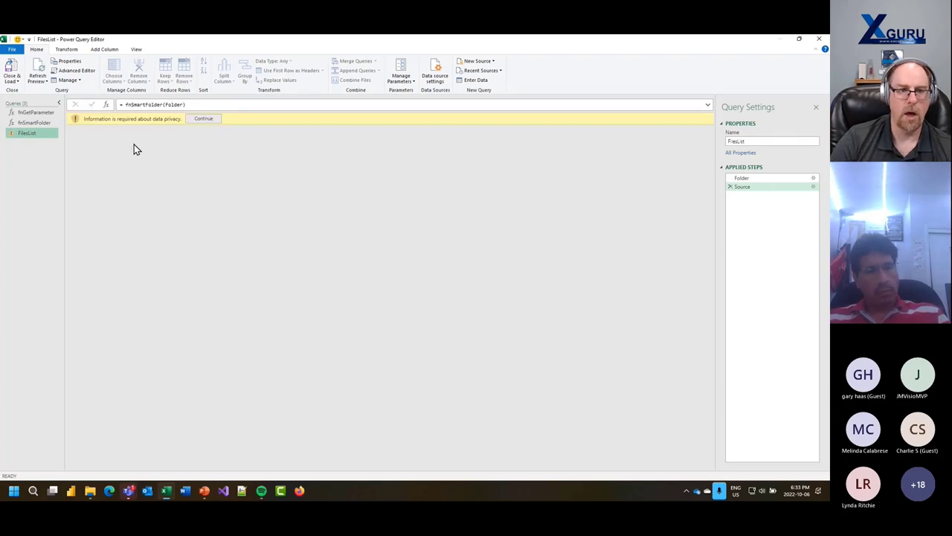
click(201, 119)
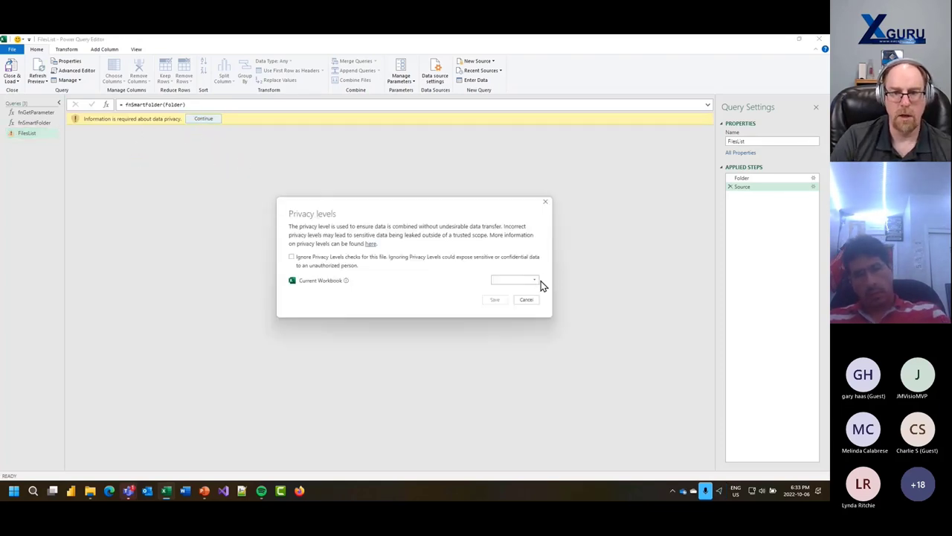
click(535, 280)
click(524, 299)
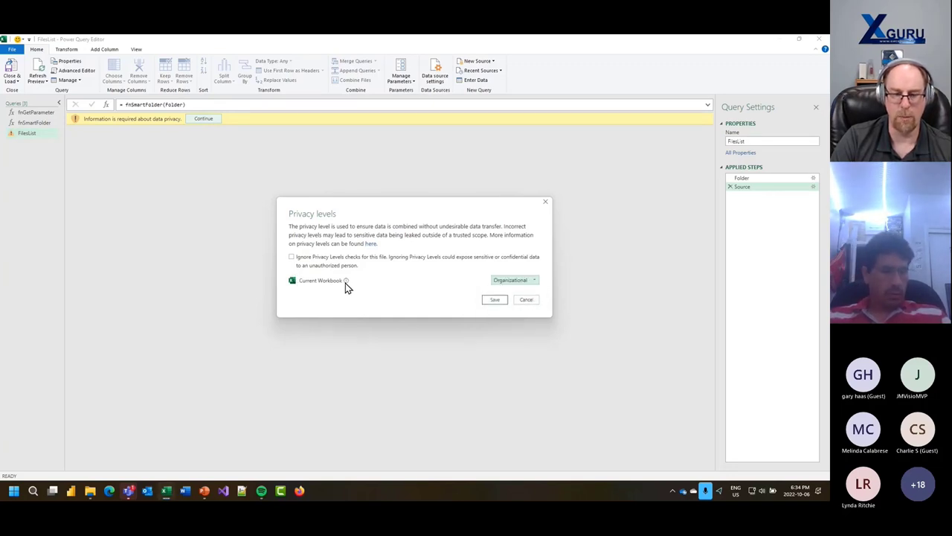
mouse_move(345, 284)
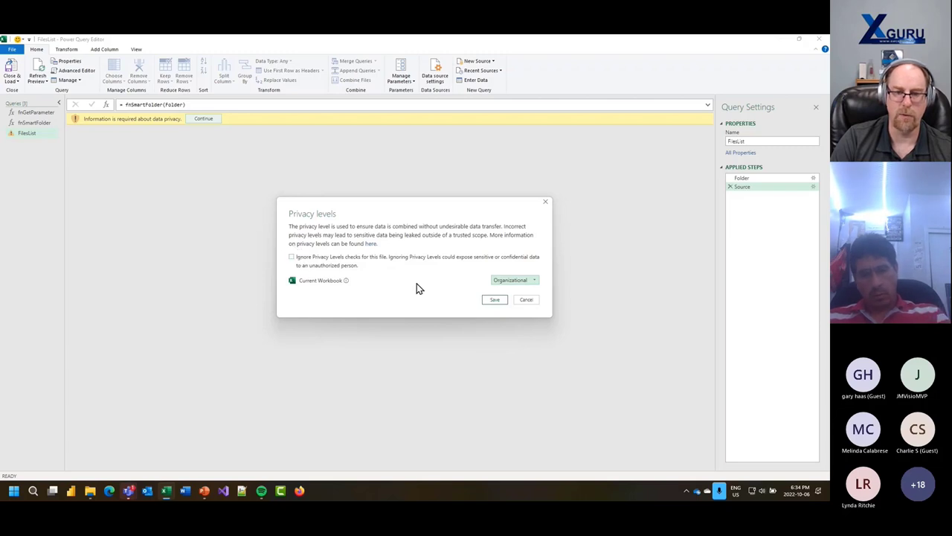
click(494, 300)
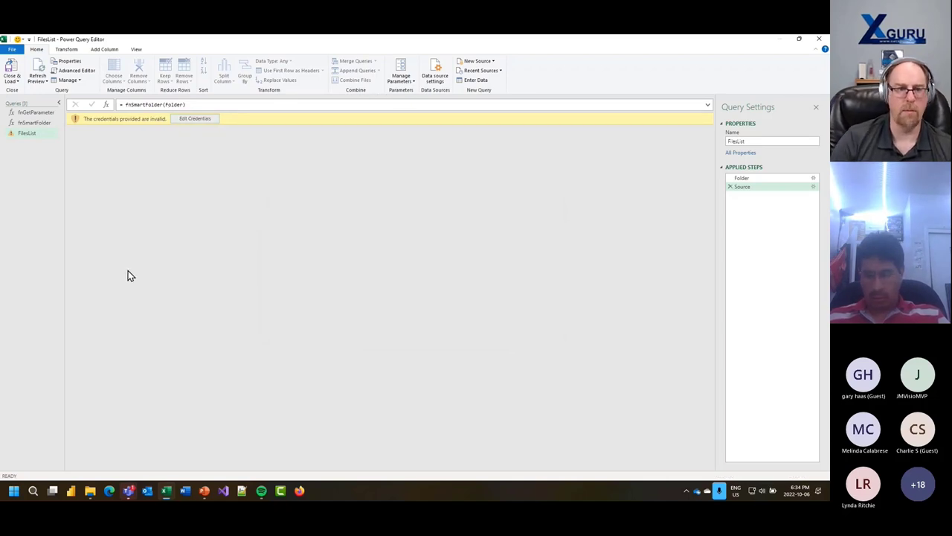
- Re-sign in to SharePoint with the Microsoft account and connect
click(197, 119)
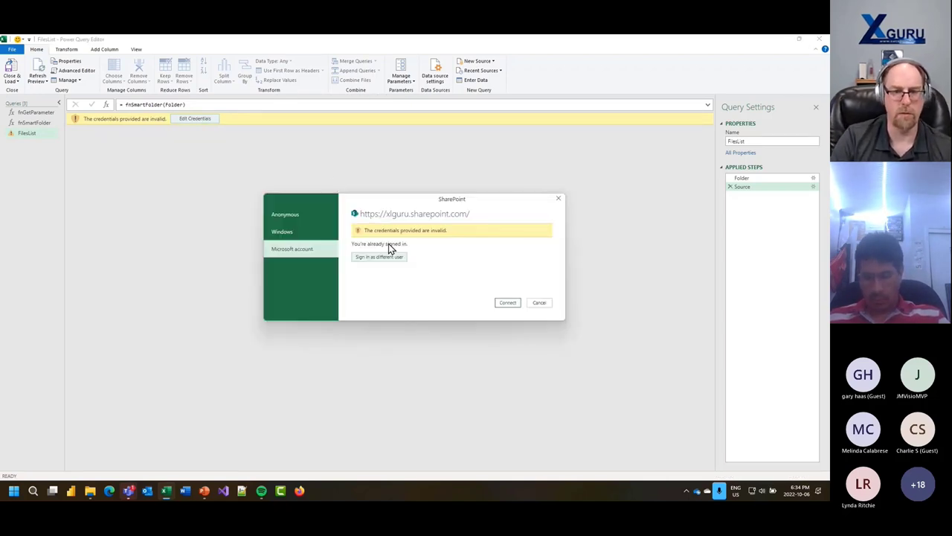
click(386, 257)
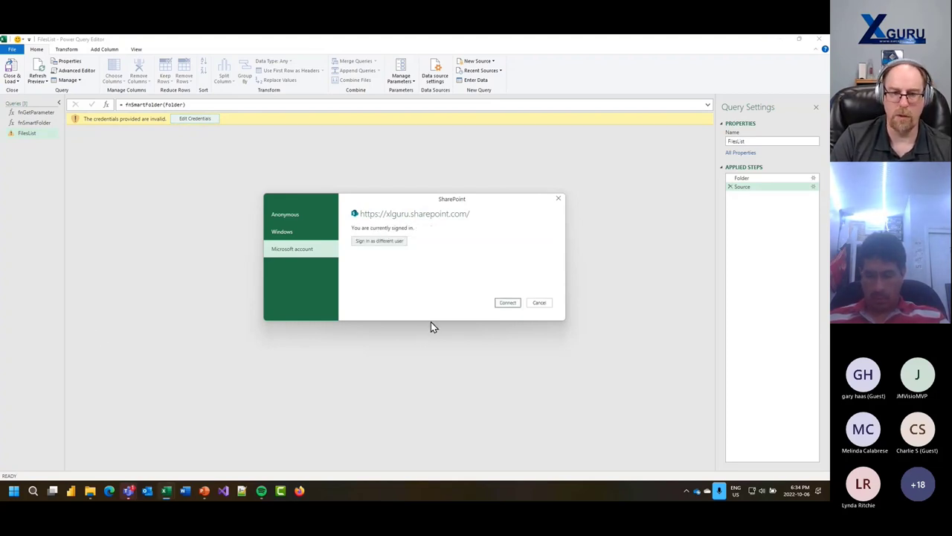
click(507, 303)
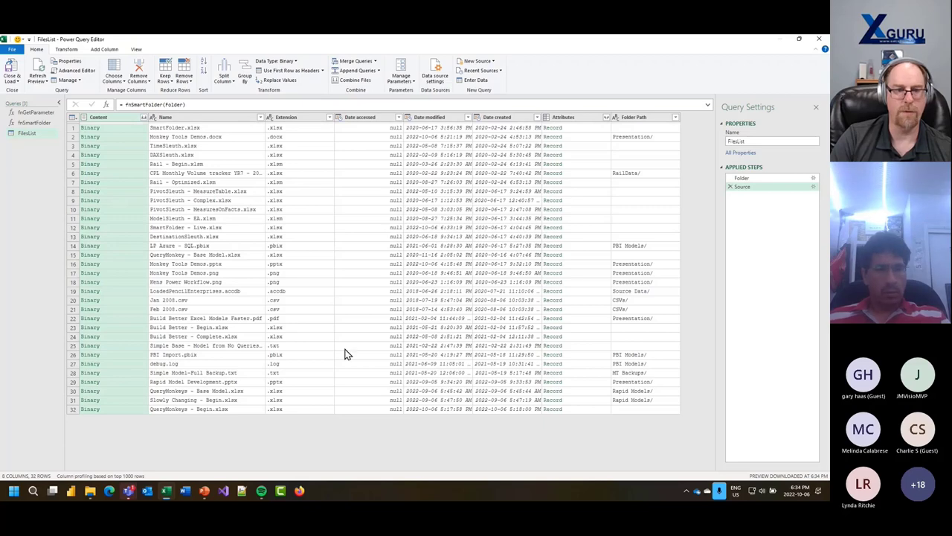
- Create a reference of FilesList and rename the new query to Output
right_click(28, 133)
click(65, 184)
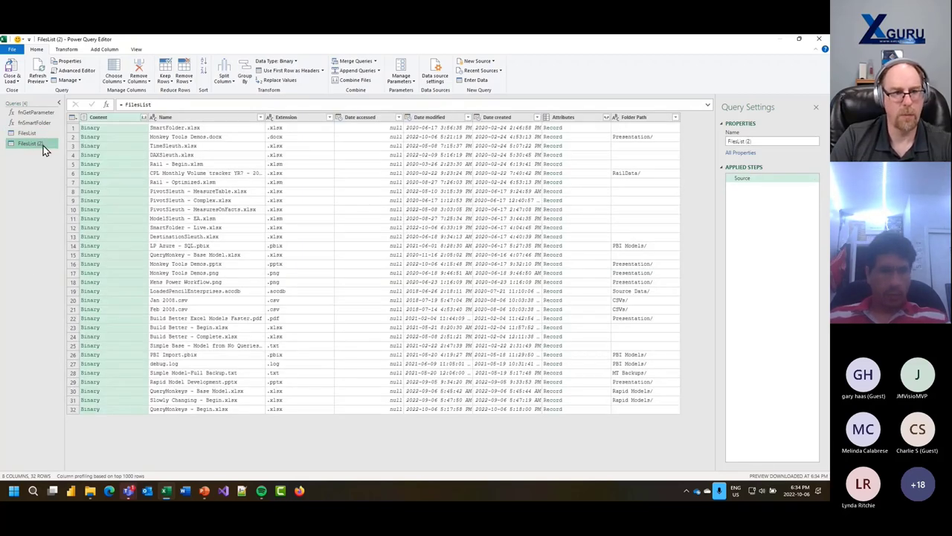
double_click(41, 144)
text(Gi)
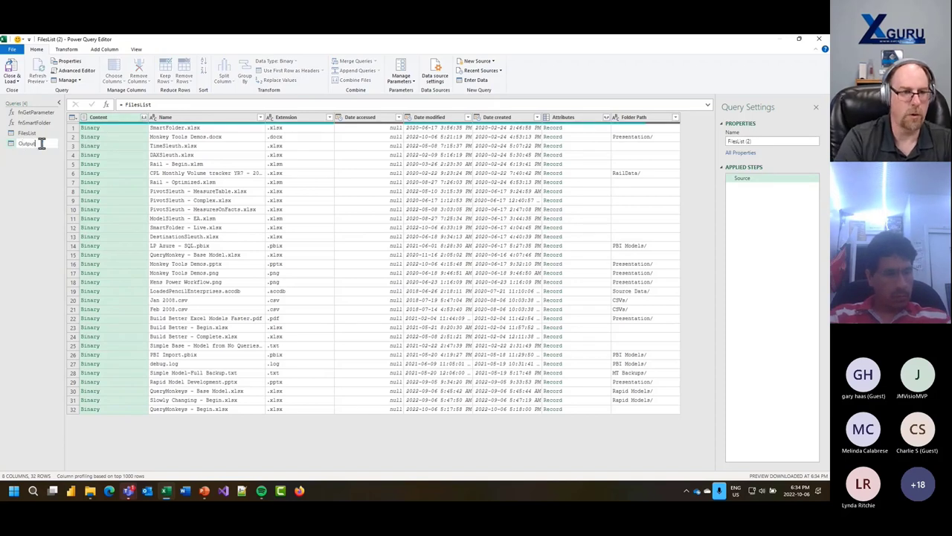
text(tput)
key(Return)
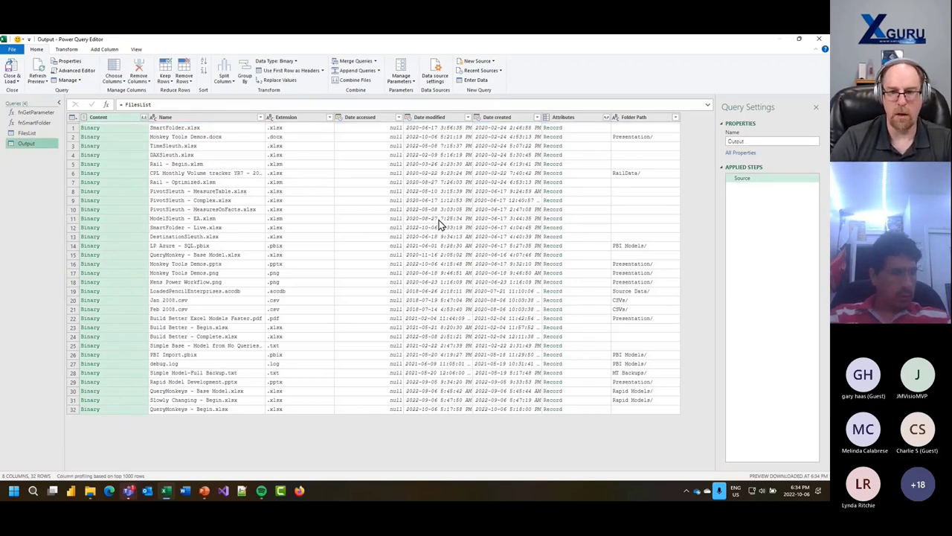
click(674, 118)
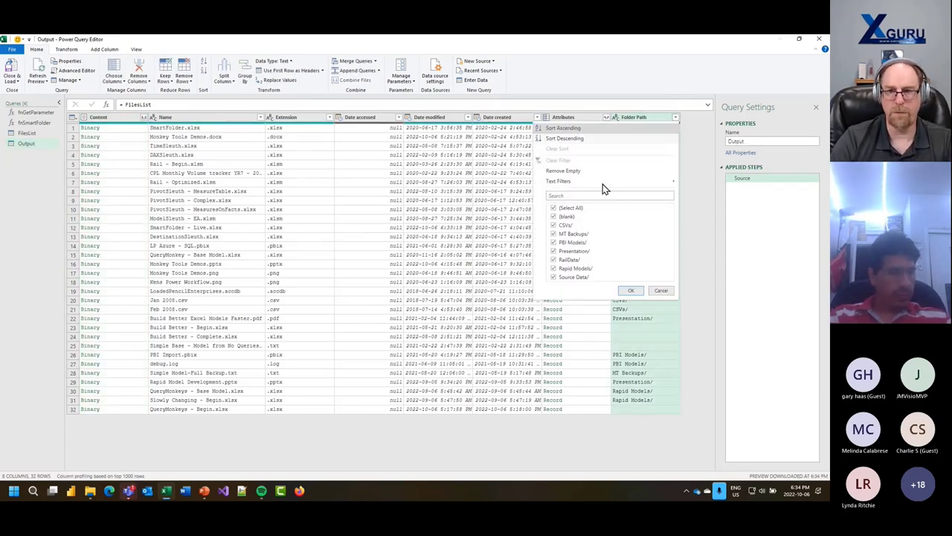
- Filter the Folder Path column to (blank) only, keeping the 16 root-folder files
click(554, 209)
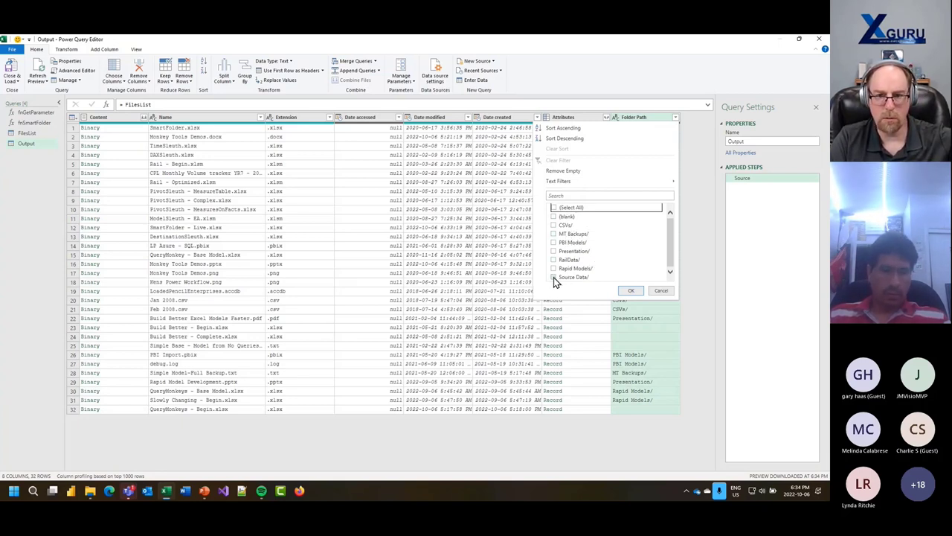
click(556, 217)
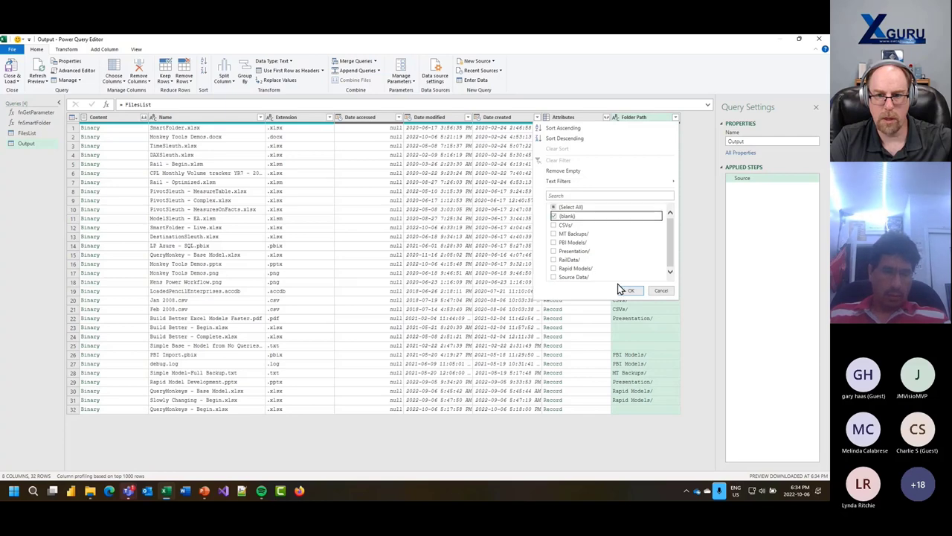
click(632, 290)
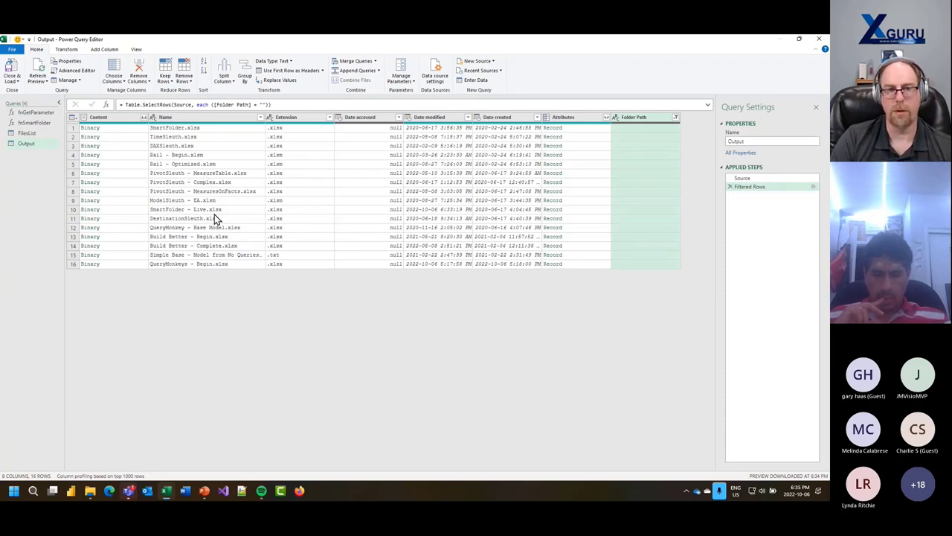
- Load Output as a table at cell B13 of the existing worksheet, then save the workbook
click(12, 80)
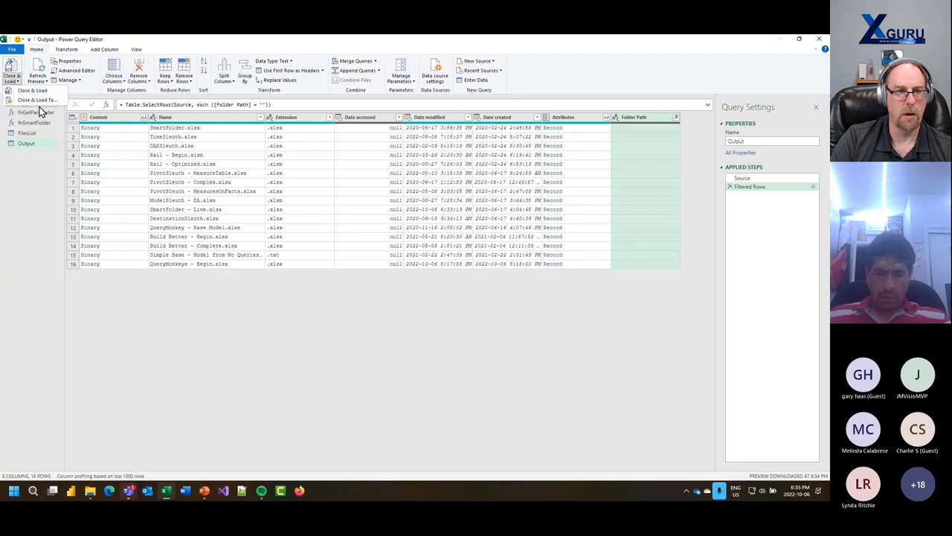
click(37, 100)
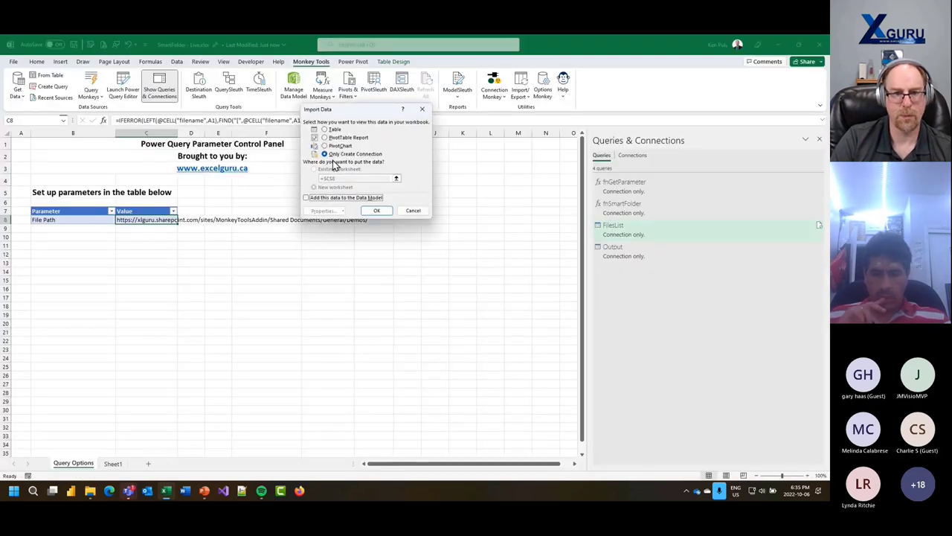
click(325, 130)
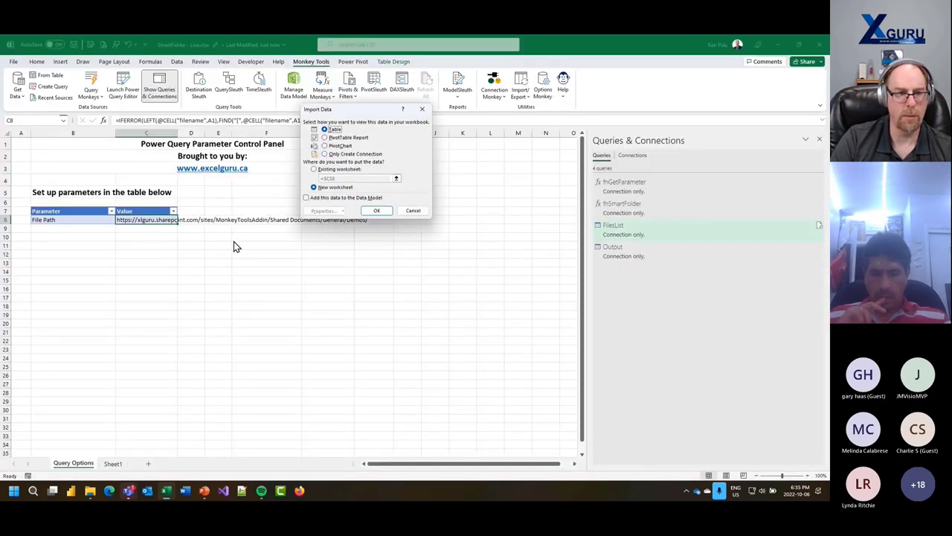
click(313, 169)
click(72, 259)
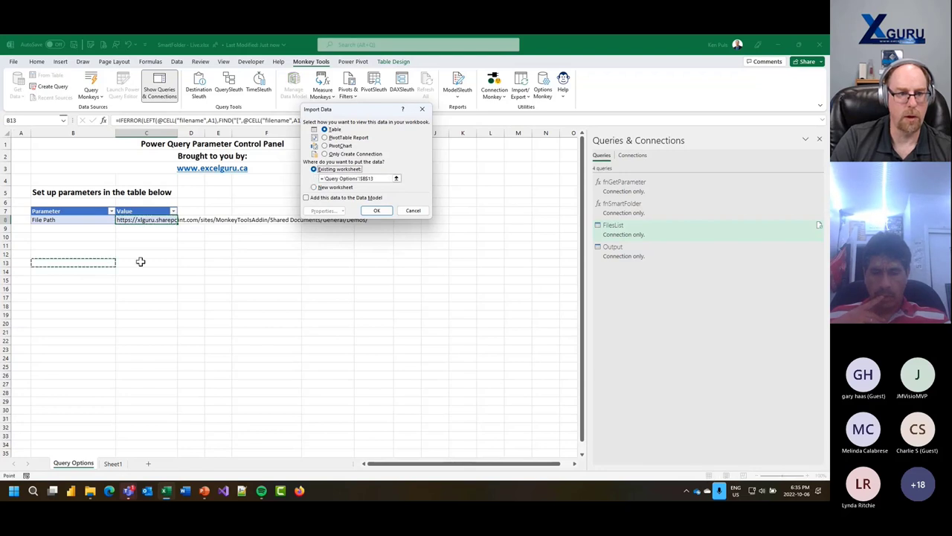
click(377, 211)
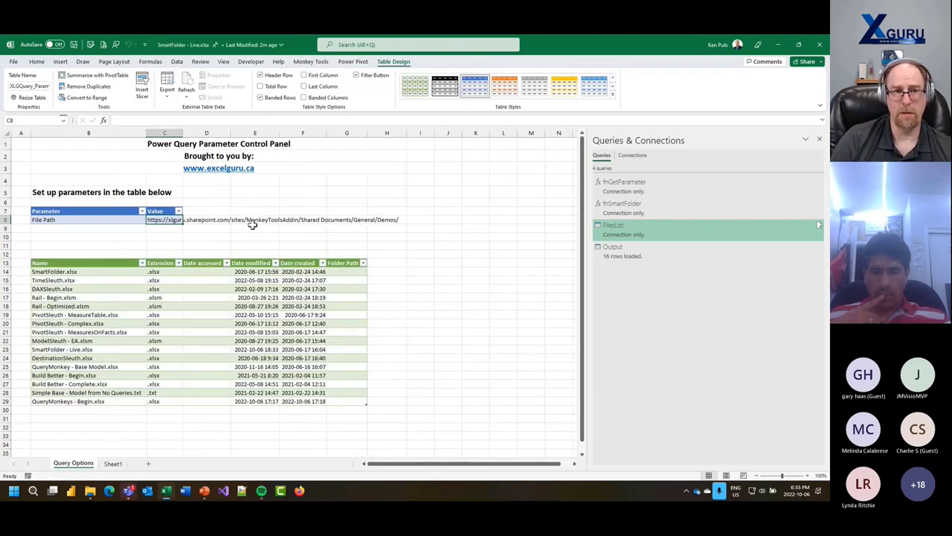
click(75, 45)
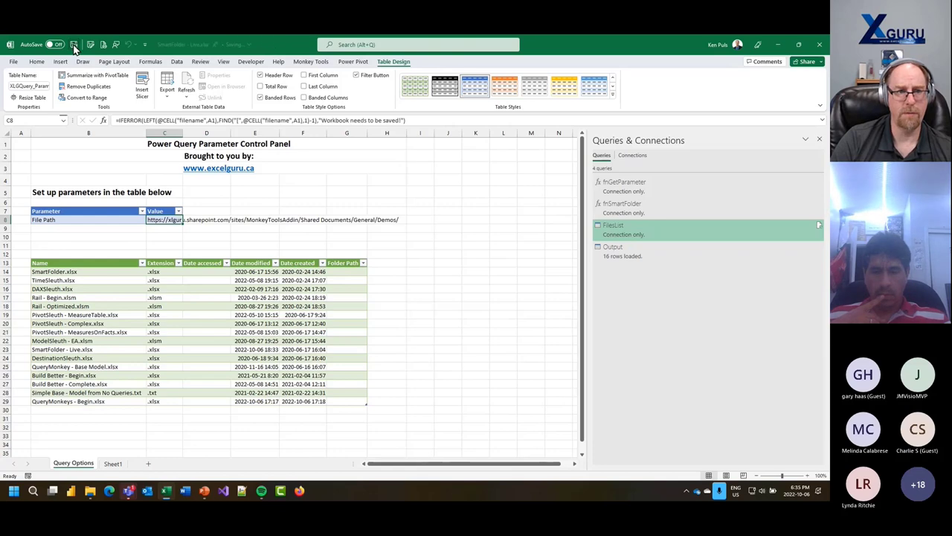
- Close the workbook and pause OneDrive syncing from the tray panel's settings menu
click(14, 61)
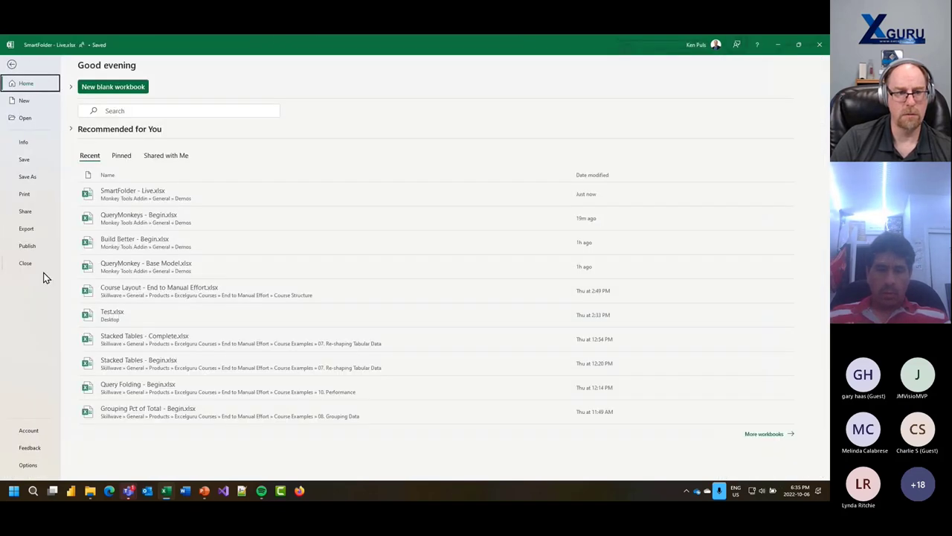
key(Escape)
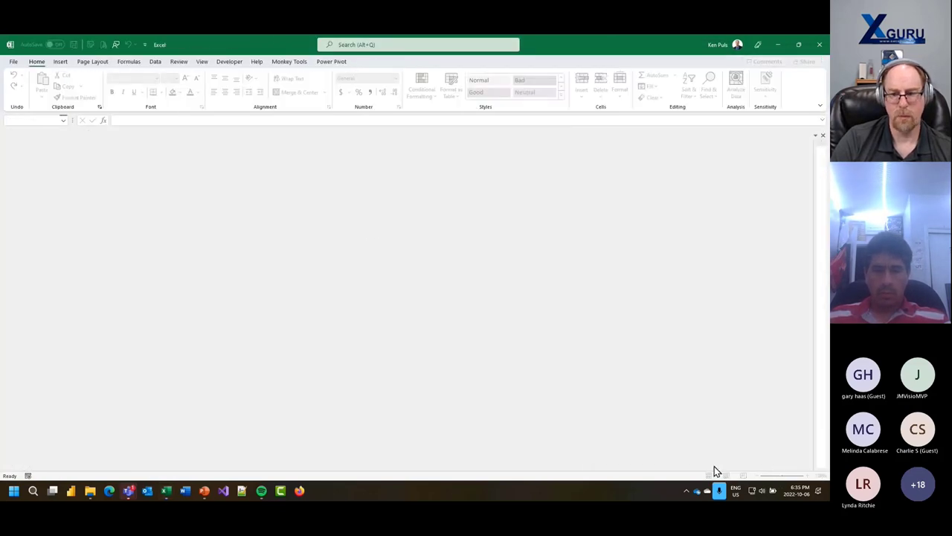
mouse_move(698, 496)
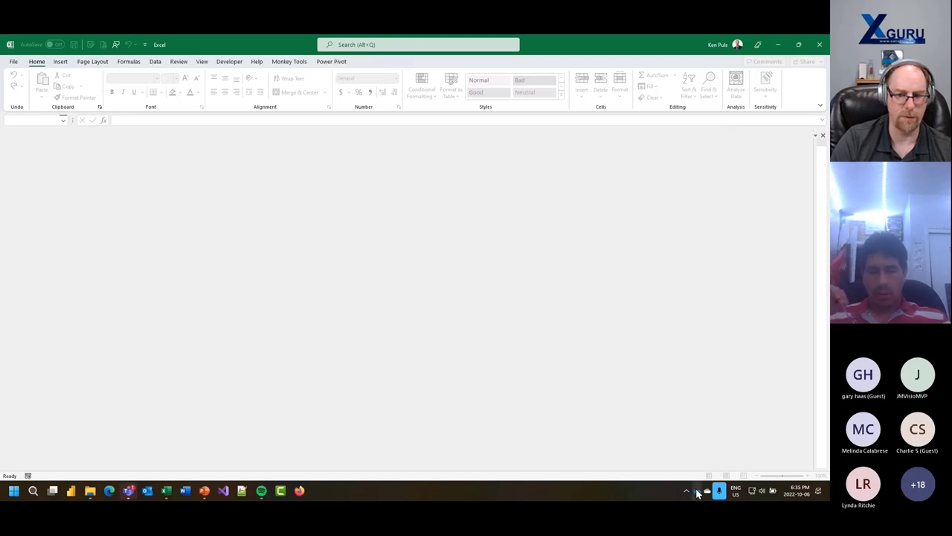
click(698, 493)
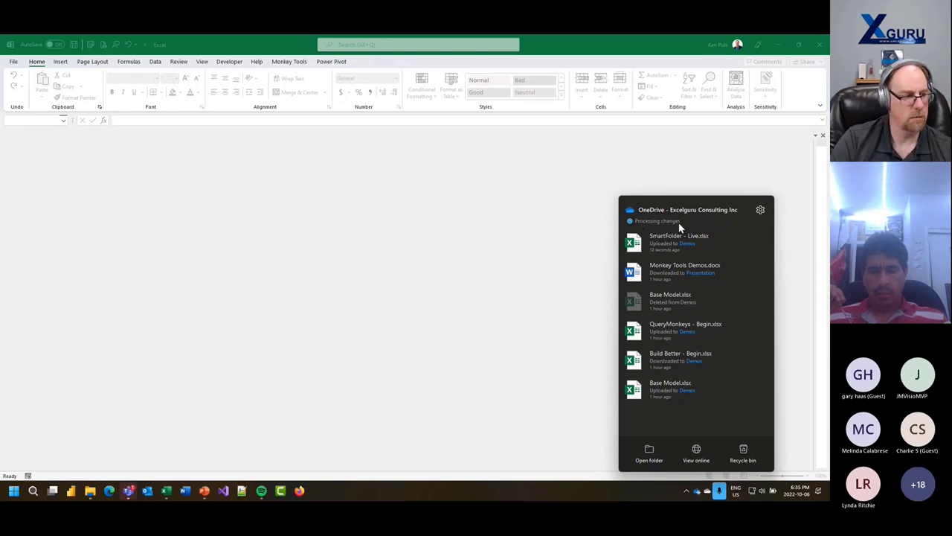
click(760, 211)
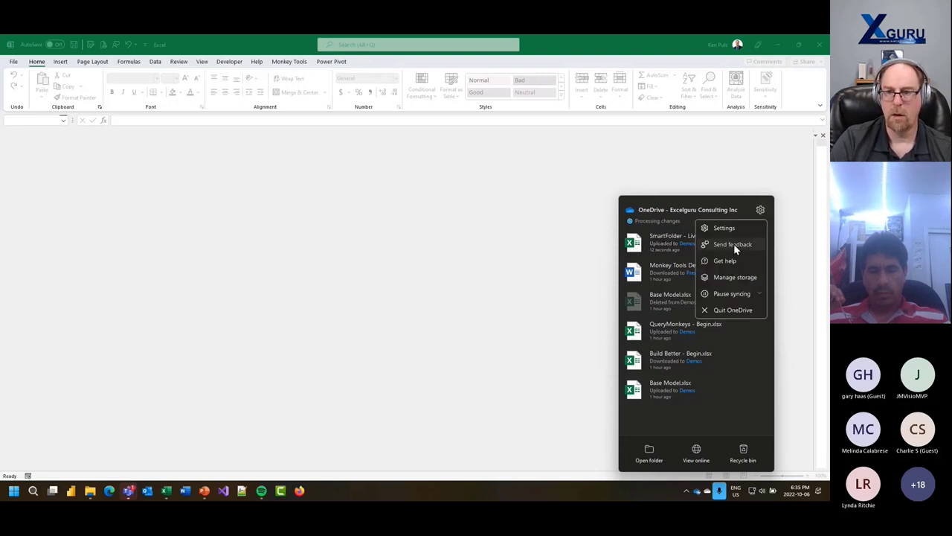
click(728, 302)
click(720, 308)
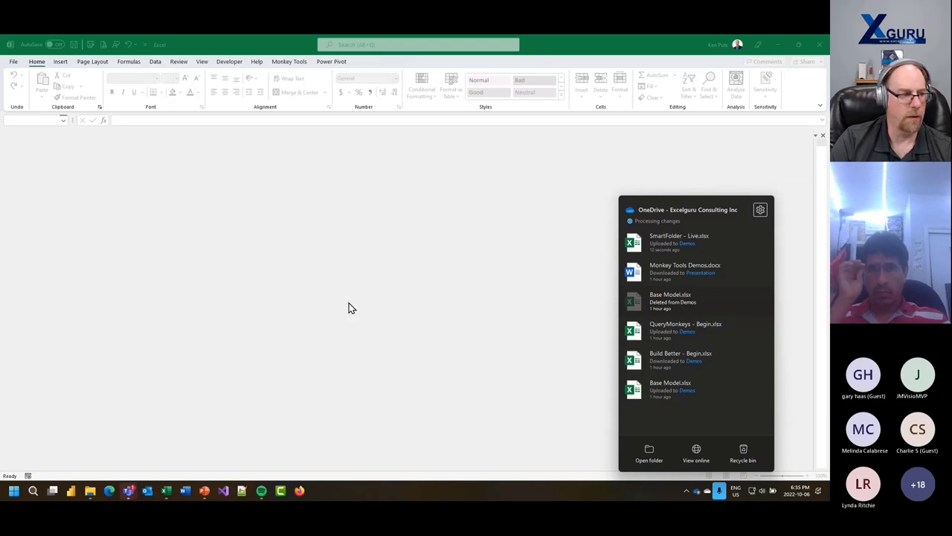
click(266, 324)
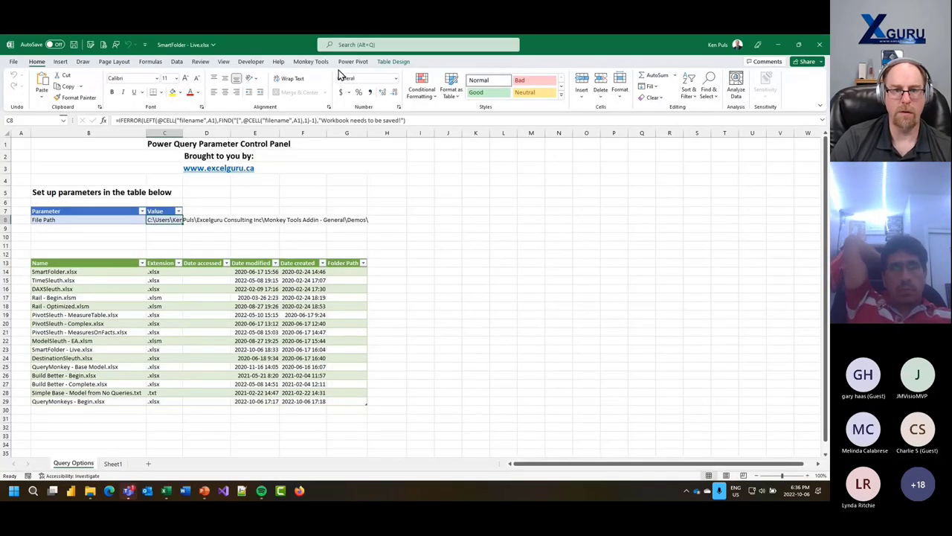
- Show the widened Queries & Connections pane and refresh all workbook queries
click(311, 61)
click(160, 85)
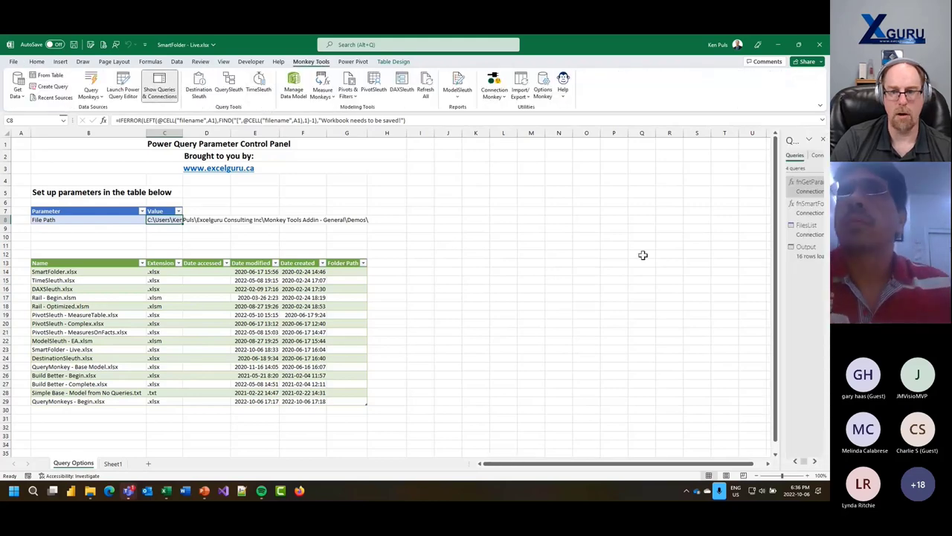
drag(778, 253, 635, 265)
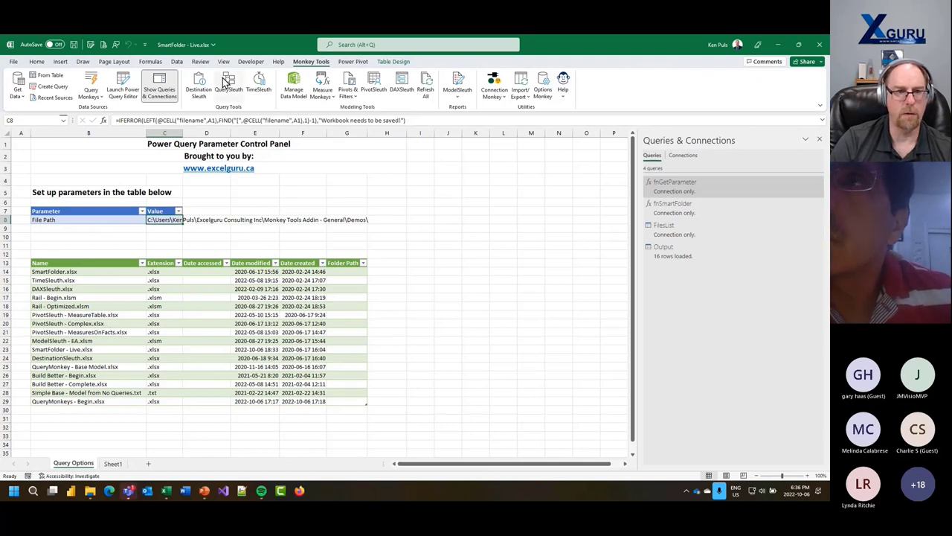
click(180, 61)
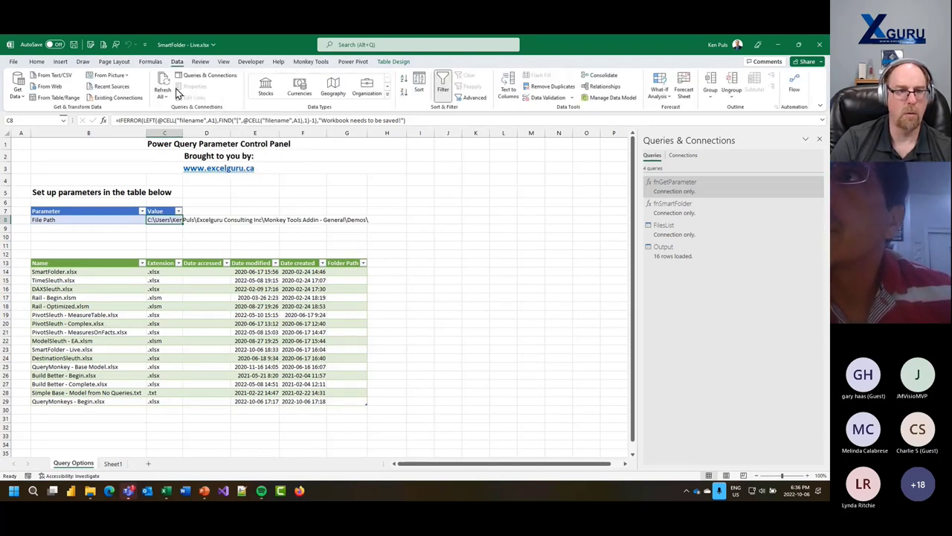
click(164, 86)
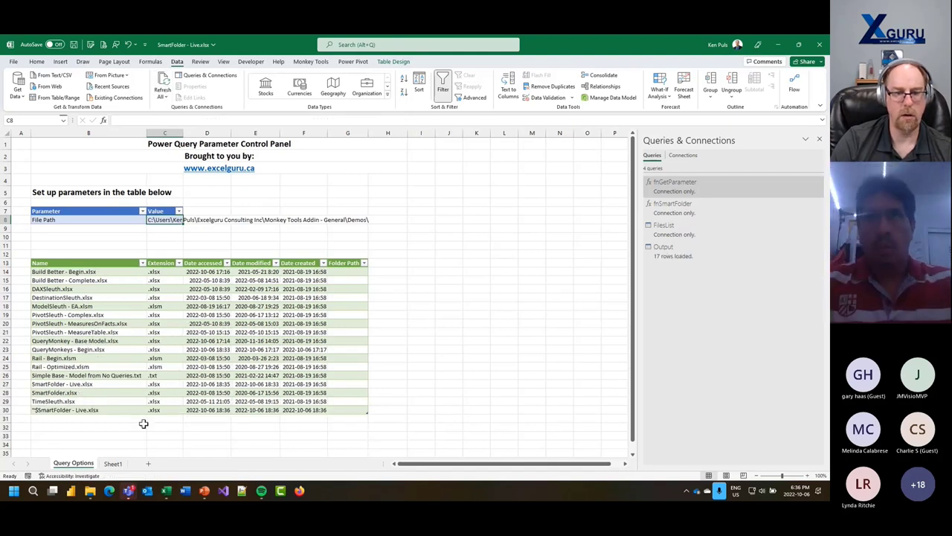
- Select the new ~$SmartFolder - Live.xlsx row and refresh all queries again
click(90, 410)
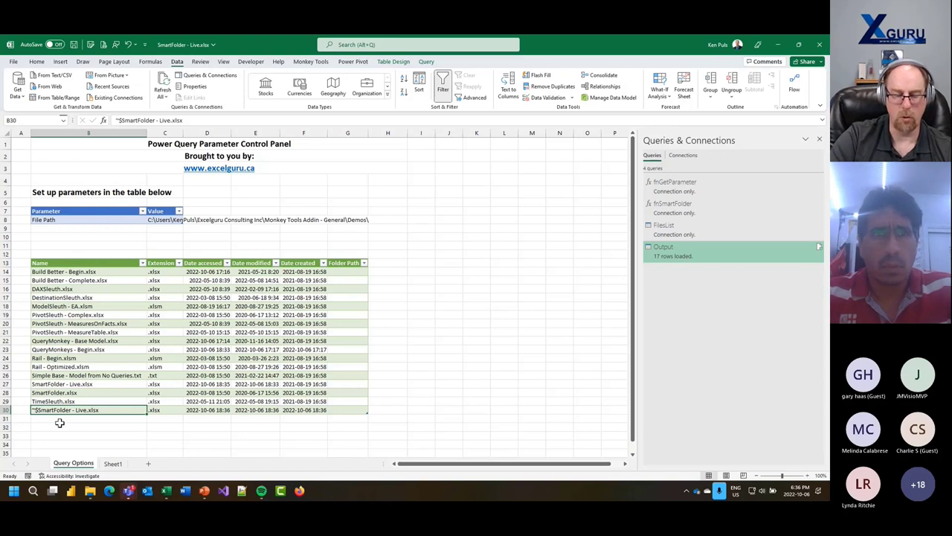
click(162, 87)
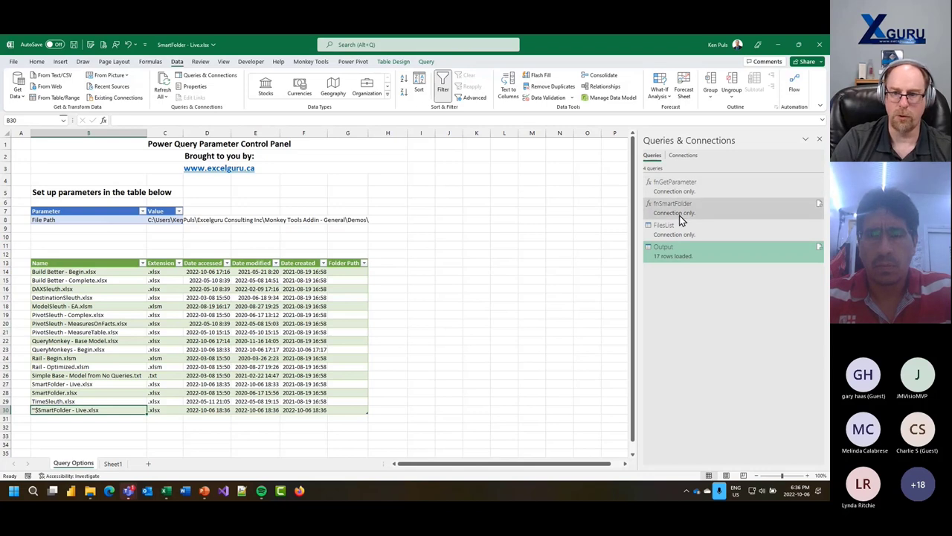
mouse_move(678, 211)
mouse_move(680, 189)
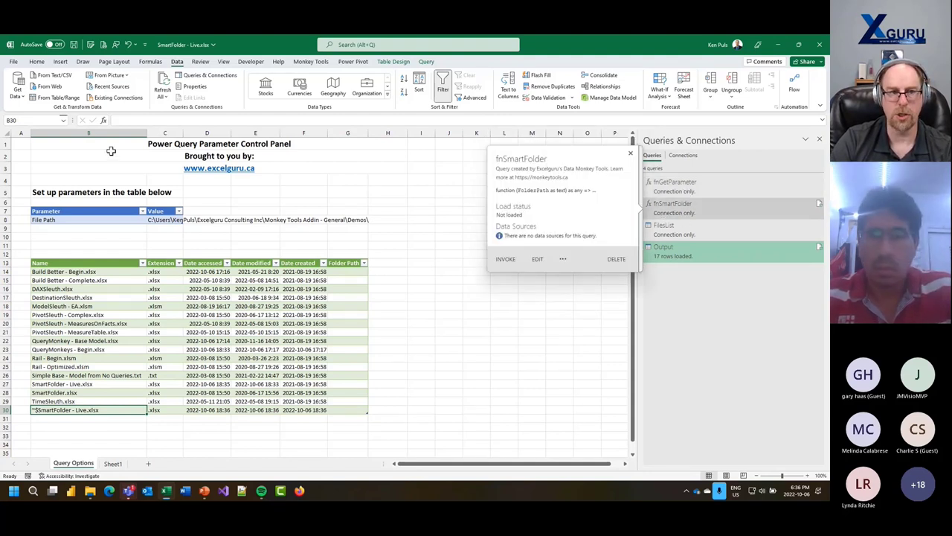
click(311, 61)
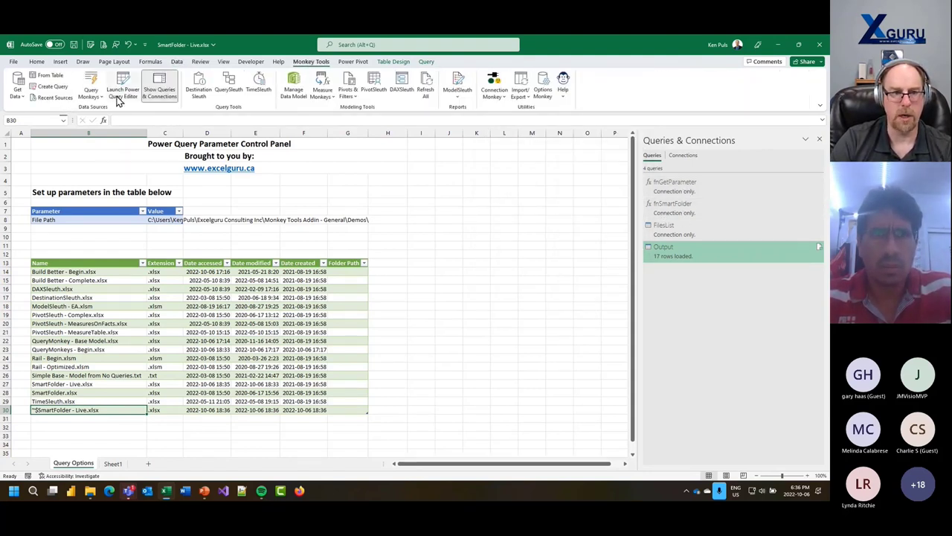
click(91, 86)
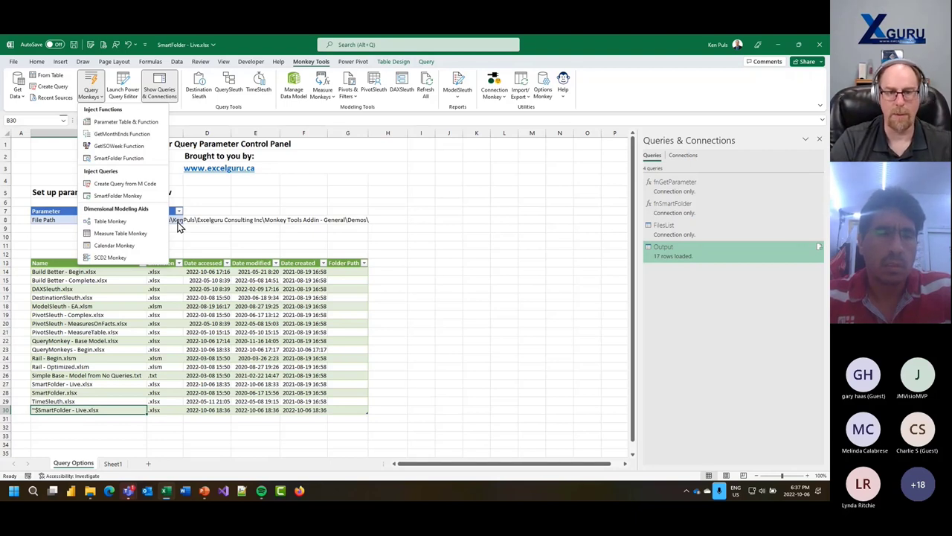
click(179, 229)
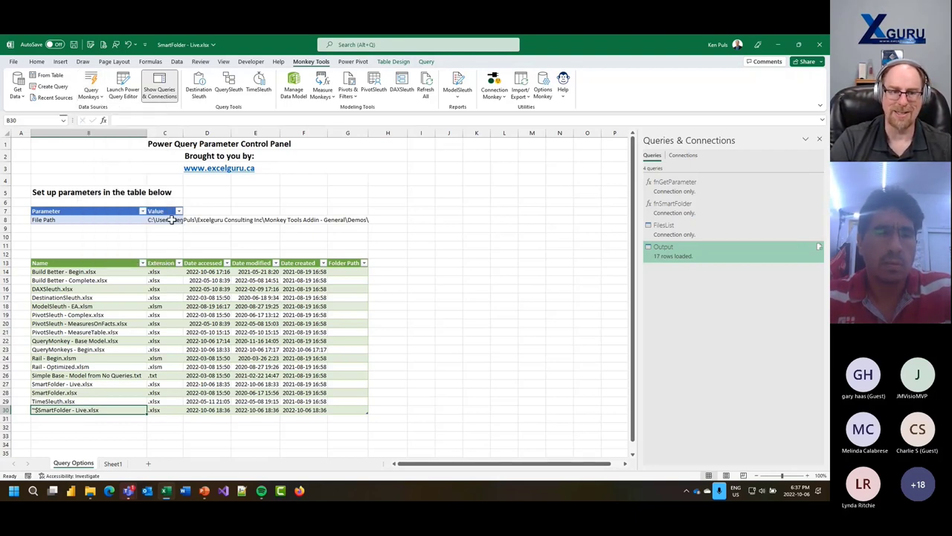
click(174, 220)
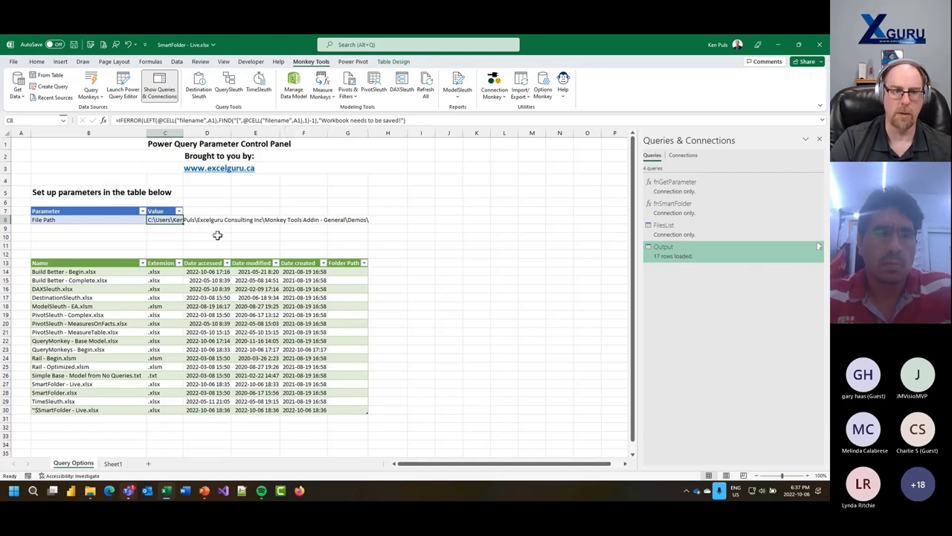
click(91, 91)
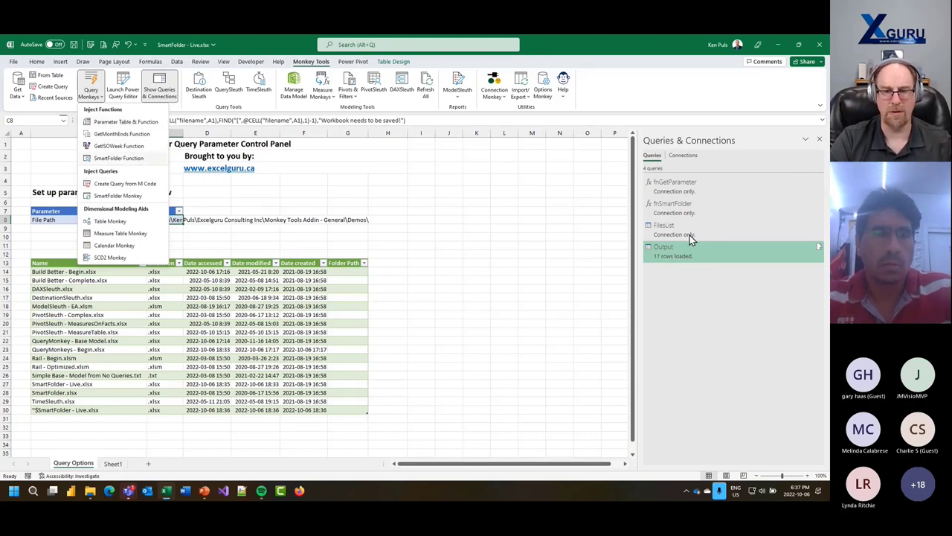
click(324, 212)
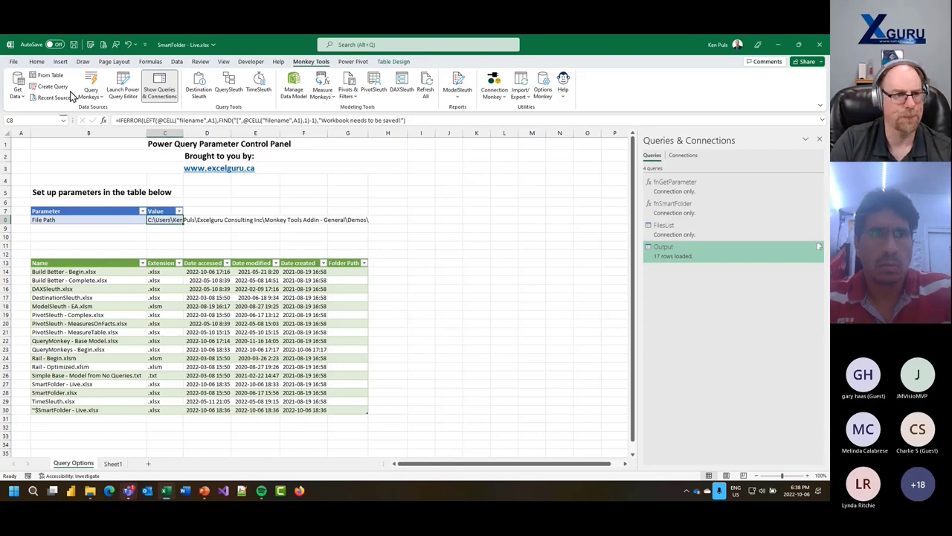
- Close the workbook without saving changes
click(15, 64)
click(34, 264)
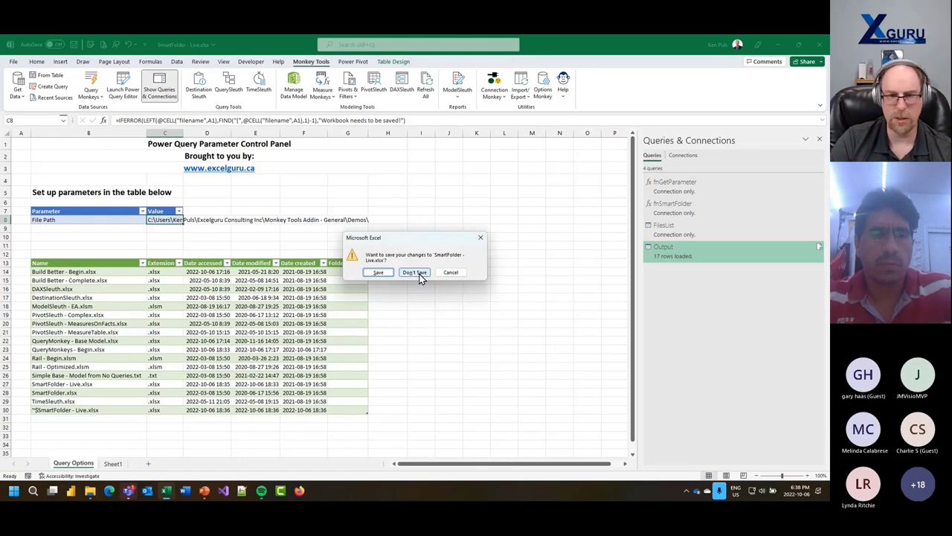
click(415, 273)
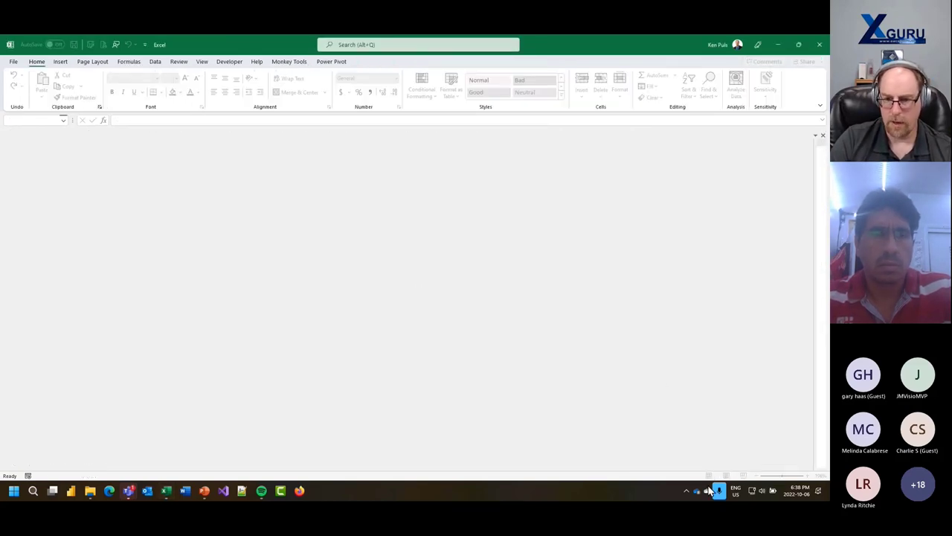
- Resume OneDrive file syncing from the tray panel's settings menu
click(697, 492)
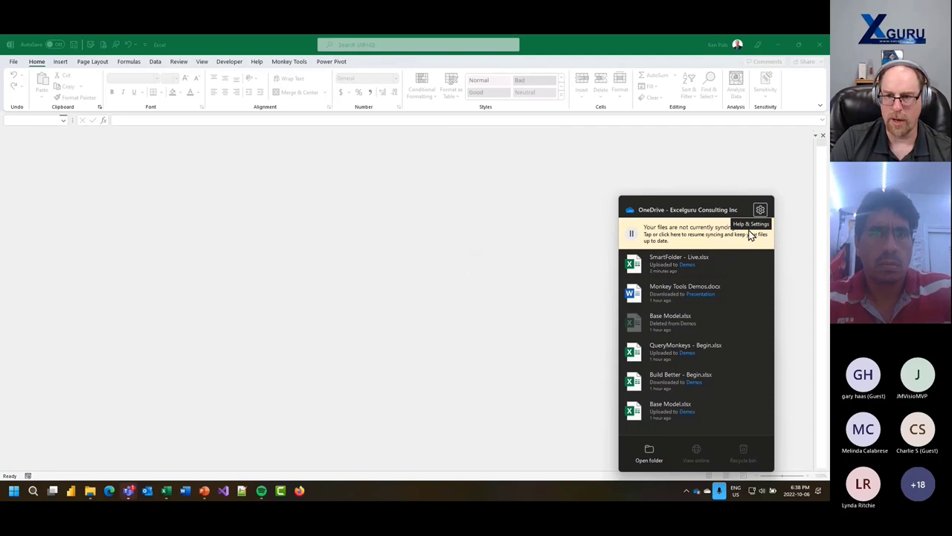
click(761, 210)
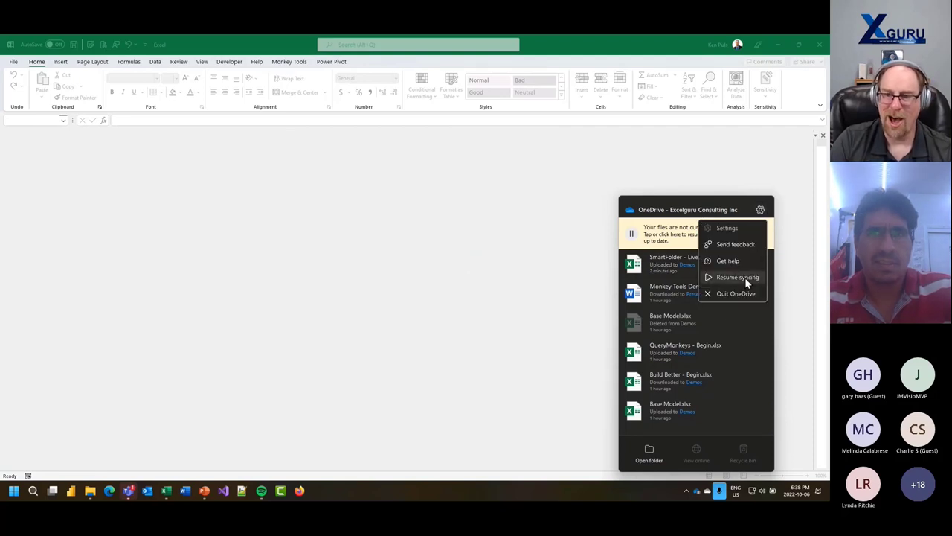
click(711, 277)
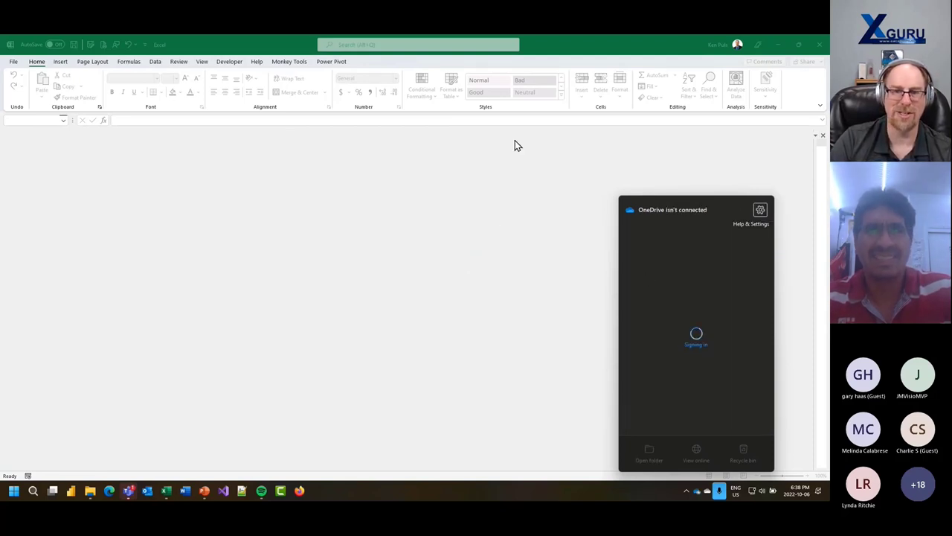
click(595, 55)
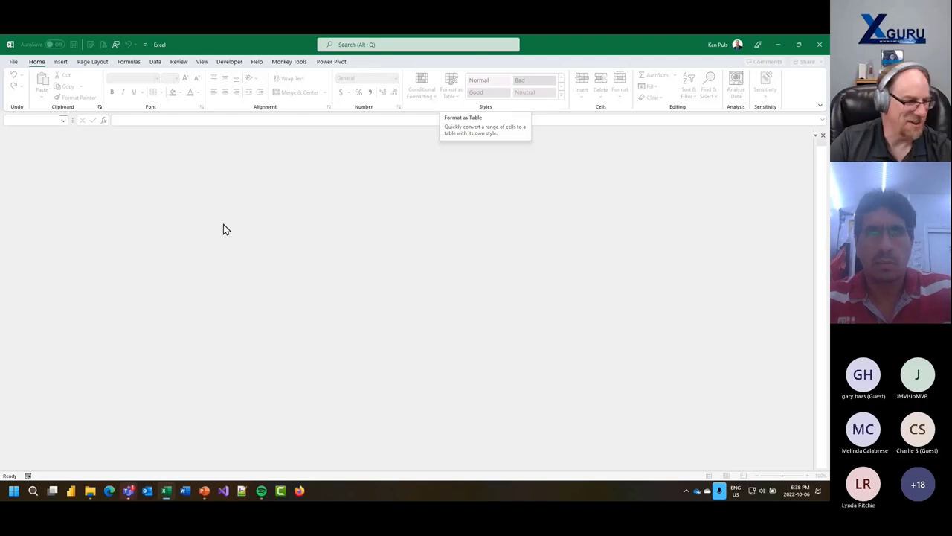
- Go to the monkeytools.ca website in Microsoft Edge
click(110, 491)
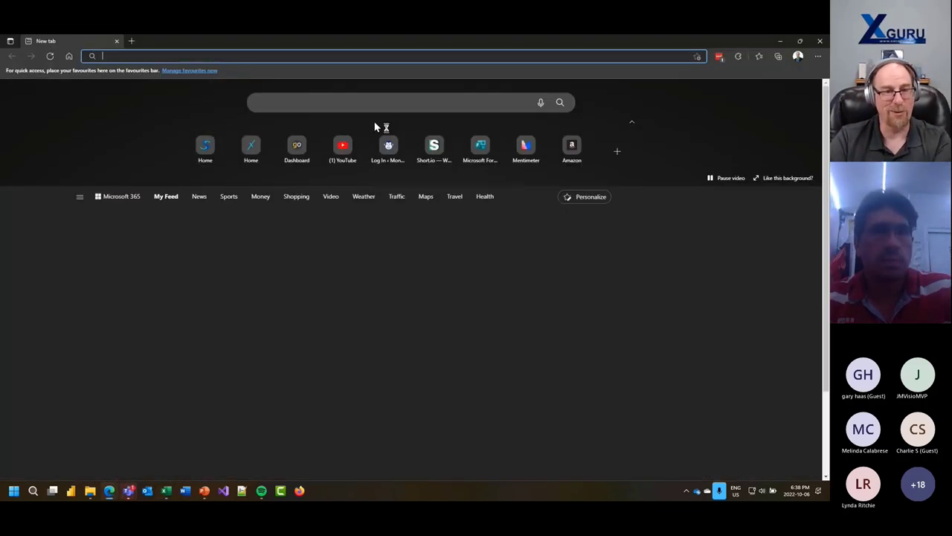
text(monkey)
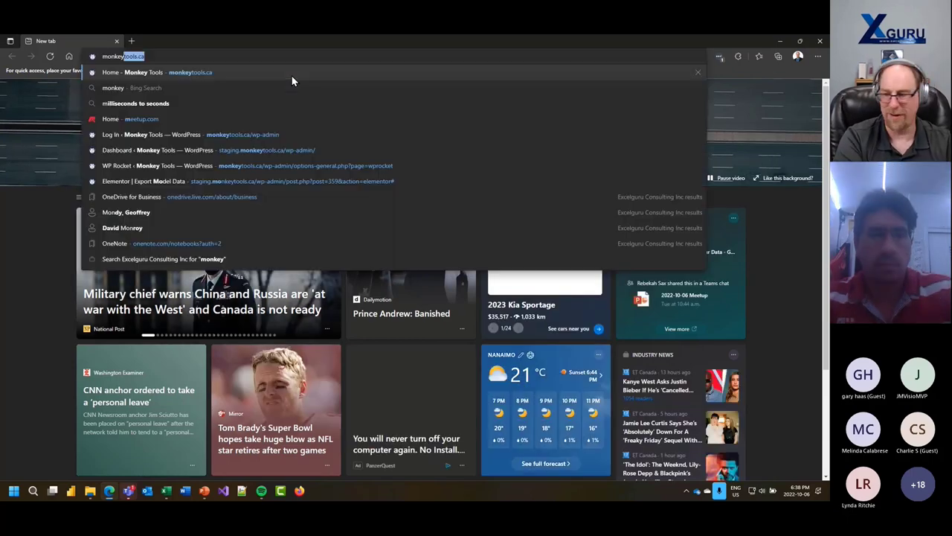
key(Return)
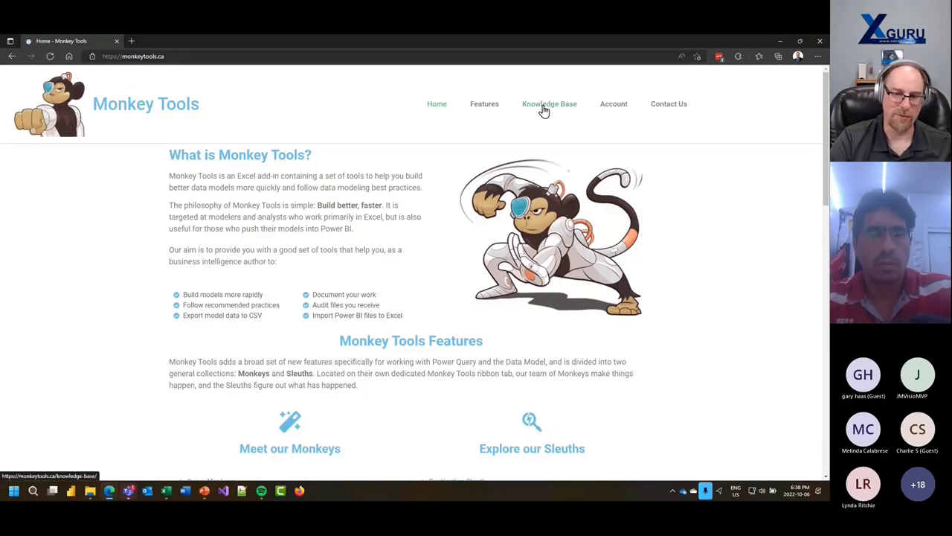
scroll(400, 272, down, 15)
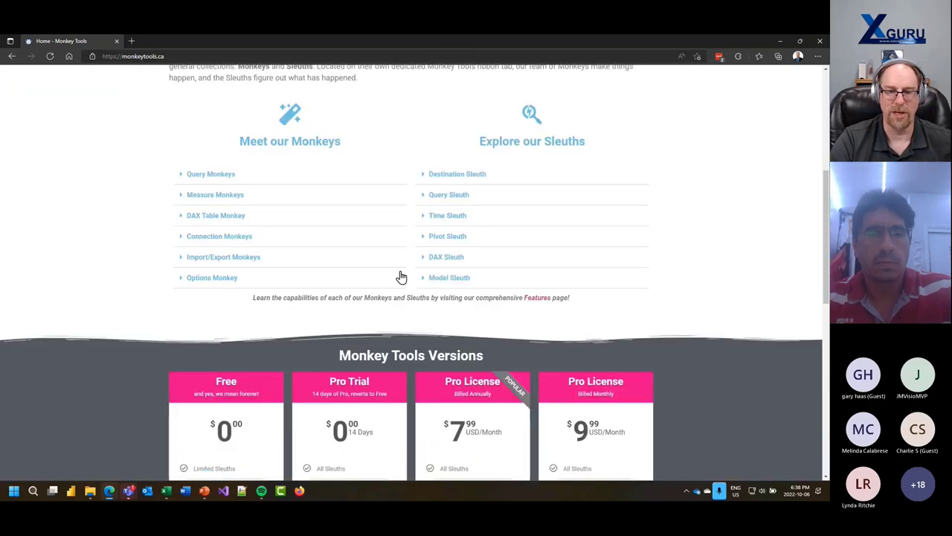
scroll(401, 272, up, 15)
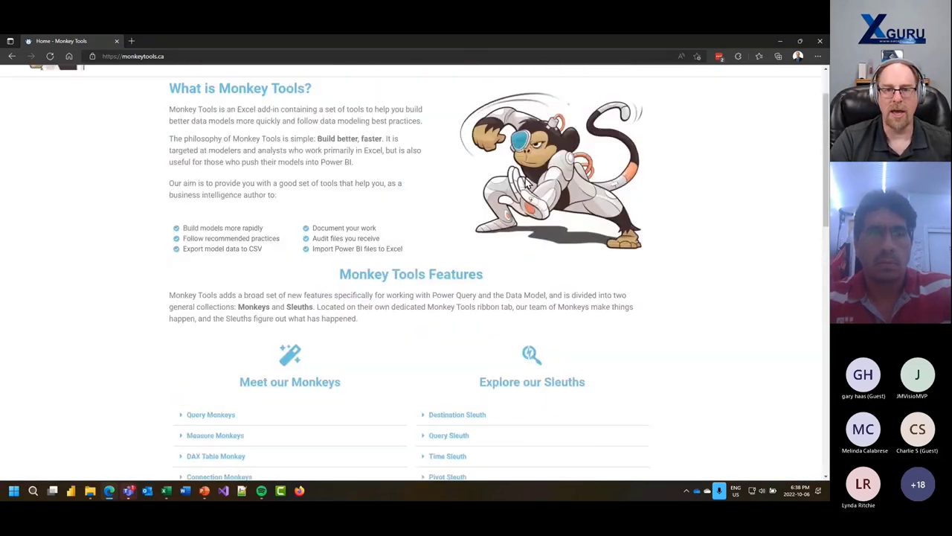
- Open the Knowledge Base and read through the Overview of Monkey Tools article
click(552, 121)
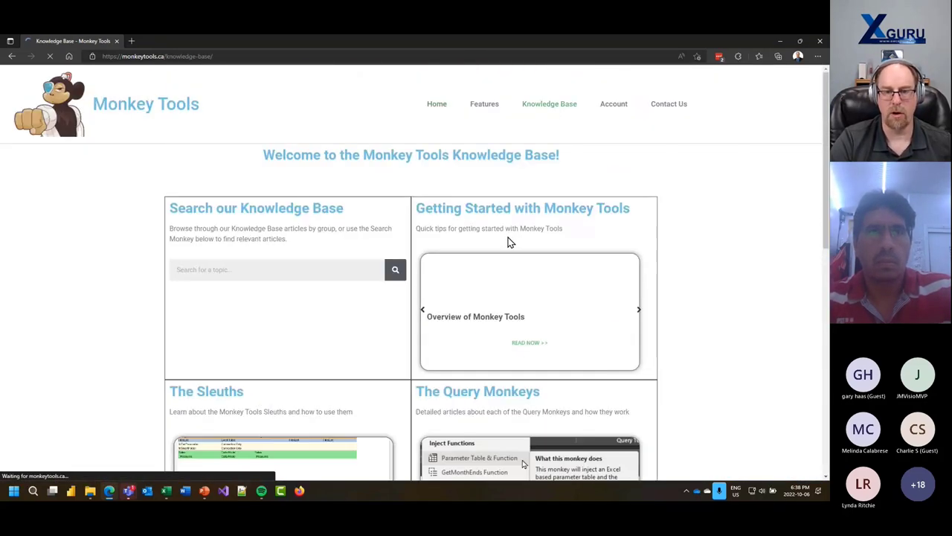
scroll(722, 331, down, 3)
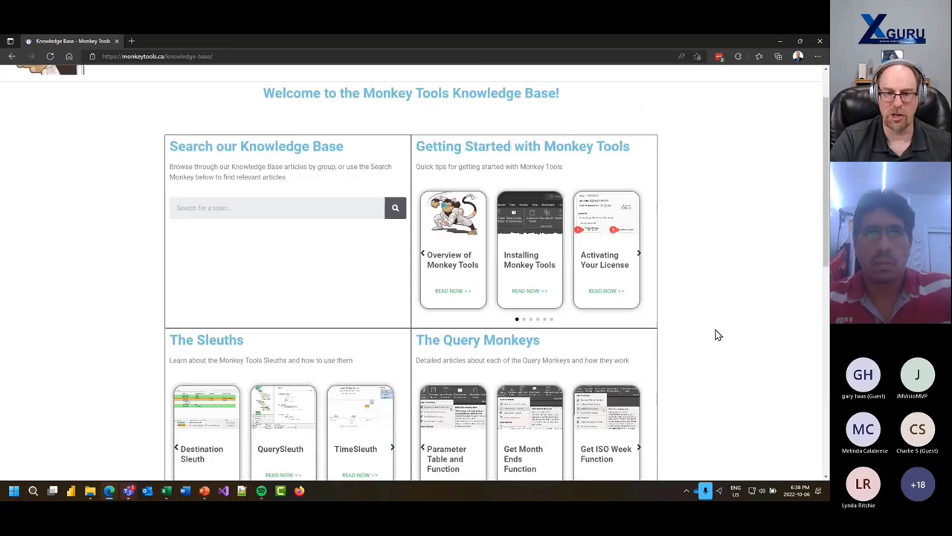
click(459, 213)
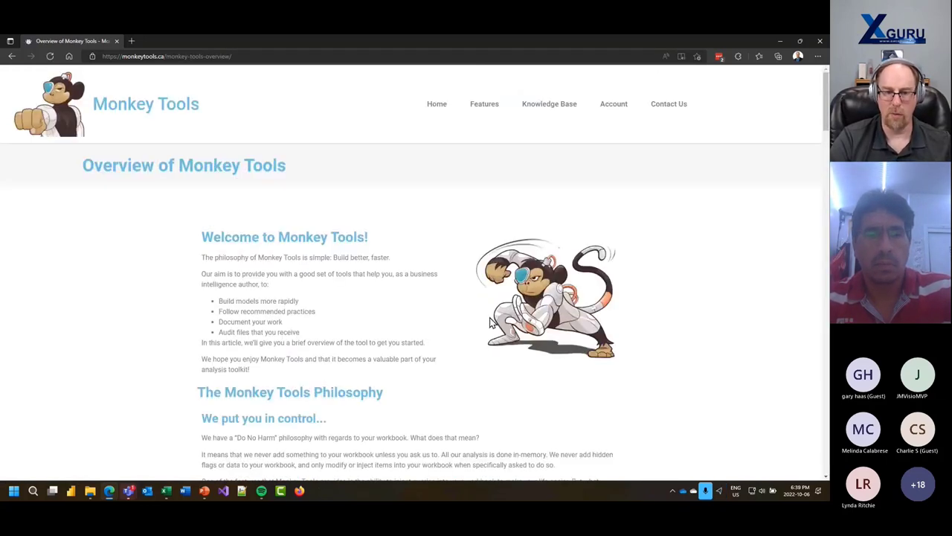
scroll(486, 319, down, 10)
scroll(486, 319, down, 5)
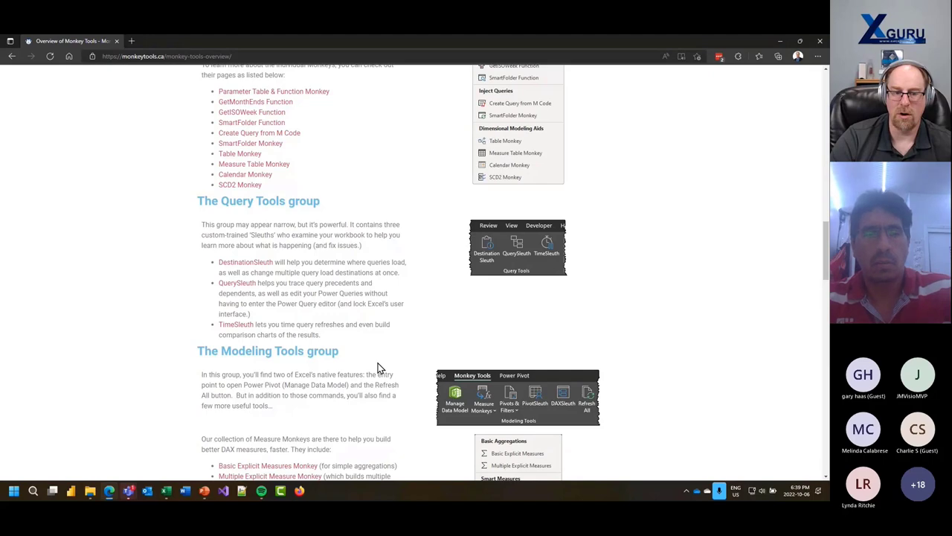
scroll(378, 367, up, 2)
scroll(378, 367, up, 2)
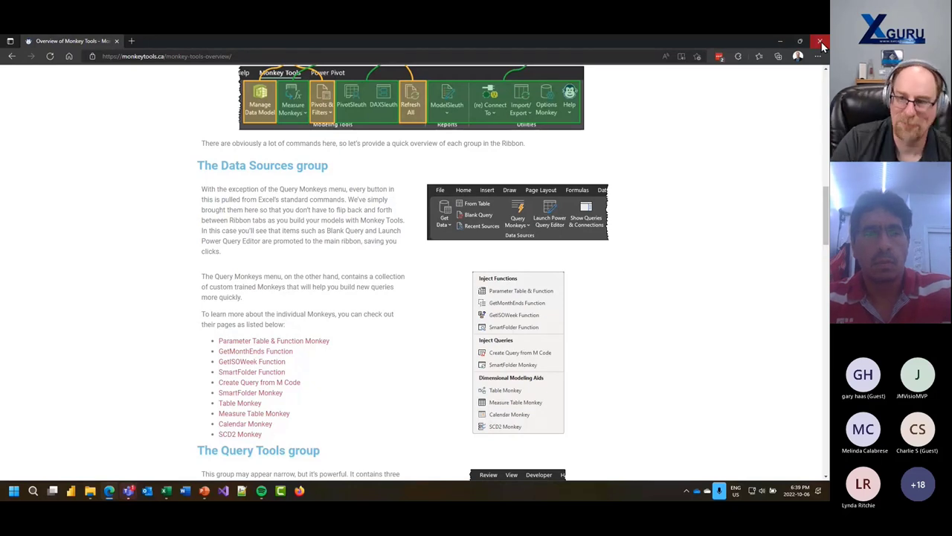
- Close the browser, return to Excel and dismiss the yellow relationships-may-be-needed notice
click(821, 43)
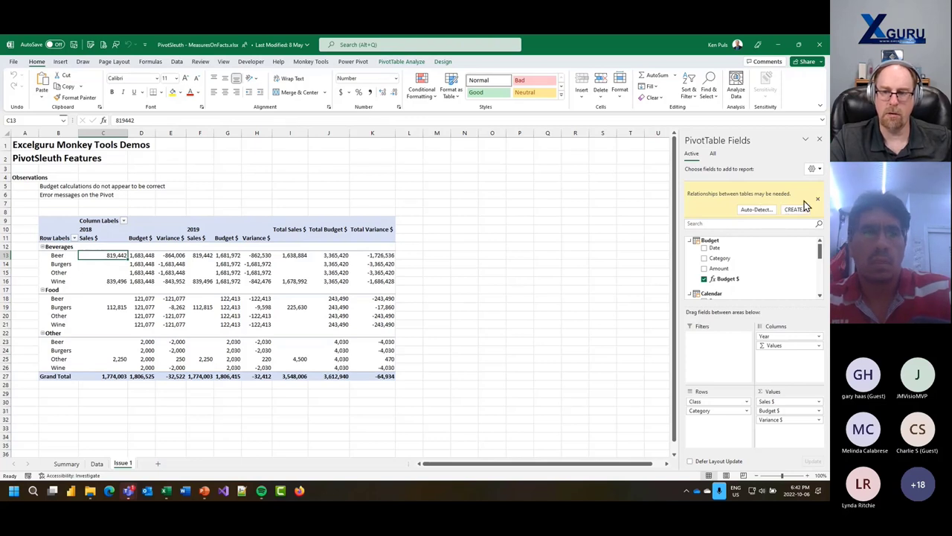
click(817, 199)
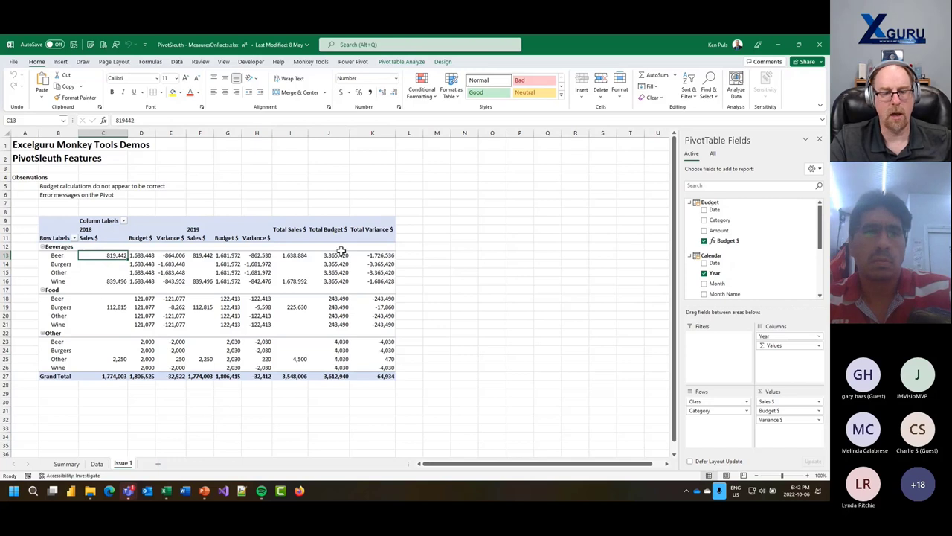
- Run PivotSleuth from Monkey Tools on the Issue 1 pivot and move its report aside
click(312, 61)
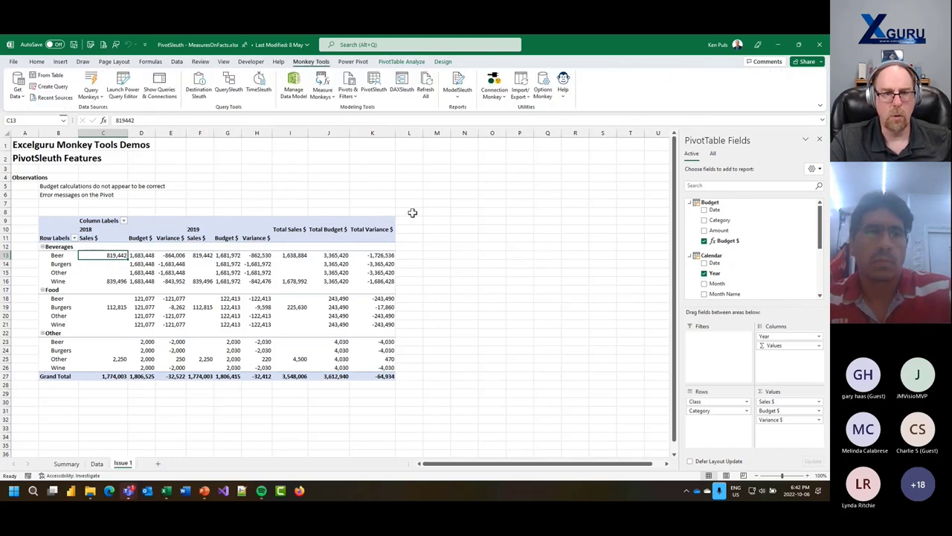
click(375, 87)
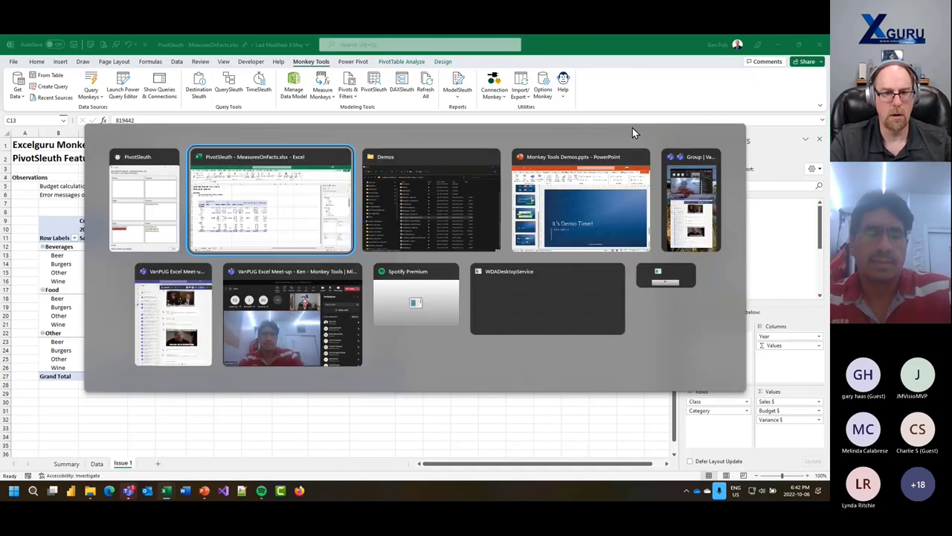
key(alt+Tab)
key(alt+Tab)
key(alt+Tab)
key(alt+Tab)
key(alt+Tab)
key(alt+Tab)
key(alt+Tab)
key(alt+Tab)
key(alt+Tab)
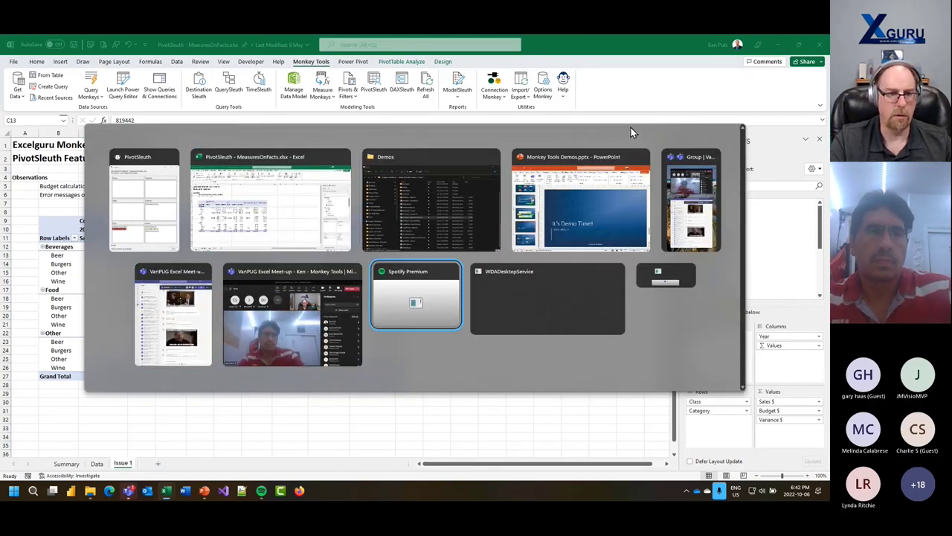
key(alt+Tab)
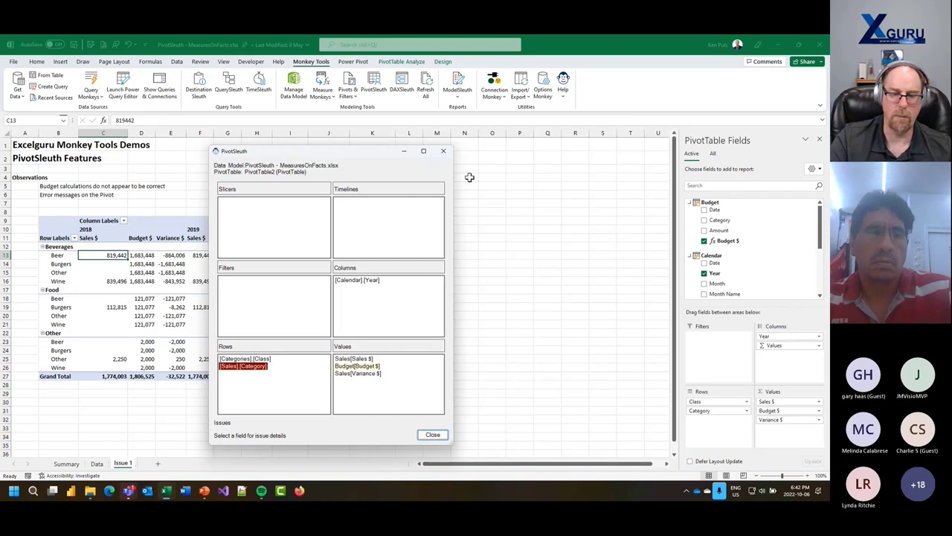
drag(350, 153, 423, 119)
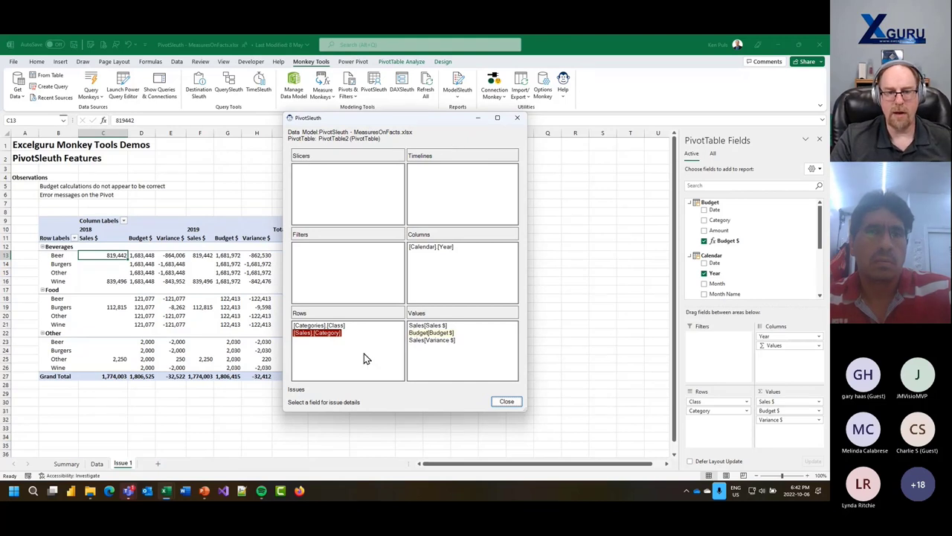
- Review the red [Sales].[Category] flag in the PivotSleuth report, then close the report
mouse_move(302, 340)
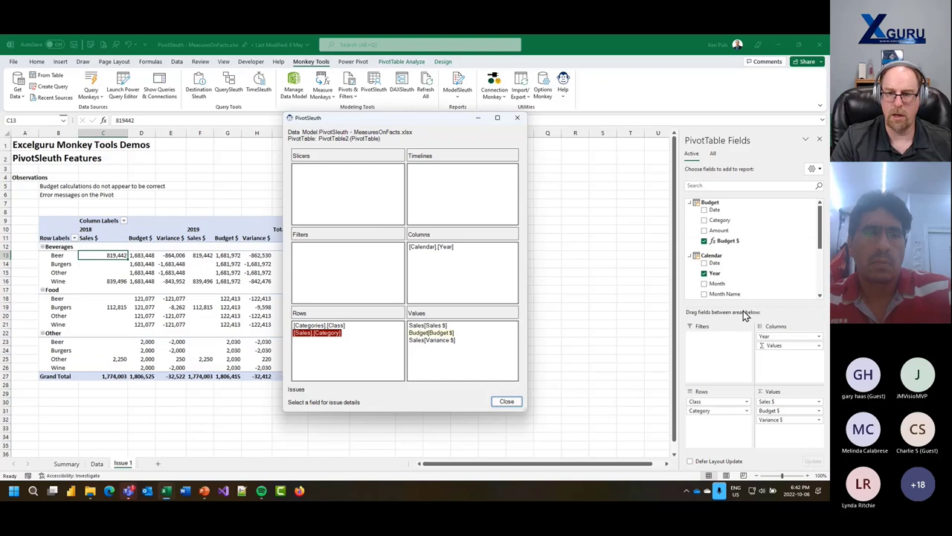
scroll(753, 245, down, 5)
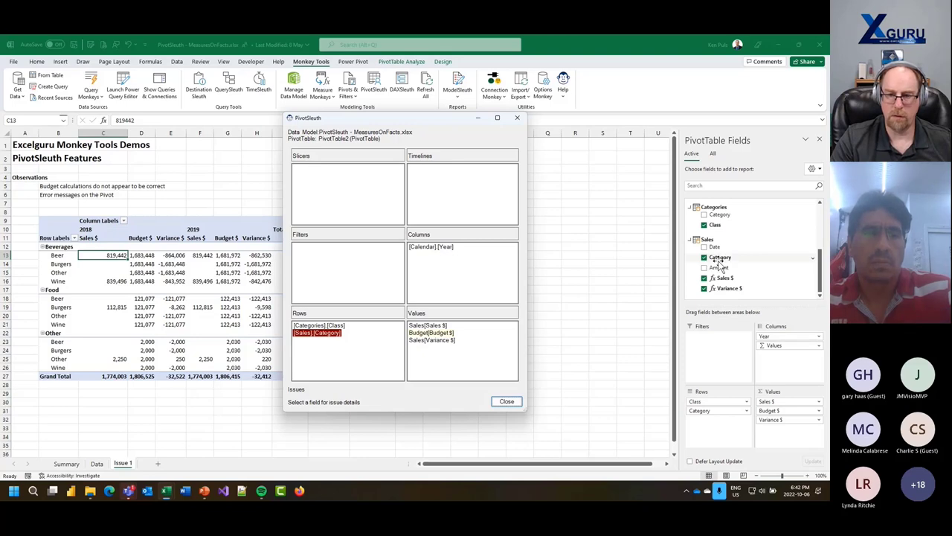
click(513, 120)
- Open the data model in Diagram View and hide Sales' Date, Category and Amount from client tools
click(305, 92)
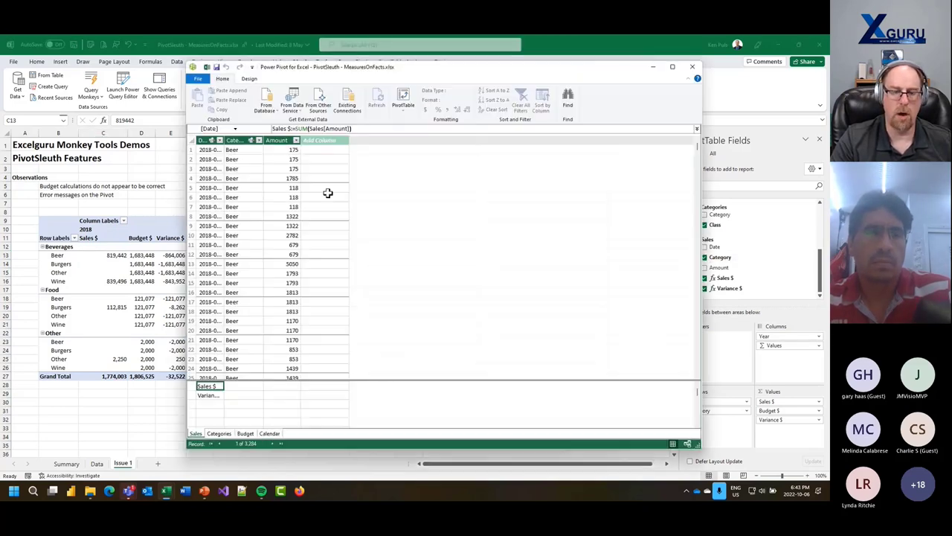
click(618, 101)
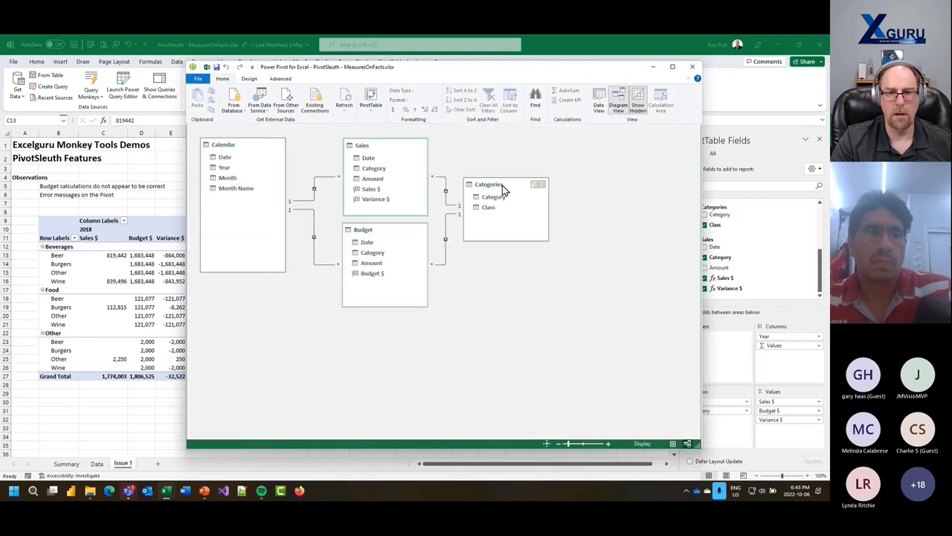
click(372, 253)
click(373, 167)
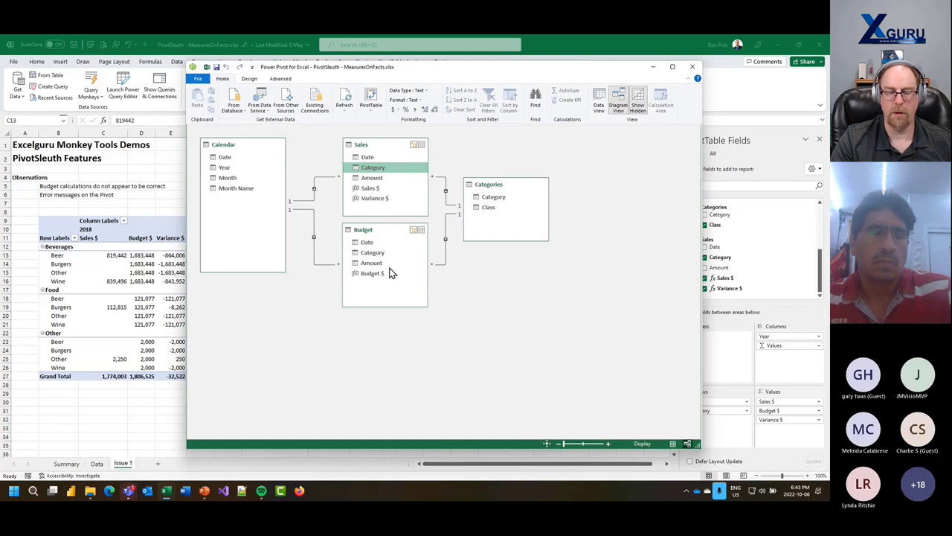
click(370, 156)
shift+click(373, 179)
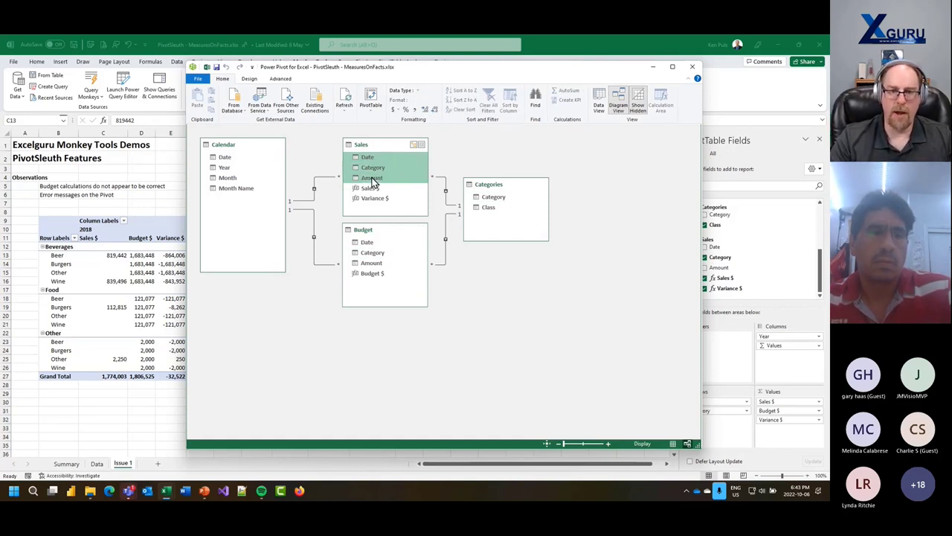
right_click(373, 179)
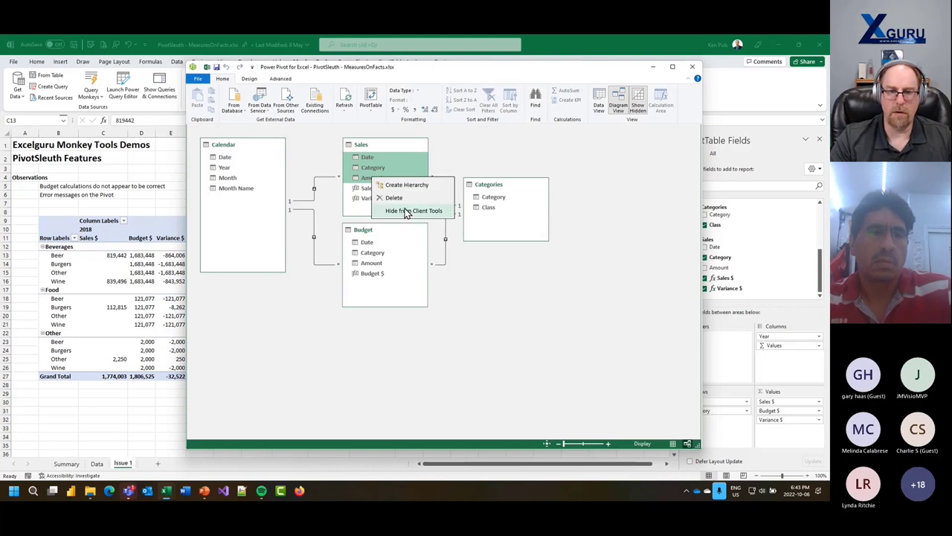
click(407, 212)
- Hide Budget's Date, Category and Amount from client tools and return to Excel
click(367, 243)
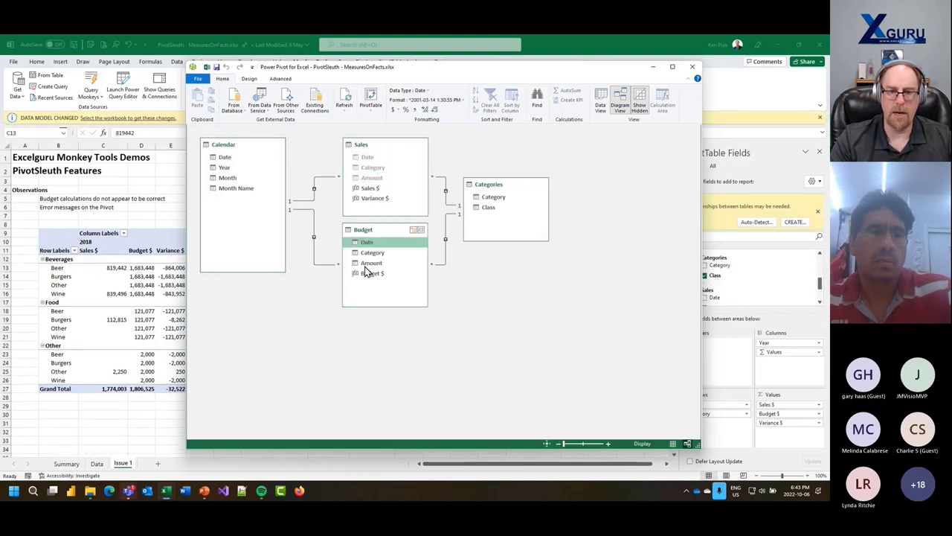
shift+click(365, 263)
right_click(364, 263)
click(398, 296)
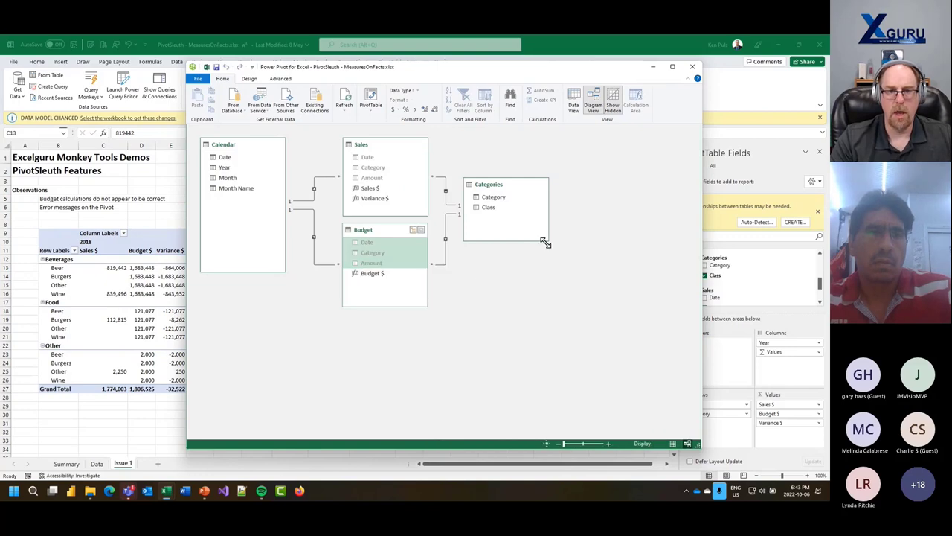
click(737, 103)
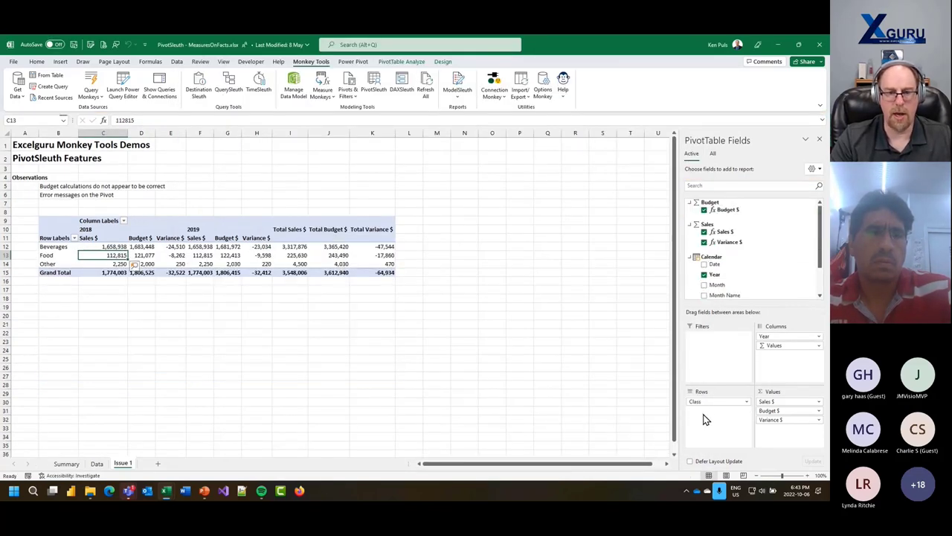
scroll(739, 271, down, 3)
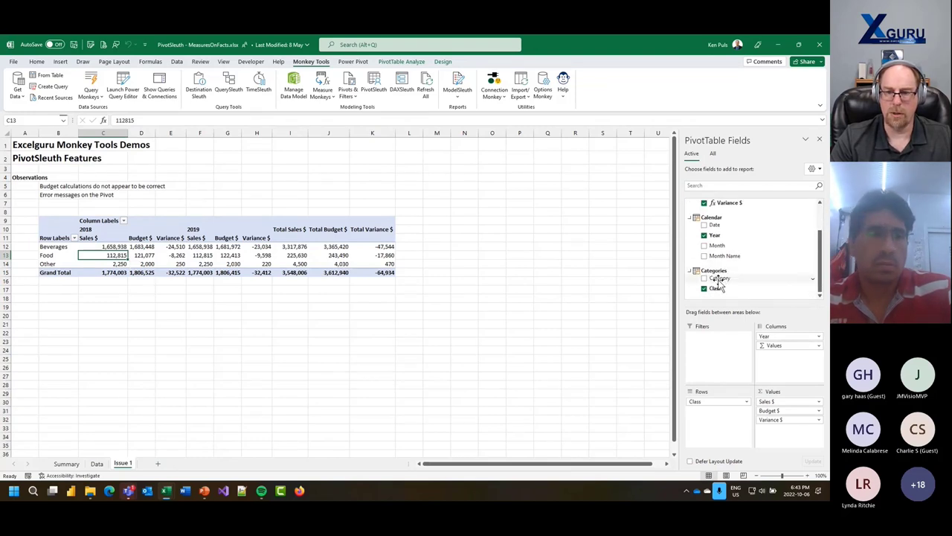
drag(719, 277, 723, 414)
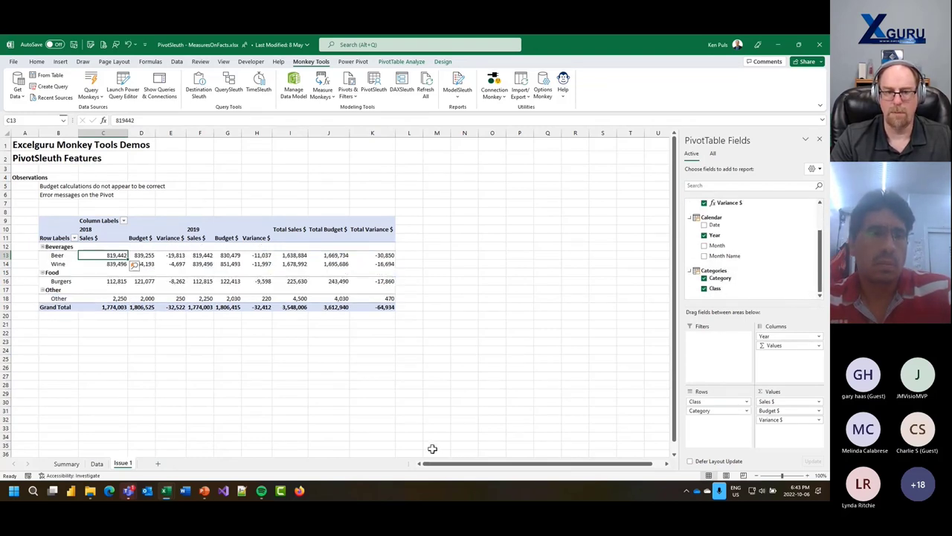
click(254, 265)
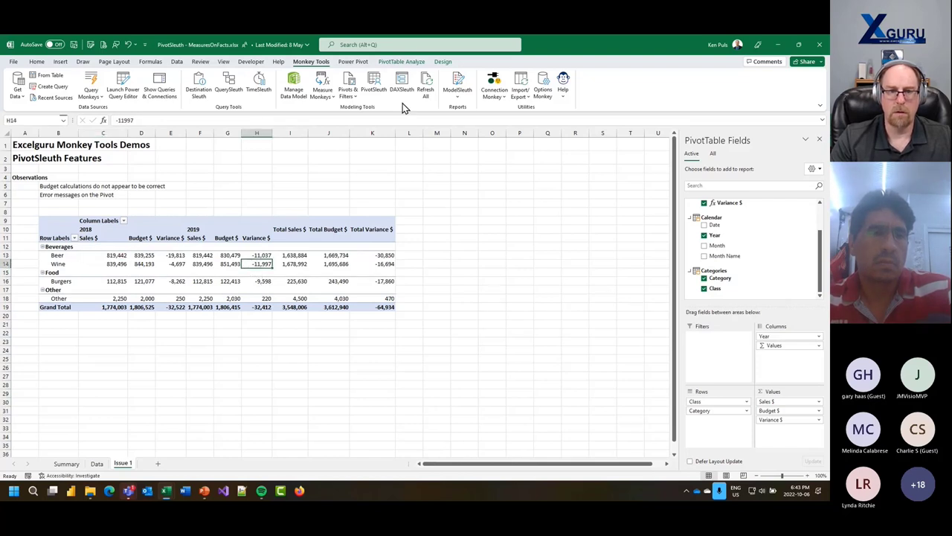
click(373, 88)
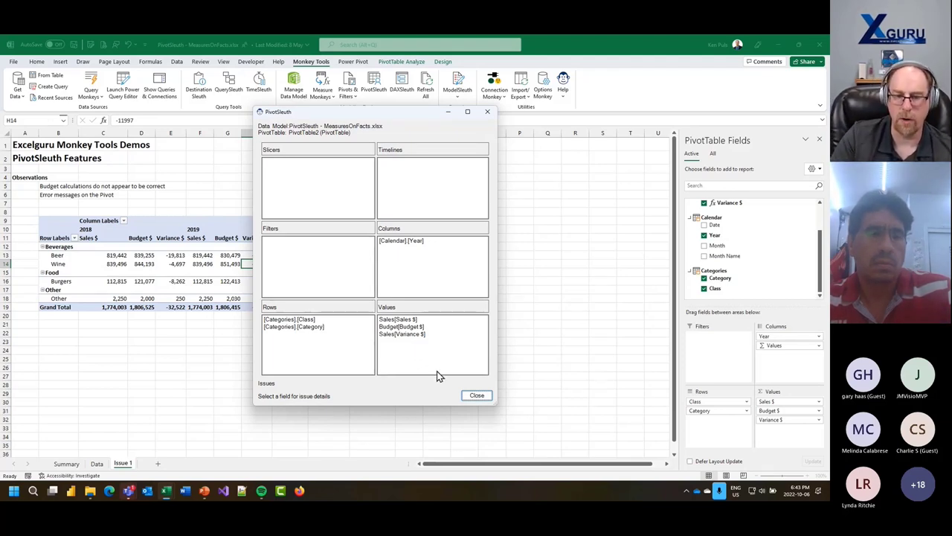
click(471, 399)
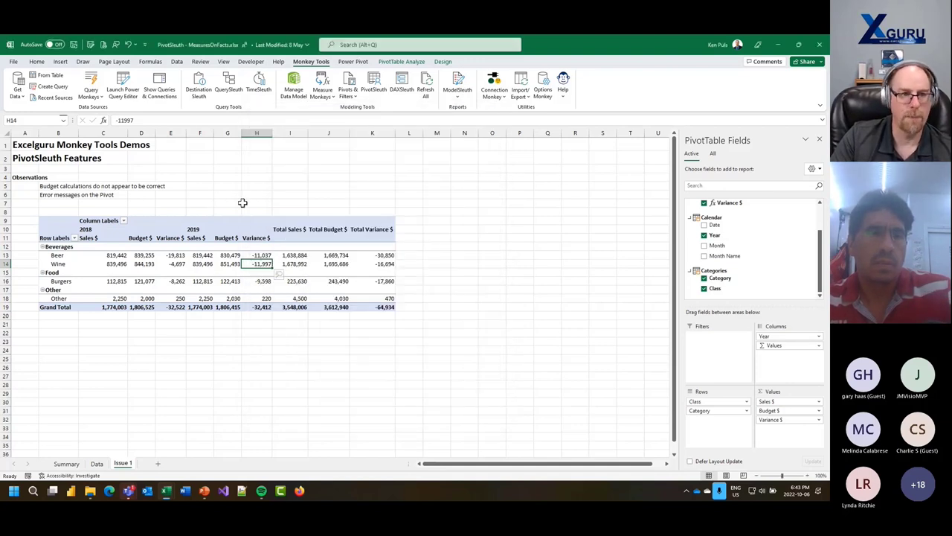
- Close the MeasuresOnFacts workbook without saving changes
click(14, 61)
click(33, 266)
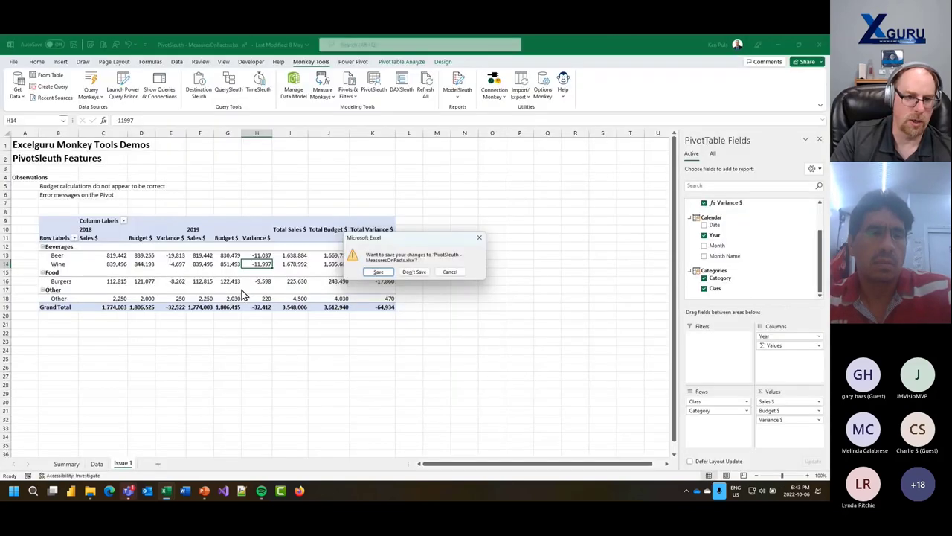
click(412, 275)
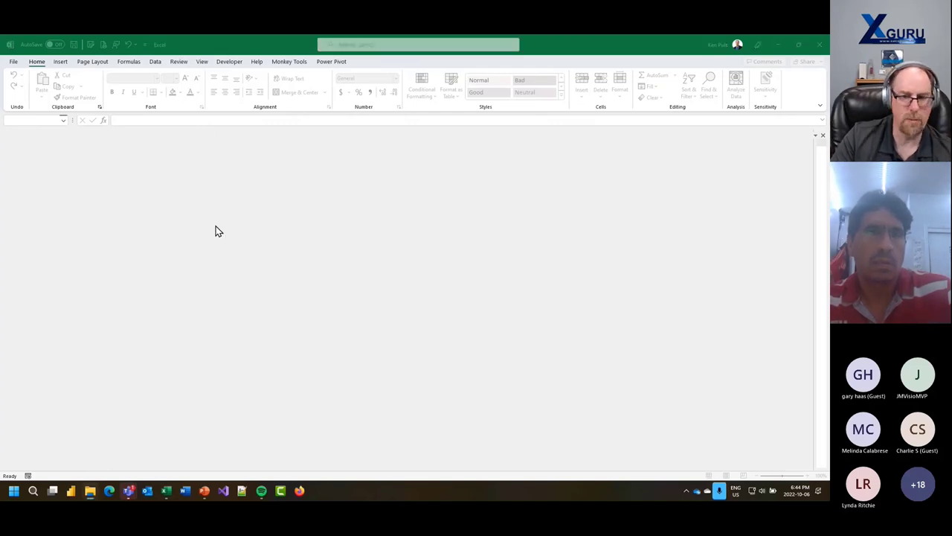
- Open PivotSleuth - MeasureTable.xlsx and close the extra empty Excel window
click(312, 222)
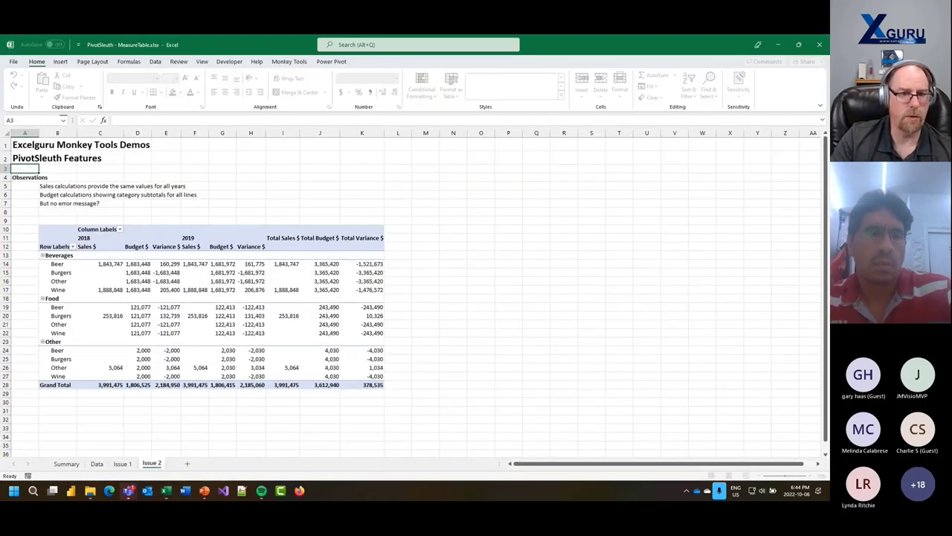
click(194, 264)
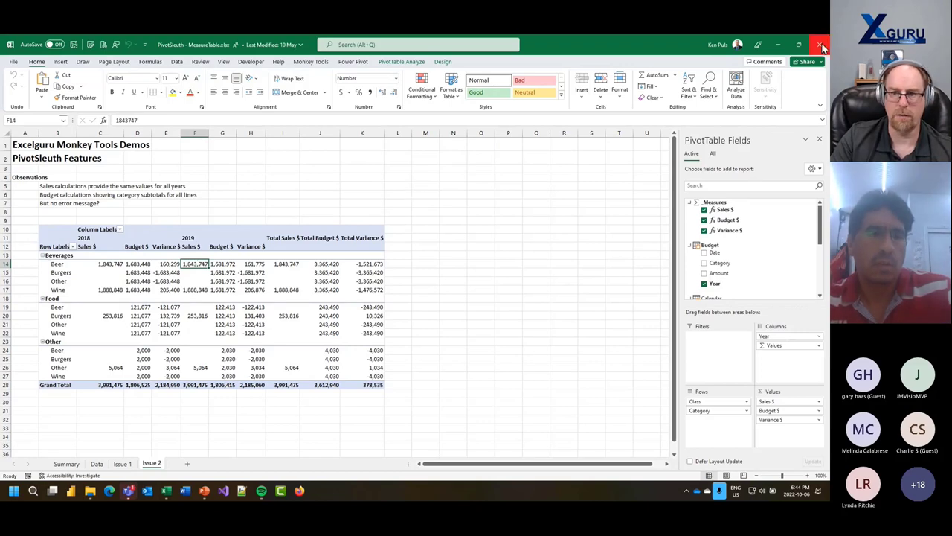
click(796, 45)
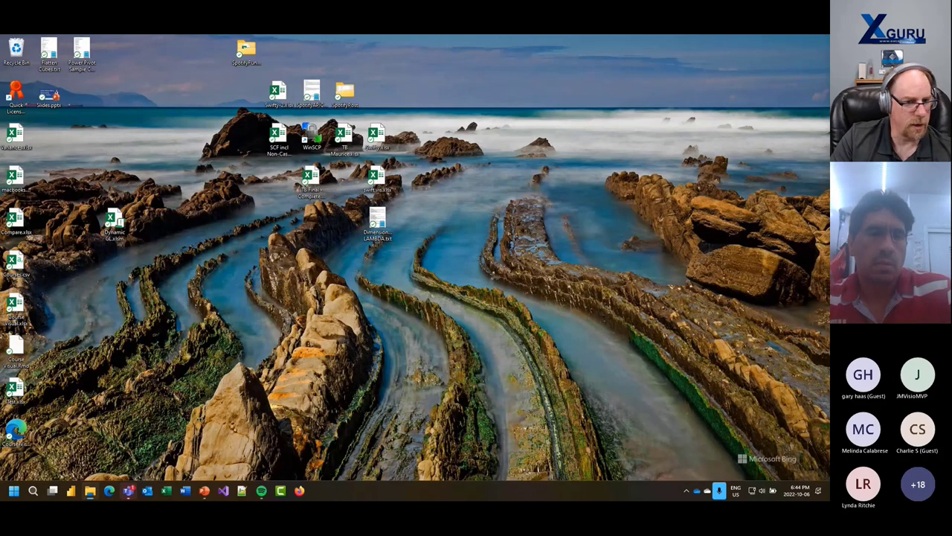
double_click(113, 234)
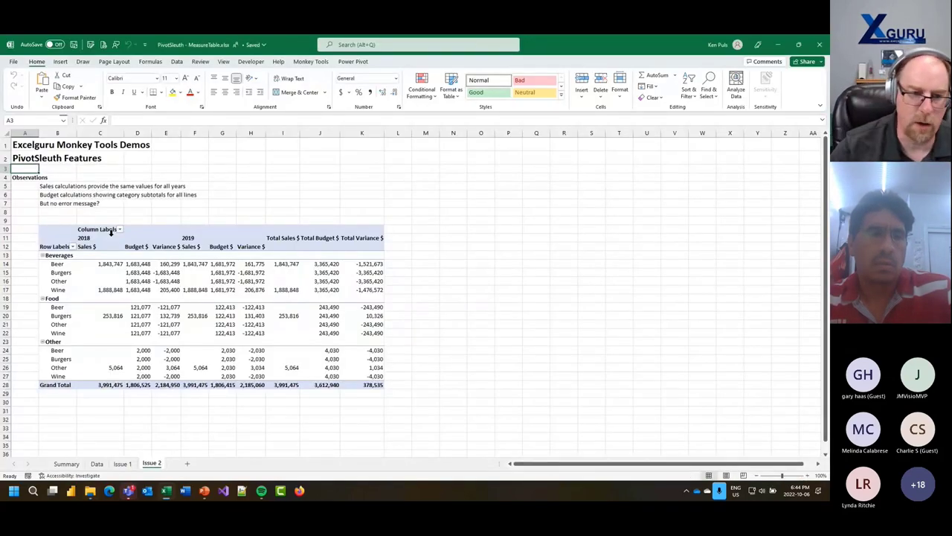
- Unhide the _Measures table's Measures column from client tools in the data model, then return to the pivot
click(170, 282)
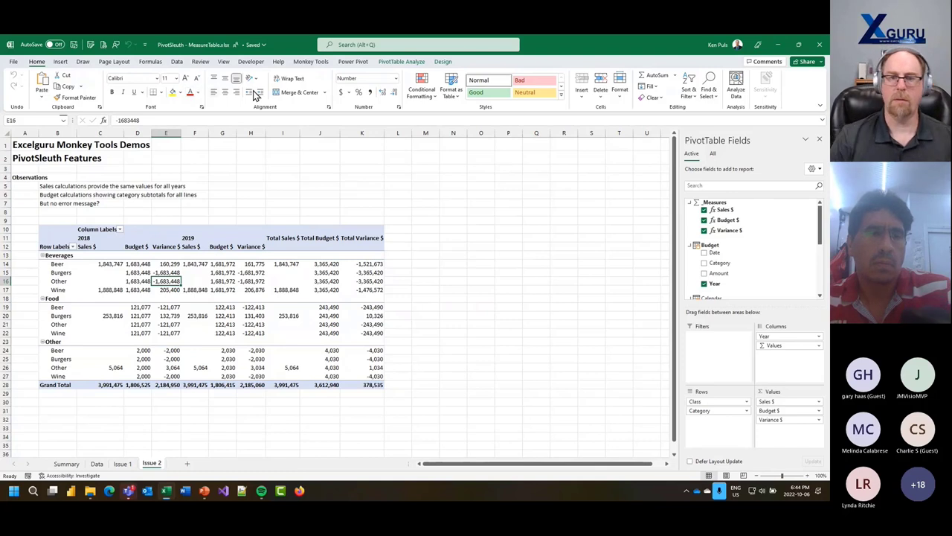
click(311, 61)
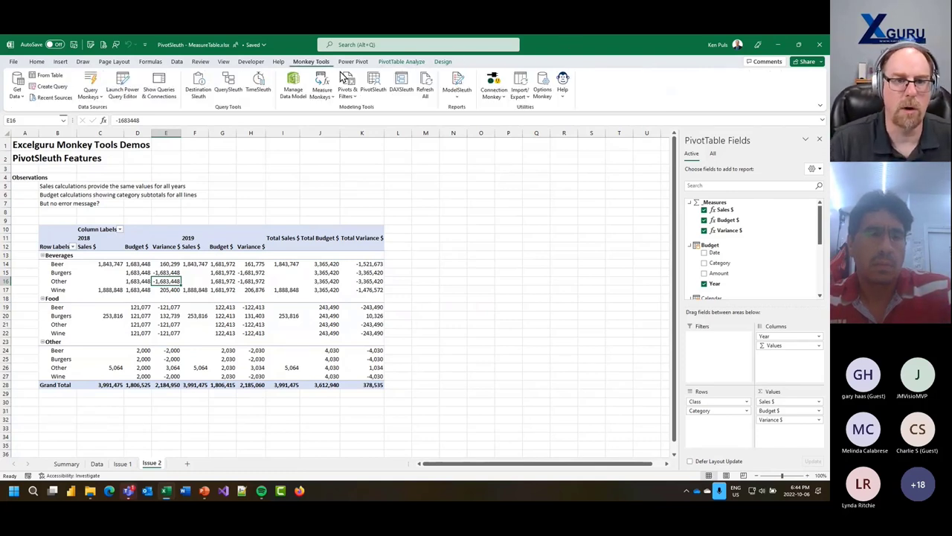
click(459, 85)
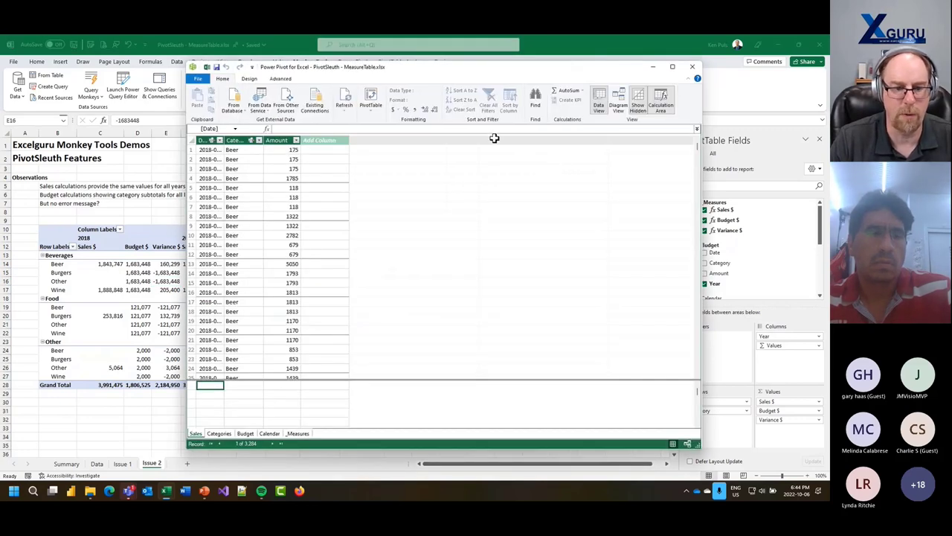
click(298, 433)
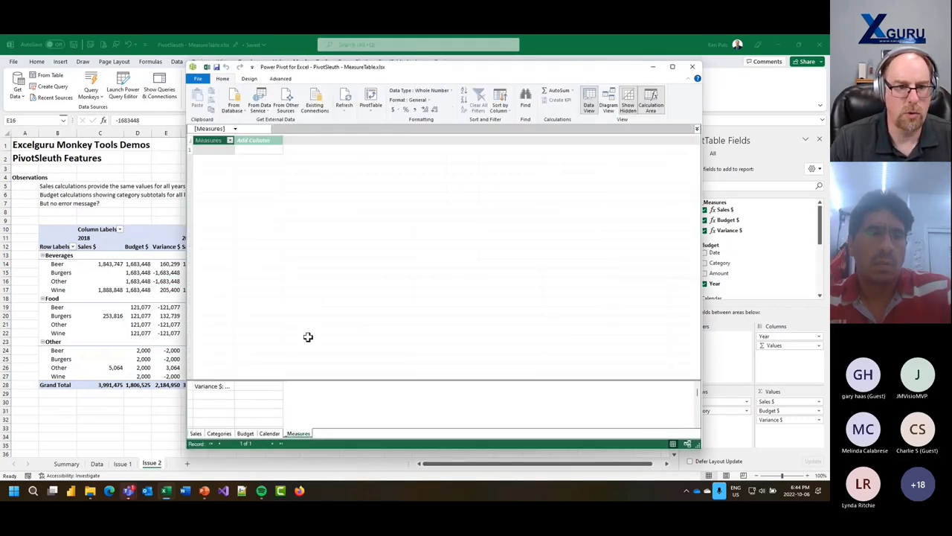
right_click(216, 141)
click(256, 223)
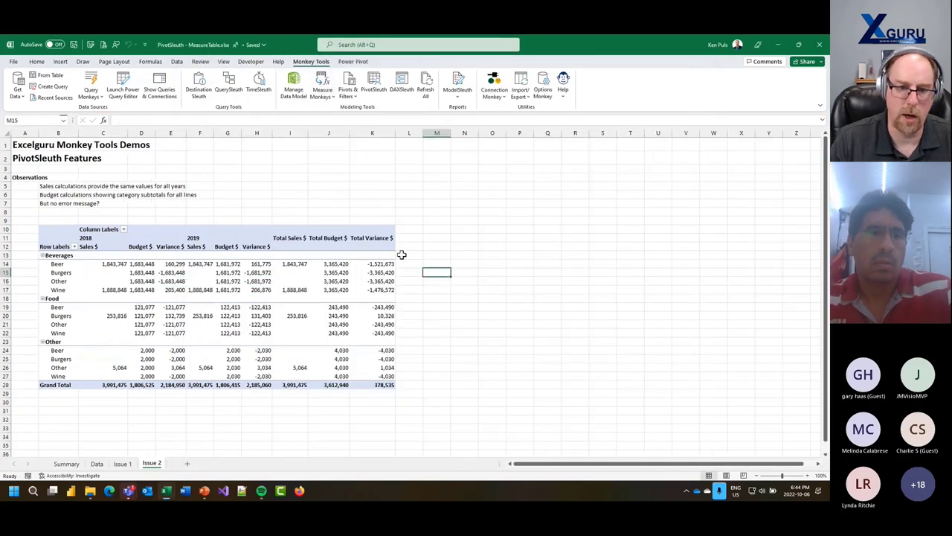
click(290, 281)
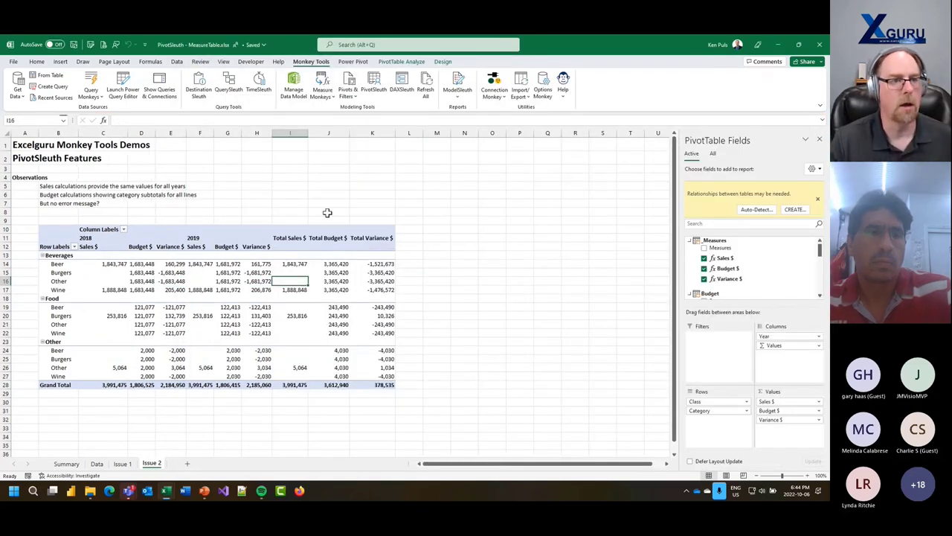
click(73, 45)
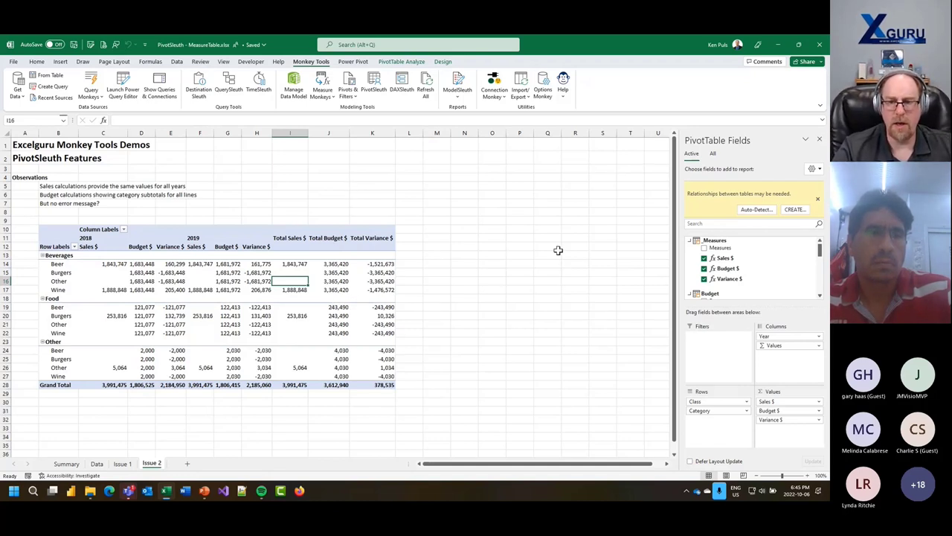
click(294, 83)
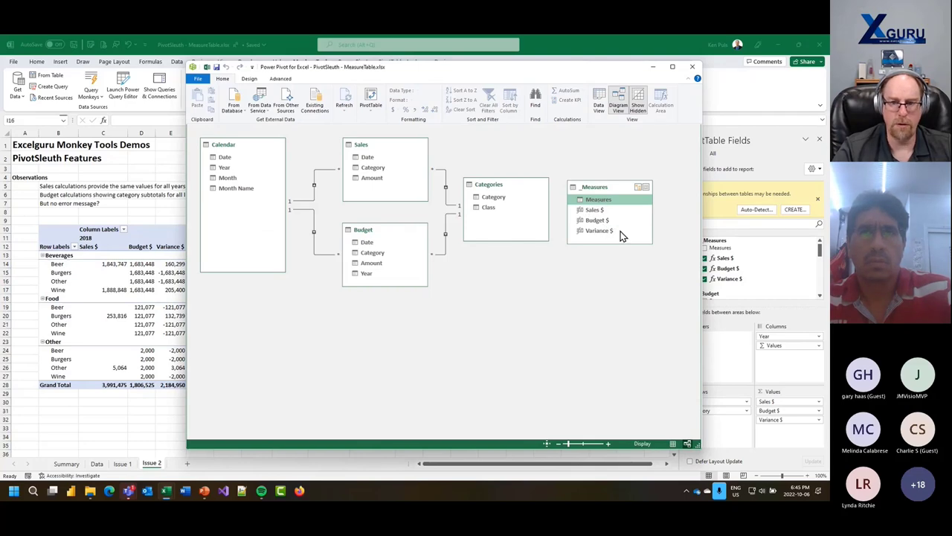
click(591, 51)
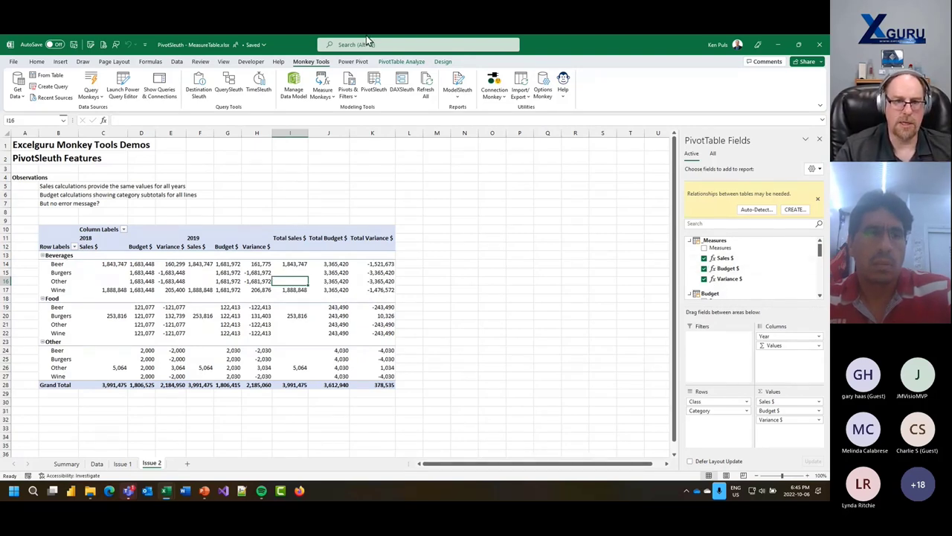
click(374, 85)
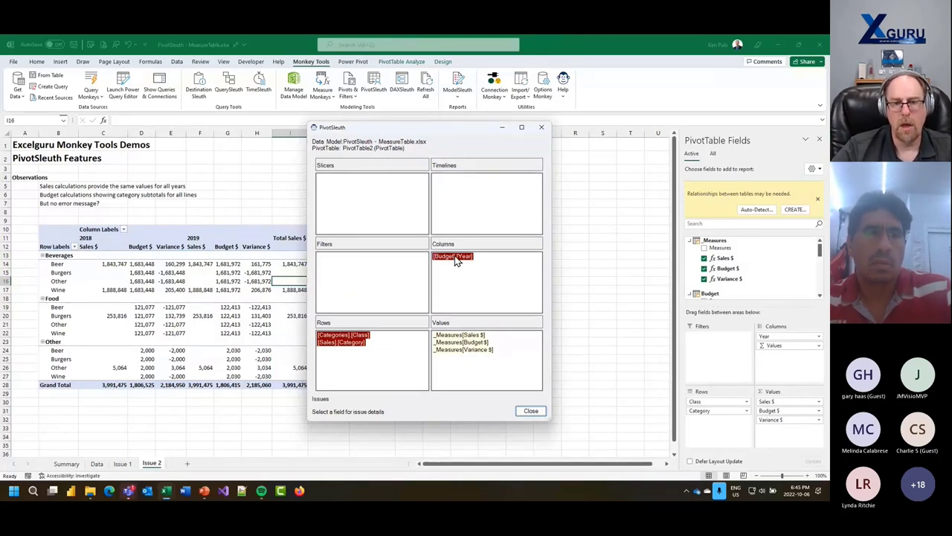
mouse_move(458, 260)
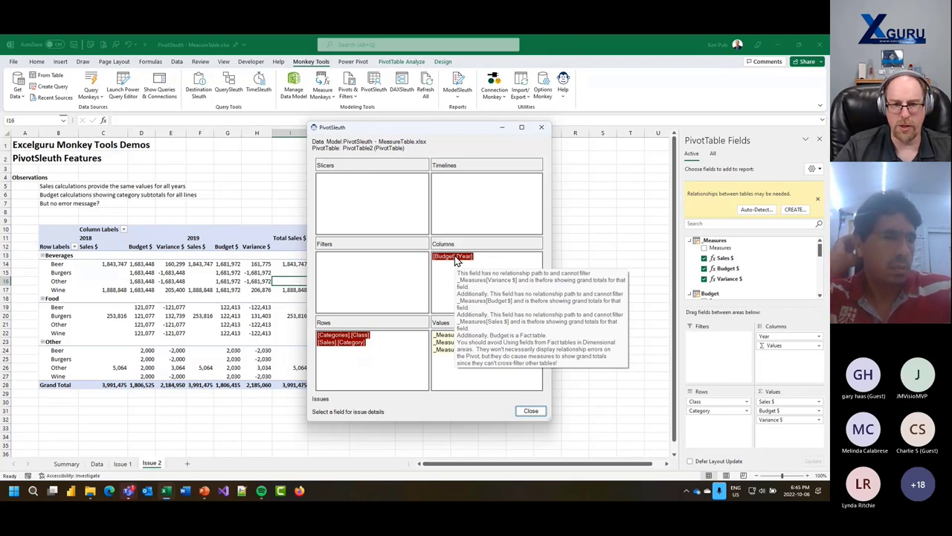
click(457, 259)
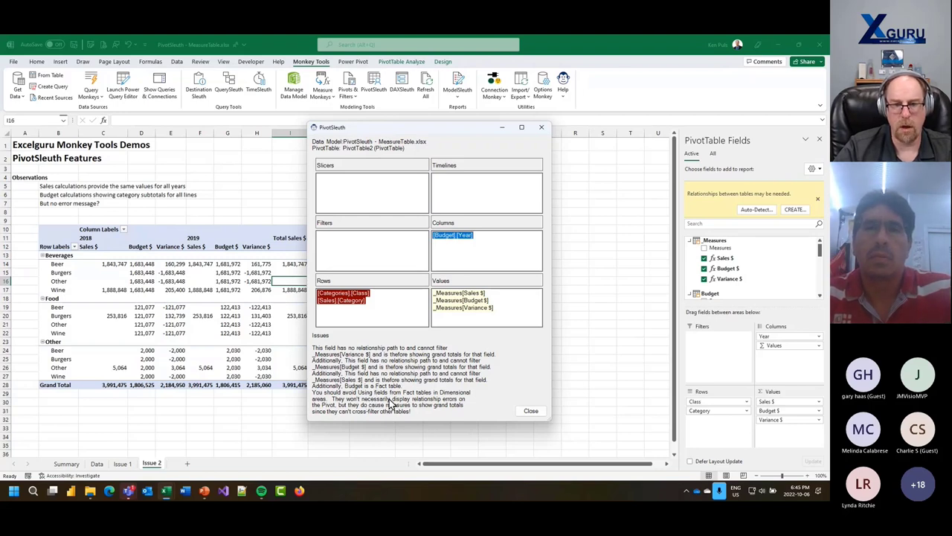
click(449, 298)
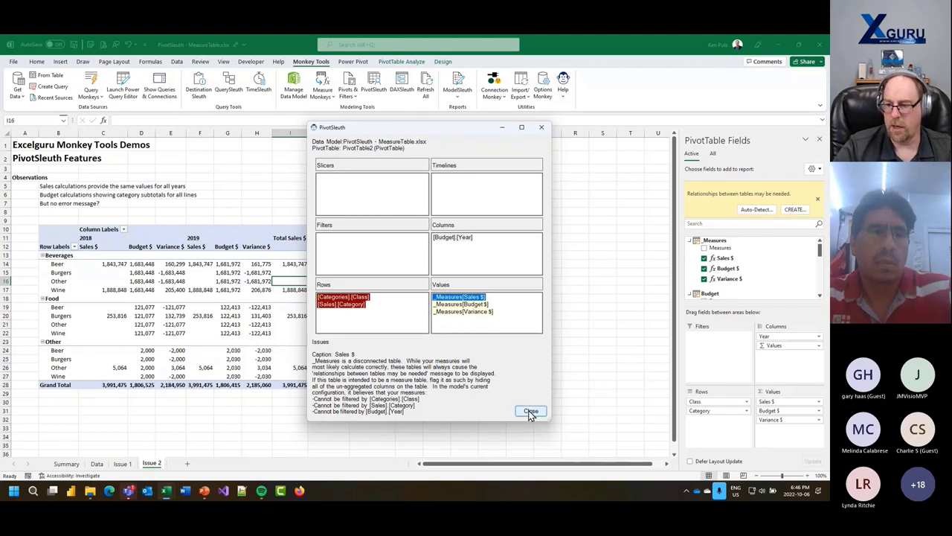
click(531, 412)
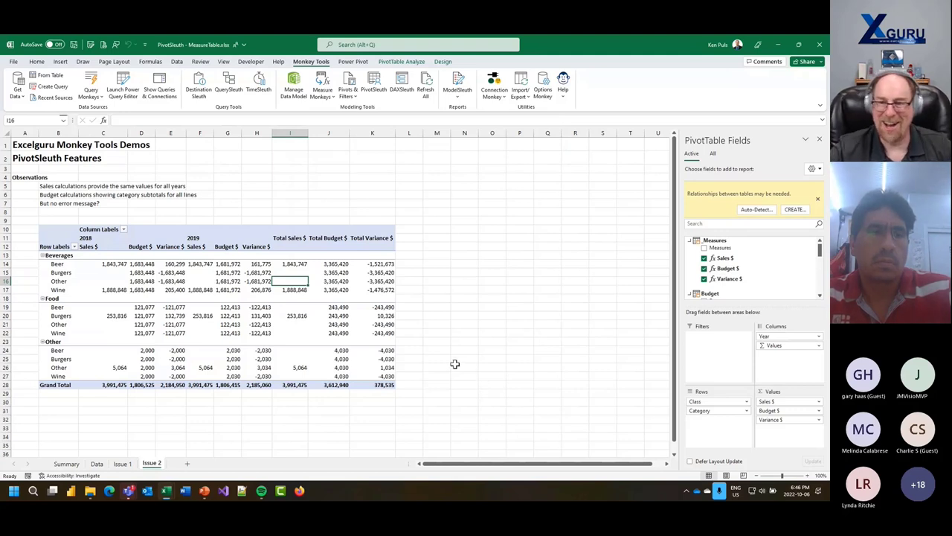
- Hide the Measures column of _Measures from client tools in Diagram View and close Power Pivot
click(297, 93)
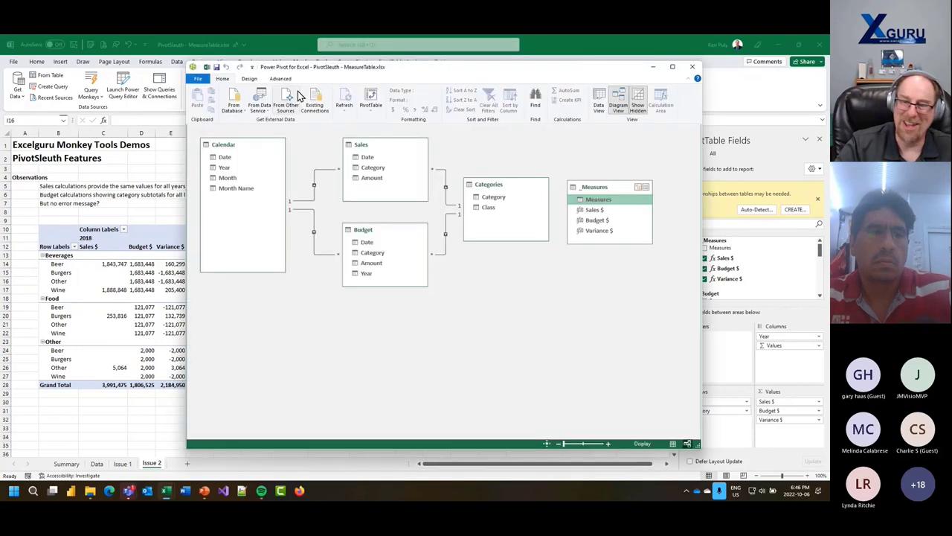
right_click(584, 199)
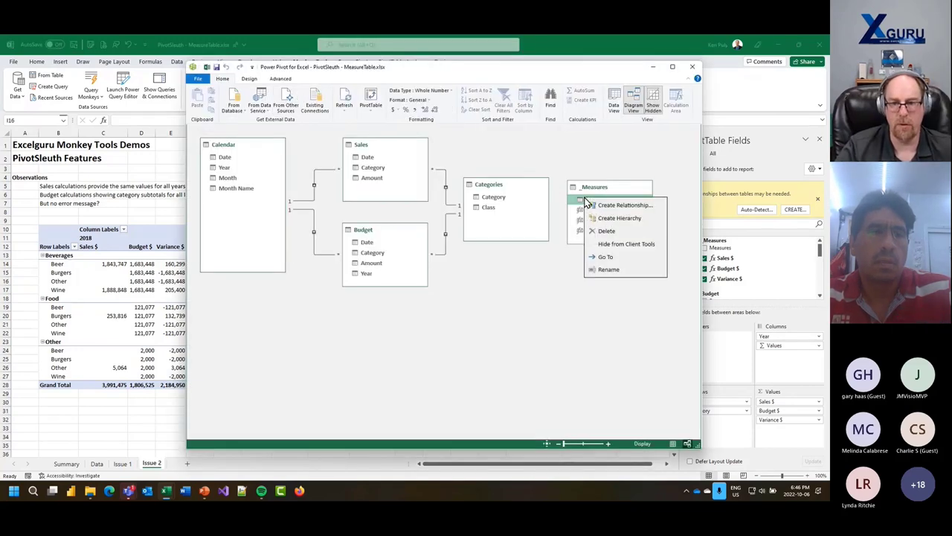
click(626, 245)
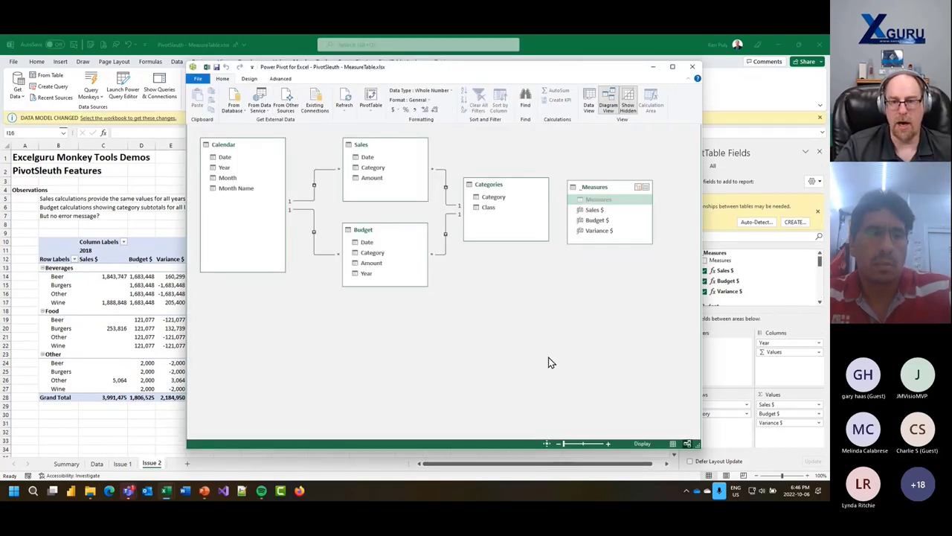
click(692, 67)
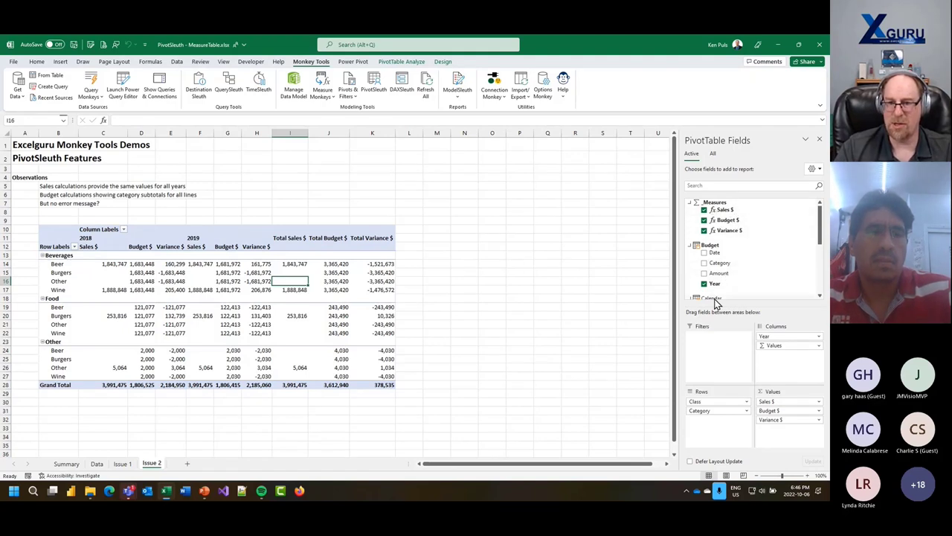
scroll(729, 276, down, 2)
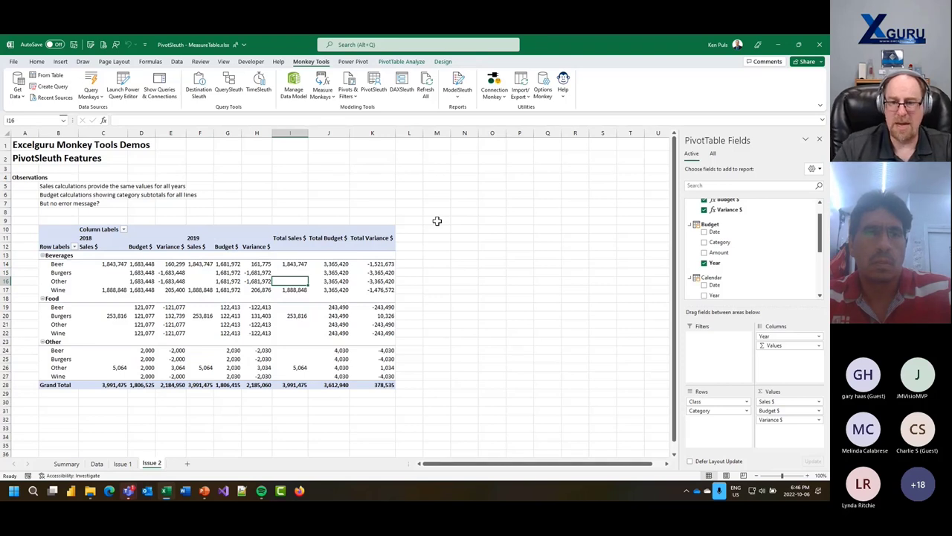
click(723, 225)
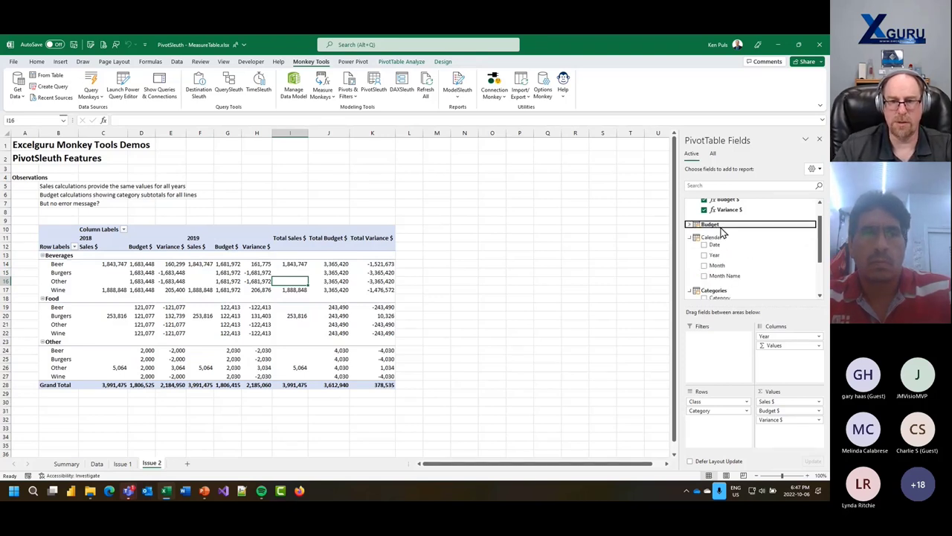
click(721, 226)
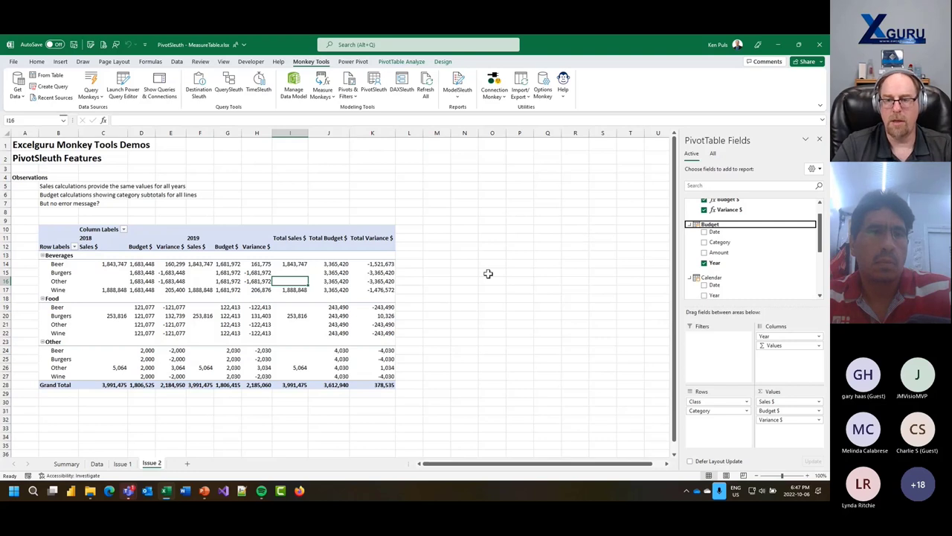
scroll(741, 259, up, 1)
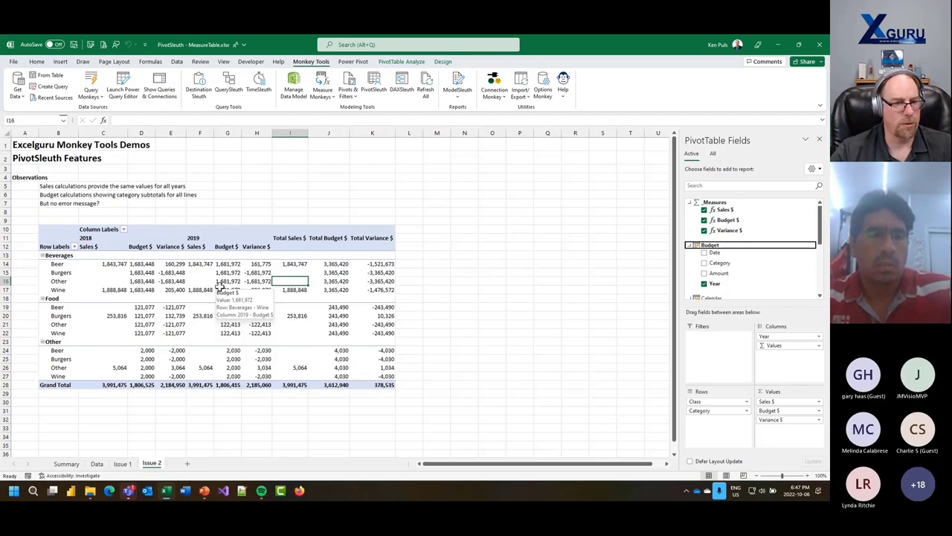
- Close MeasureTable without saving and open PivotSleuth - Complex.xlsx from File Explorer
click(25, 61)
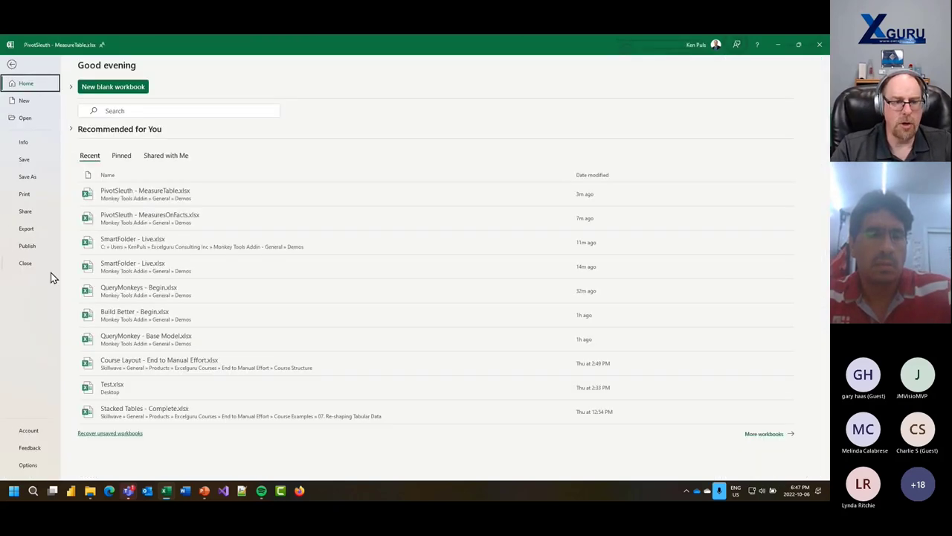
click(25, 261)
click(416, 272)
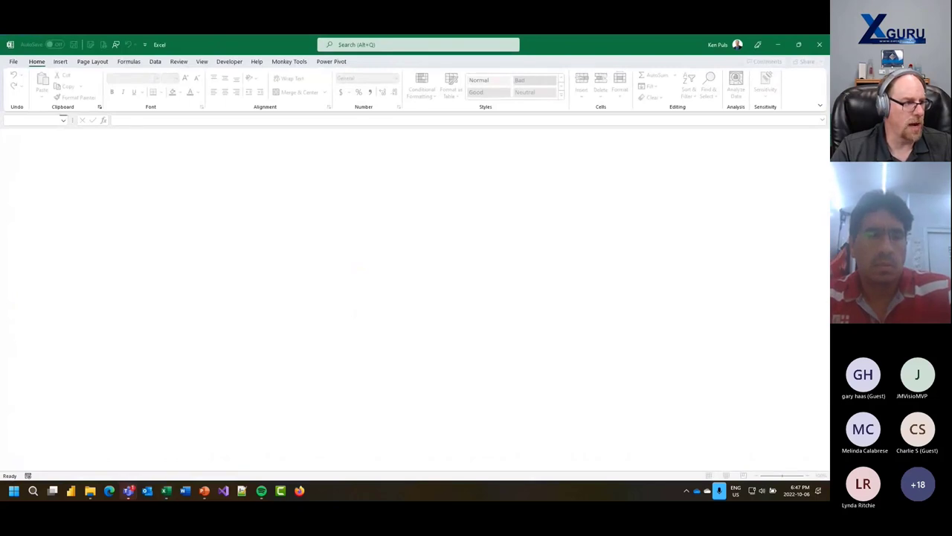
key(super+e)
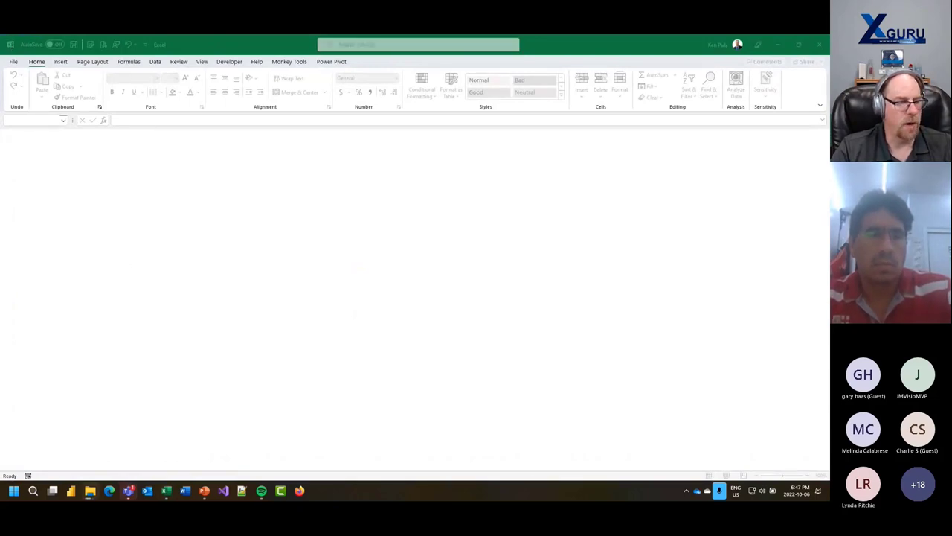
click(290, 276)
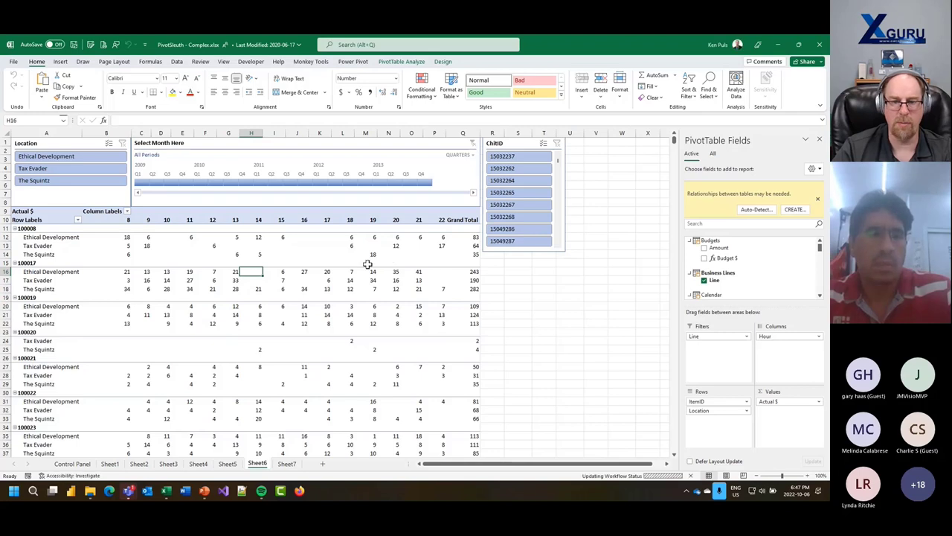
click(315, 62)
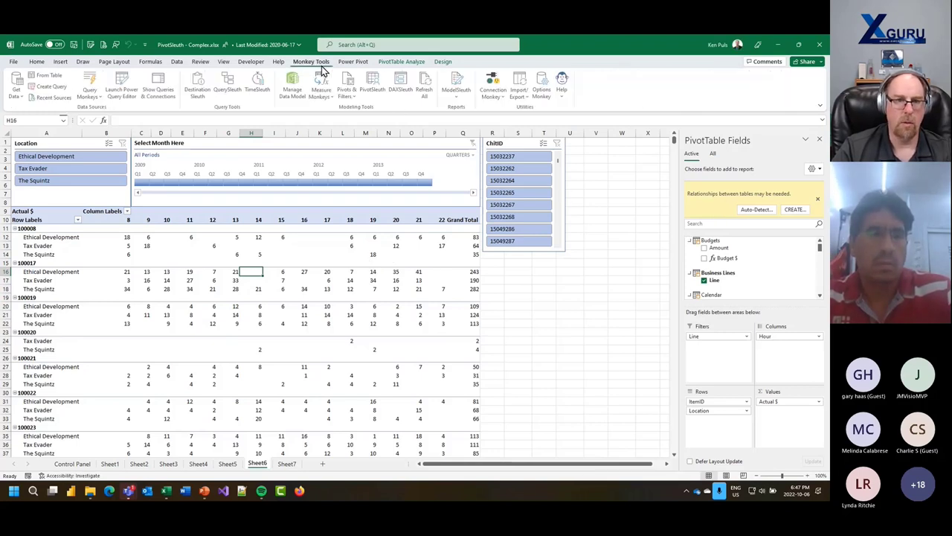
click(374, 83)
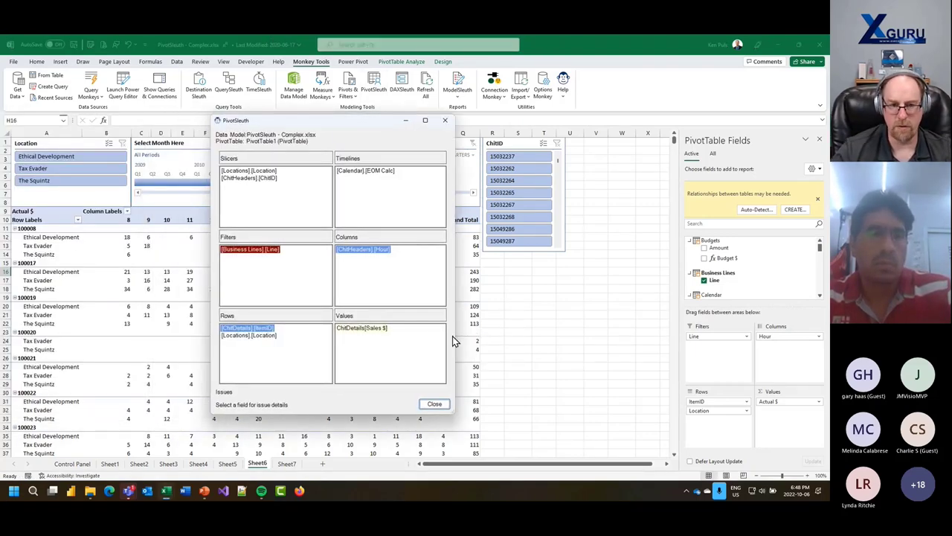
mouse_move(358, 257)
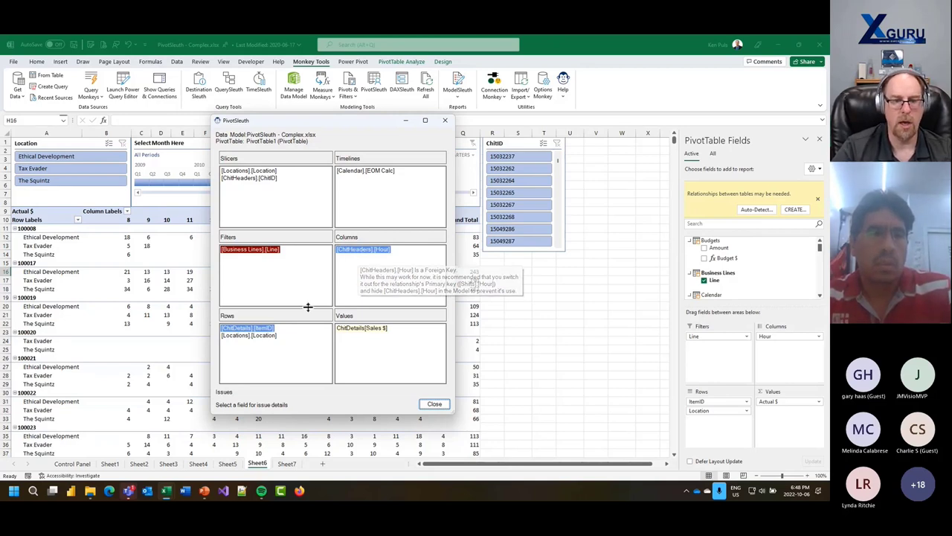
mouse_move(264, 333)
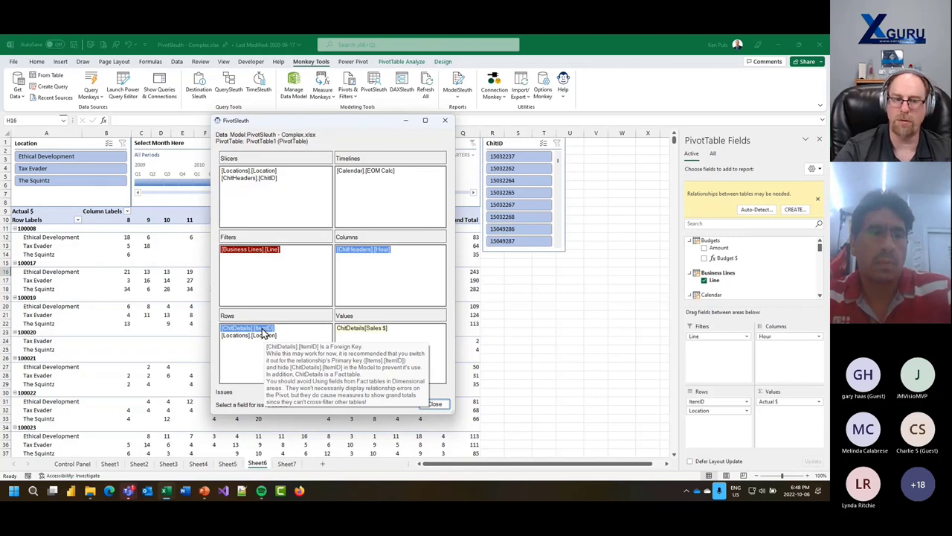
mouse_move(257, 255)
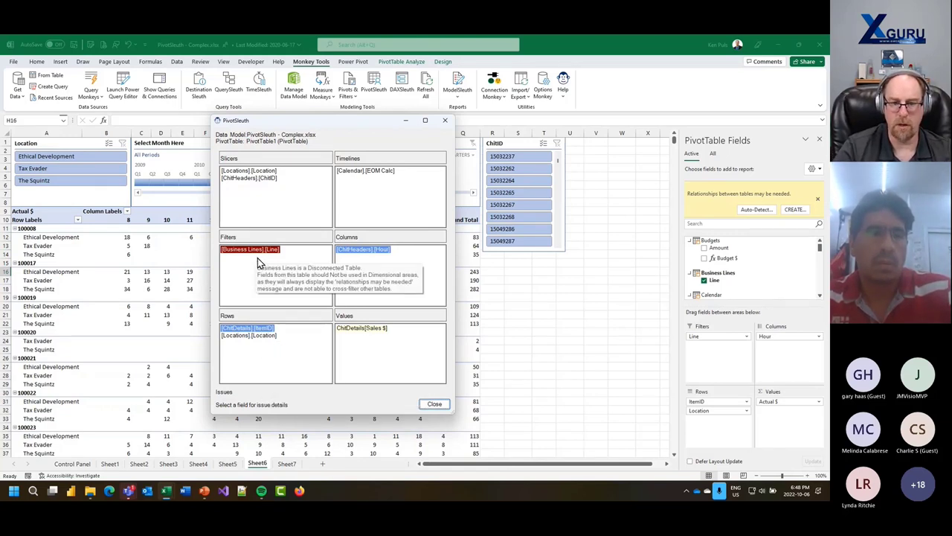
mouse_move(349, 334)
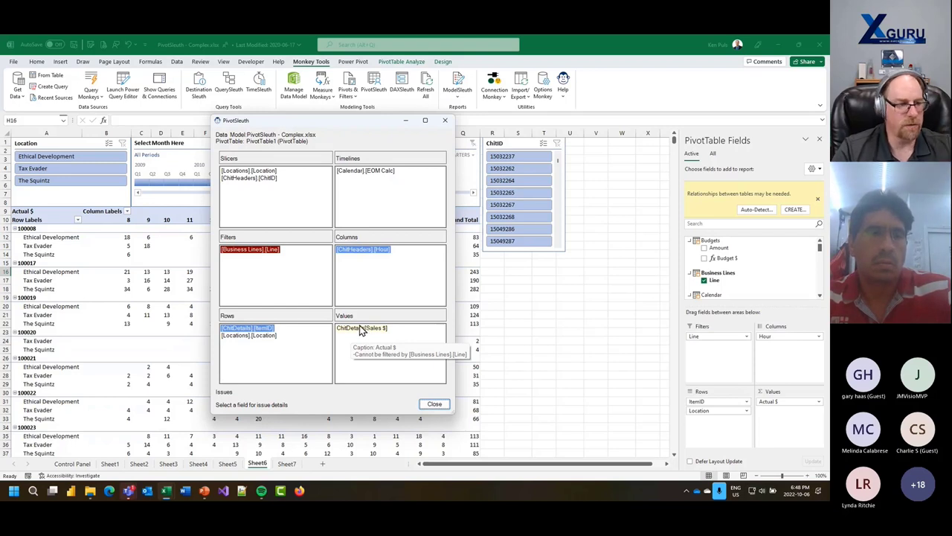
click(434, 404)
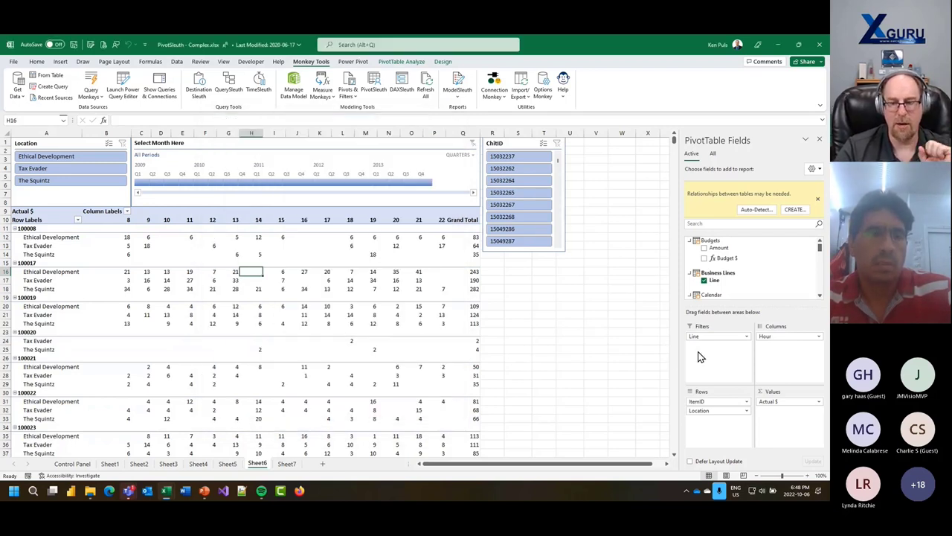
- Remove the Business Lines Line field from the pivot's Filters and re-run PivotSleuth
drag(704, 336, 716, 279)
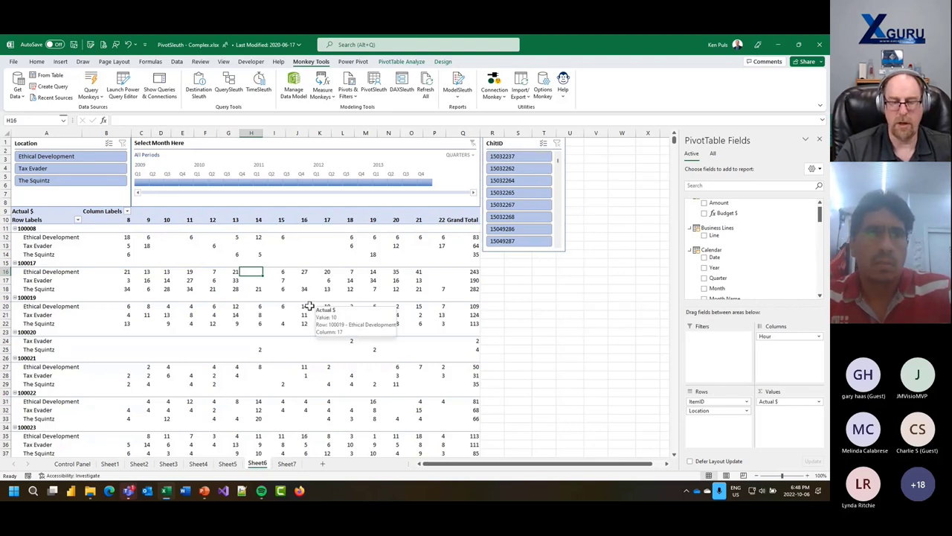
click(375, 86)
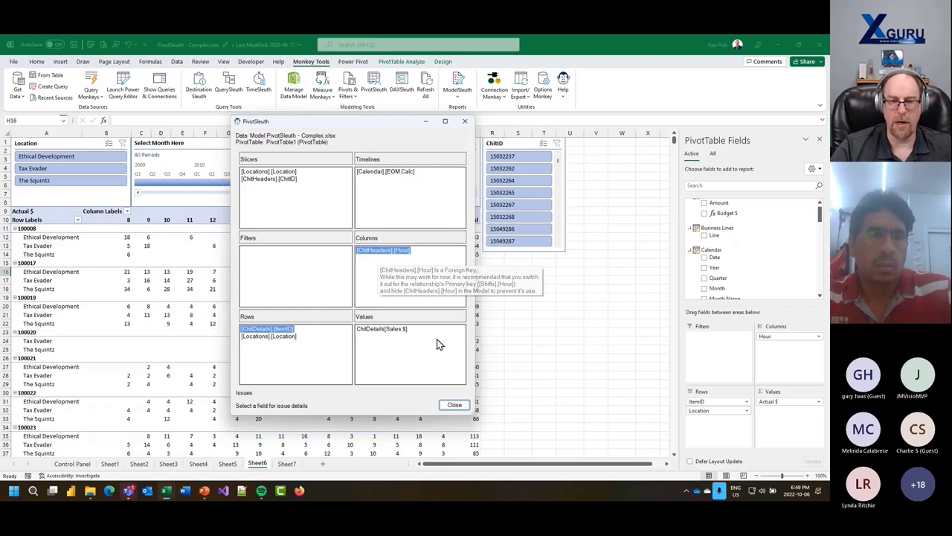
- Close the PivotSleuth report flagging ChitHeaders[Hour] to return to the Sheet6 pivot
click(454, 406)
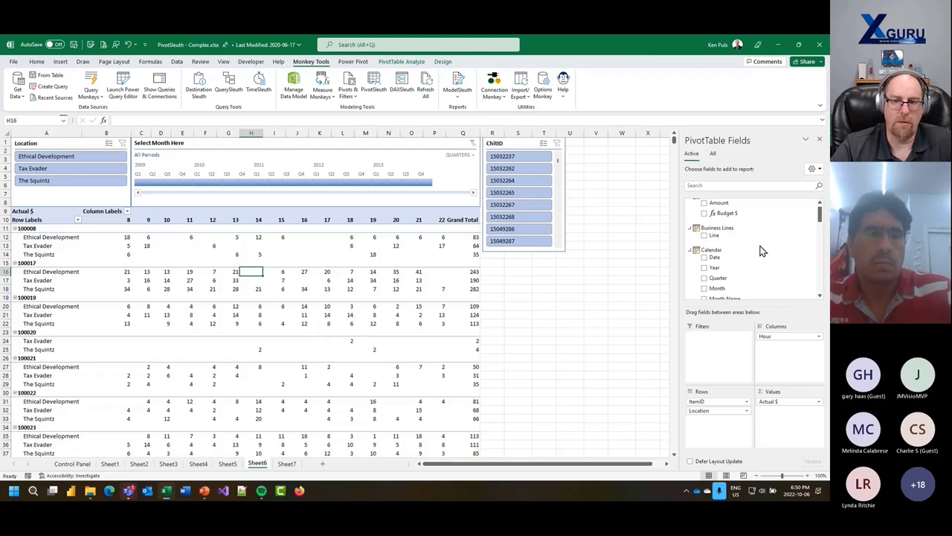
- Open the data model diagram and hide ChitDetails' ChitID, ItemID, Units and Amount from client tools
scroll(759, 251, up, 1)
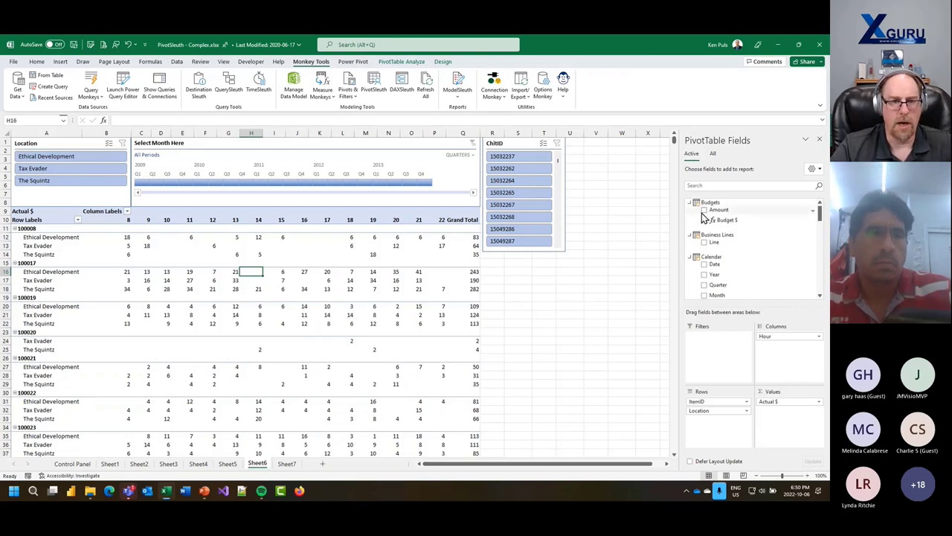
click(294, 86)
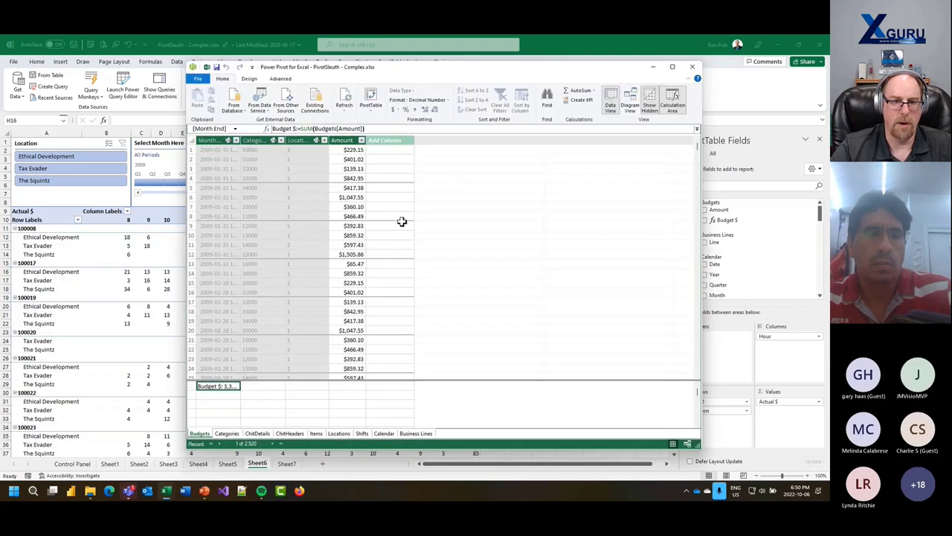
click(630, 102)
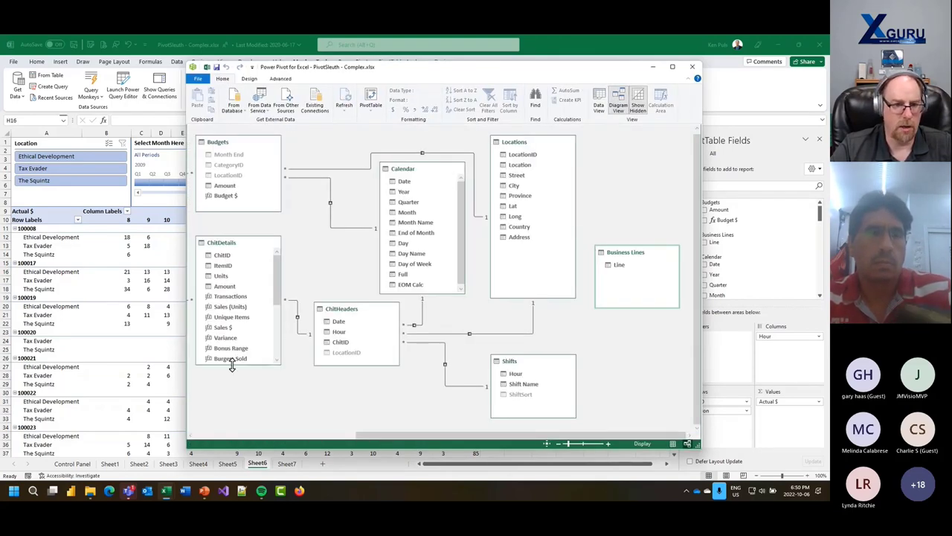
drag(233, 364, 233, 408)
click(223, 256)
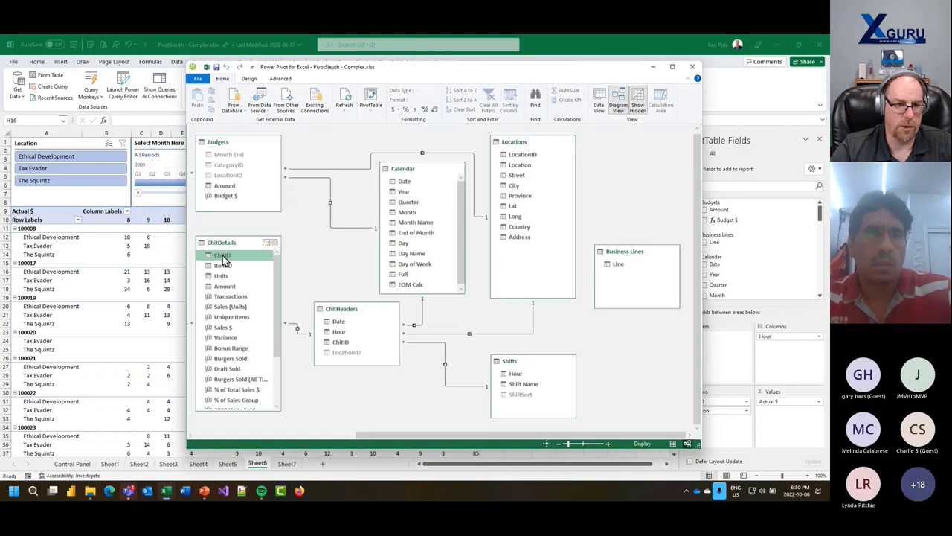
shift+click(226, 287)
right_click(226, 288)
click(262, 319)
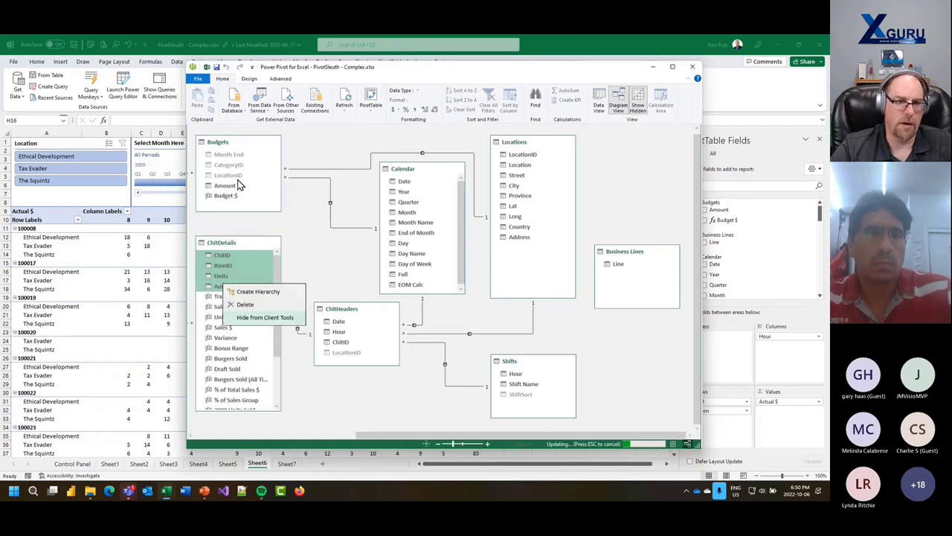
- Hide the Budgets Amount field from client tools and close Power Pivot
click(223, 186)
right_click(224, 188)
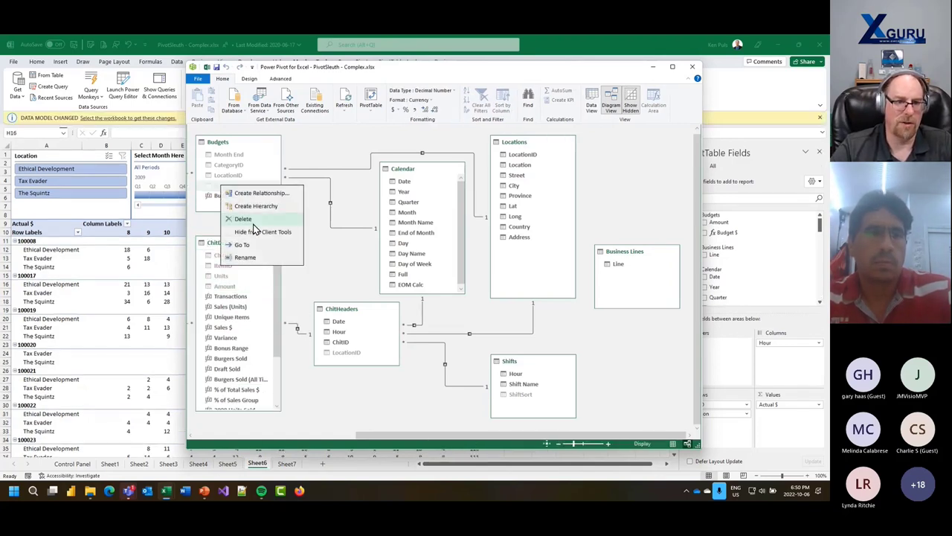
click(262, 215)
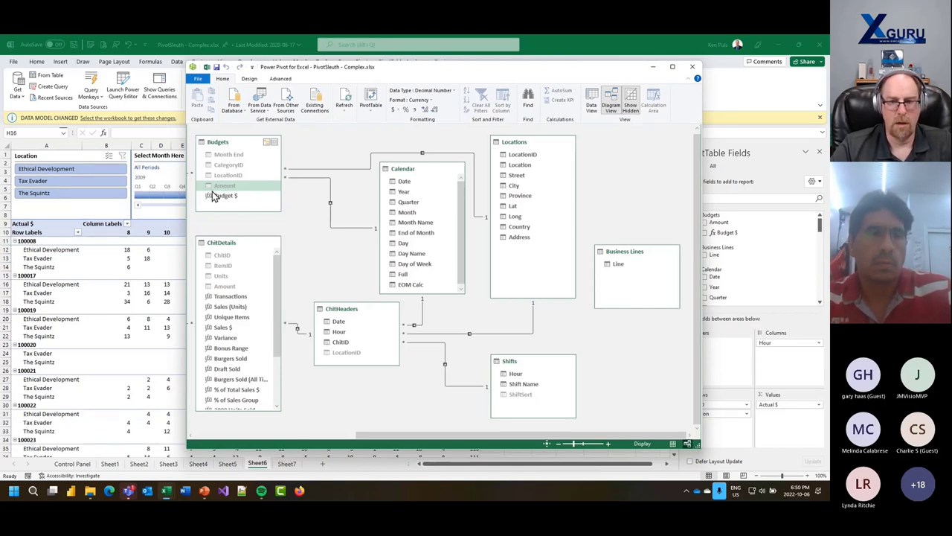
click(692, 66)
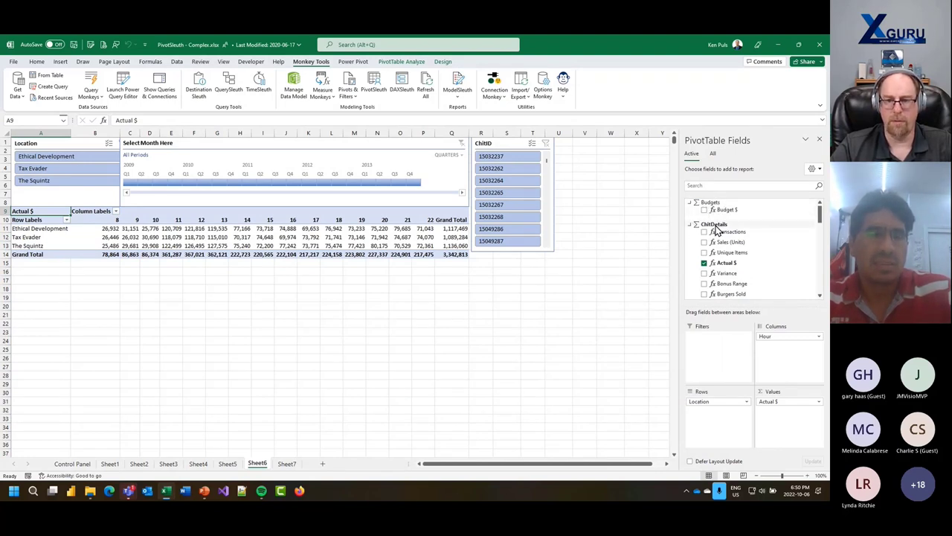
click(712, 226)
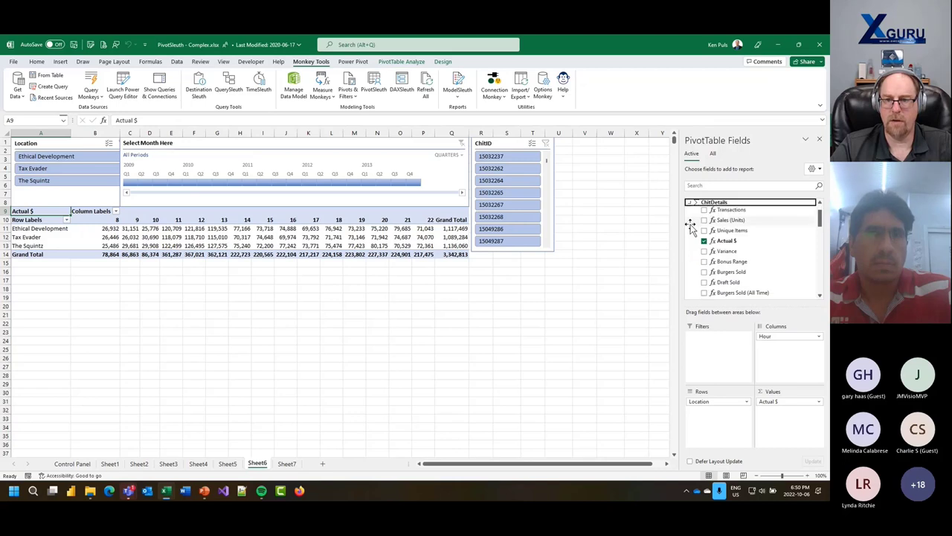
scroll(721, 224, down, 1)
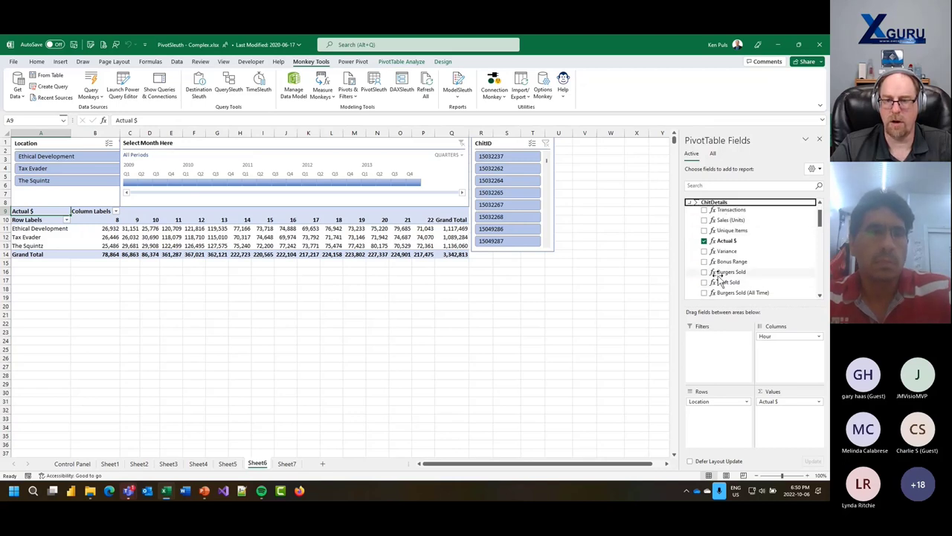
click(718, 186)
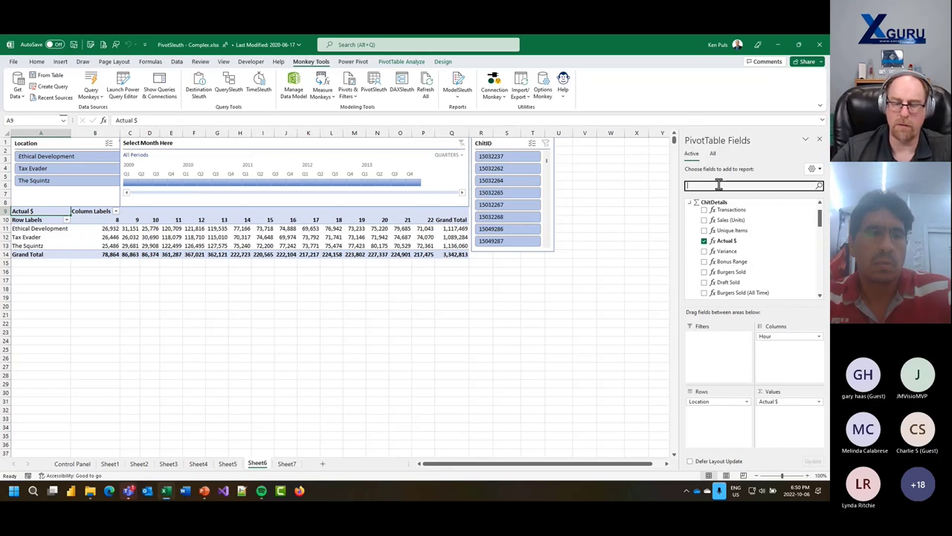
click(694, 203)
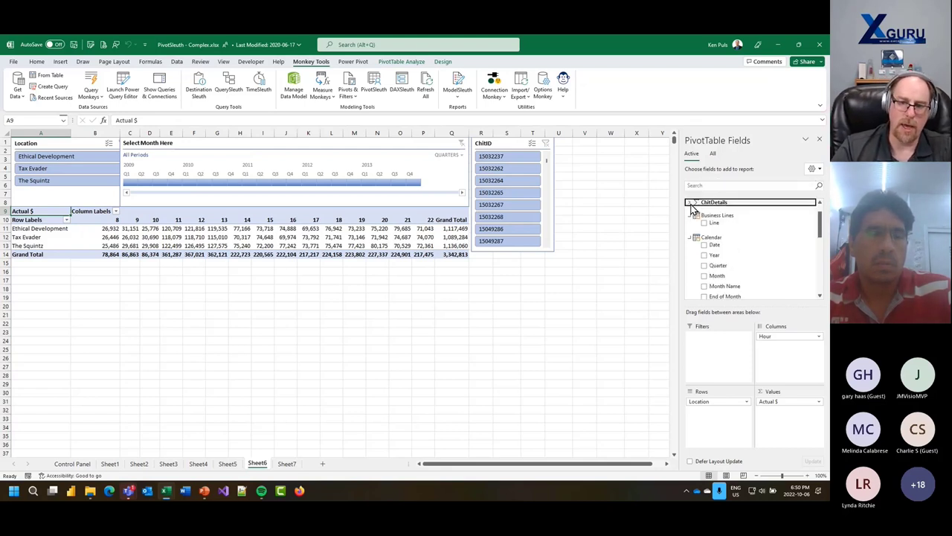
scroll(714, 251, up, 1)
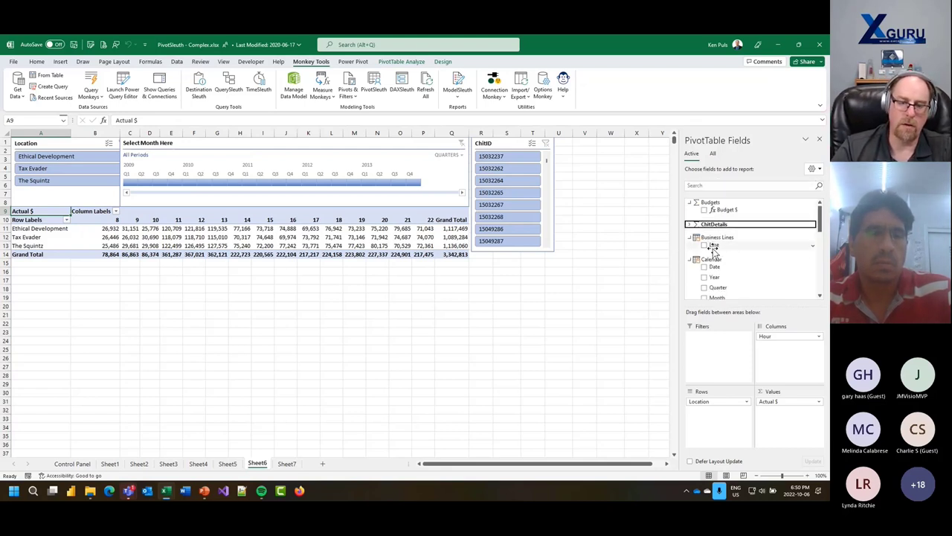
click(300, 246)
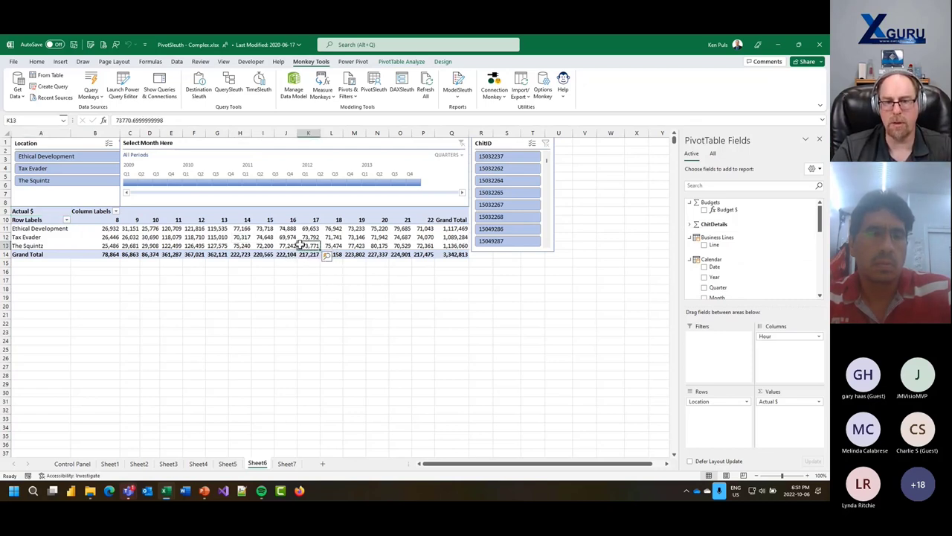
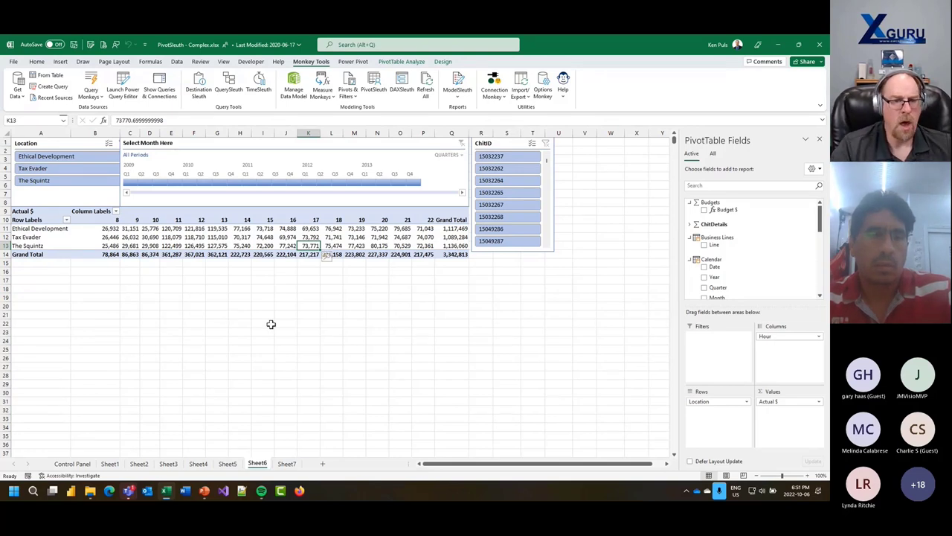
- Launch DAXSleuth, enlarge it, and widen the measures tree so full measure names show
click(404, 88)
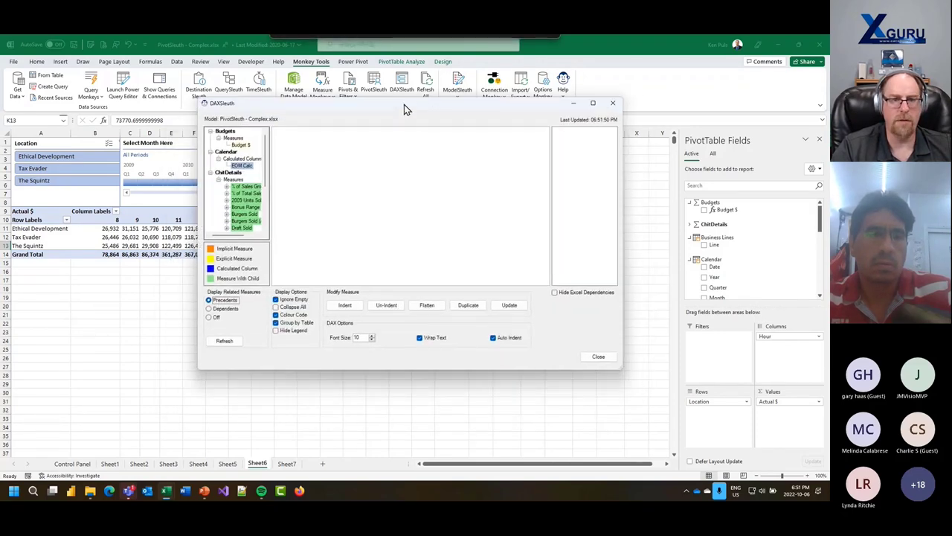
drag(393, 106, 362, 91)
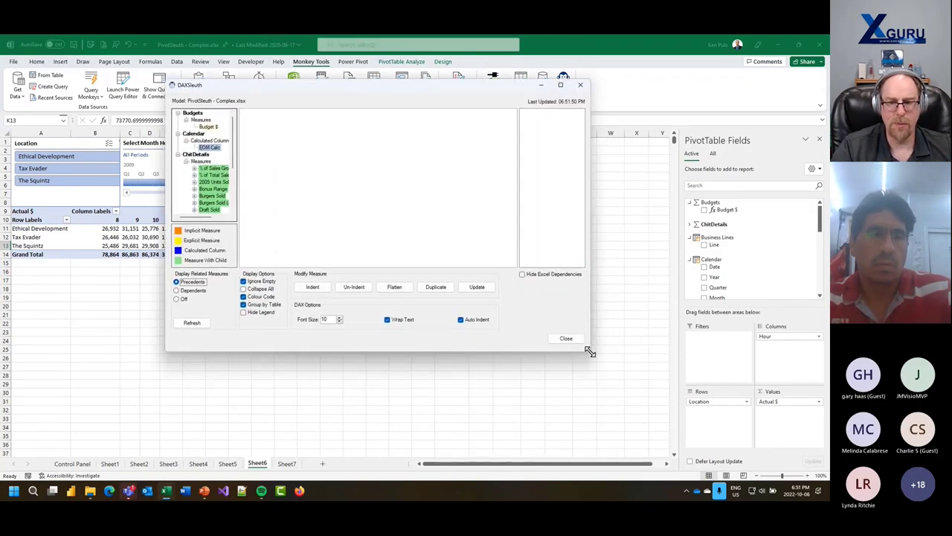
drag(588, 350, 664, 443)
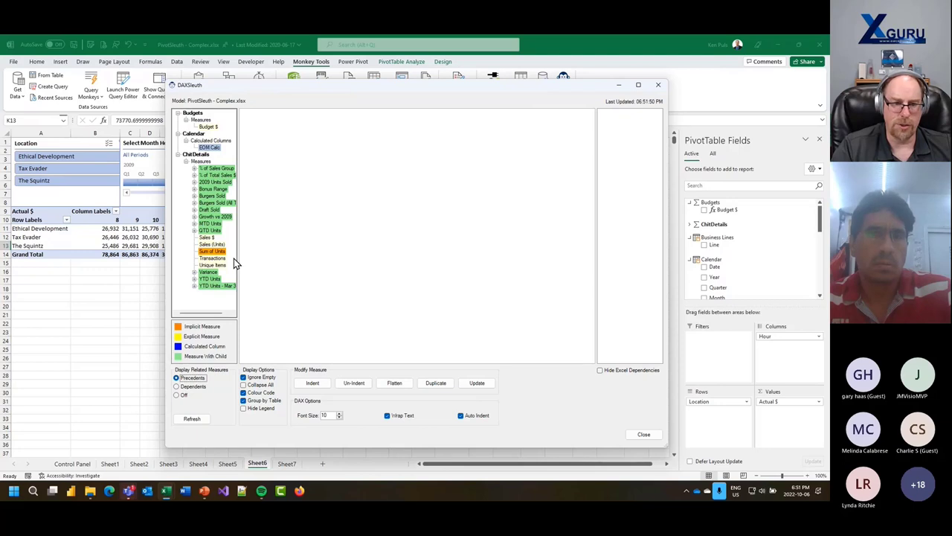
drag(239, 256, 269, 263)
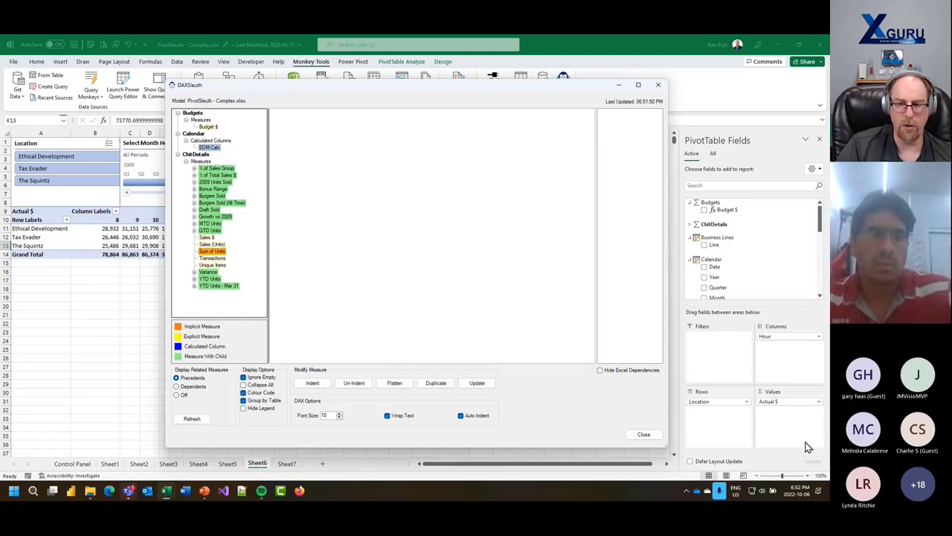
click(777, 230)
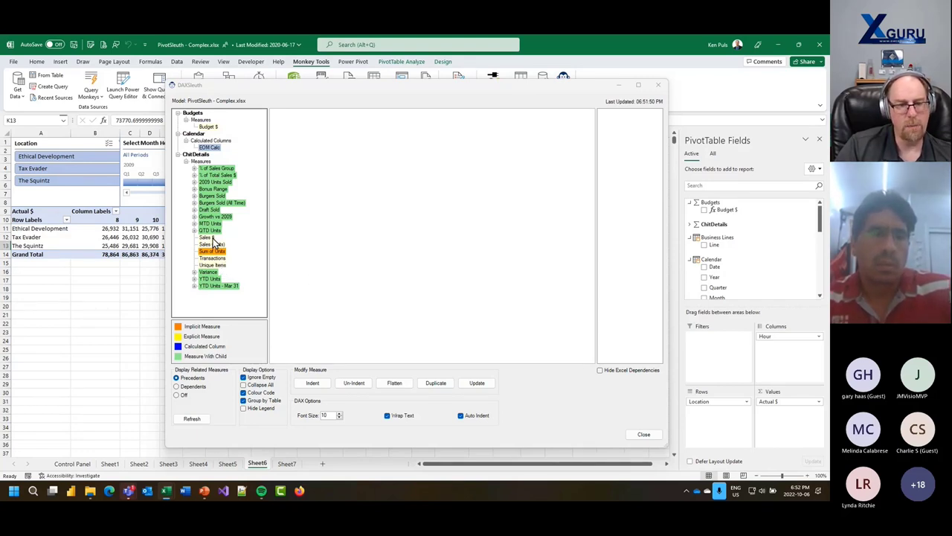
- Show EOM Calc's EOMONTH([Date], 0) formula and jump to its dependent Select Month Here timeline
click(211, 148)
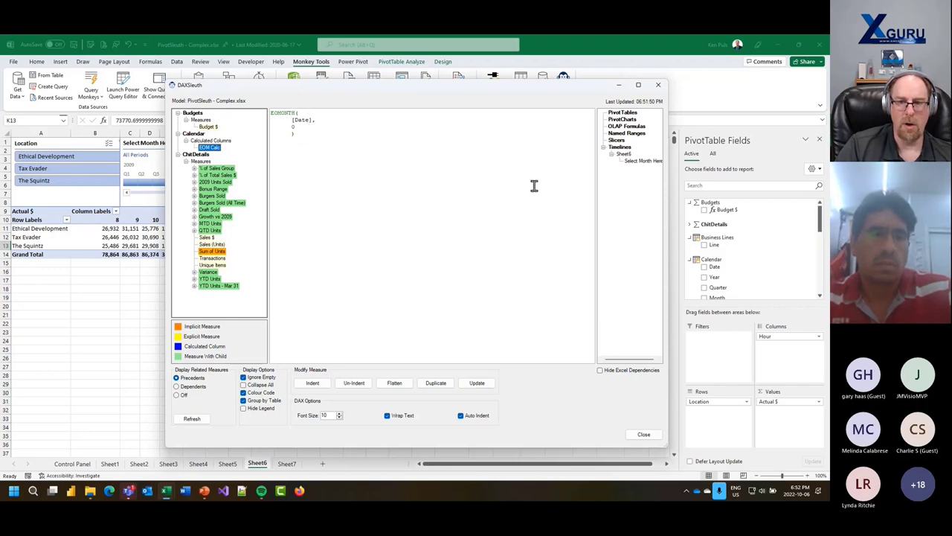
click(630, 163)
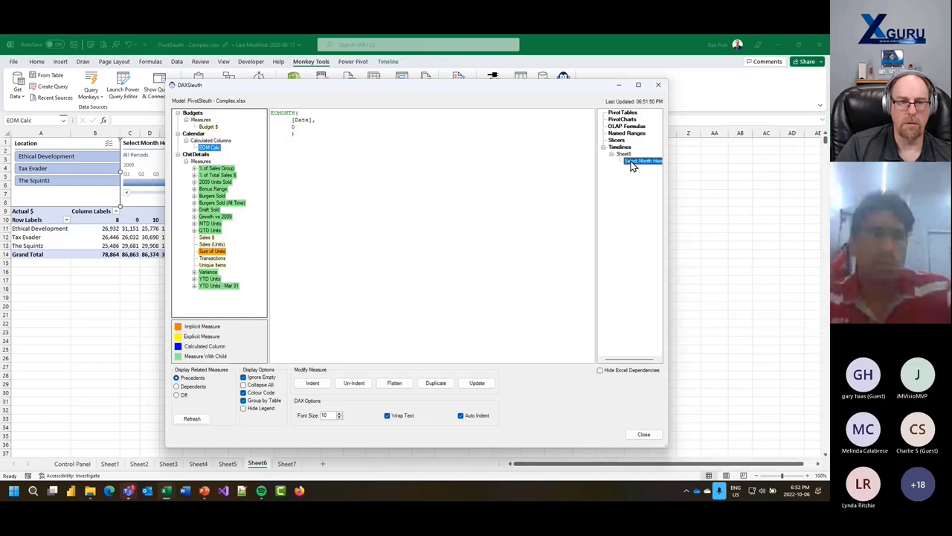
drag(402, 85, 529, 117)
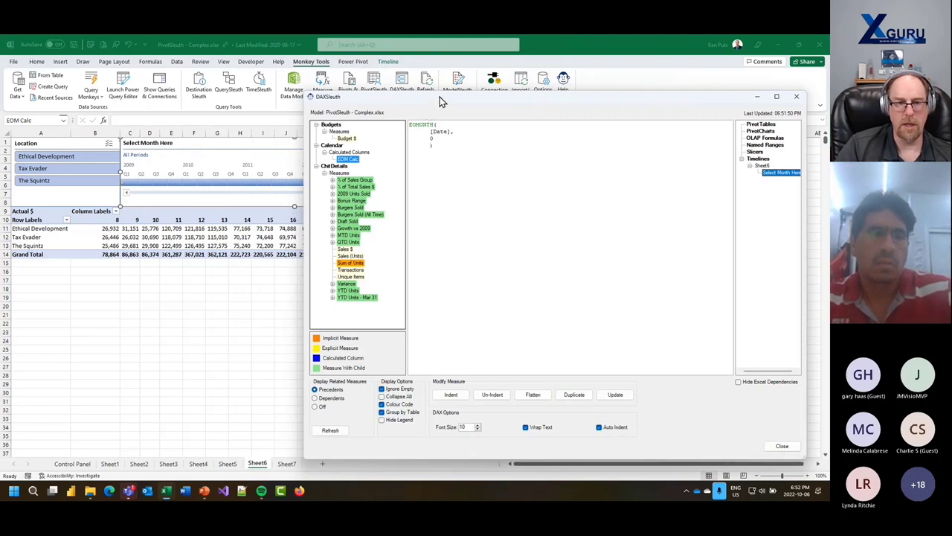
drag(440, 97, 412, 93)
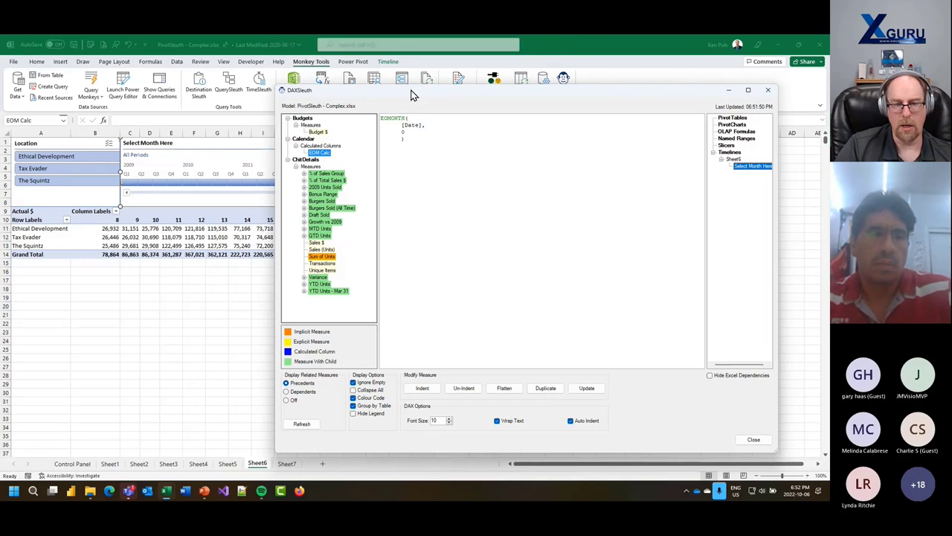
- Open the data model in Power Pivot with implicit measures shown and view the ChitDetails table
click(293, 79)
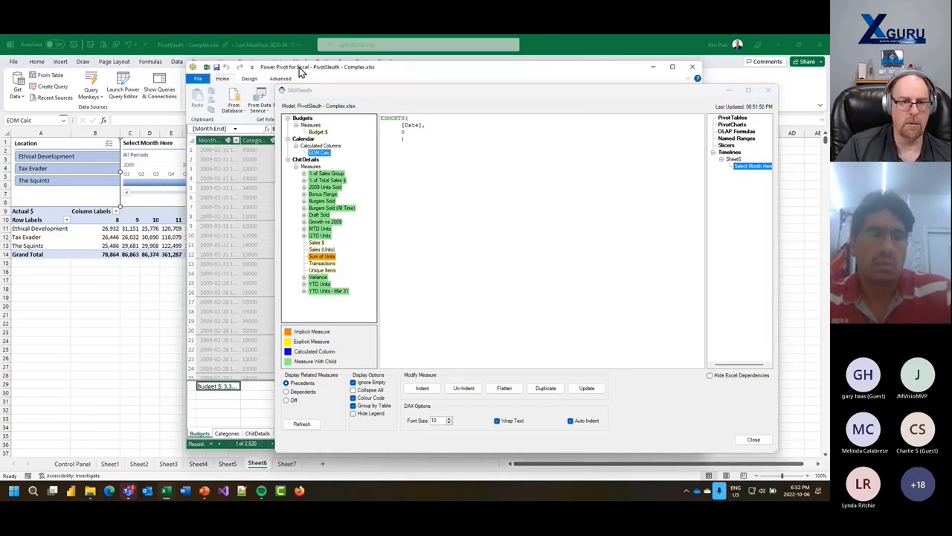
drag(149, 63, 130, 64)
click(112, 70)
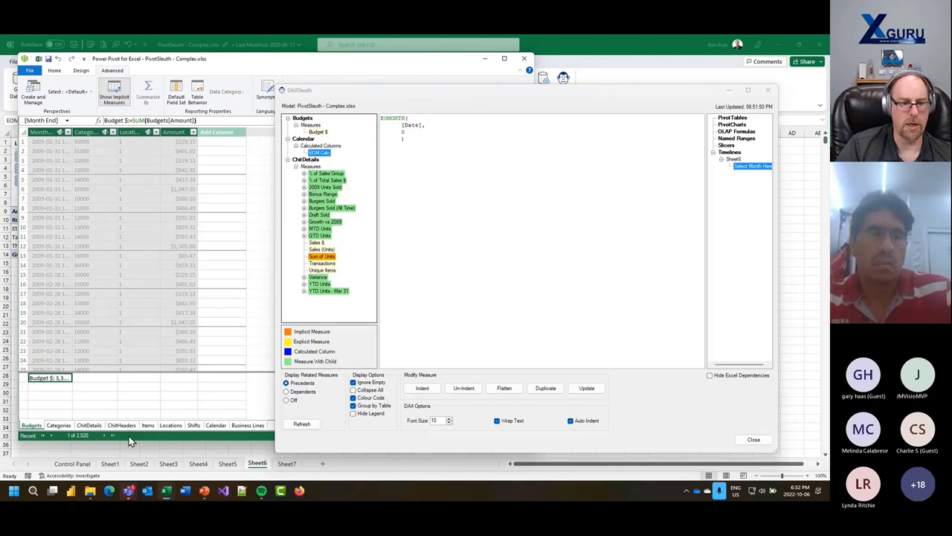
click(59, 425)
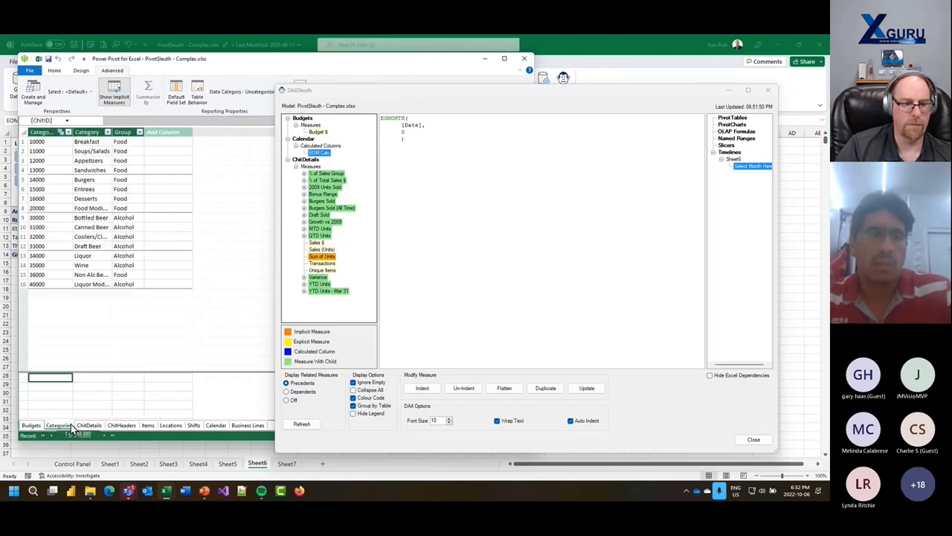
click(86, 424)
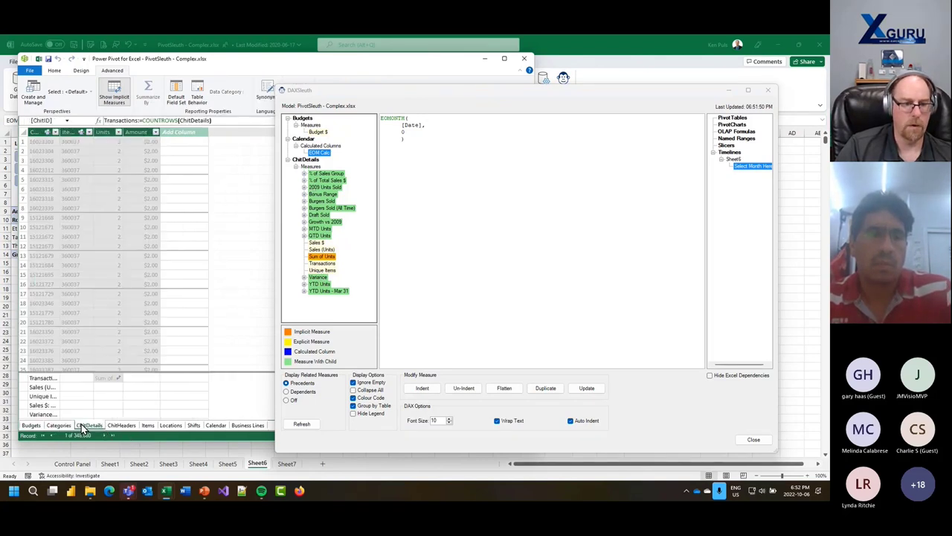
- Delete the Sum of Units measure from the model and close Power Pivot
click(109, 381)
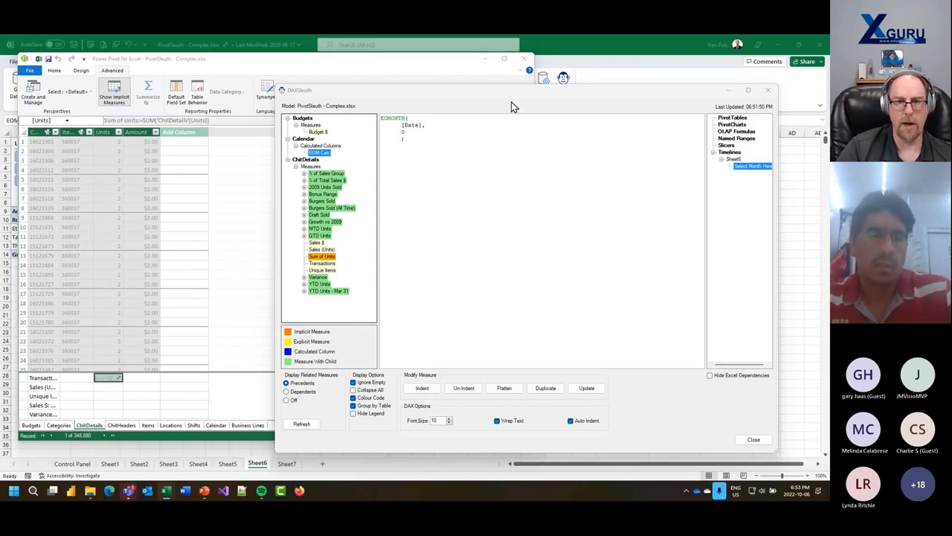
click(769, 92)
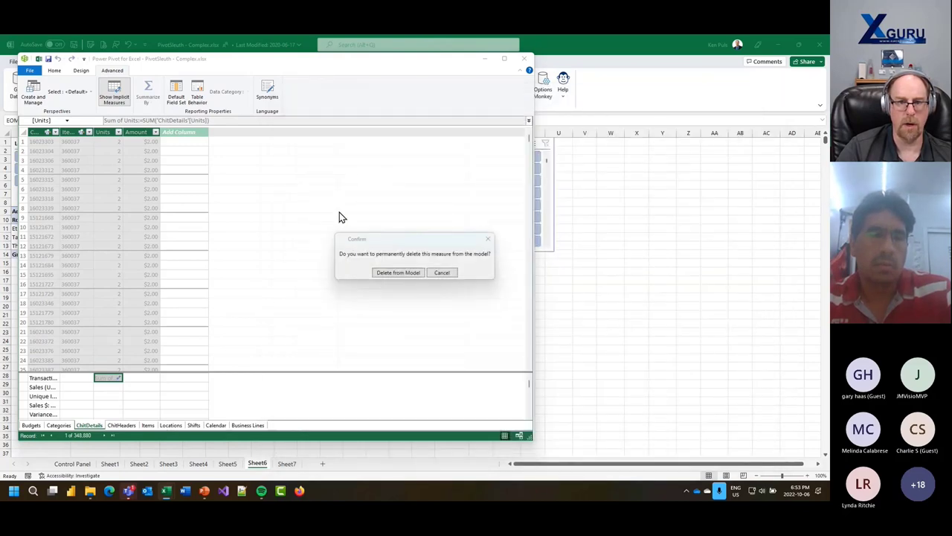
click(399, 274)
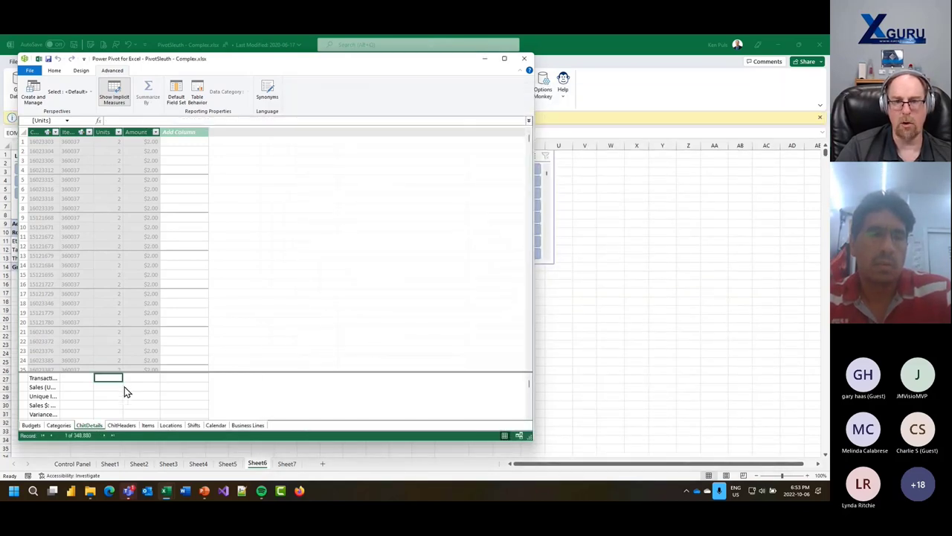
click(526, 63)
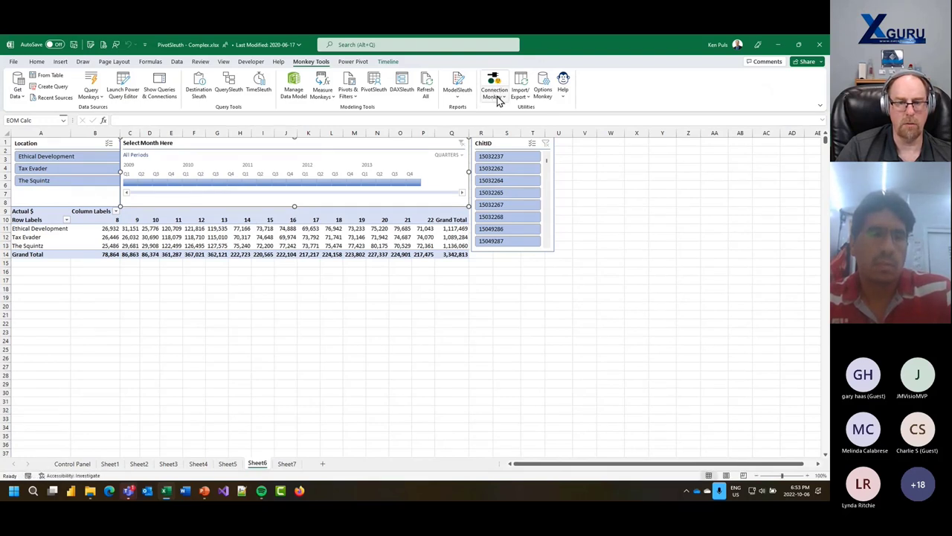
- Reload the data model via Connection Monkey and reopen DAXSleuth enlarged with a wider measures tree
click(499, 95)
click(508, 122)
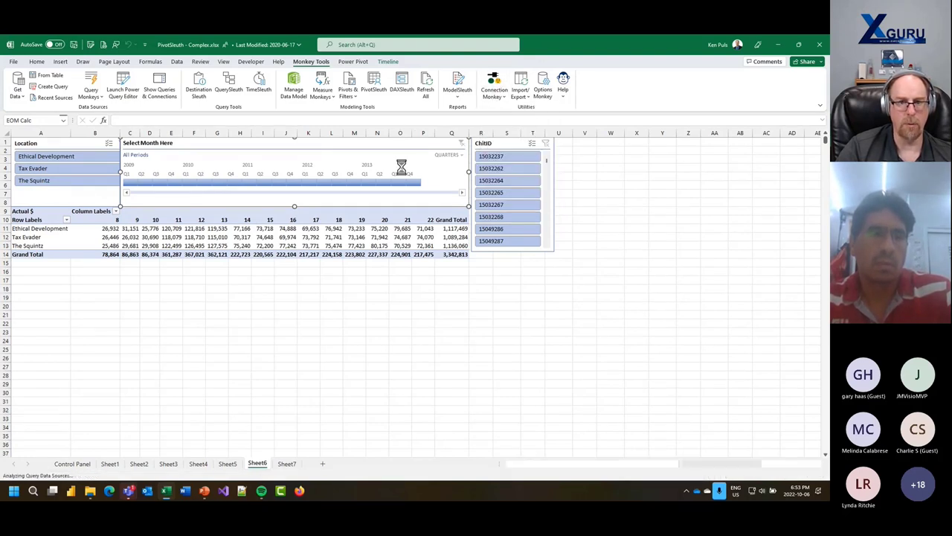
click(438, 287)
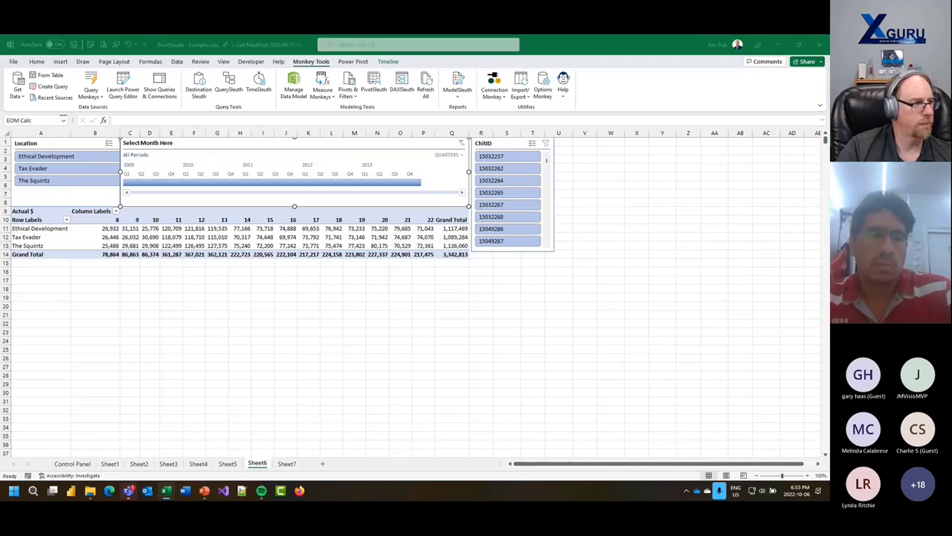
drag(558, 104, 479, 97)
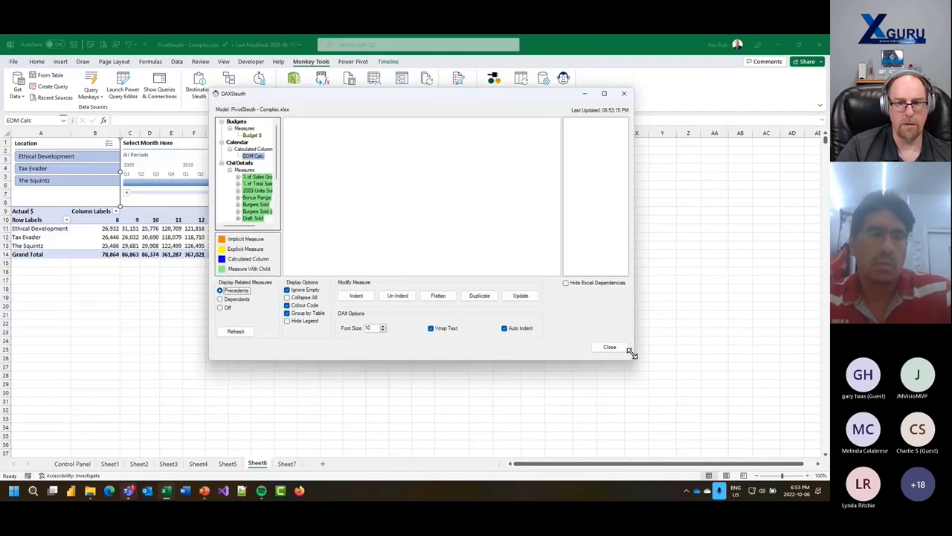
drag(634, 360, 727, 461)
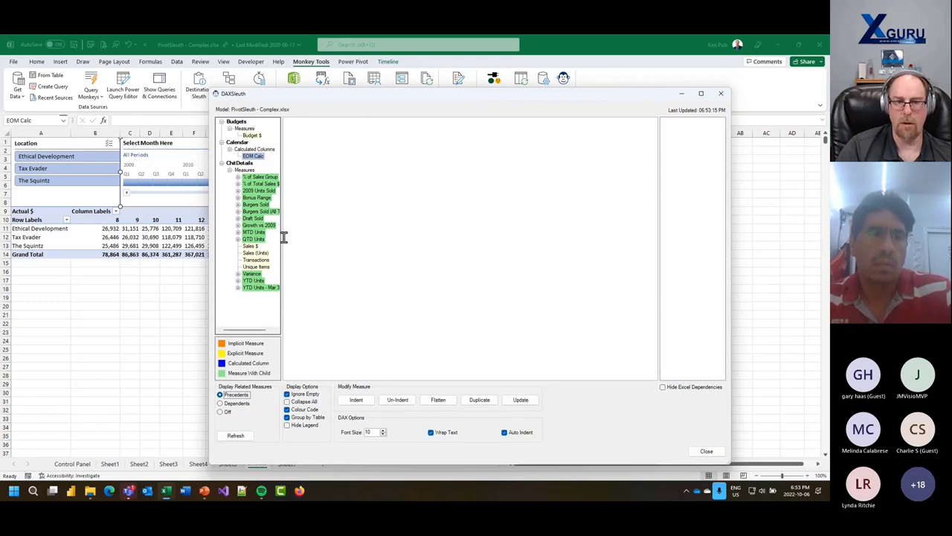
drag(281, 235, 311, 236)
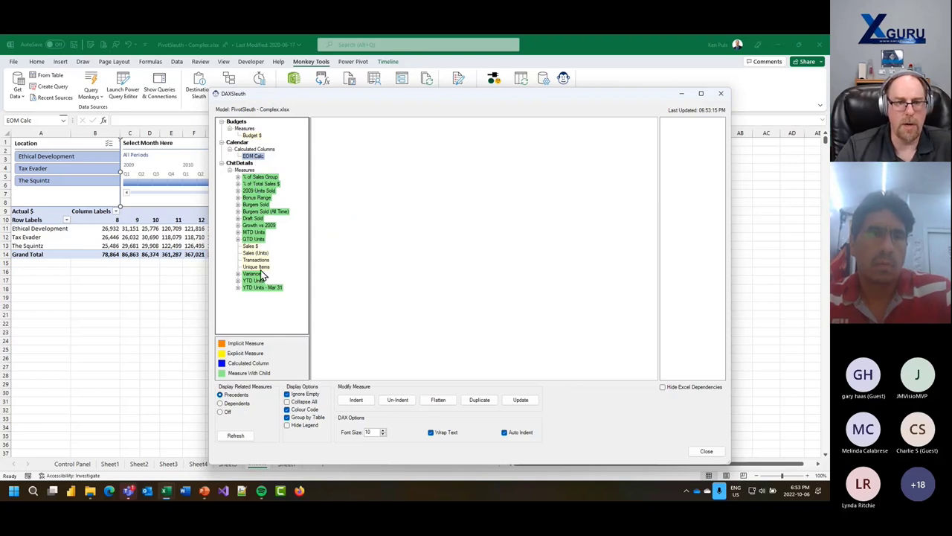
- Show the Sales $ formula and visit its Sheet1, Sheet2, Sheet4, Sheet6 pivots, Chart 1 and Sheet7 cube formula
click(251, 246)
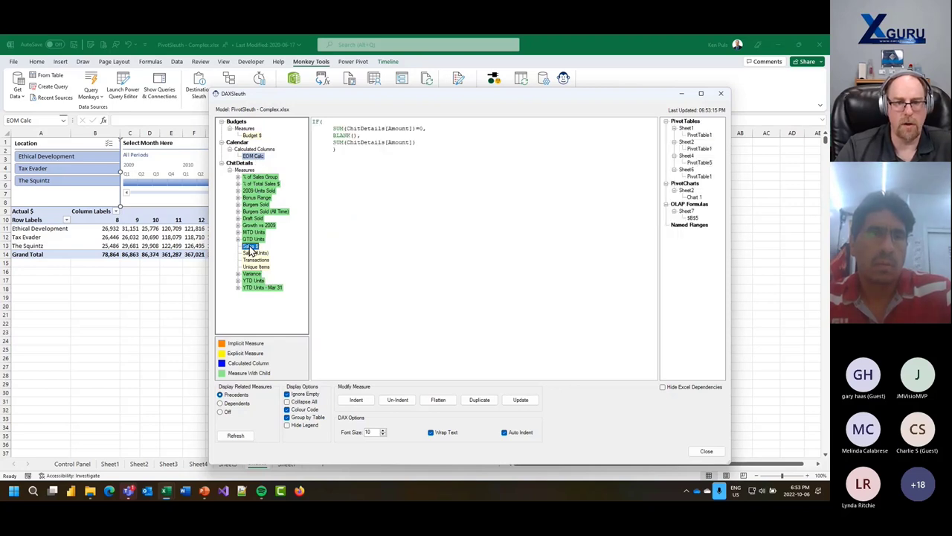
click(692, 130)
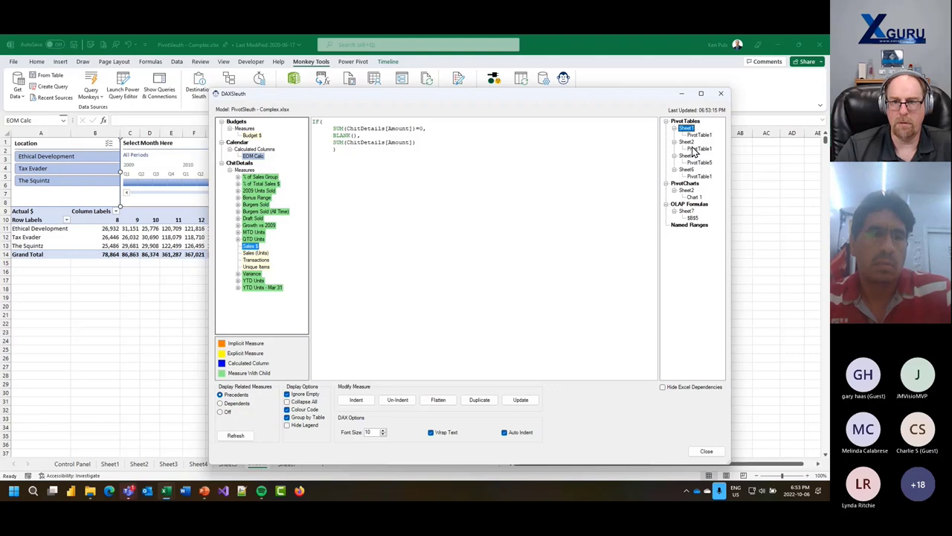
click(698, 135)
click(699, 162)
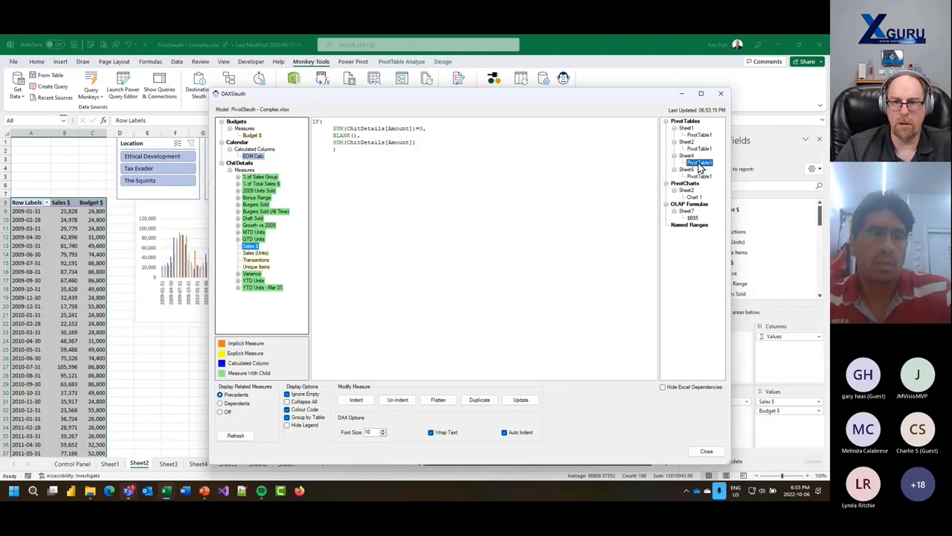
click(699, 175)
click(694, 197)
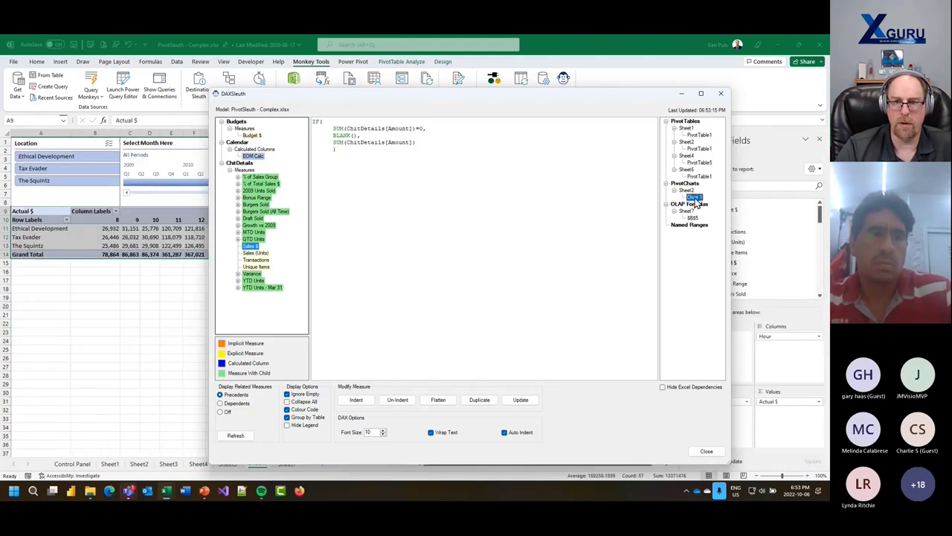
click(692, 218)
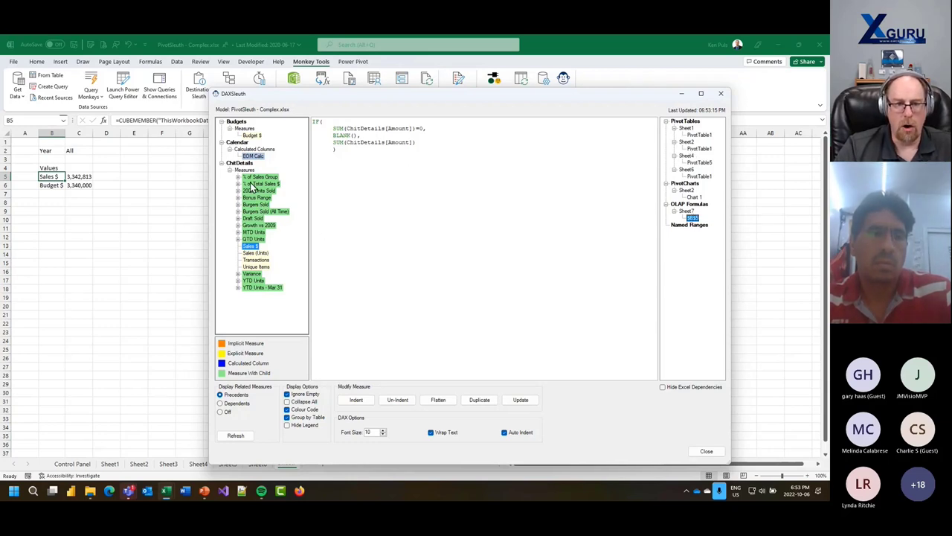
- View MTD Units' TOTALMTD and Sales (Units) formulas, then expand % of Sales Group, % of Total Sales $, 2009 Units Sold, Bonus Range
click(238, 232)
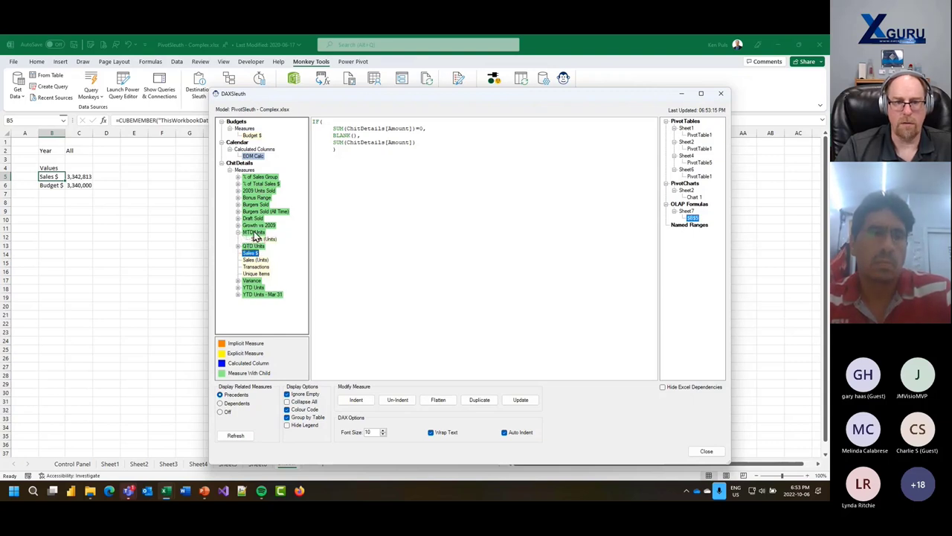
click(253, 233)
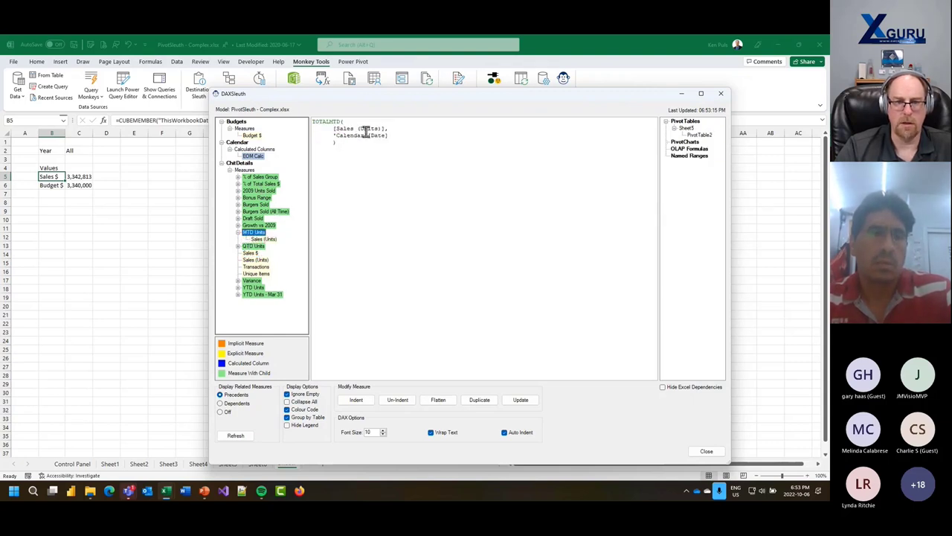
click(273, 239)
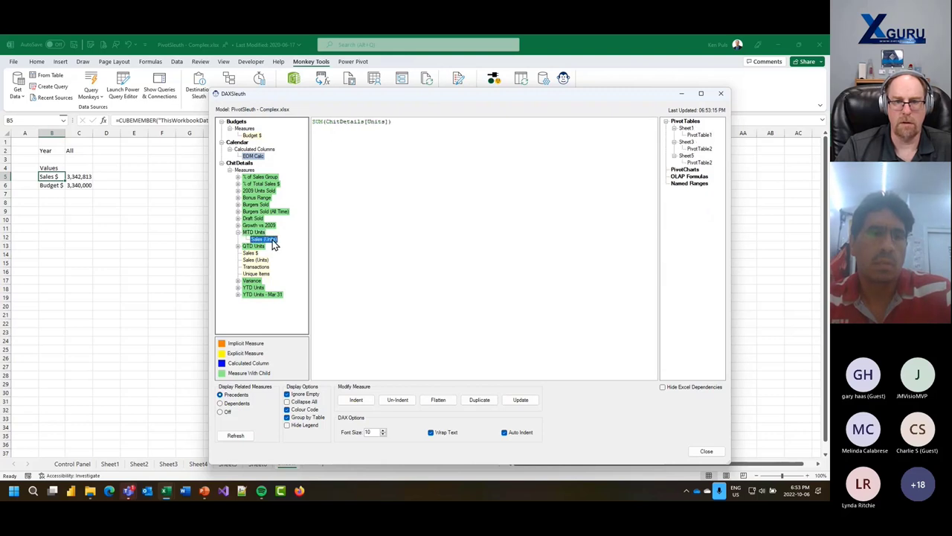
click(238, 177)
click(238, 191)
click(238, 205)
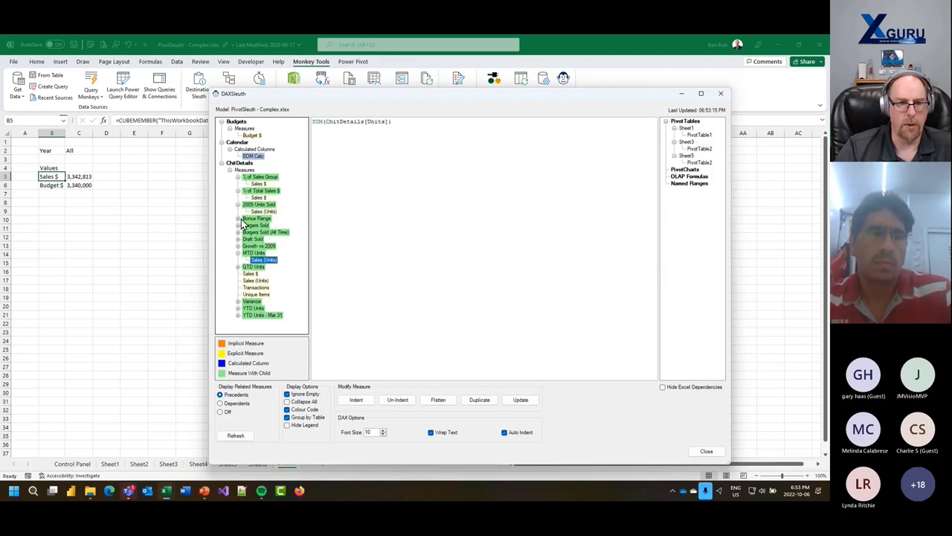
click(238, 218)
- Trace Burgers Sold (All Time) through Burgers Sold to Sales (Units)' SUM(ChitDetails[Units]) formula
click(238, 232)
click(238, 246)
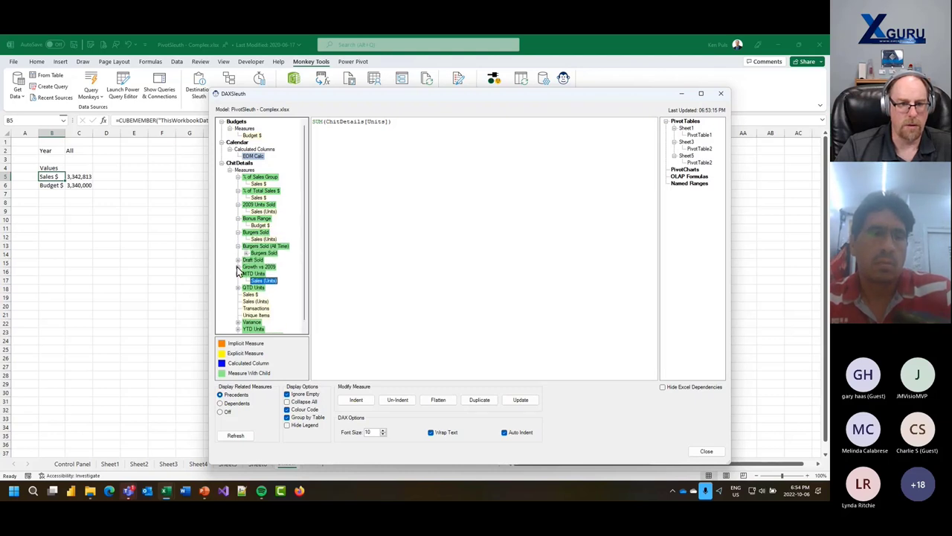
double_click(262, 247)
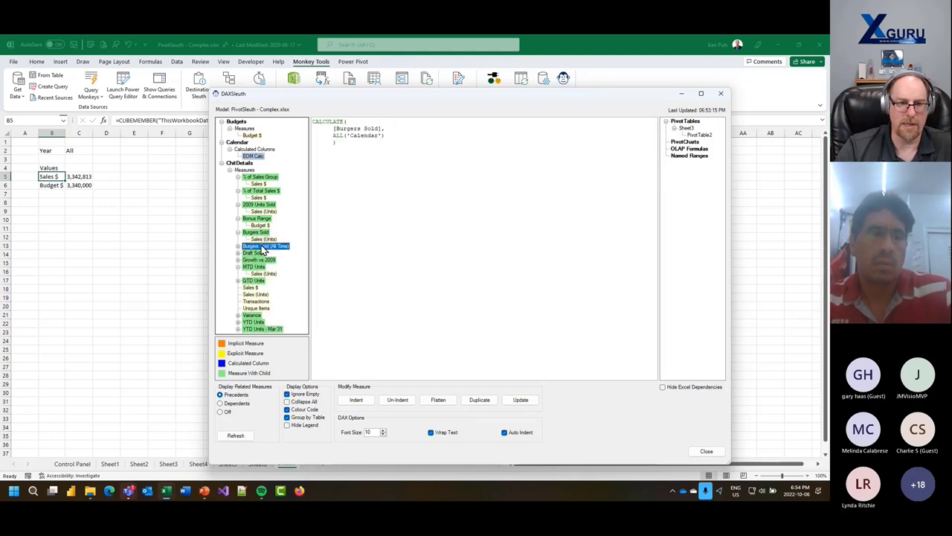
double_click(262, 247)
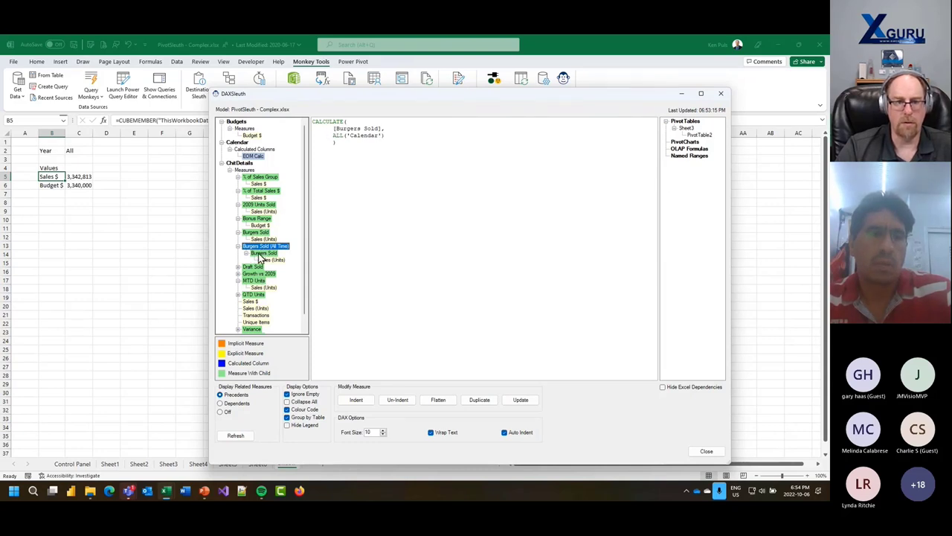
click(260, 254)
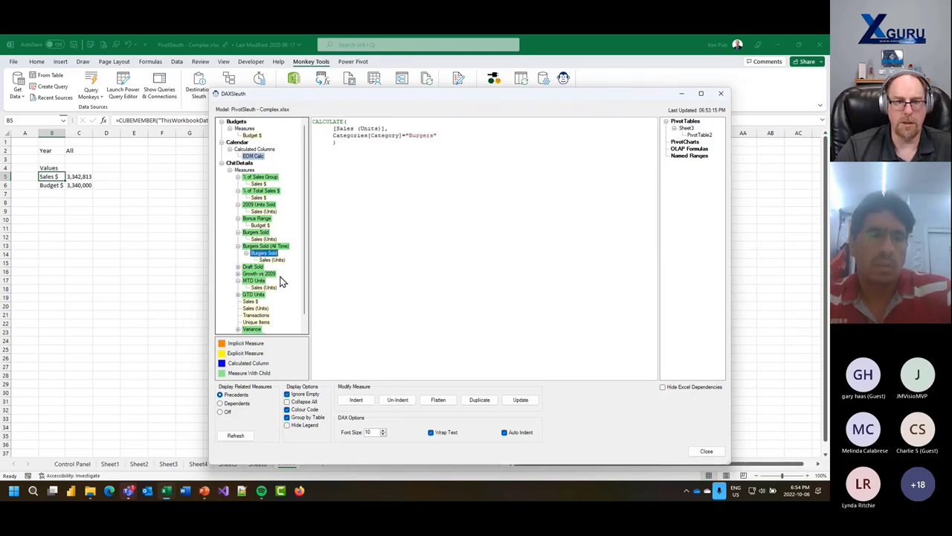
click(271, 260)
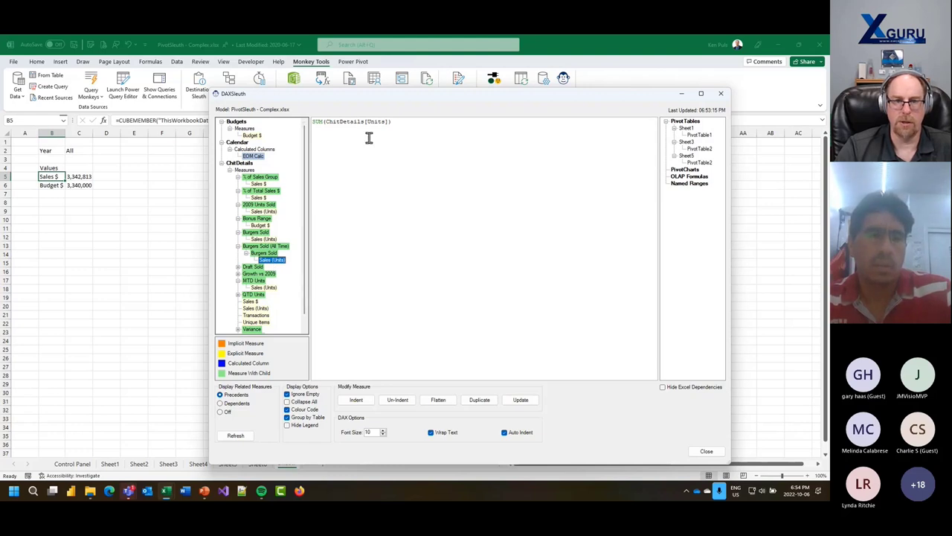
drag(385, 94, 355, 72)
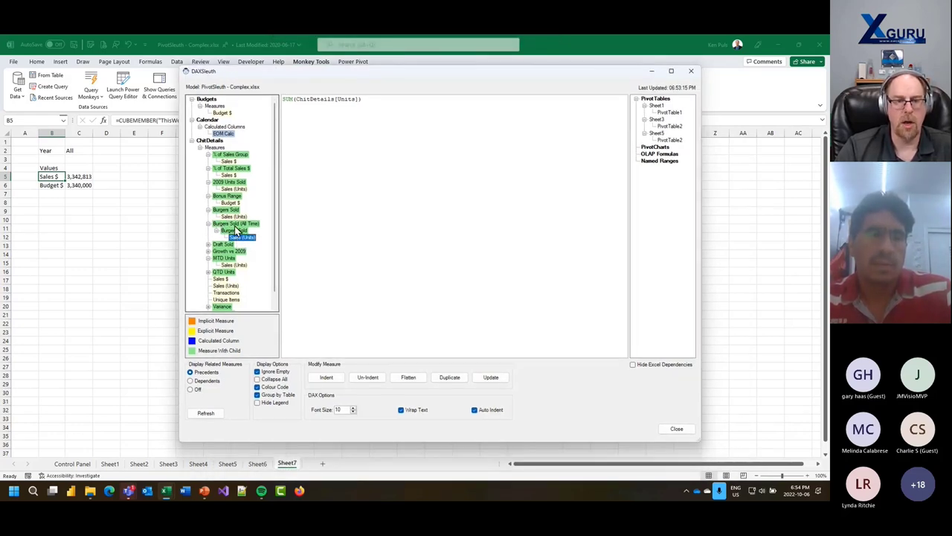
- Flatten the Burgers Sold (All Time) formula, then show Draft Sold's CALCULATE formula filtering "Draft Beer"
click(235, 223)
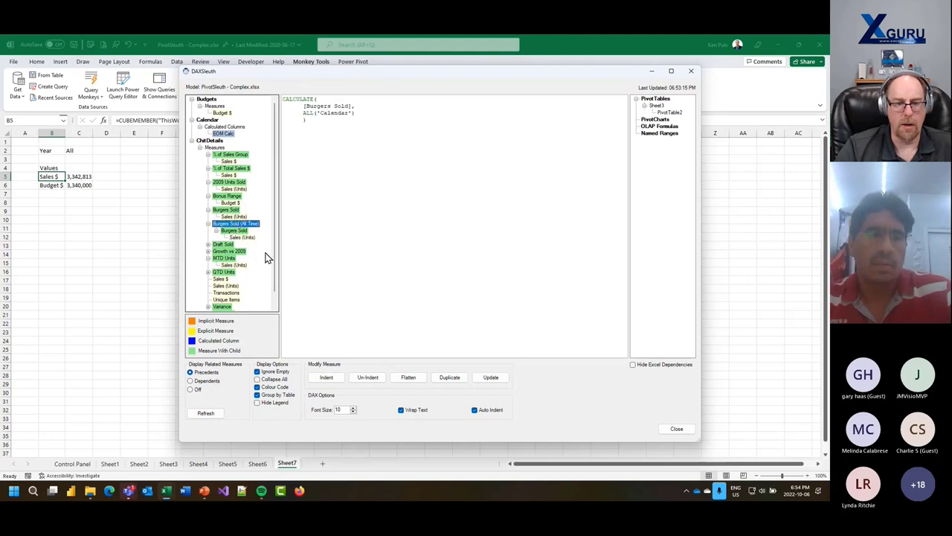
click(411, 379)
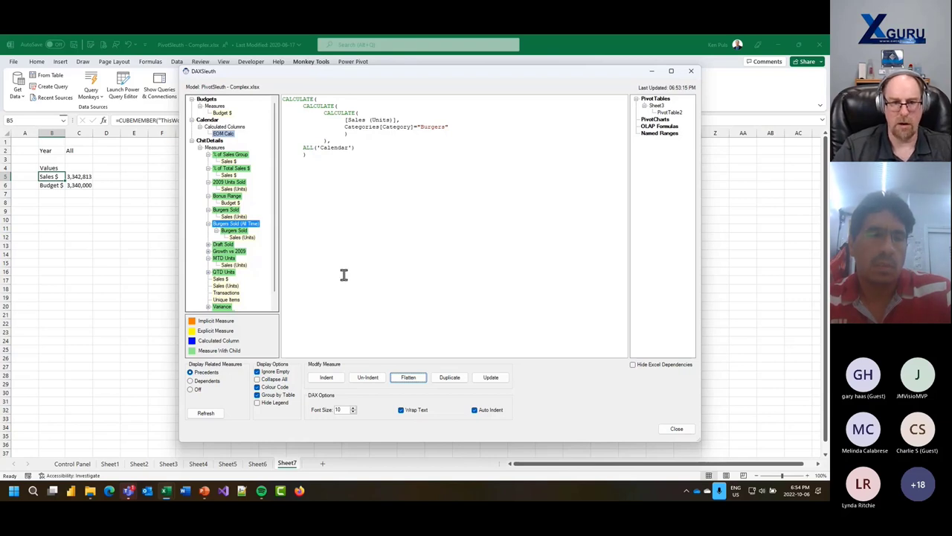
click(222, 246)
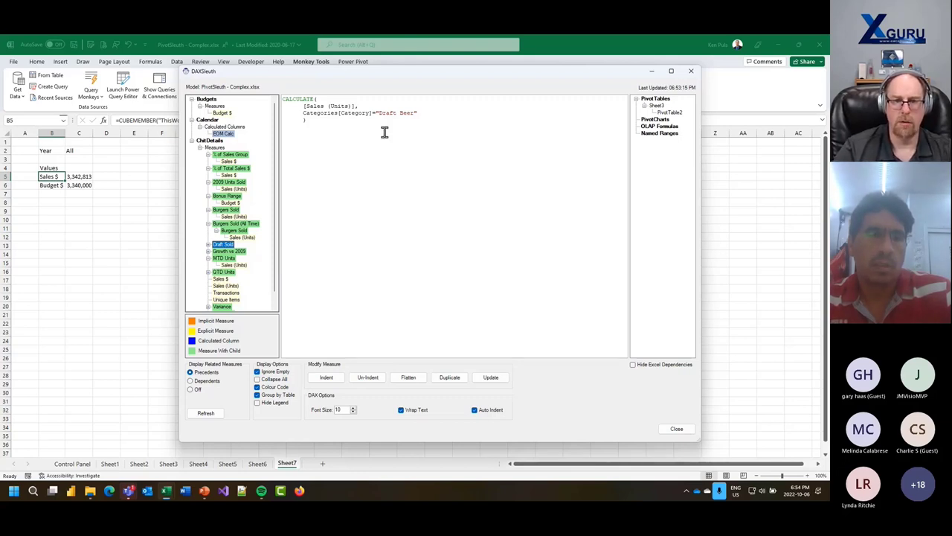
- Duplicate Draft Sold as Canned Beer, changing its filter to "Canned Beer", and update the model
click(209, 245)
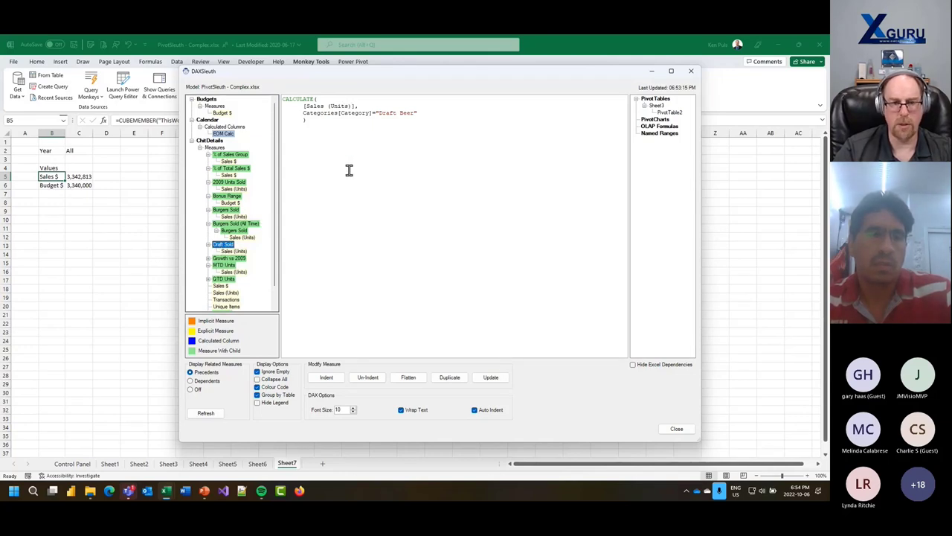
click(459, 378)
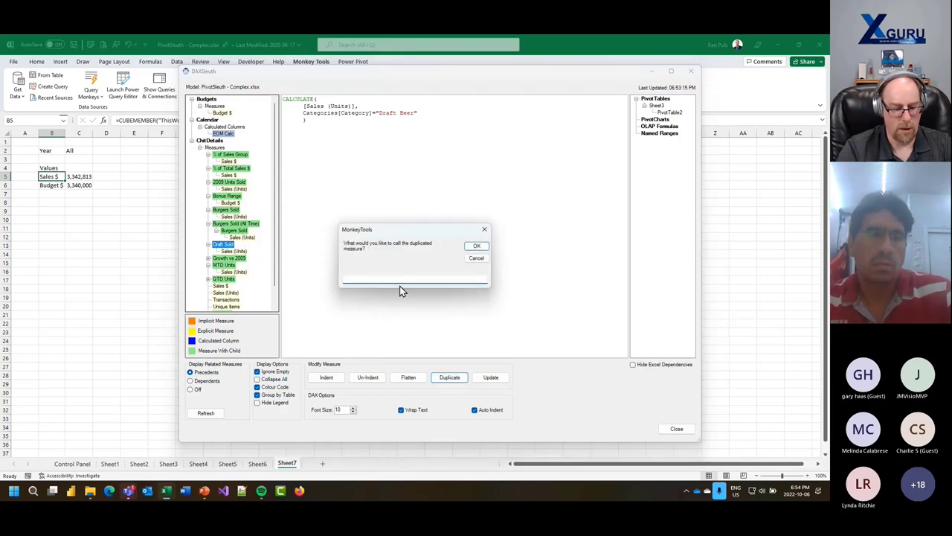
text(Canned Beer)
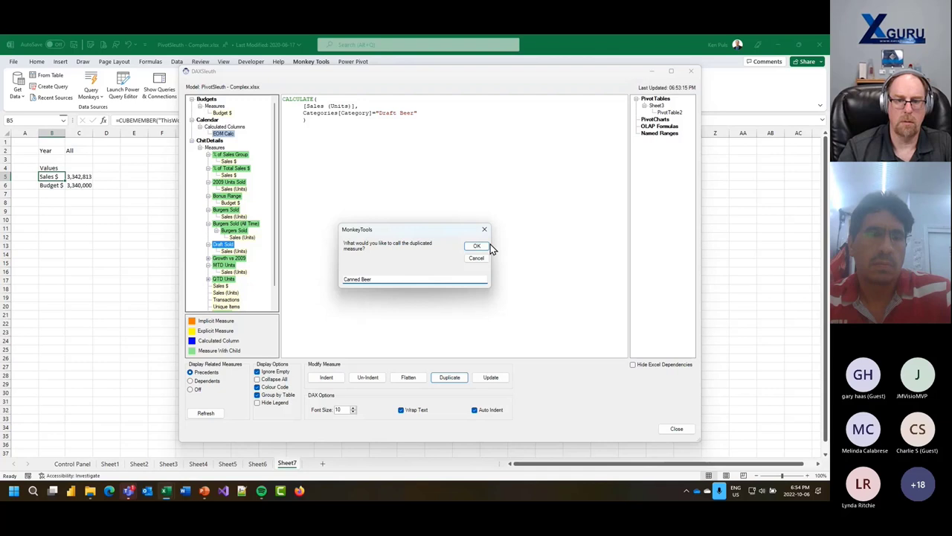
click(480, 246)
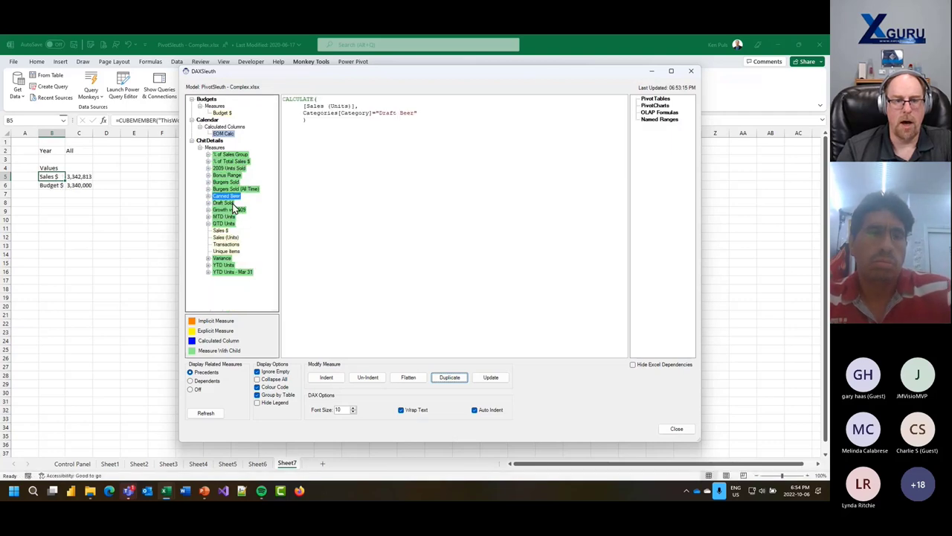
double_click(384, 112)
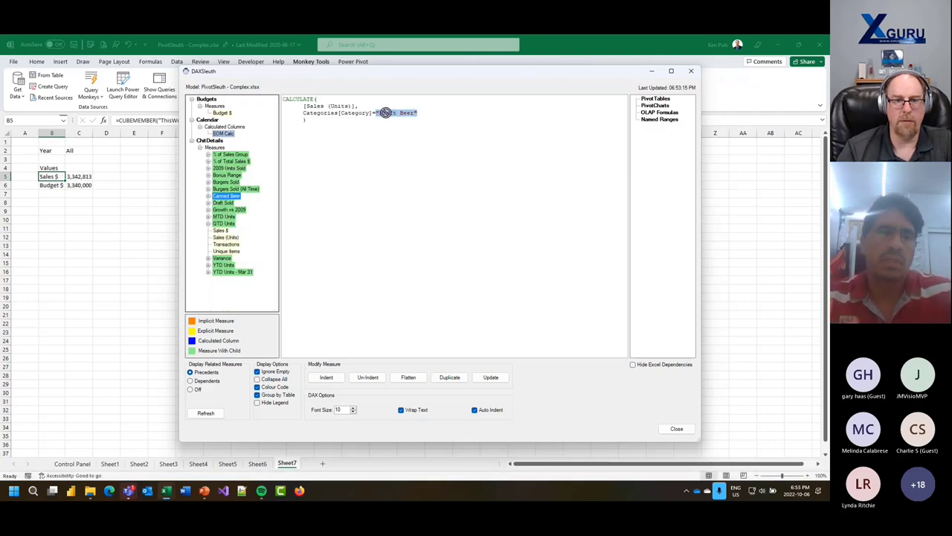
drag(379, 112, 395, 110)
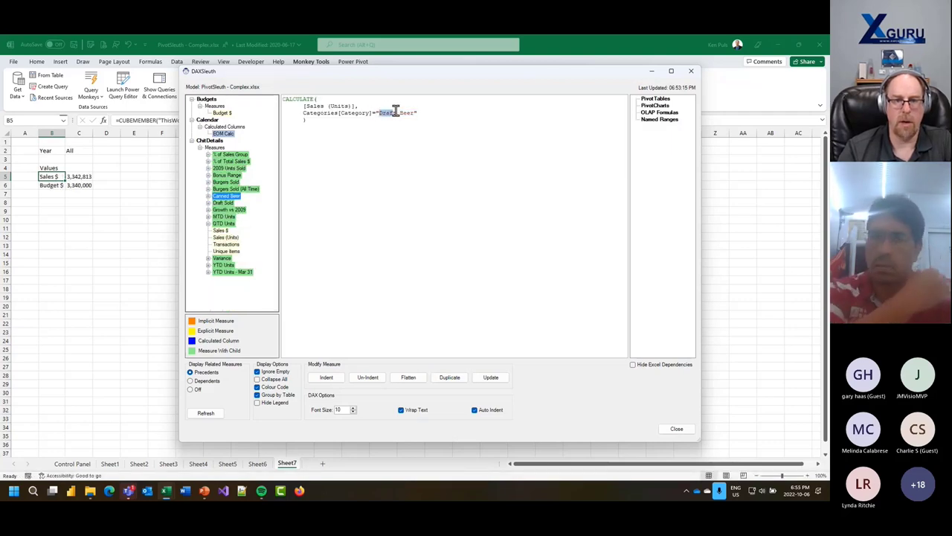
text(Can)
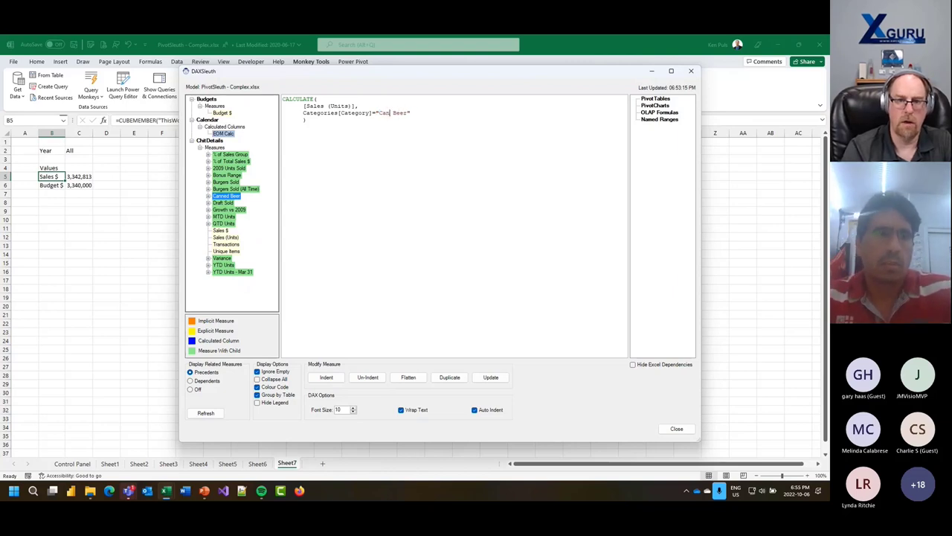
text(ned)
click(490, 377)
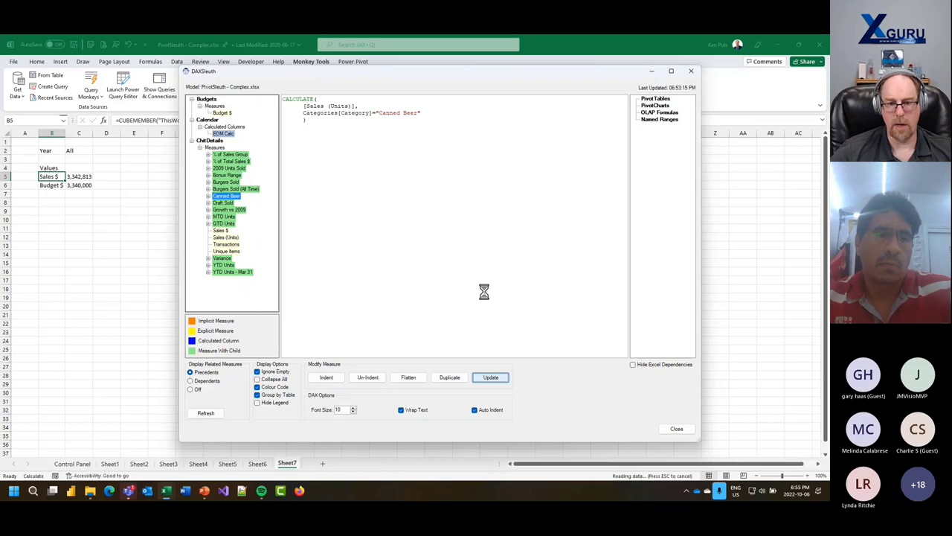
- In Sheet6's pivot, remove Actual $ from Values and add the Canned Beer measure instead
click(677, 428)
click(259, 463)
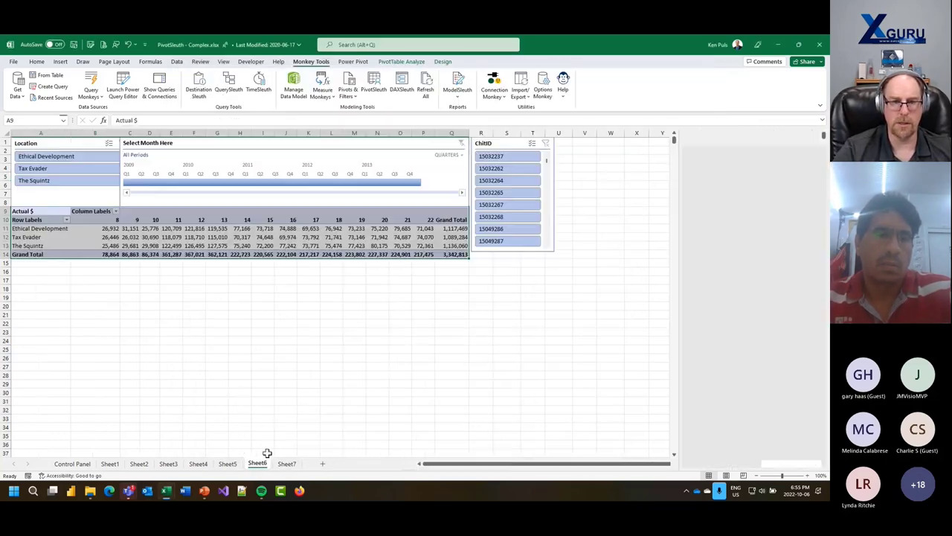
click(261, 236)
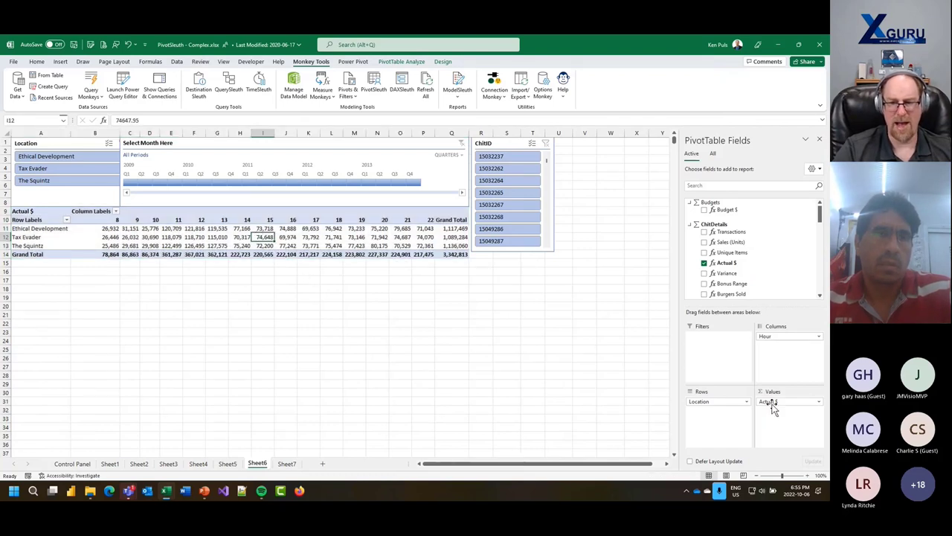
drag(772, 406, 793, 402)
scroll(744, 253, down, 5)
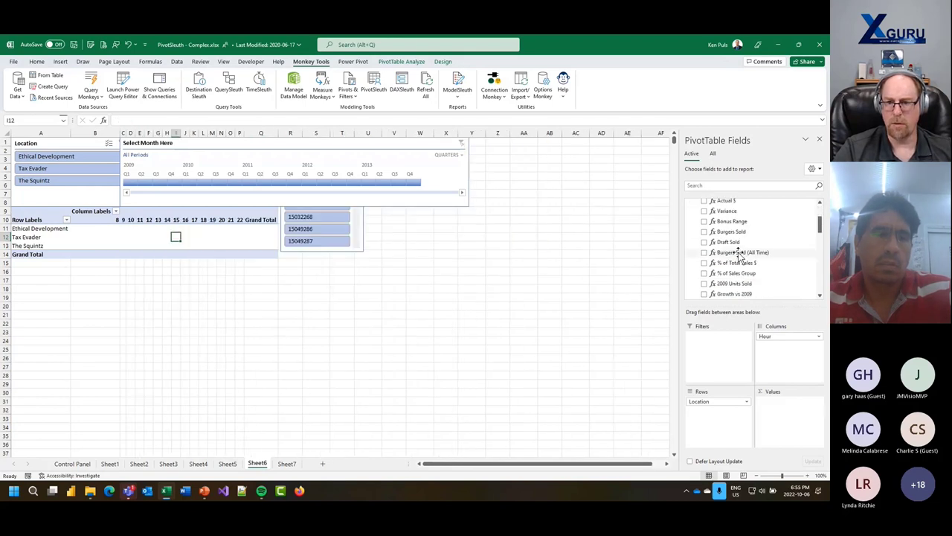
drag(733, 284, 779, 420)
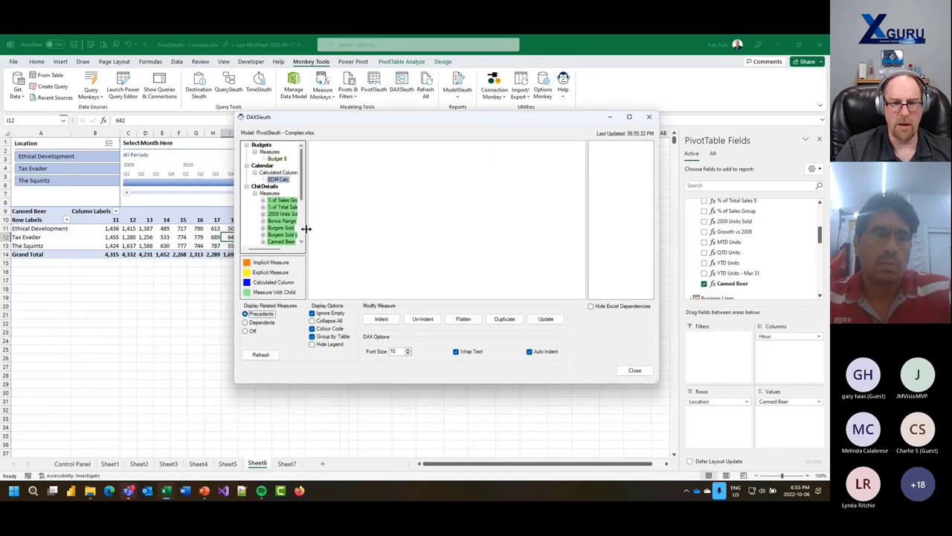
- Enlarge DAXSleuth, widen its measure tree, and hide the colour legend while keeping colour coding on
drag(307, 230, 358, 236)
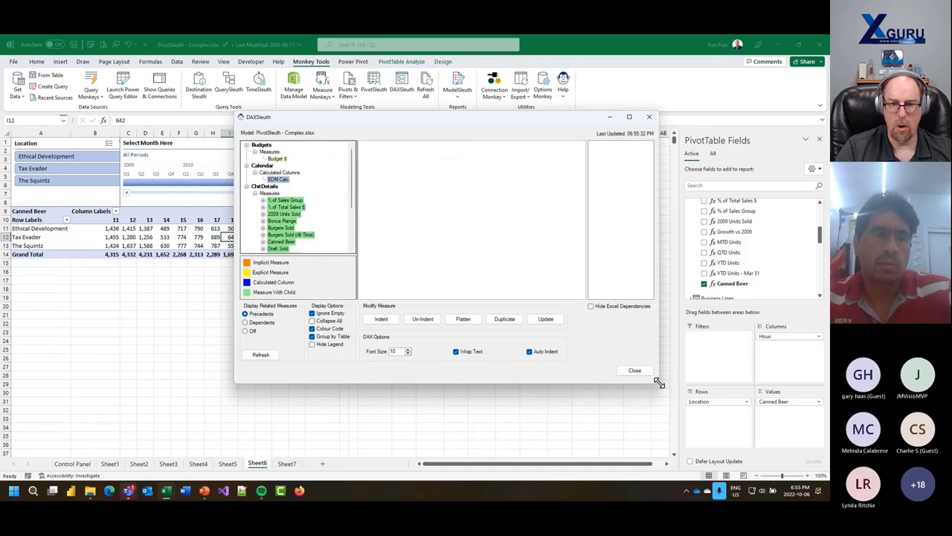
drag(656, 382, 665, 455)
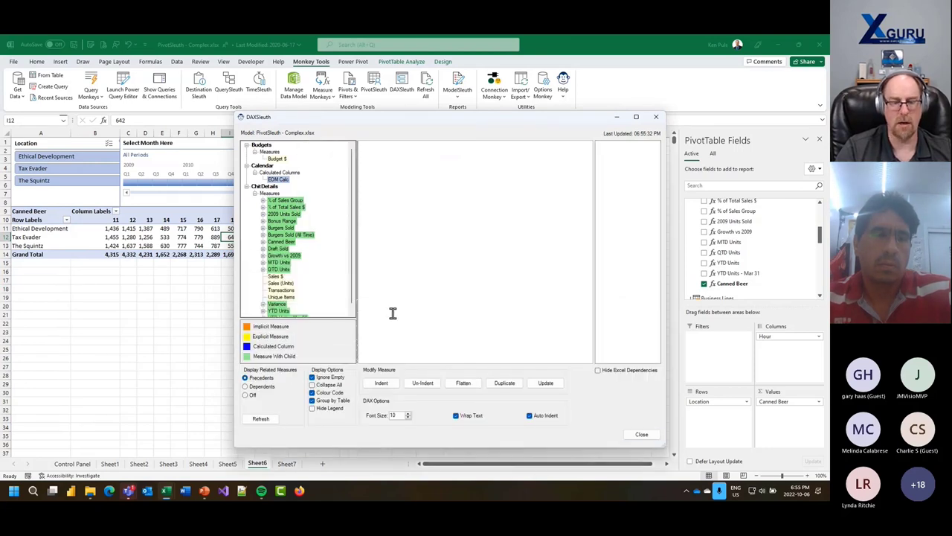
click(313, 393)
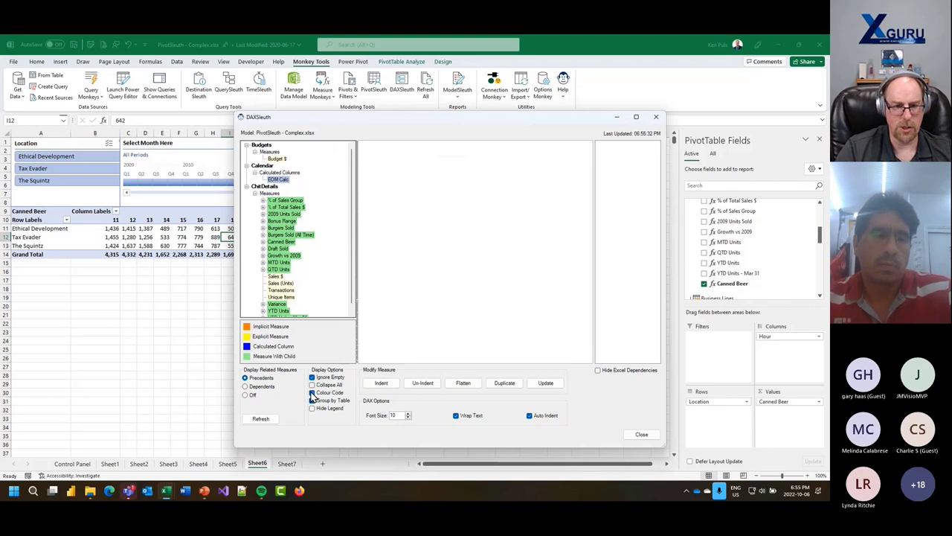
click(312, 393)
click(313, 400)
click(312, 408)
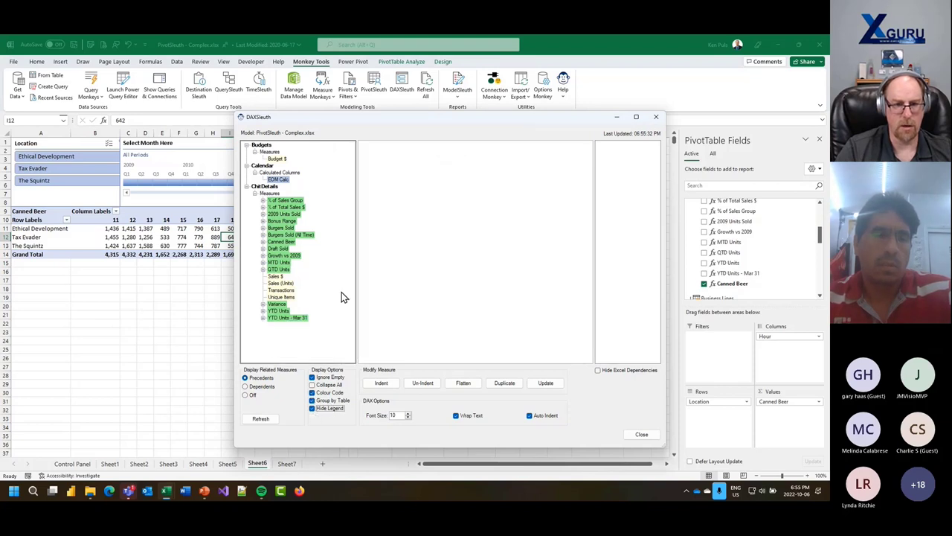
- Review the Canned Beer formula in single-line and indented layouts, then close DAXSleuth
click(278, 243)
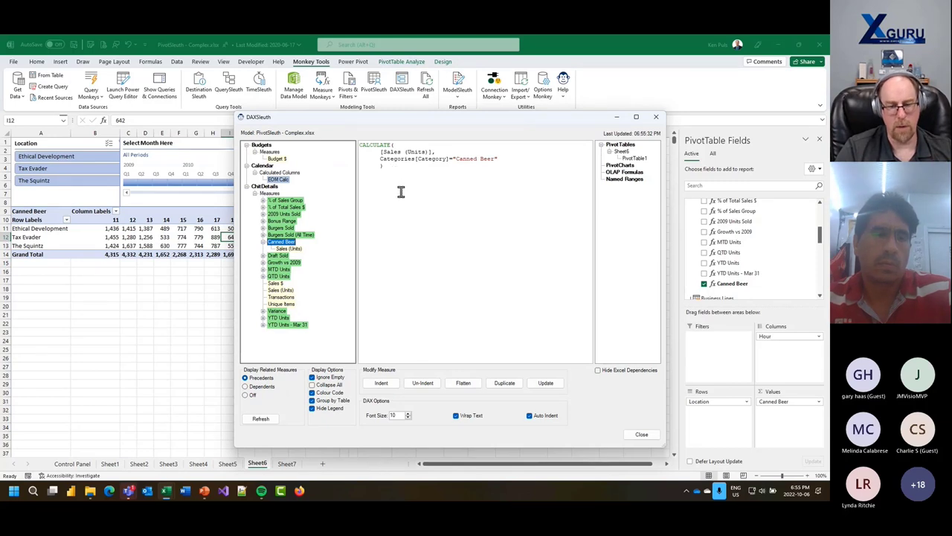
click(423, 384)
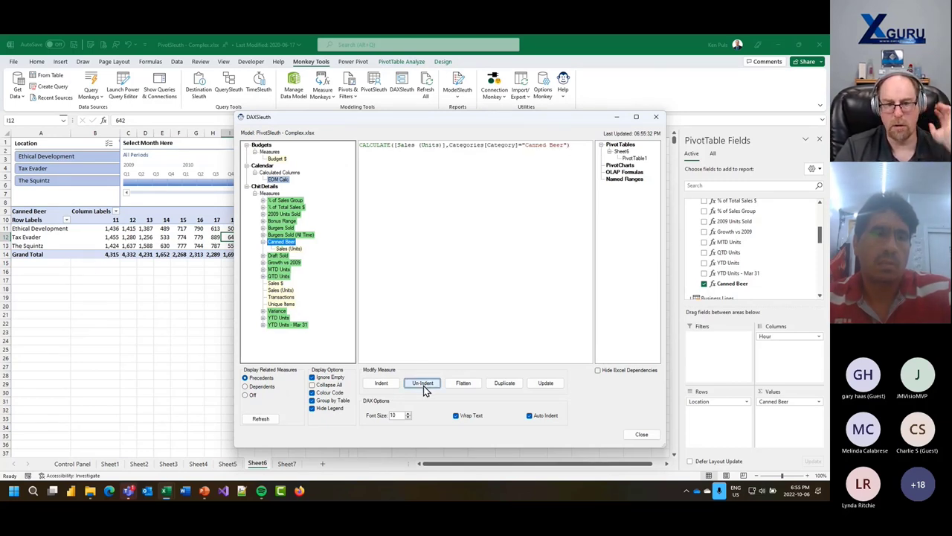
click(380, 384)
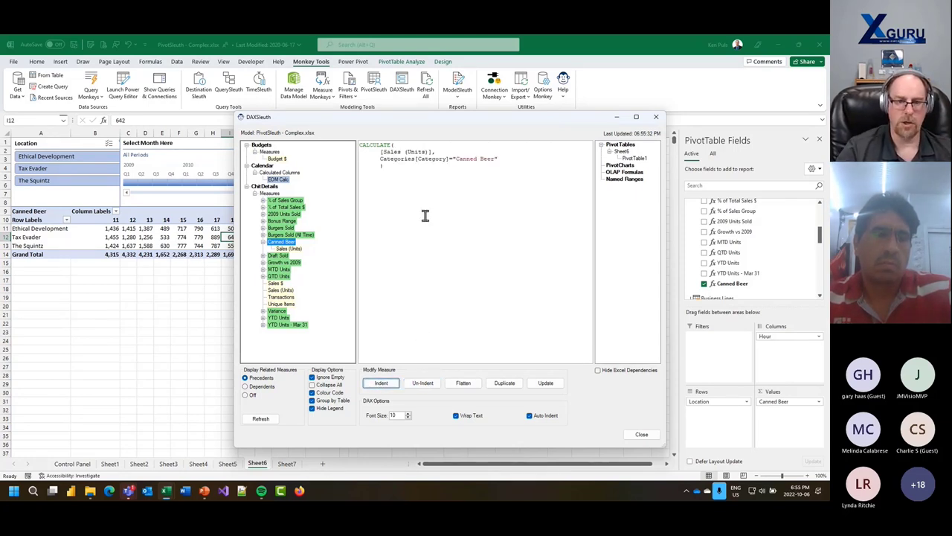
ctrl+scroll(422, 194, up, 3)
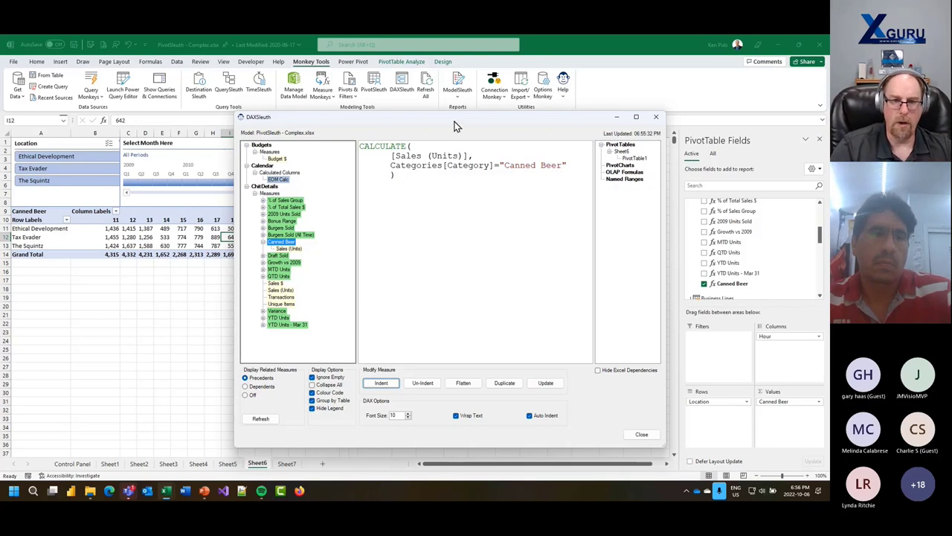
drag(456, 127, 408, 99)
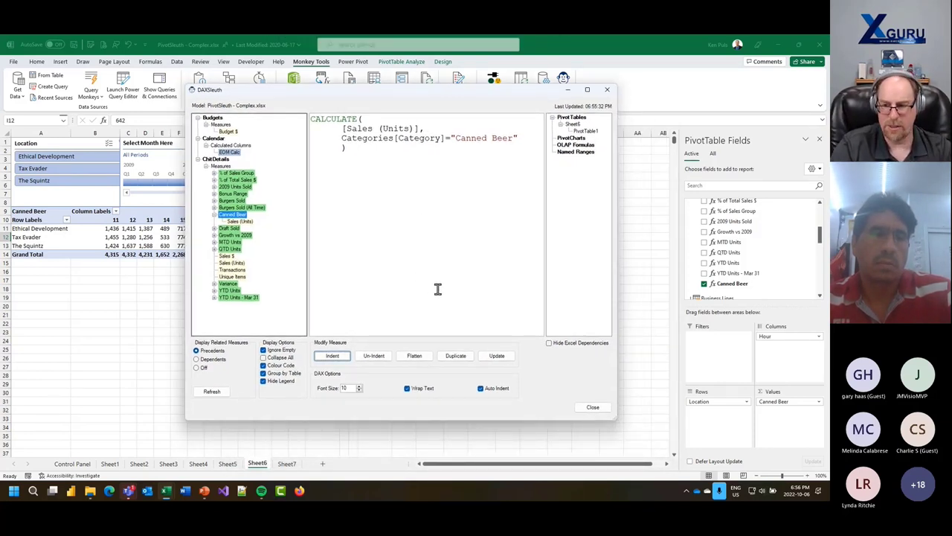
click(586, 411)
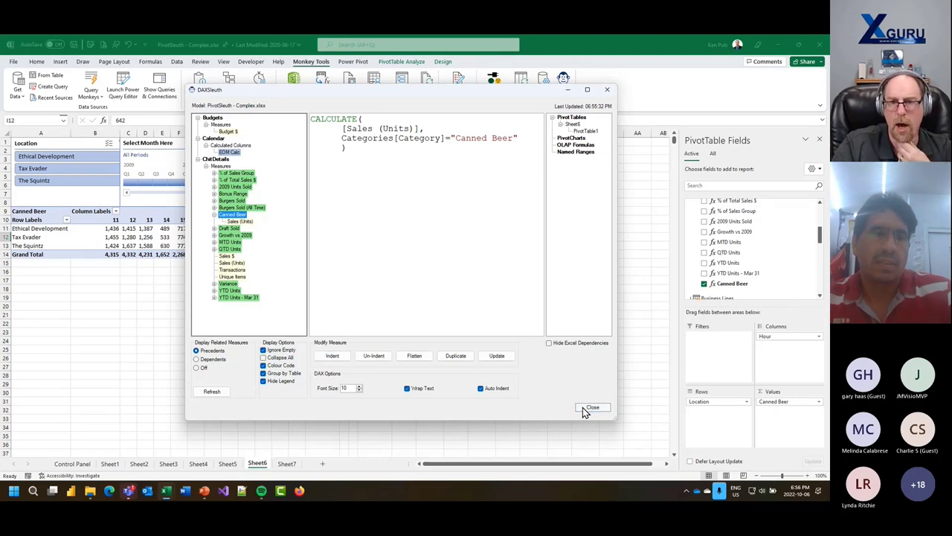
- Open QuerySleuth enlarged and display the Budgets query's M code and precedents
click(586, 411)
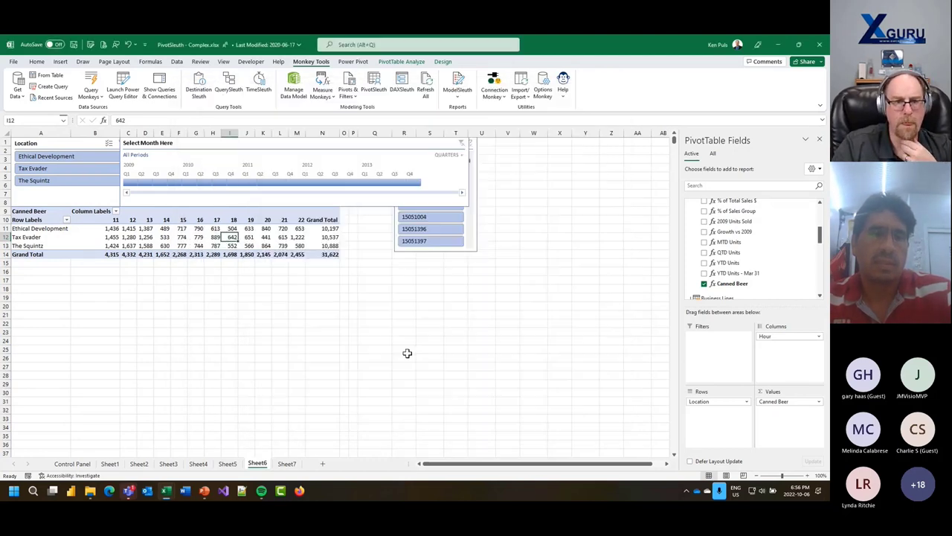
click(353, 307)
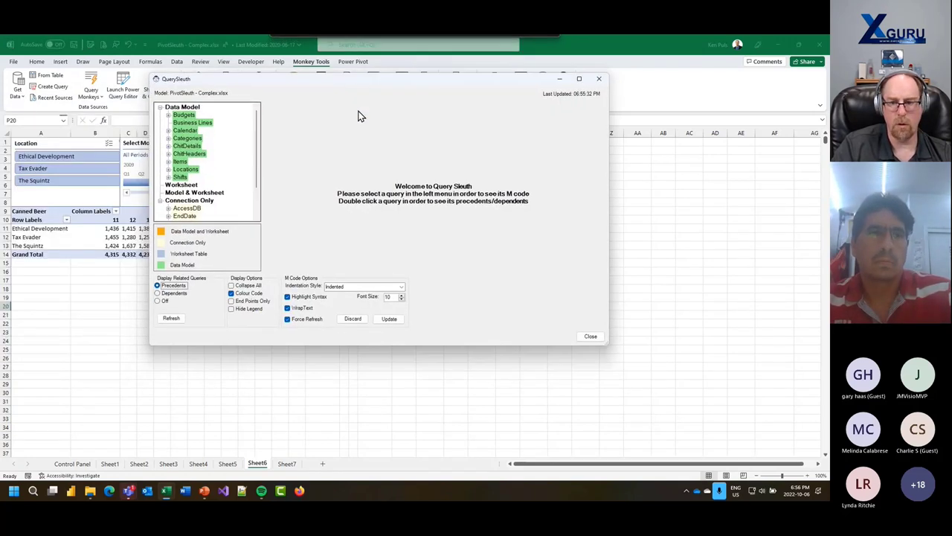
drag(603, 345, 725, 453)
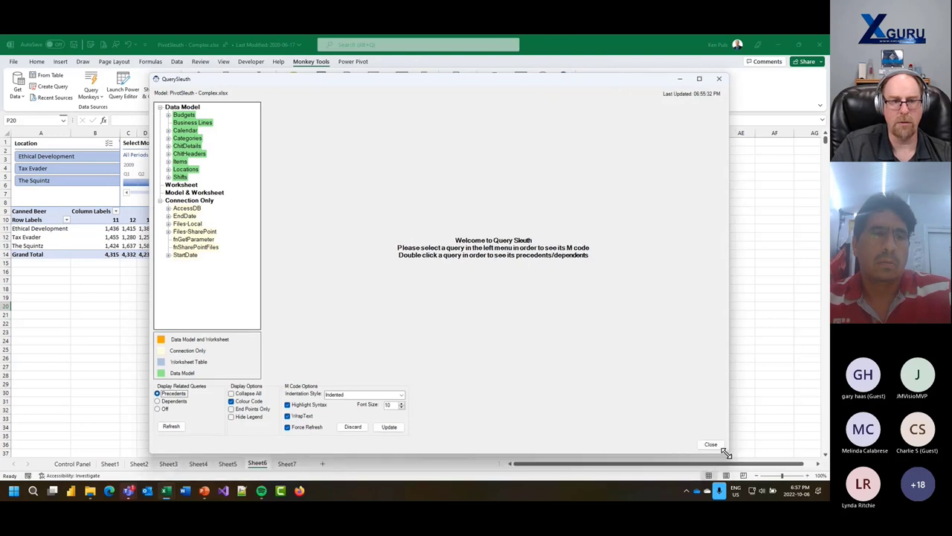
double_click(186, 117)
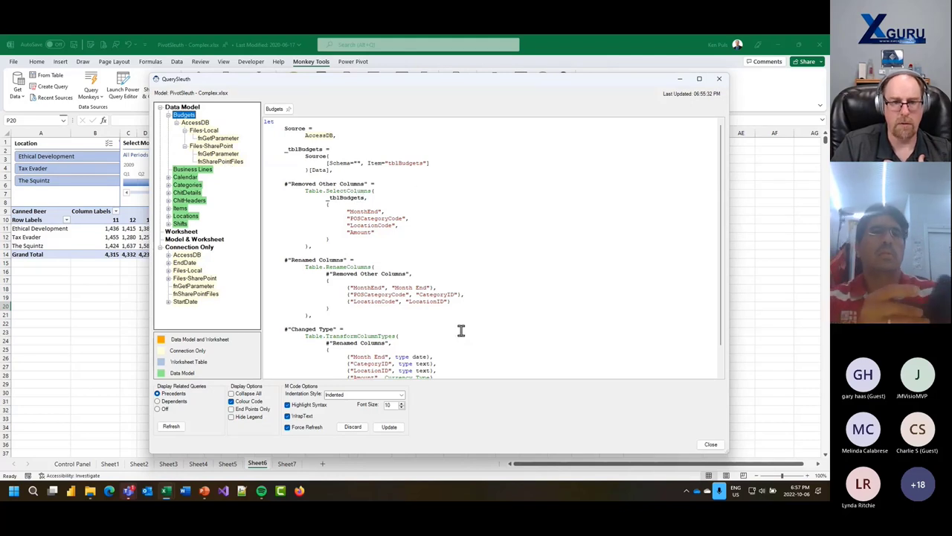
- Trace Budgets through the AccessDB and Files-Local queries to the fnGetParameter function's M code
double_click(311, 135)
click(327, 153)
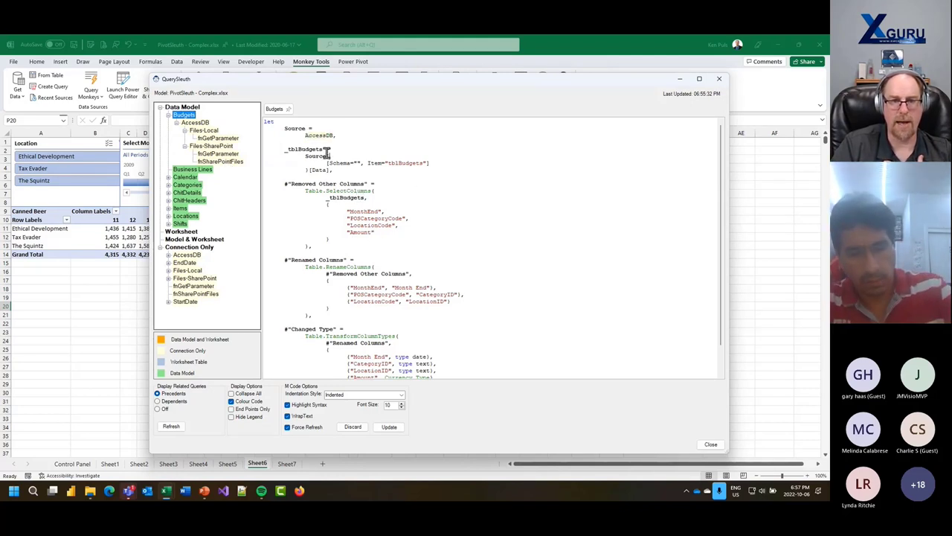
click(198, 124)
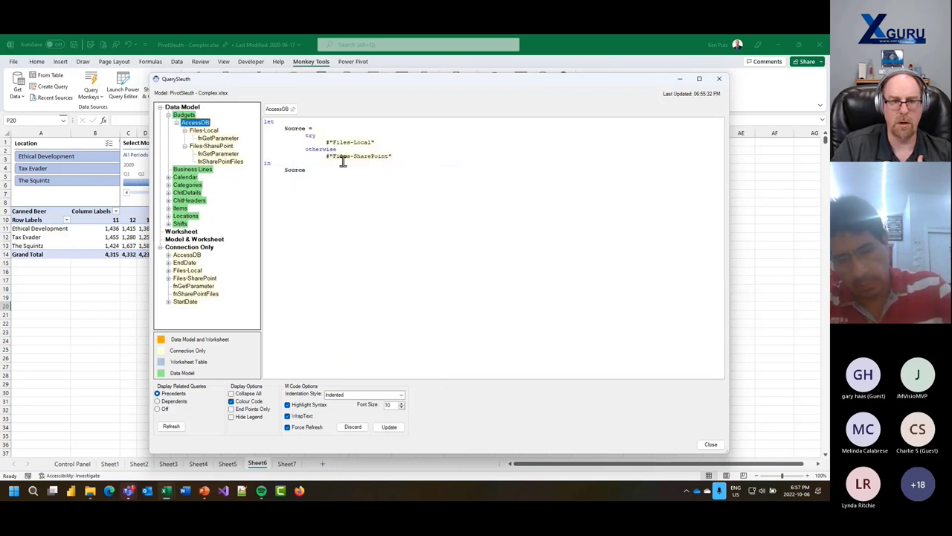
click(208, 133)
click(191, 125)
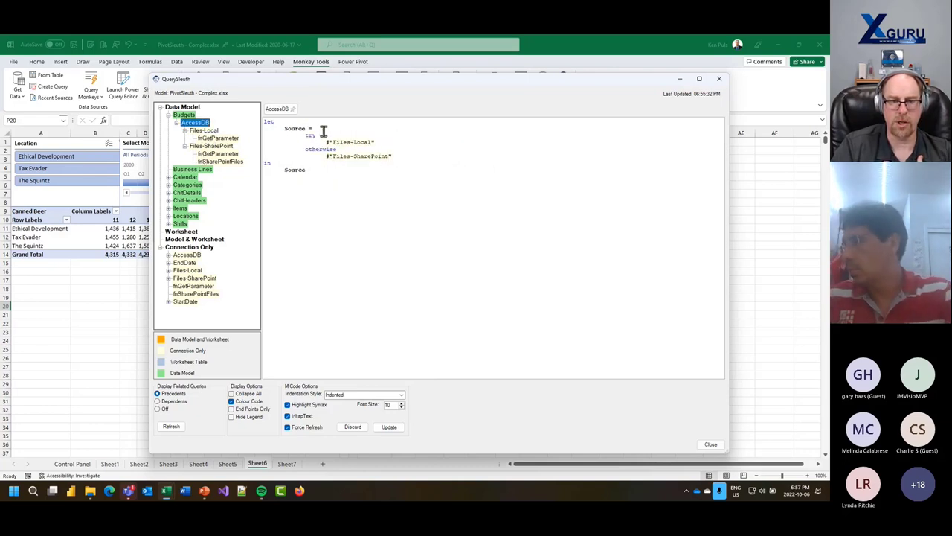
click(330, 143)
click(199, 131)
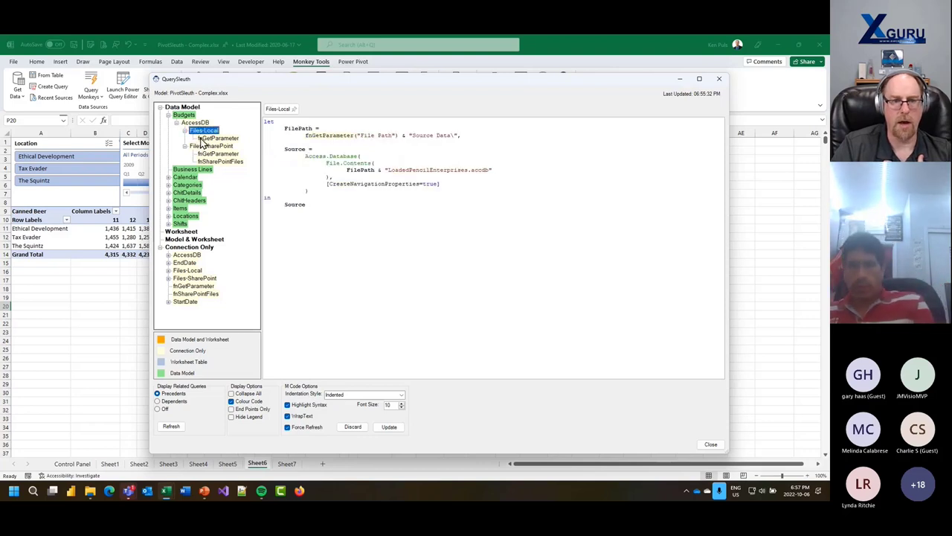
click(218, 138)
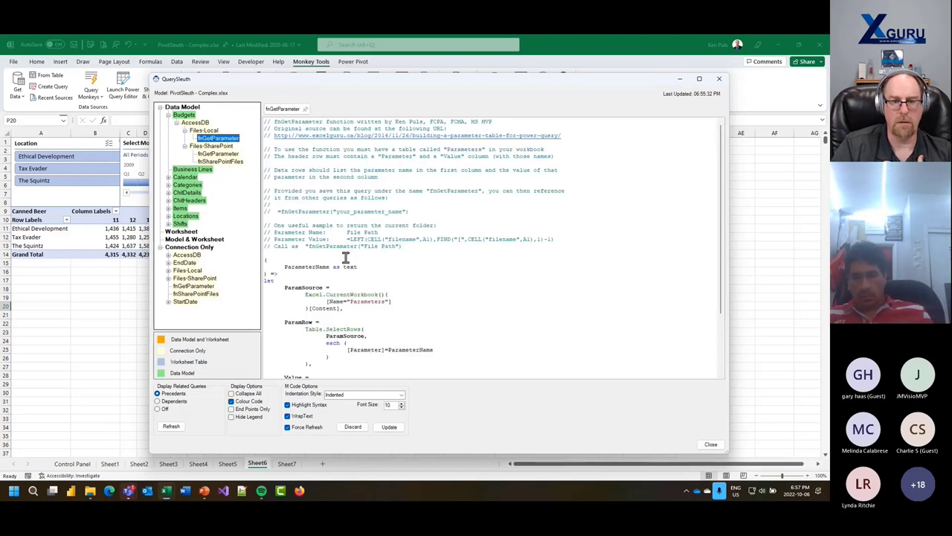
- Review the Items and Locations queries' M code, then attempt to close QuerySleuth
scroll(345, 260, down, 4)
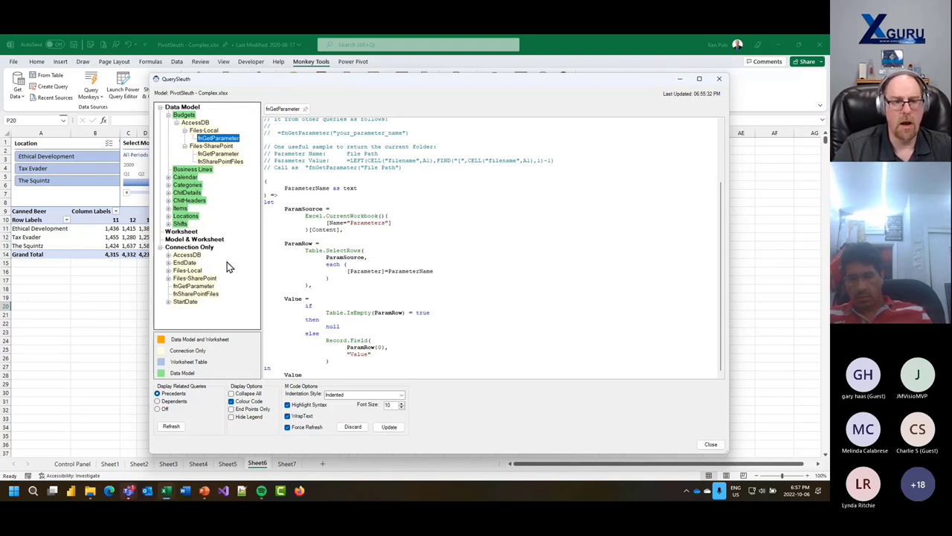
click(181, 209)
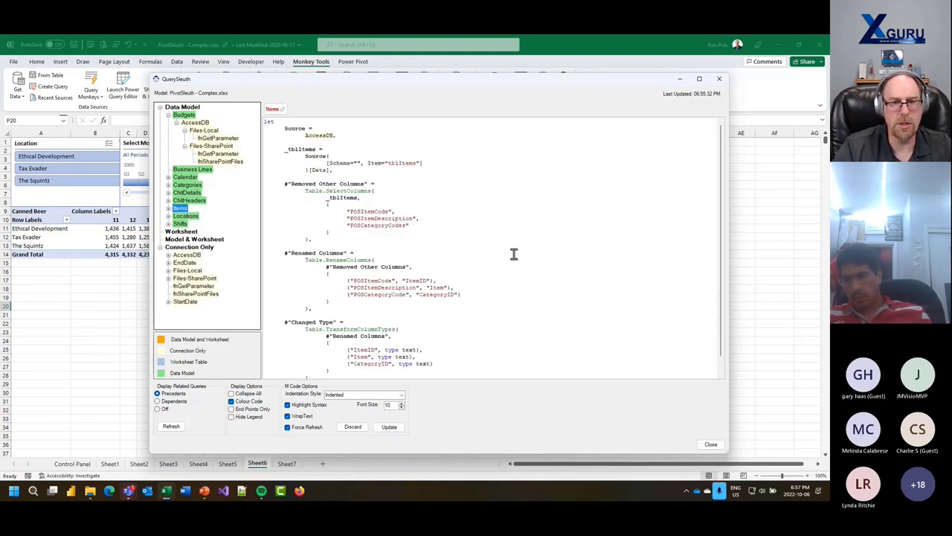
click(191, 217)
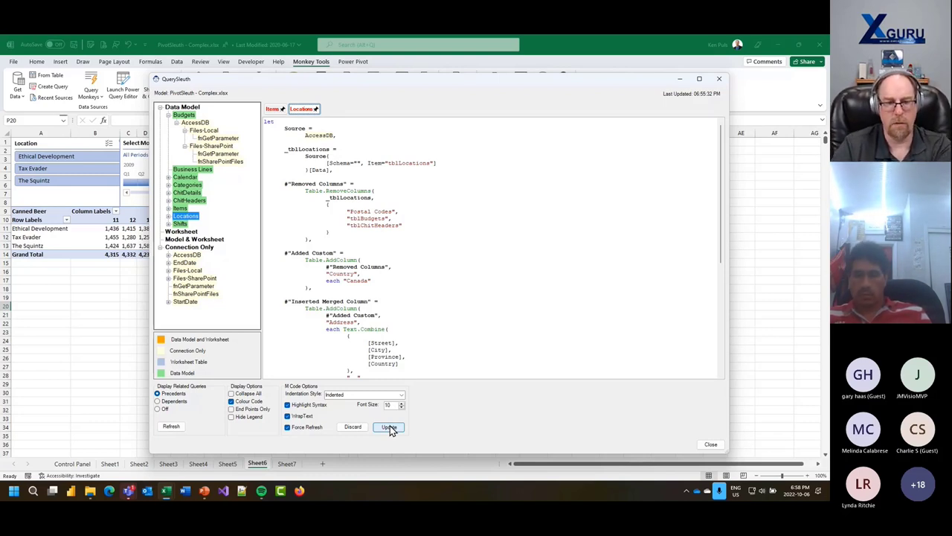
click(711, 444)
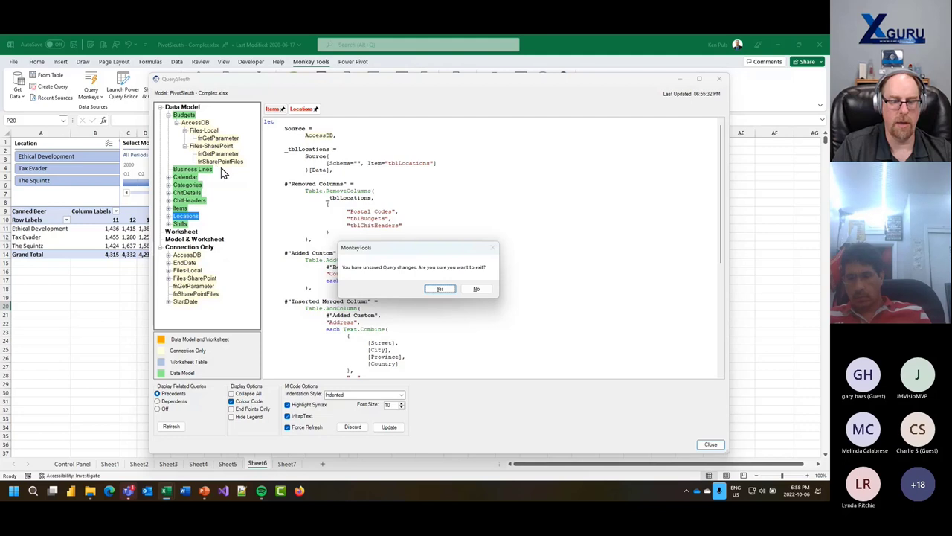
- Stay in QuerySleuth and show the dependents of StartDate and Files-Local
click(477, 290)
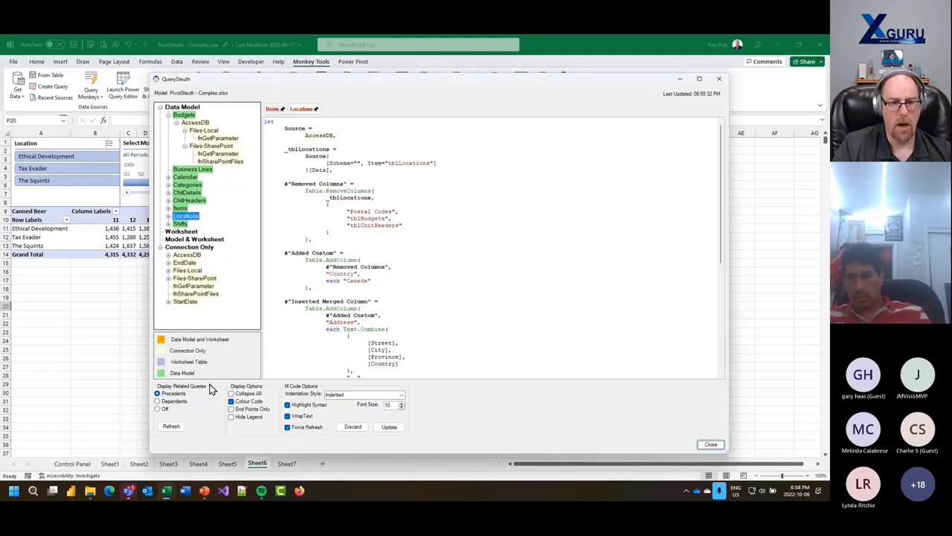
click(157, 402)
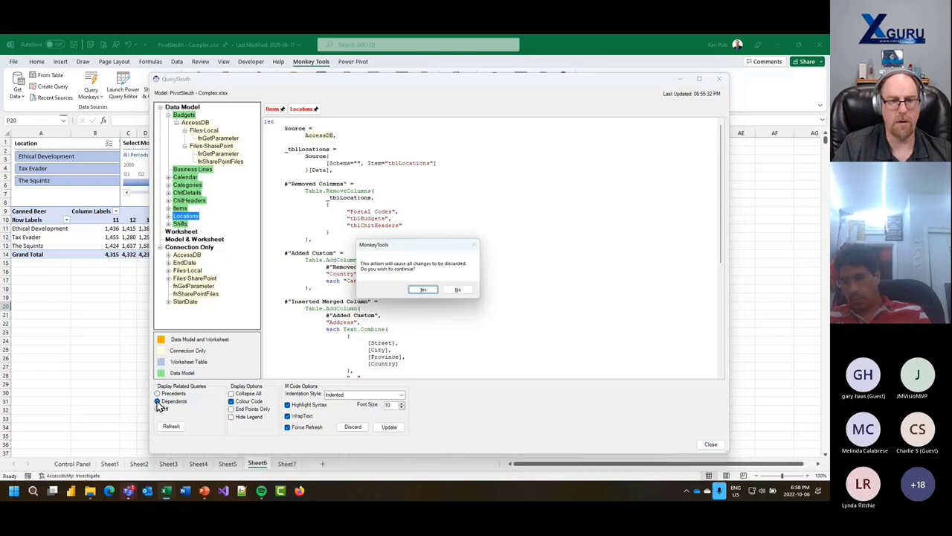
click(429, 293)
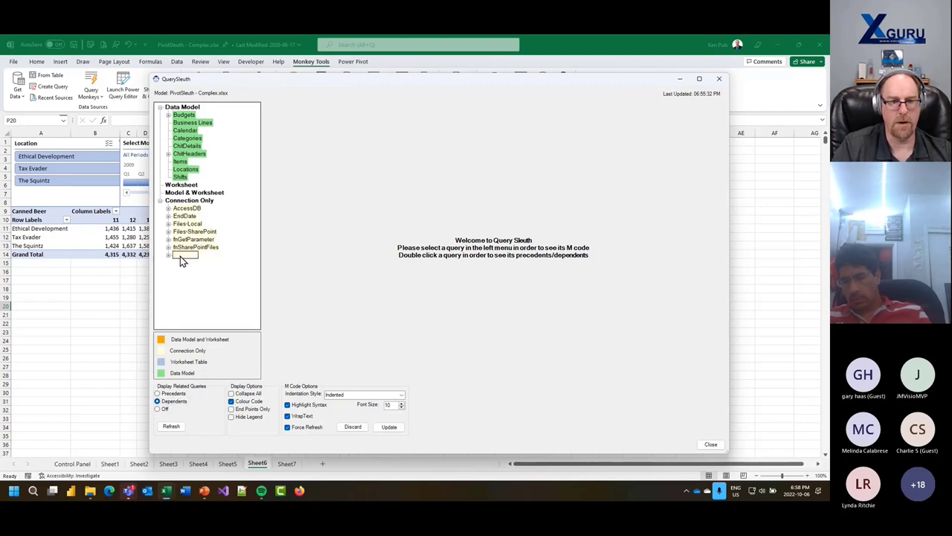
click(182, 256)
double_click(185, 257)
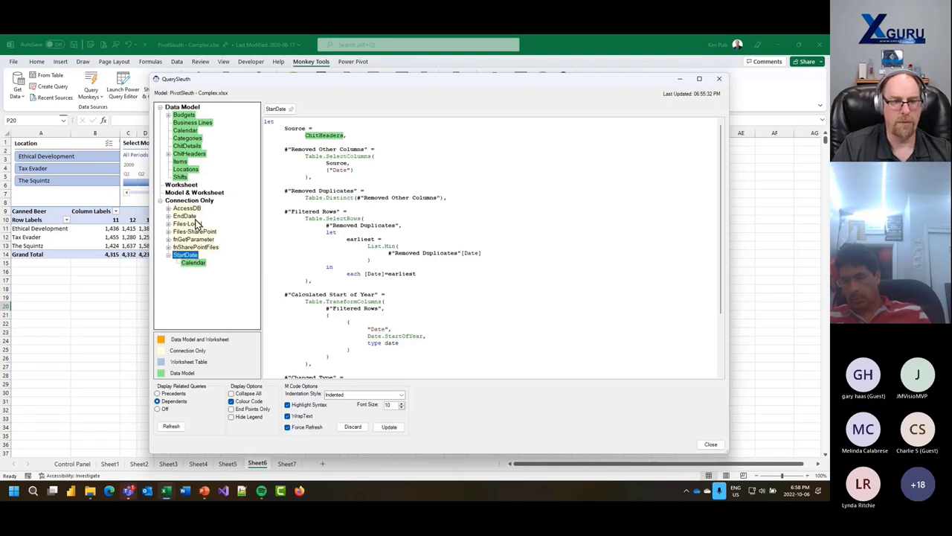
double_click(190, 225)
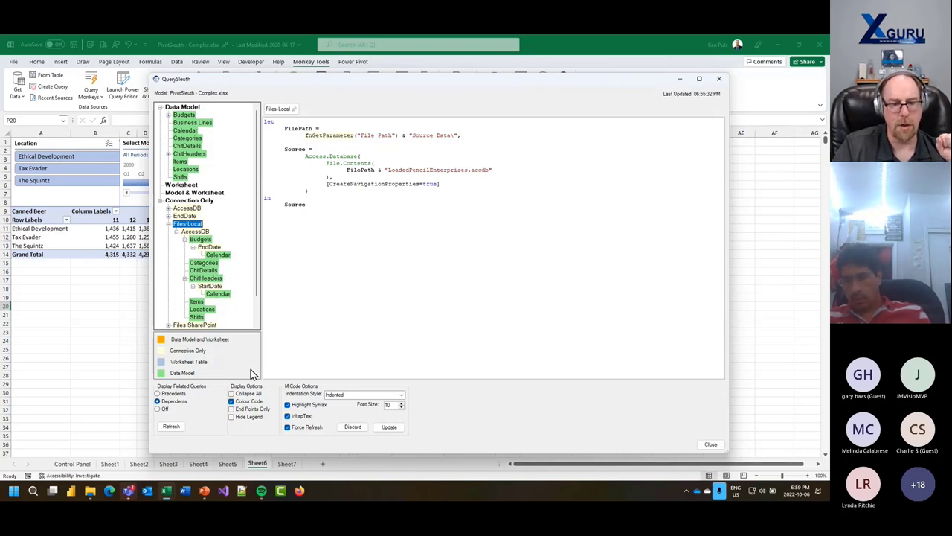
- List only end-point queries, switch to Precedents, and display Budgets' code
click(231, 409)
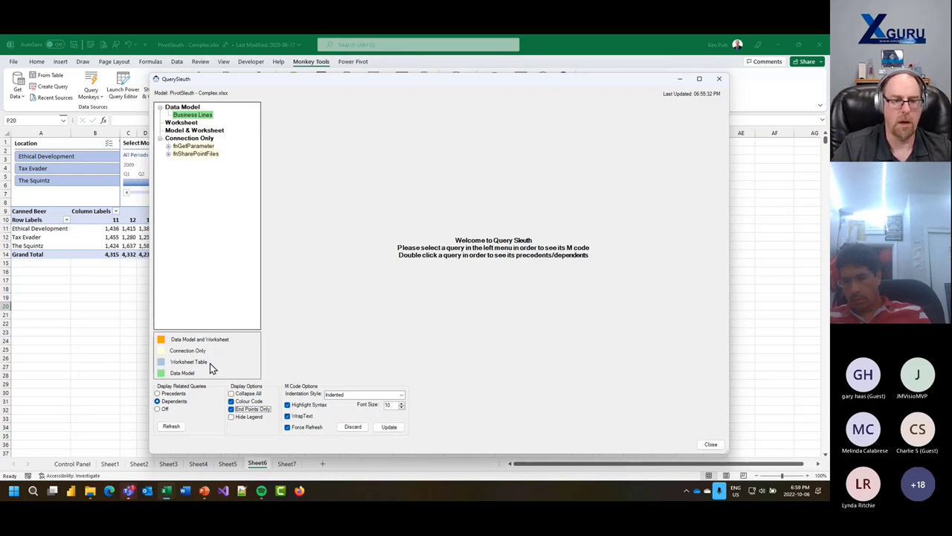
click(157, 393)
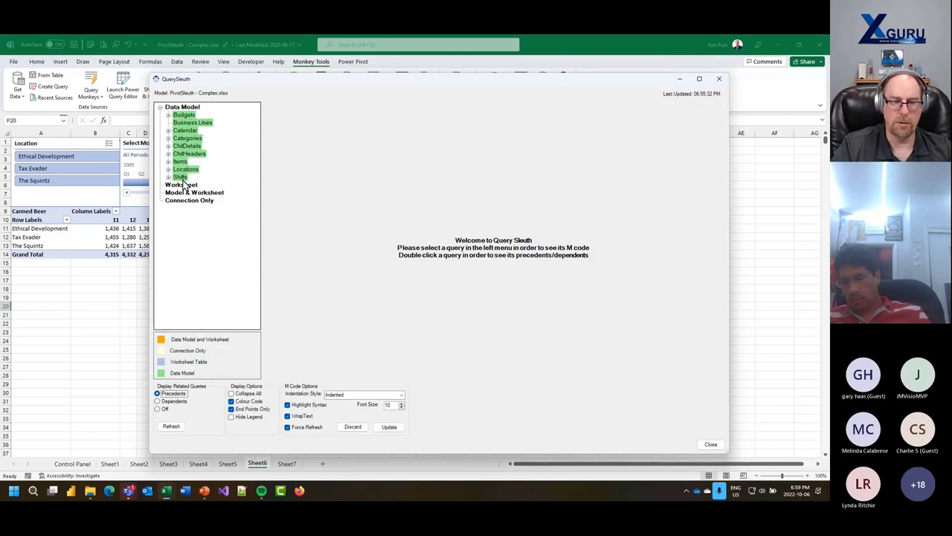
double_click(183, 115)
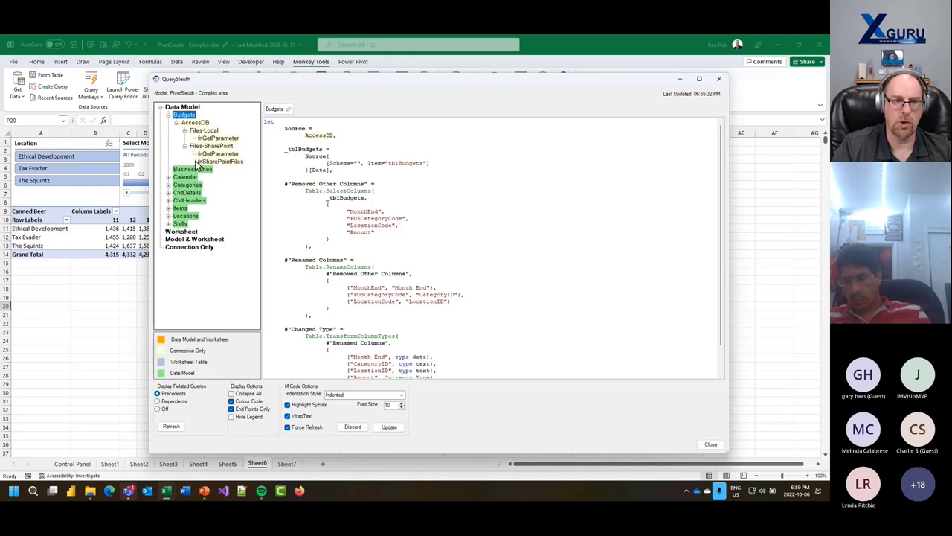
click(169, 115)
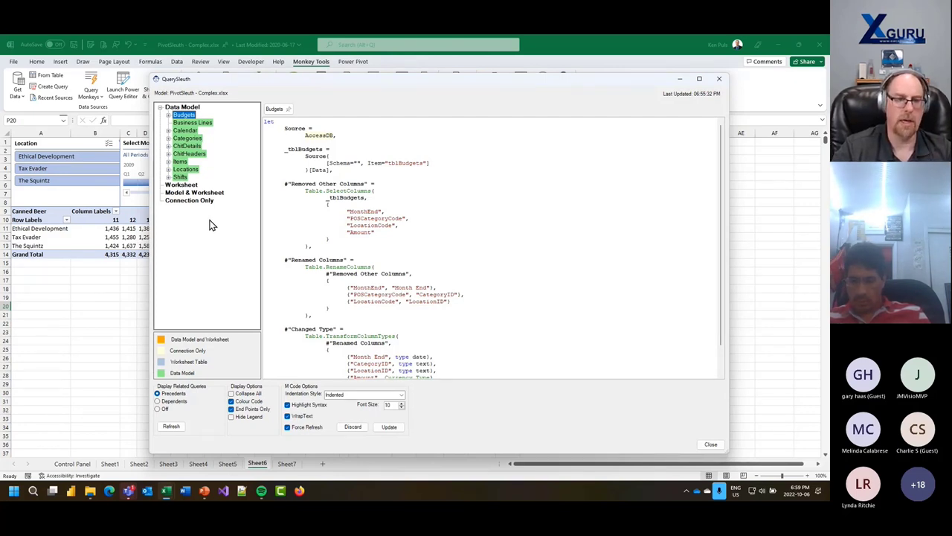
- Turn off End Points Only, turn on Hide Legend, and close QuerySleuth to Sheet6
click(236, 410)
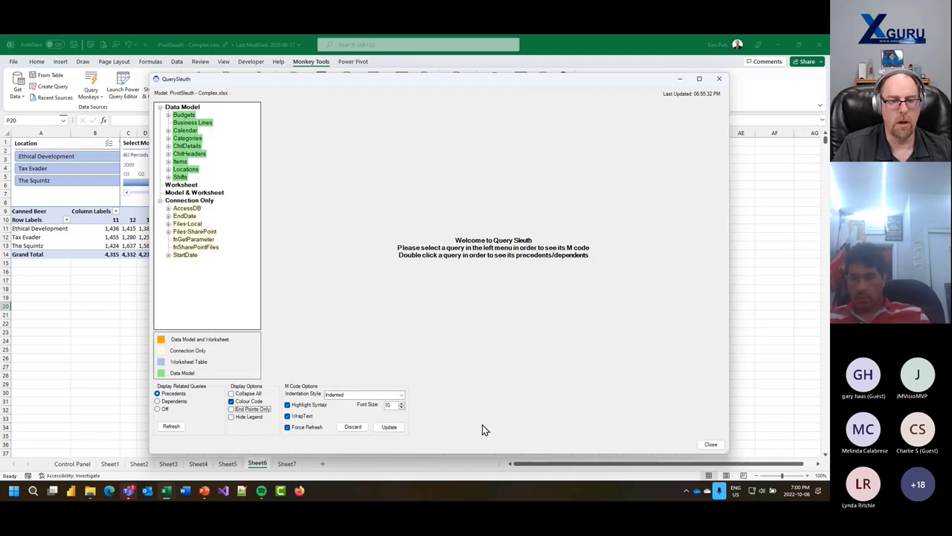
click(231, 418)
click(712, 444)
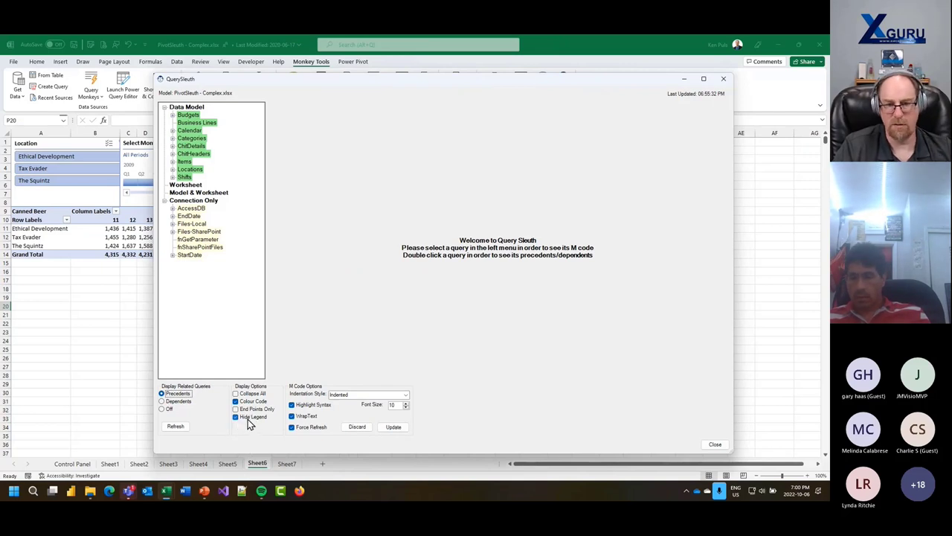
click(715, 444)
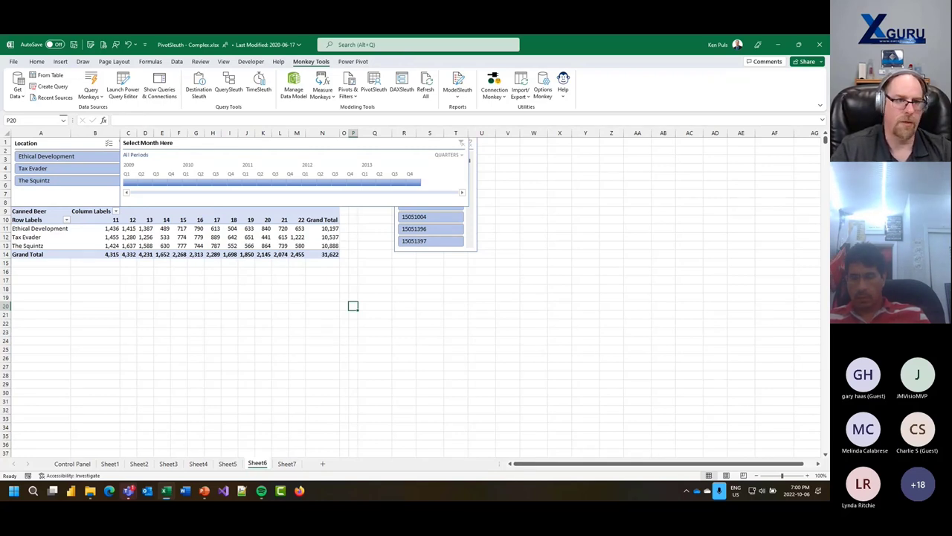
- Close the PivotSleuth - Complex workbook from the File page without saving
click(13, 61)
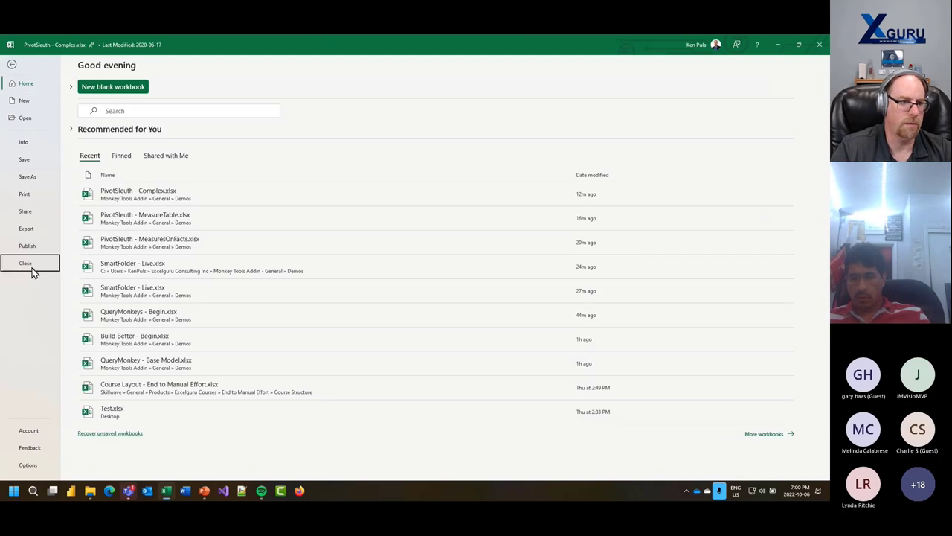
click(32, 273)
click(405, 272)
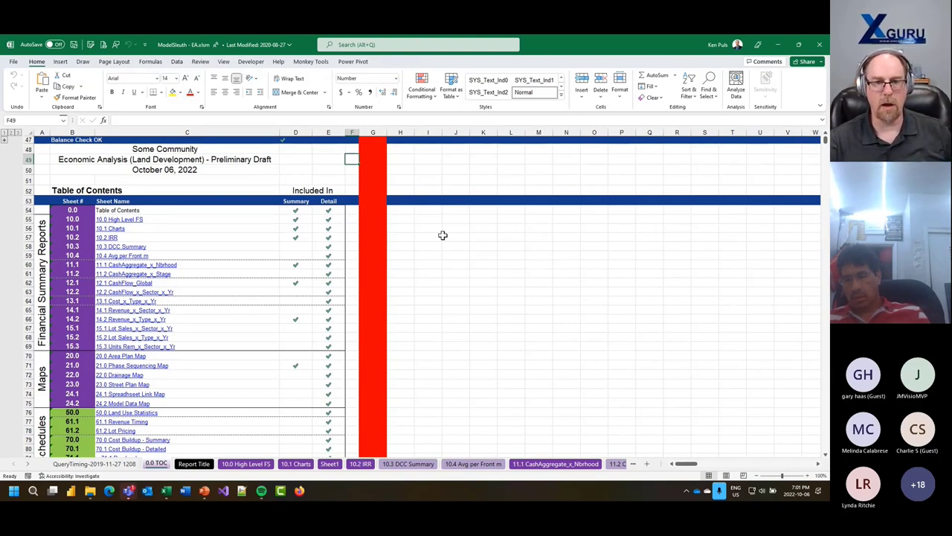
- Open the Feature Suggestions feedback form from Monkey Tools Help
click(315, 63)
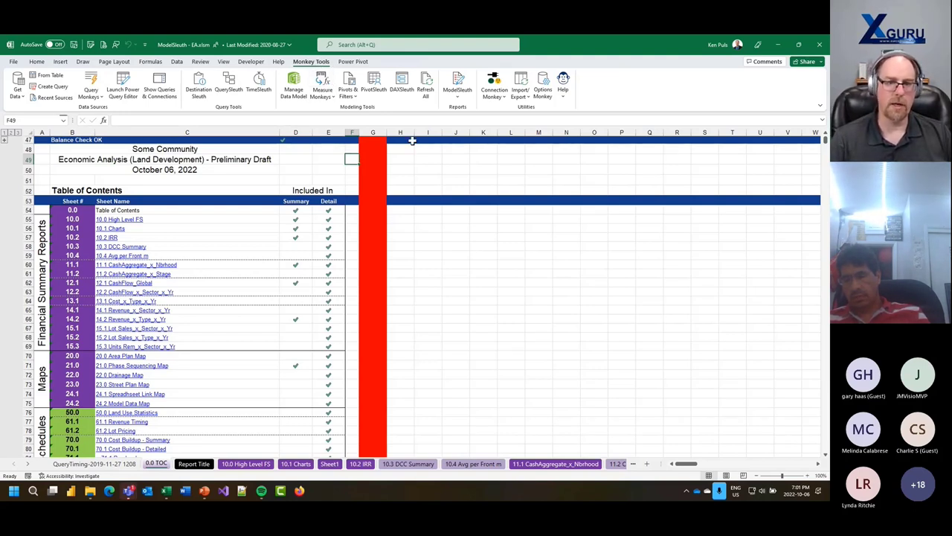
click(563, 88)
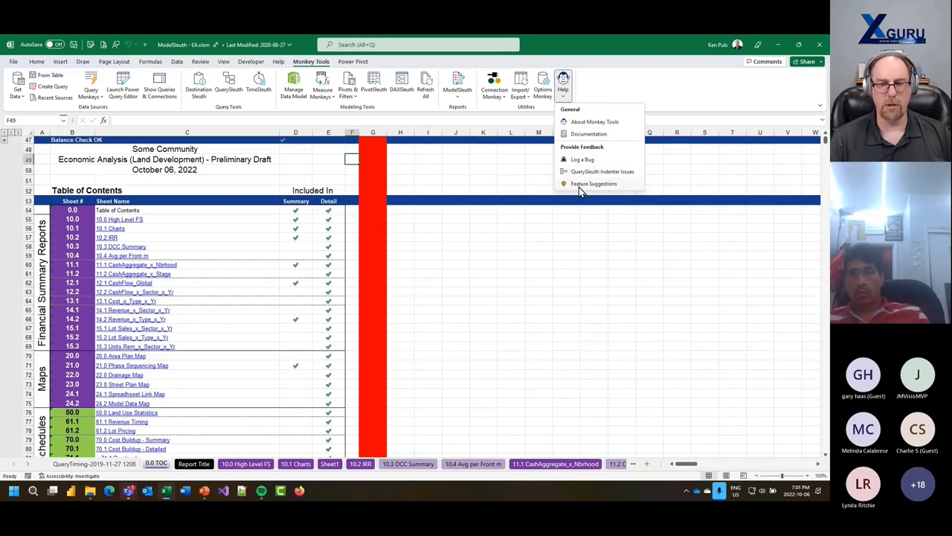
click(579, 186)
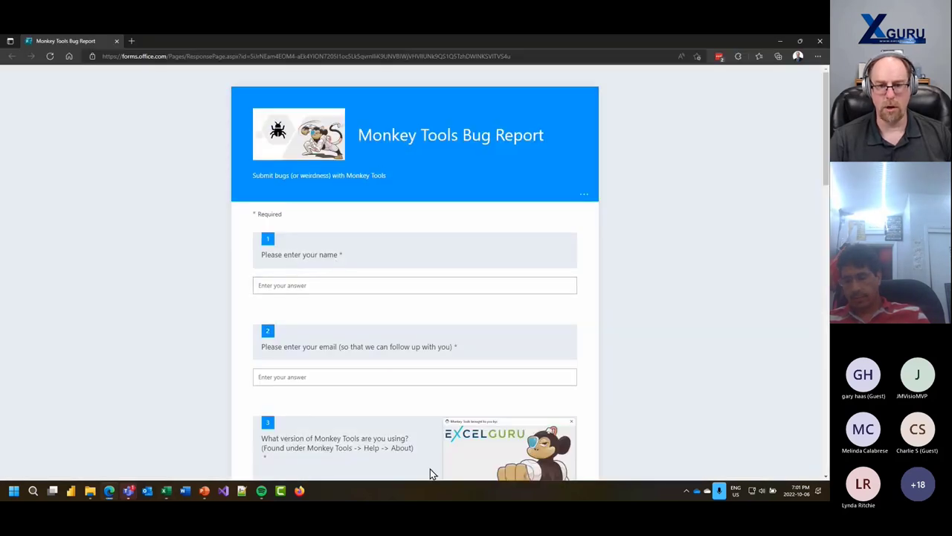
- Scroll the Bug Report form, then close the browser to return to Excel
scroll(701, 335, down, 3)
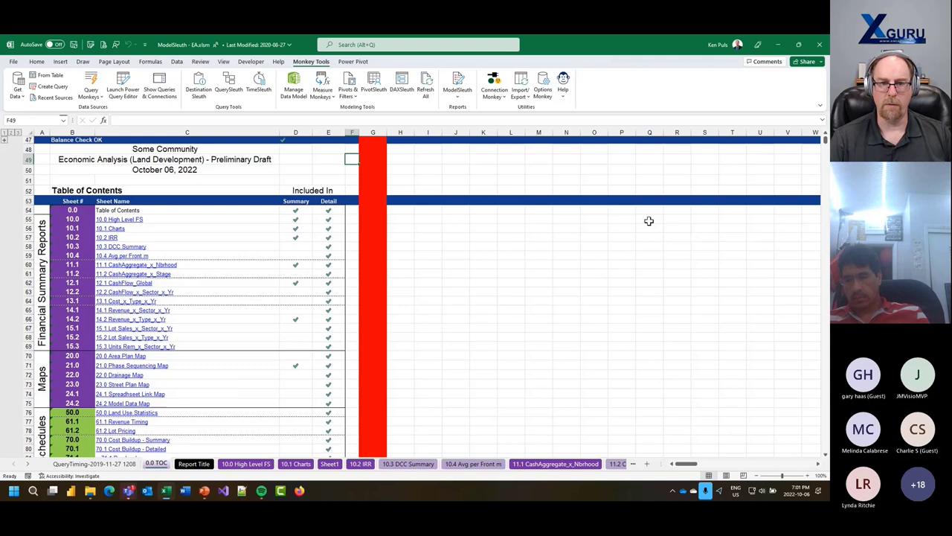
click(819, 41)
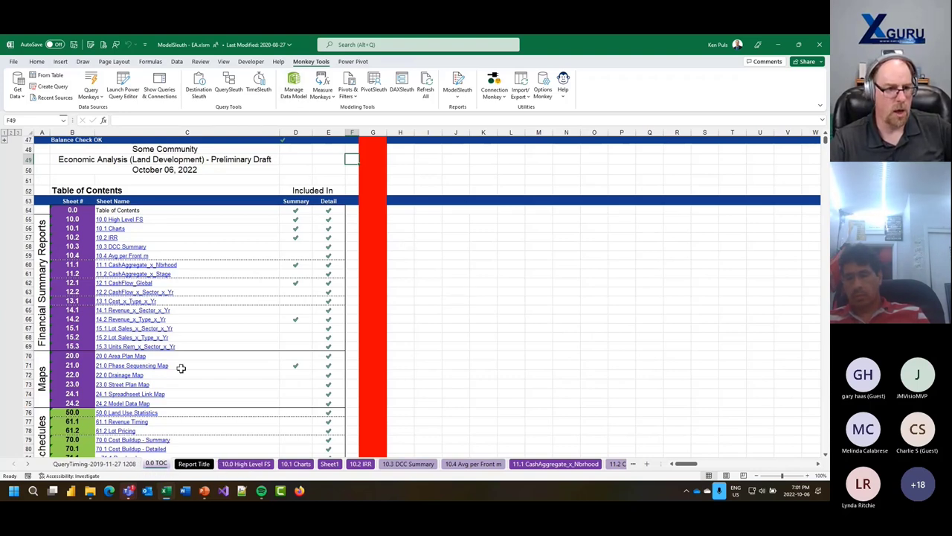
- Jump to the 20.0 Area Plan Map sheet from the contents and scroll through it
scroll(229, 348, down, 3)
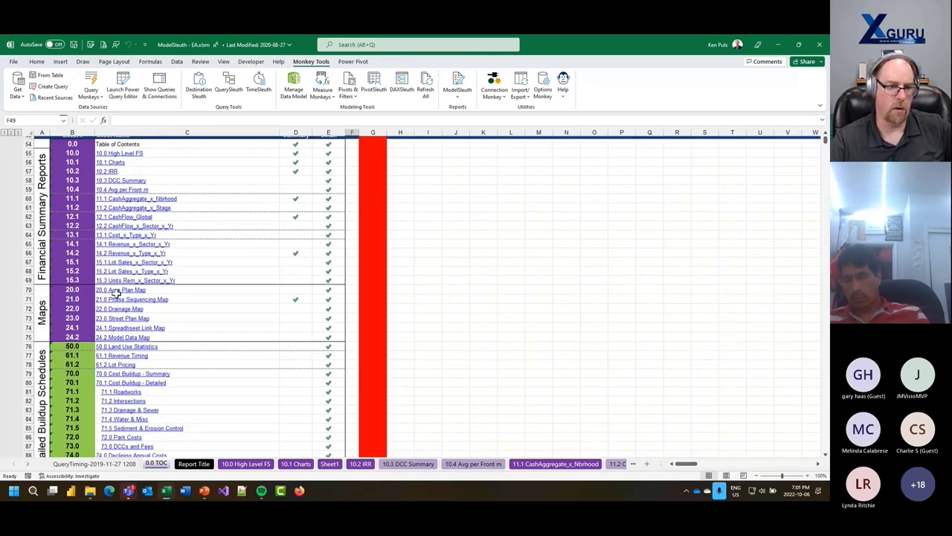
click(117, 291)
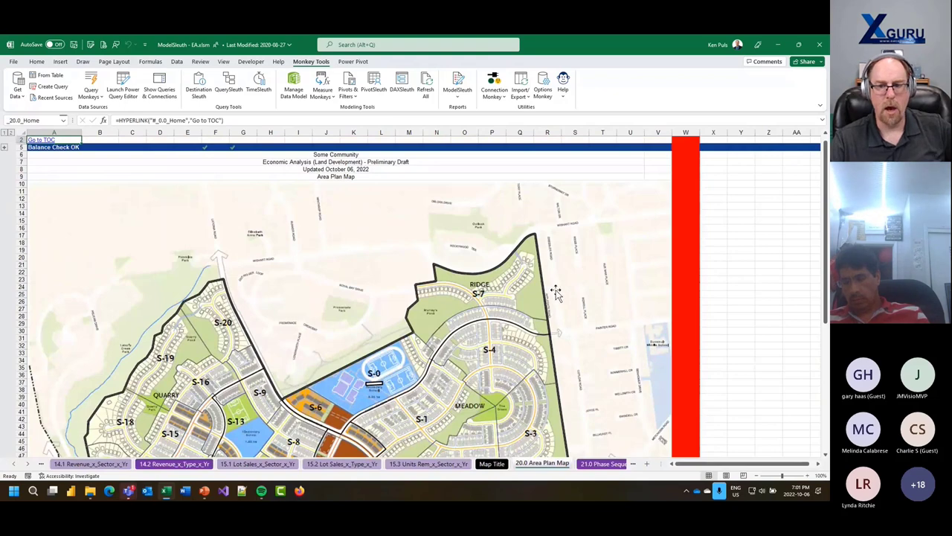
scroll(555, 292, down, 4)
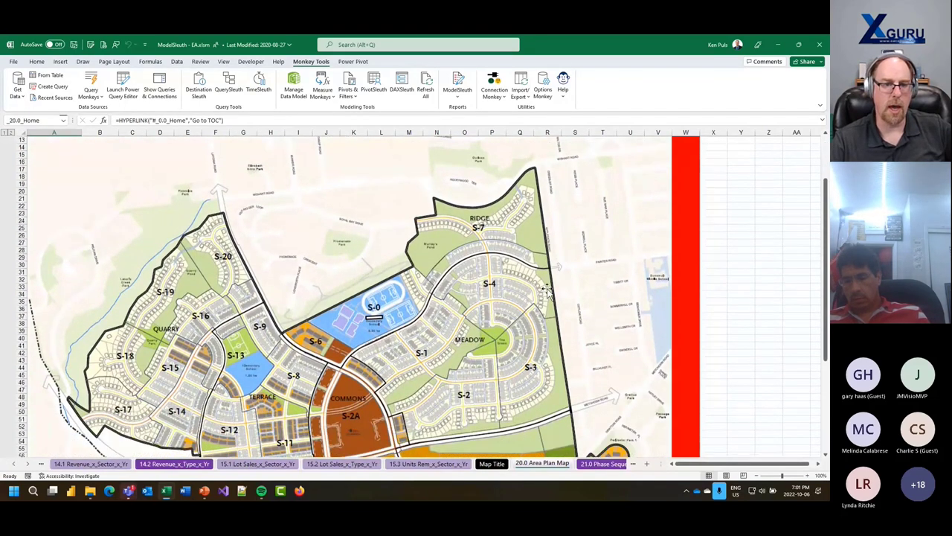
scroll(547, 290, down, 3)
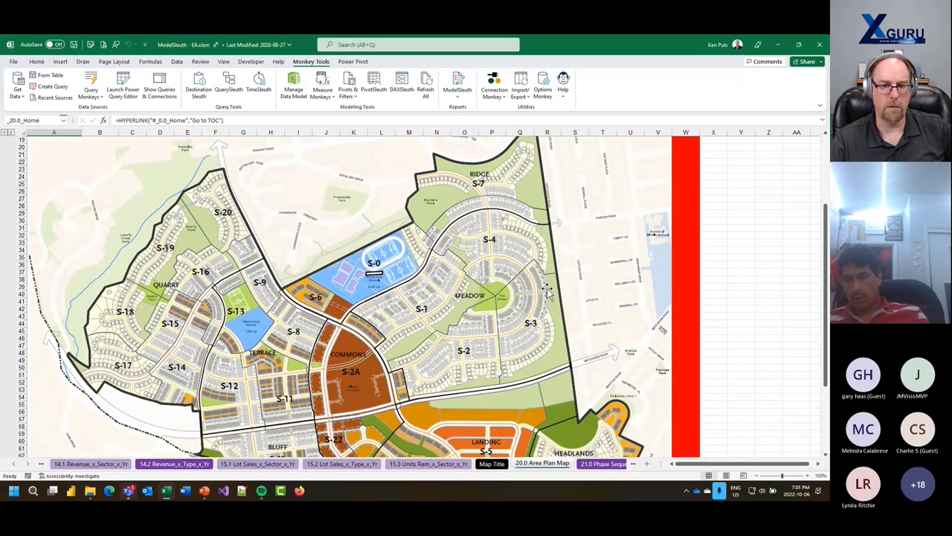
scroll(614, 301, down, 2)
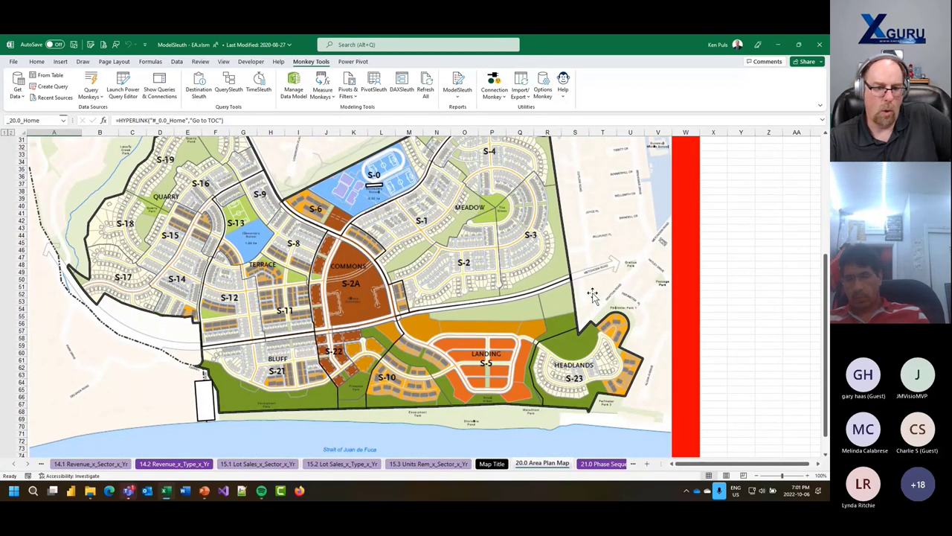
scroll(590, 296, up, 1)
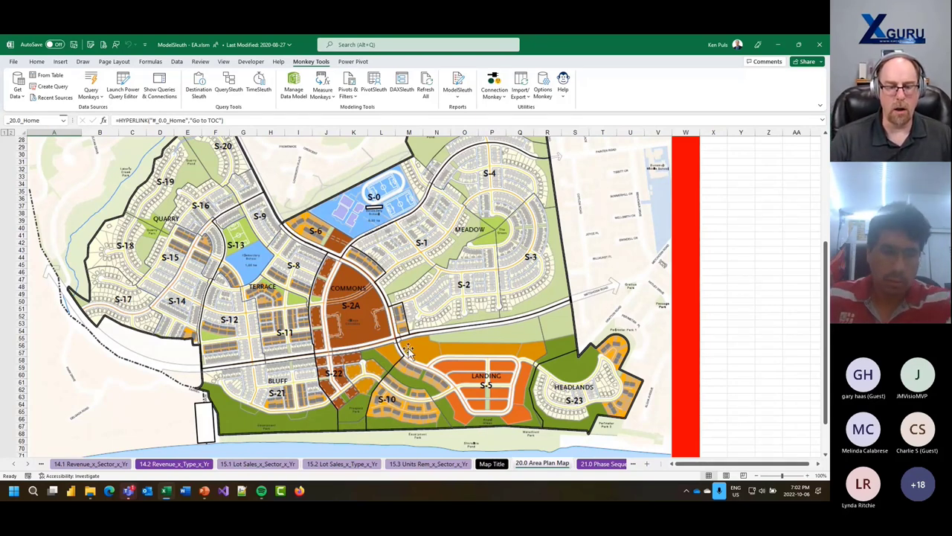
- Step through the 22.0 Drainage, 23.0 Street Plan and 24.1 Spreadsheet Link maps
click(28, 466)
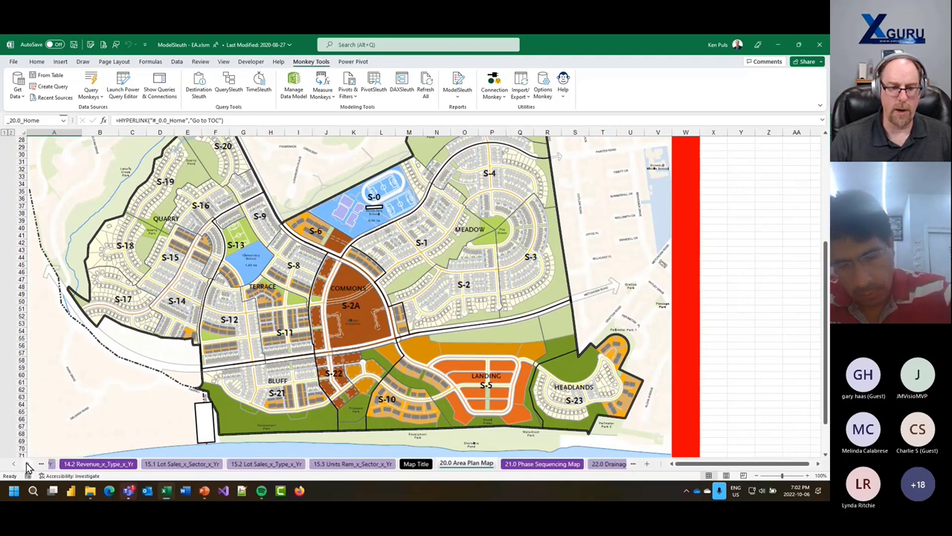
click(28, 466)
click(28, 466)
click(27, 466)
click(27, 465)
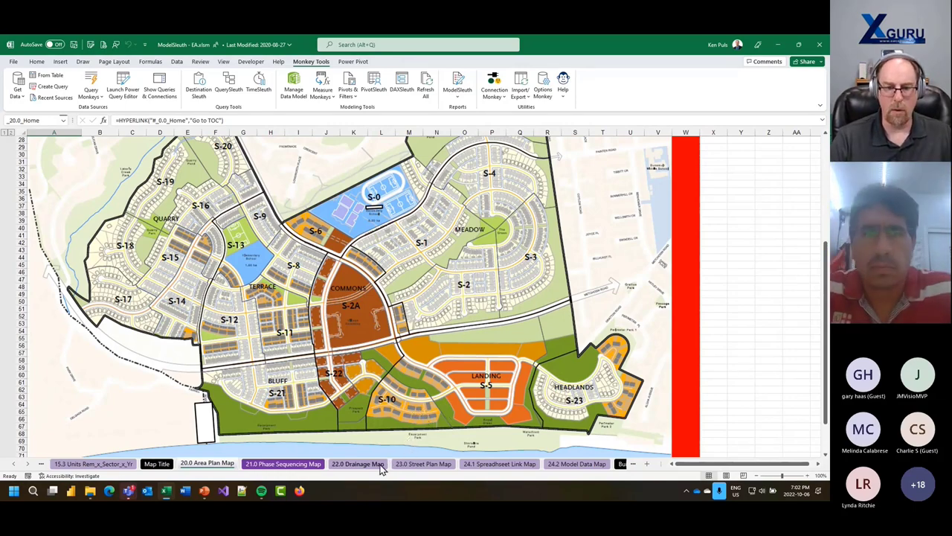
click(358, 463)
click(410, 467)
click(497, 464)
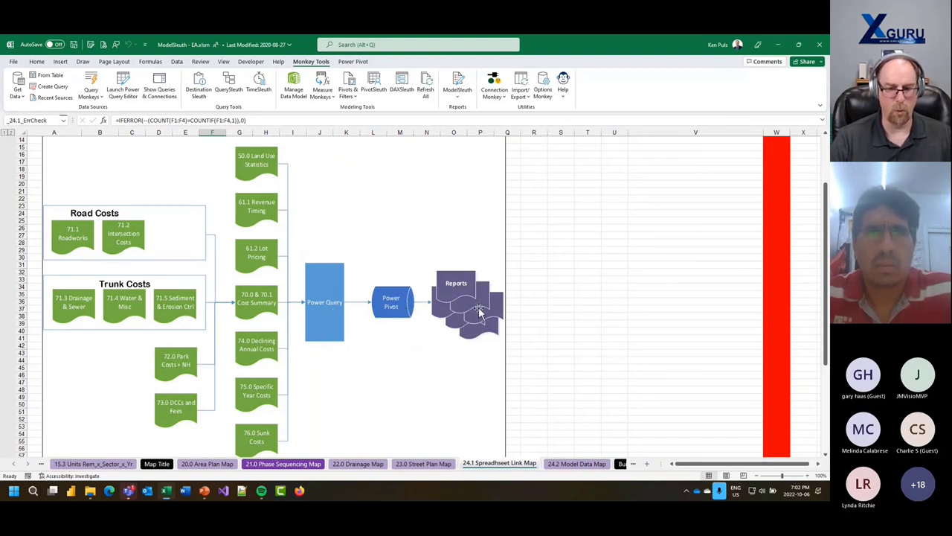
- Show the 24.2 Model Data Map flow chart zoomed out to 70%
click(577, 464)
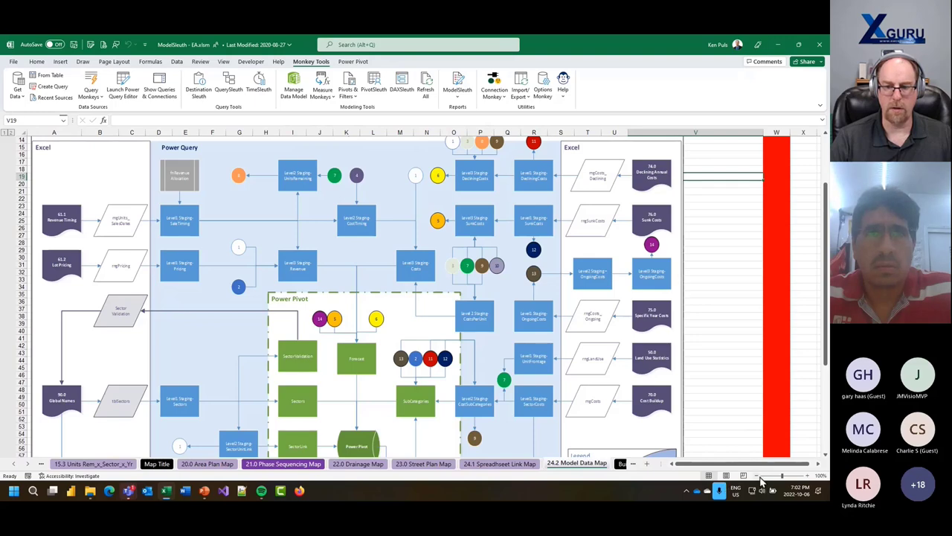
click(758, 476)
click(758, 475)
click(758, 475)
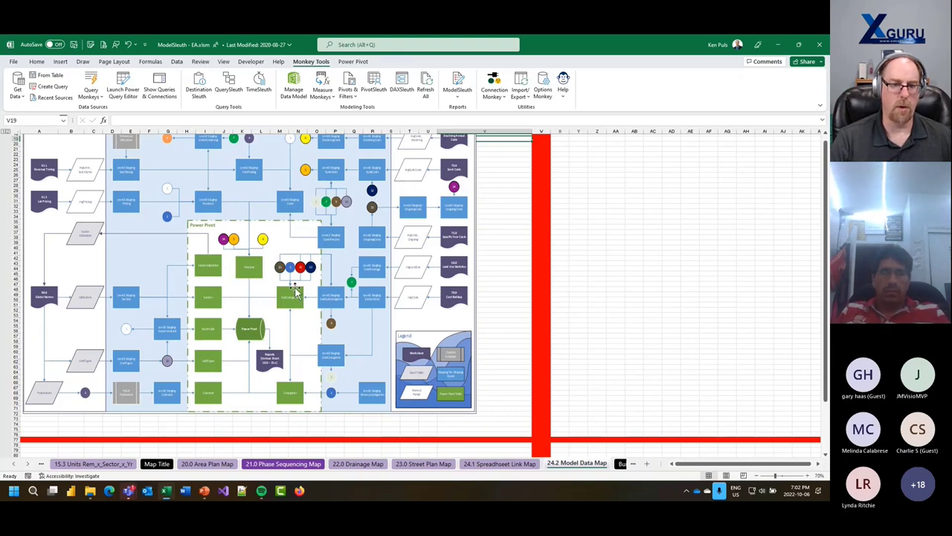
scroll(335, 282, up, 6)
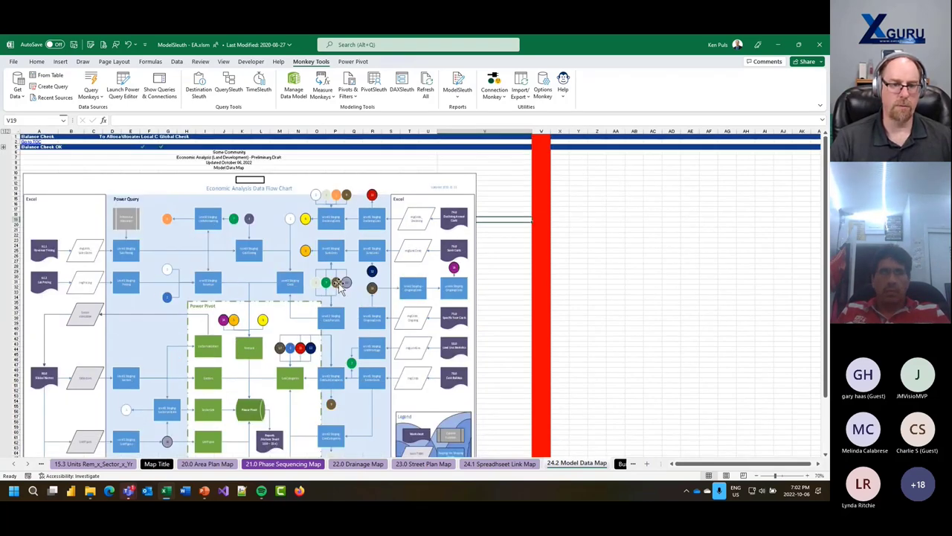
scroll(338, 286, down, 3)
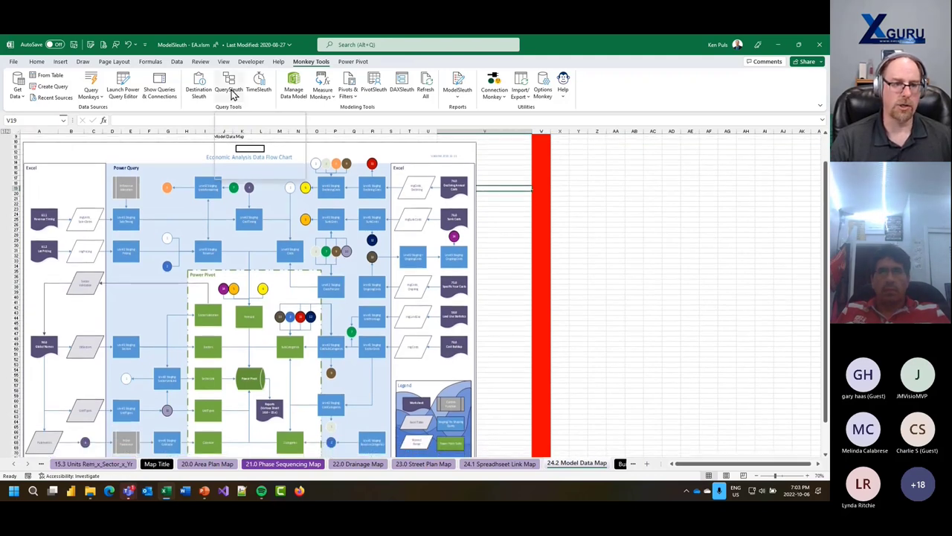
- Display the Queries & Connections pane and launch QuerySleuth for ModelSleuth - EA
click(176, 87)
scroll(732, 269, down, 10)
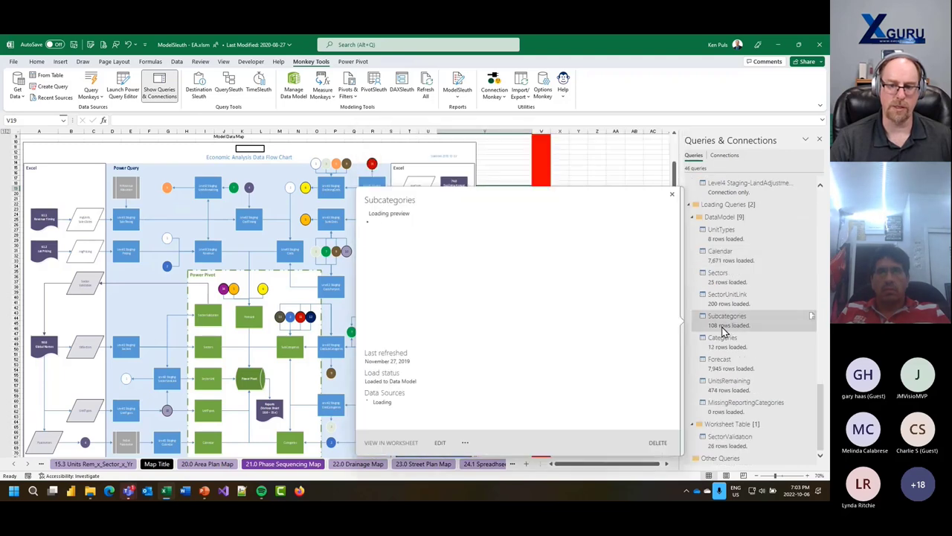
click(232, 91)
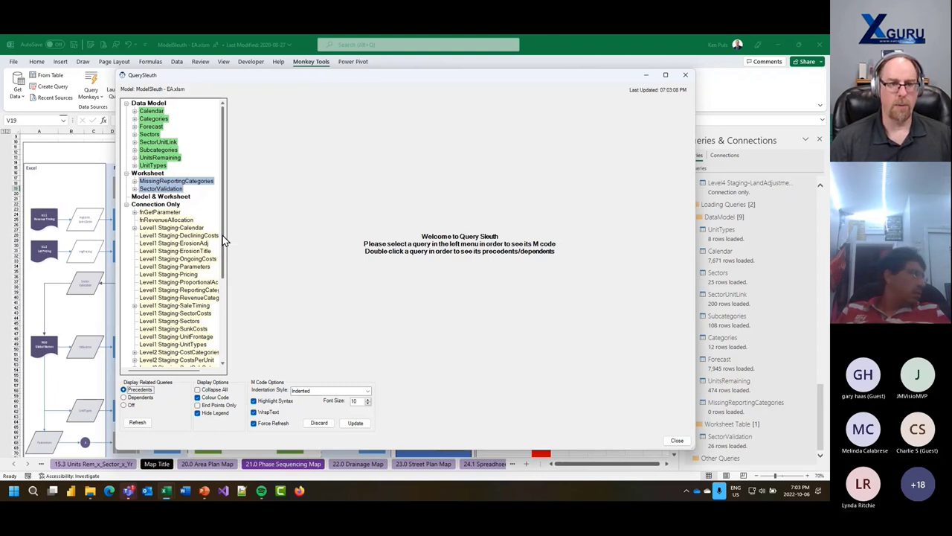
- Show the dependents tree of the Level1 Staging-Parameters query
click(164, 267)
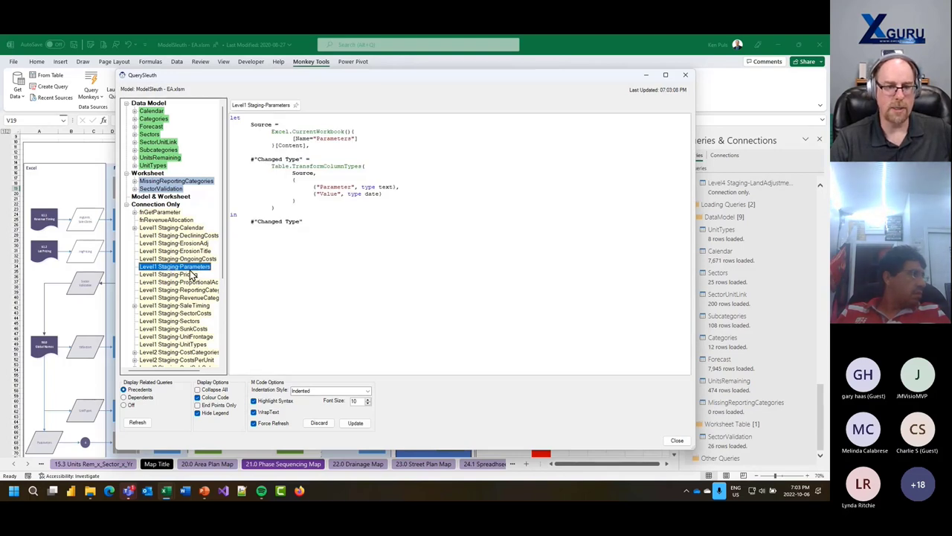
click(125, 398)
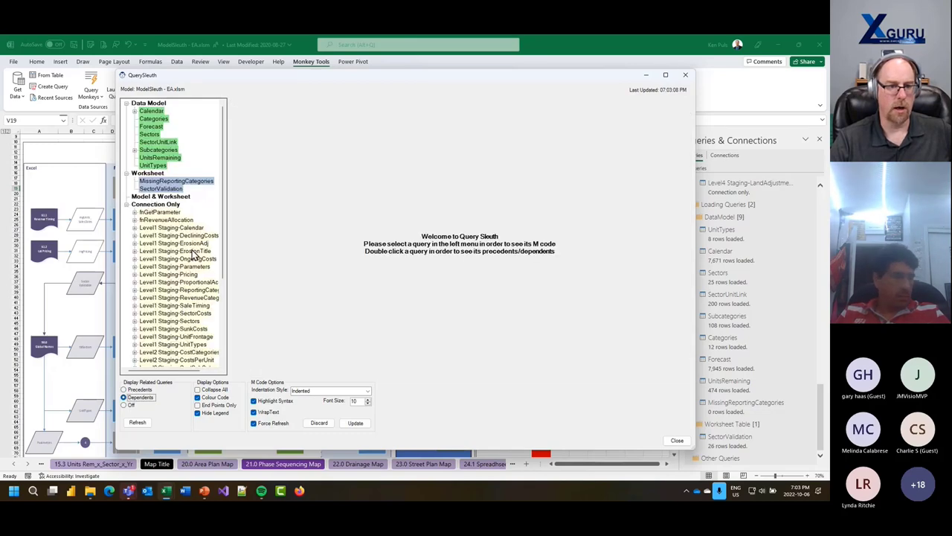
click(148, 267)
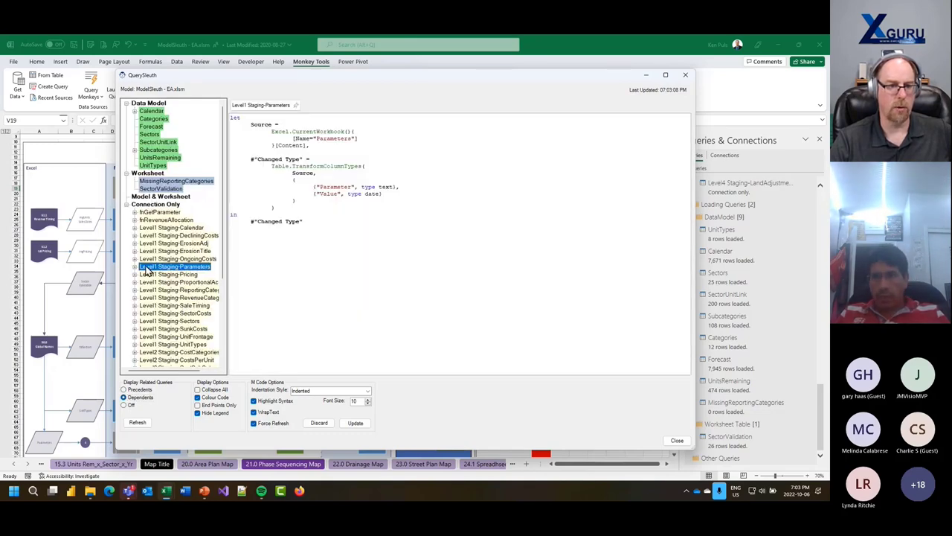
double_click(148, 267)
scroll(188, 256, down, 2)
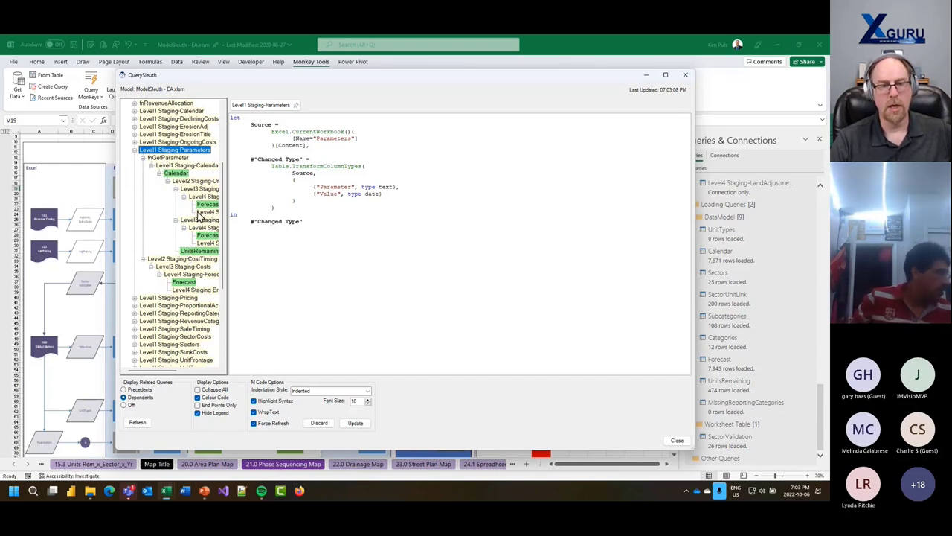
- Trace the precedents of Calendar and Forecast, then close QuerySleuth
click(125, 390)
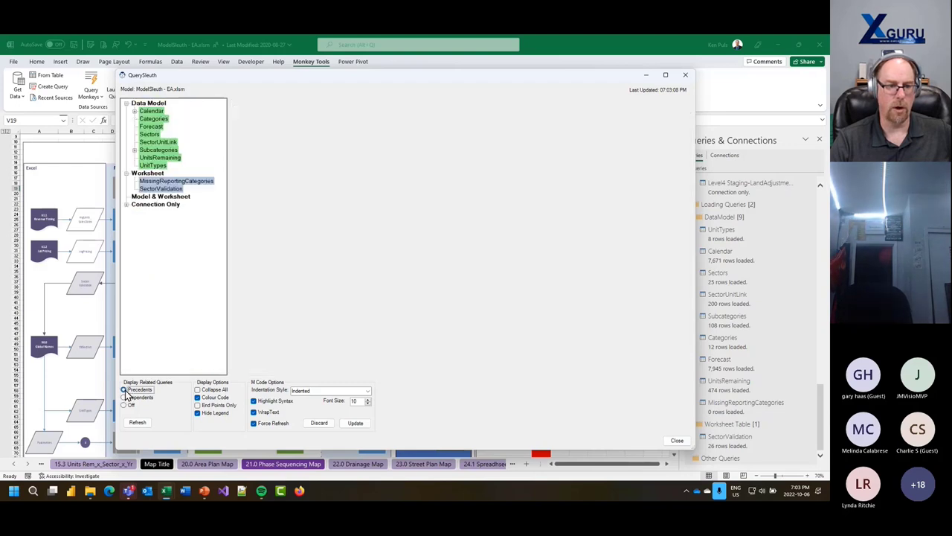
double_click(151, 111)
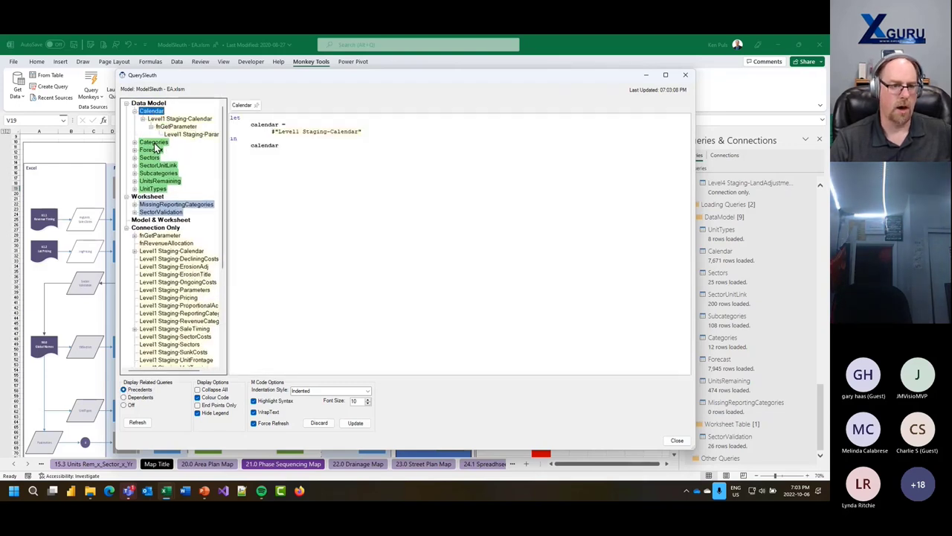
double_click(152, 151)
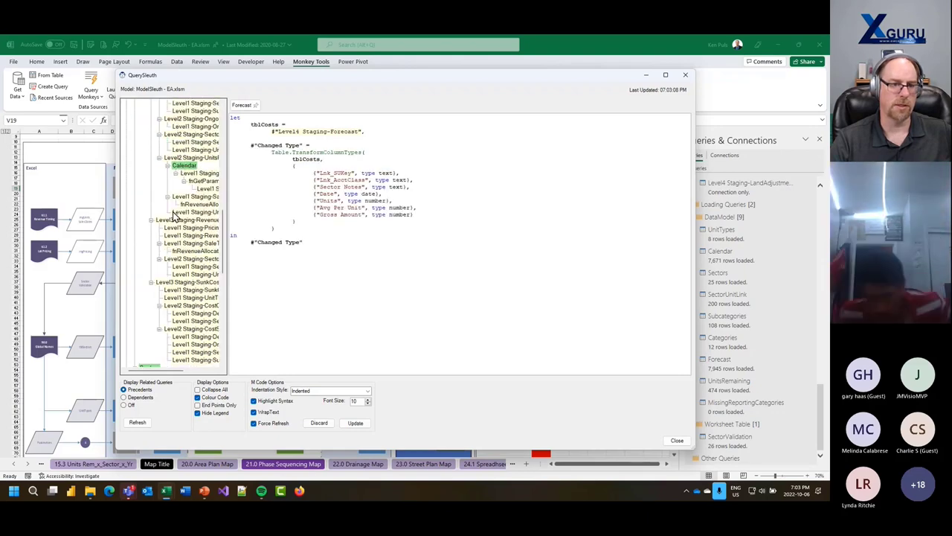
scroll(175, 216, up, 5)
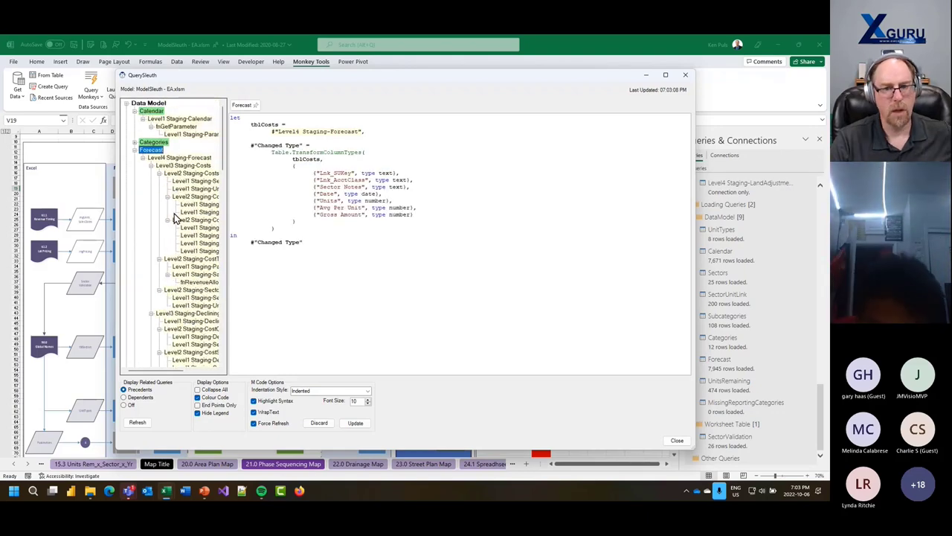
click(685, 74)
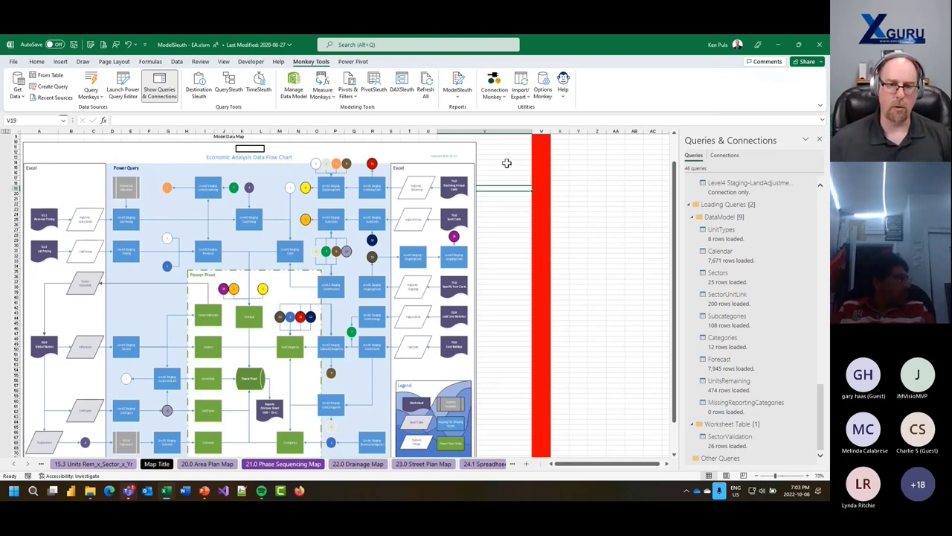
- Run the ModelSleuth Model Summary report to create the XLG_Report_ModelStats sheet
click(459, 96)
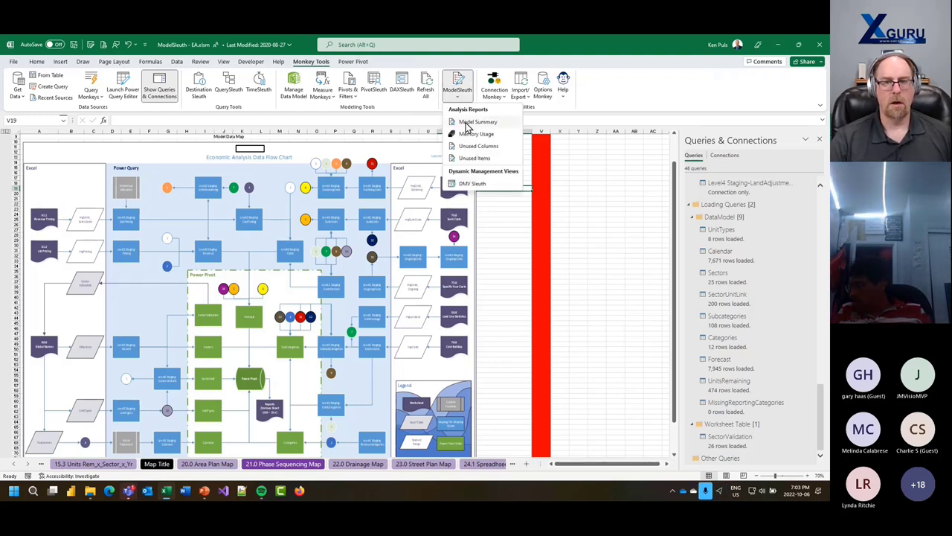
click(477, 122)
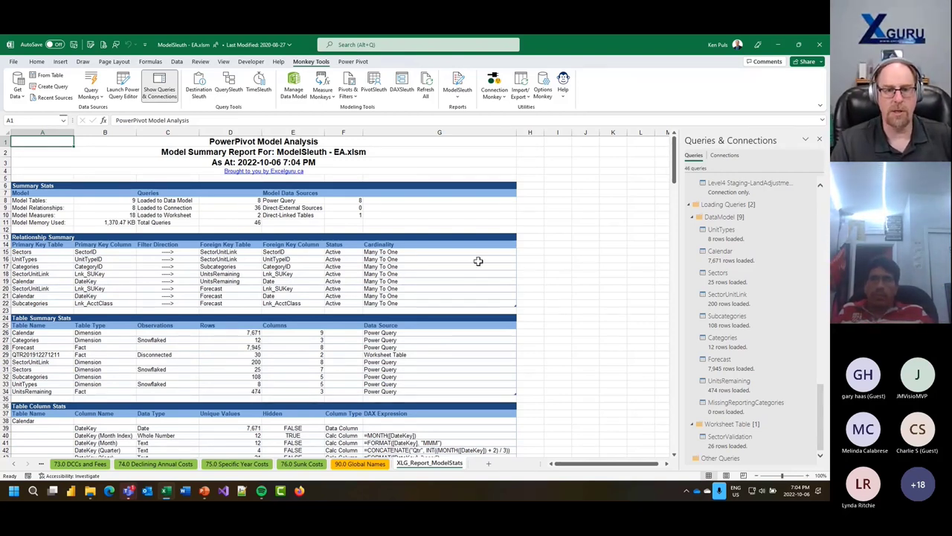
- Review the summary counts for tables, relationships, connection/worksheet queries, and direct-linked and external sources
scroll(582, 304, down, 1)
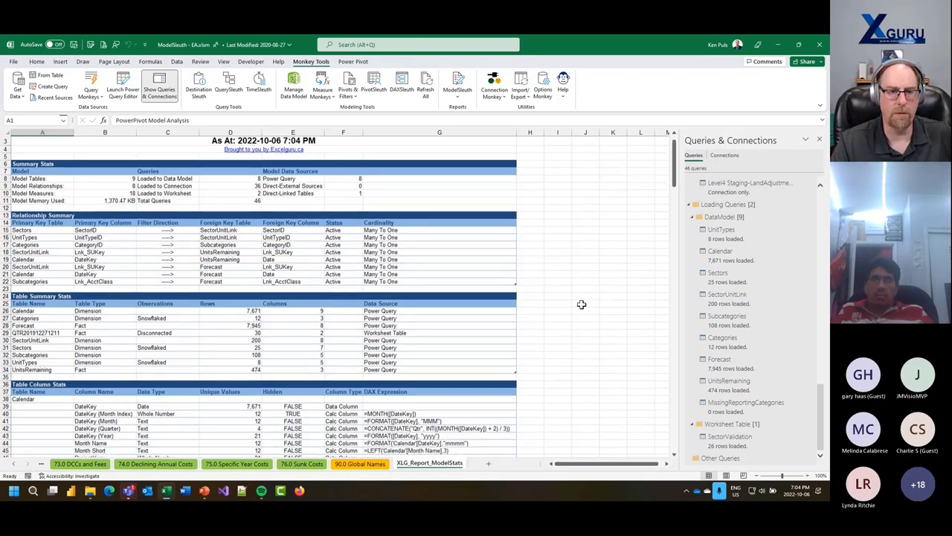
click(106, 179)
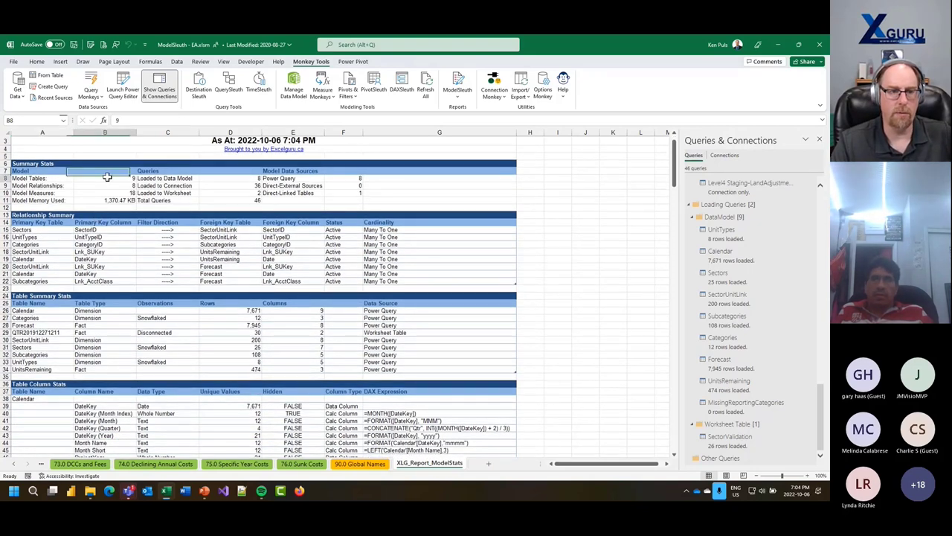
click(110, 189)
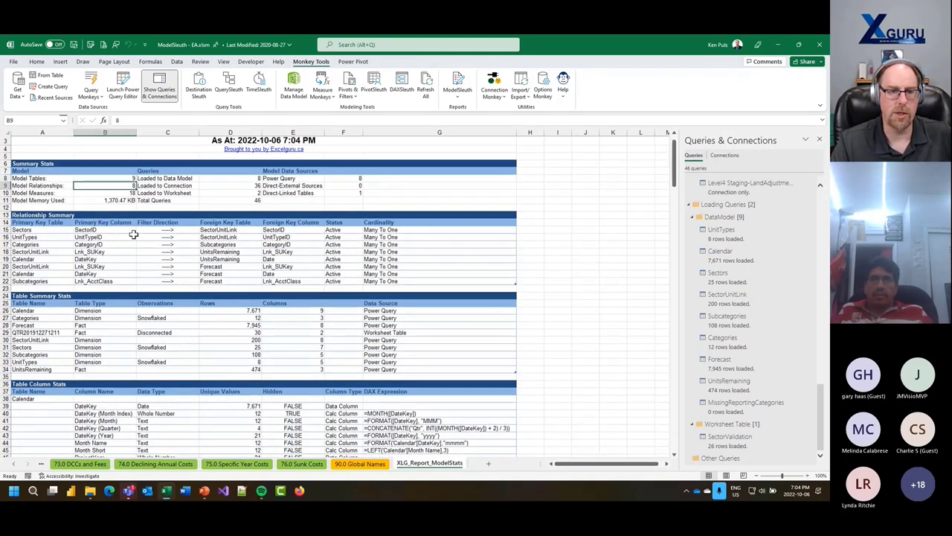
click(225, 187)
click(221, 195)
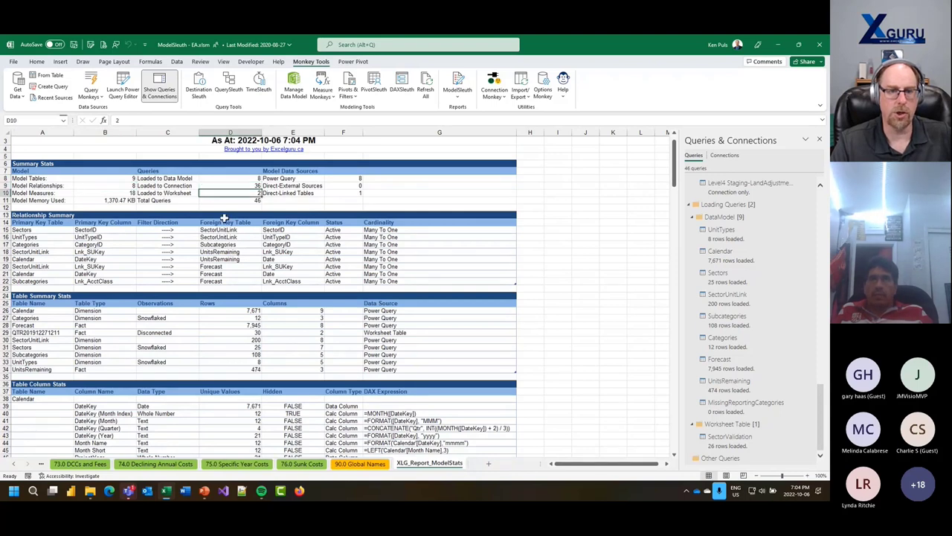
click(343, 192)
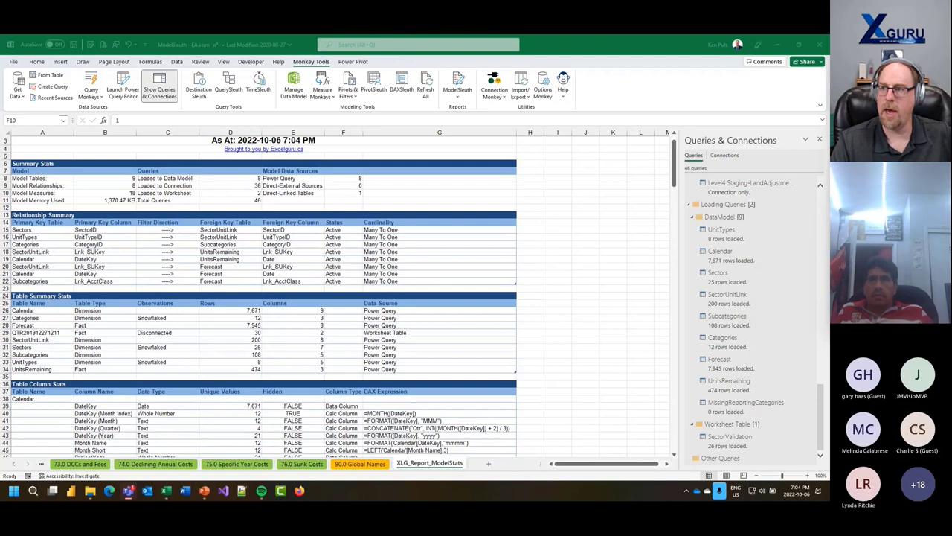
click(343, 194)
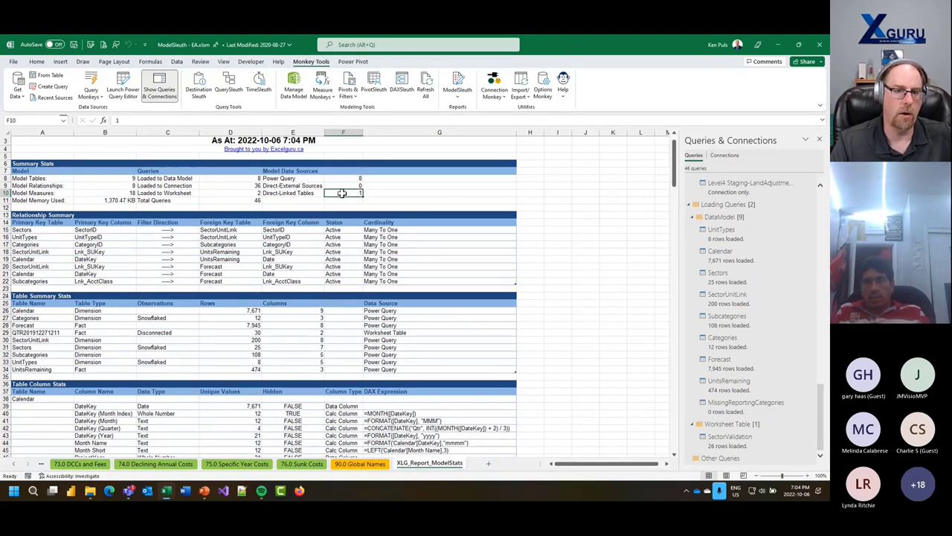
click(341, 186)
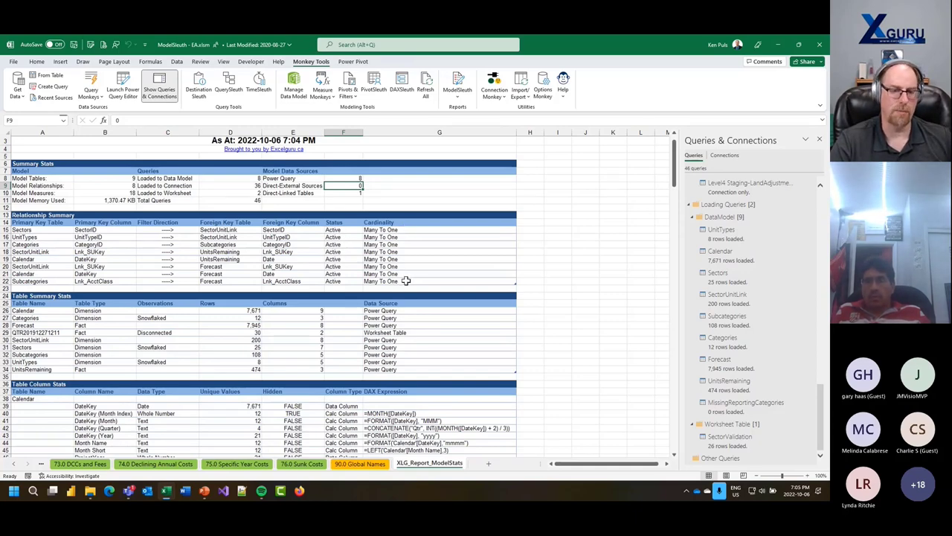
scroll(405, 280, down, 3)
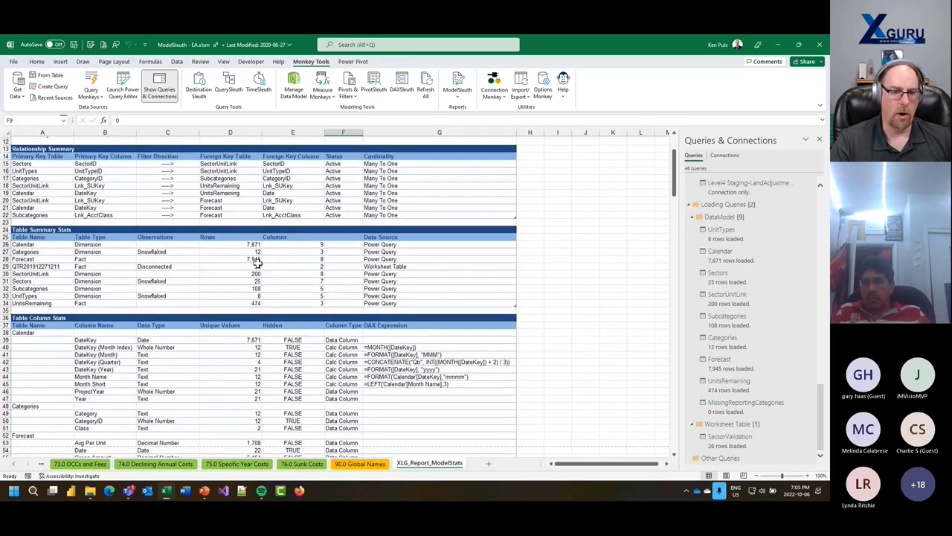
drag(403, 266, 38, 265)
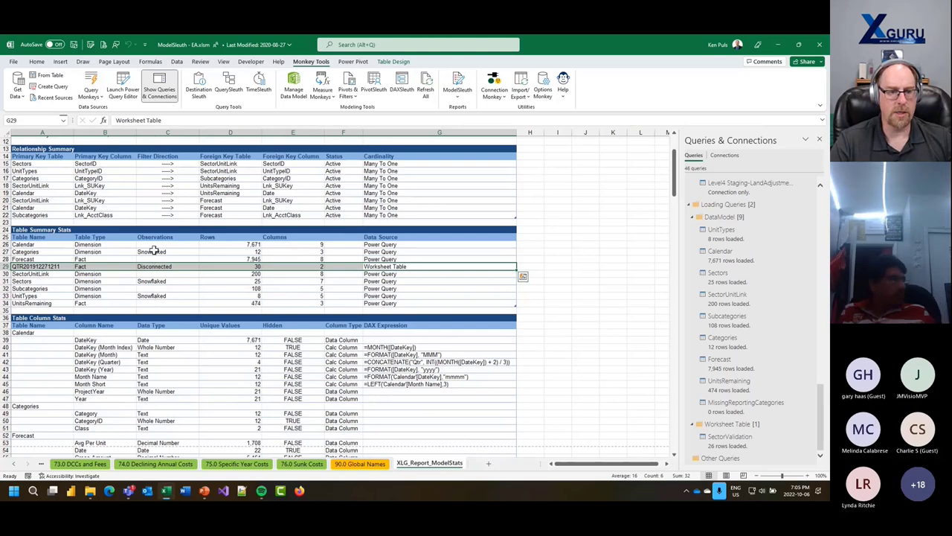
click(154, 252)
click(158, 283)
click(157, 295)
scroll(77, 258, down, 2)
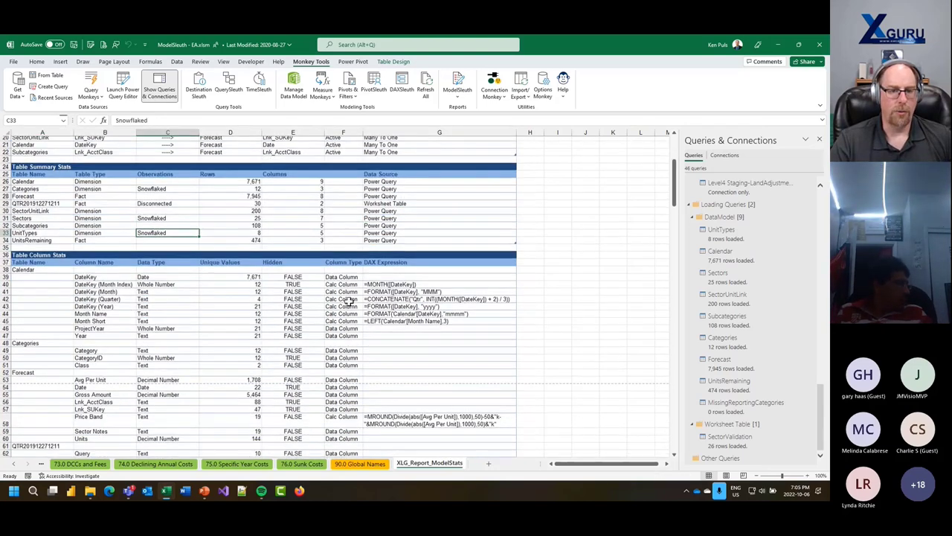
drag(228, 231, 236, 288)
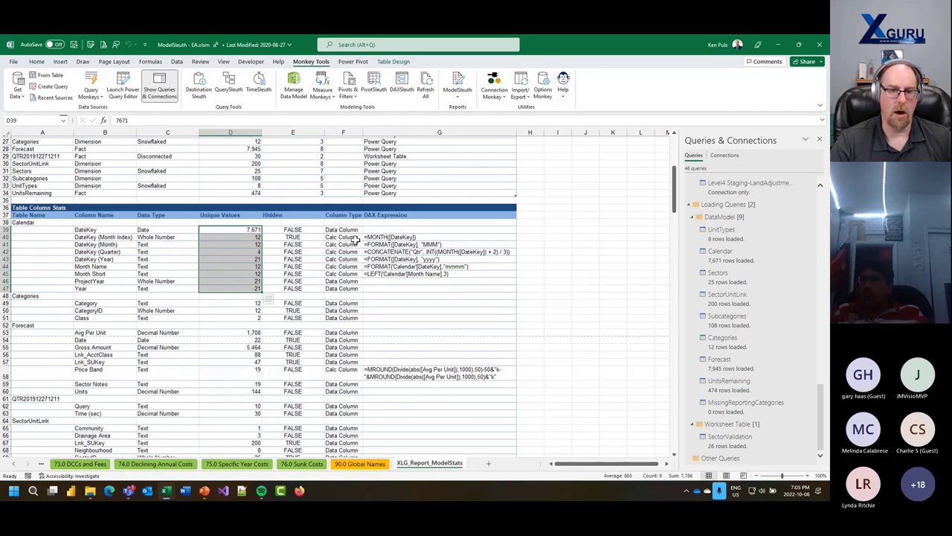
- Generate the ModelSleuth Memory Usage report for the data model
scroll(511, 338, down, 15)
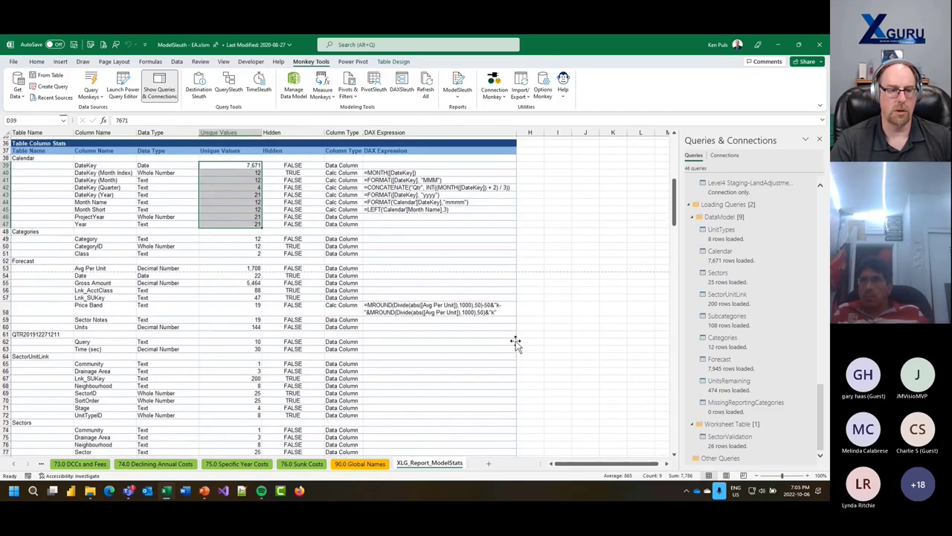
scroll(476, 311, down, 7)
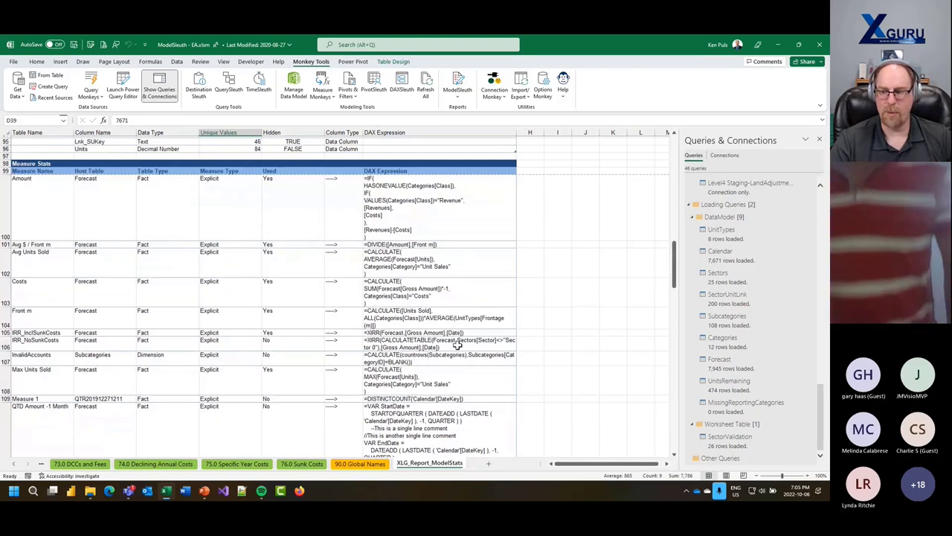
scroll(459, 345, down, 5)
scroll(459, 345, down, 3)
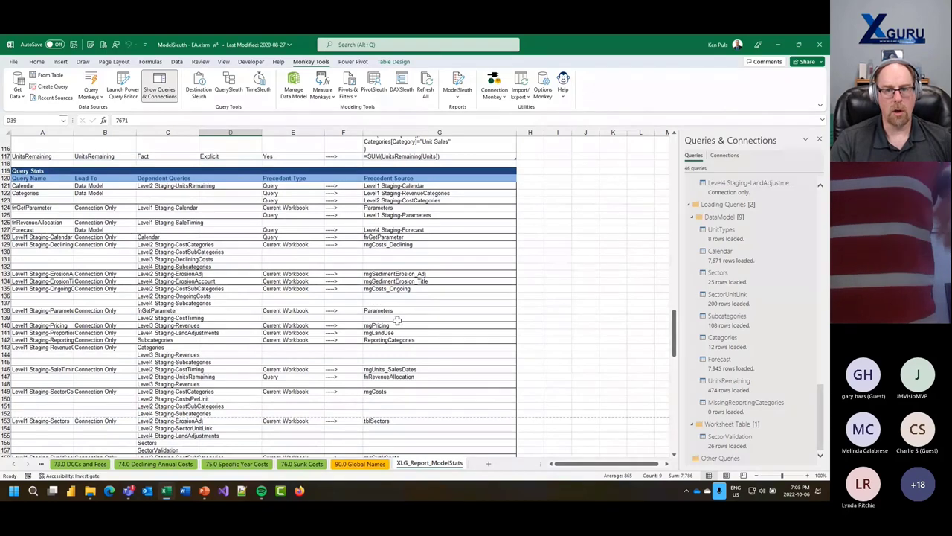
click(460, 94)
click(470, 132)
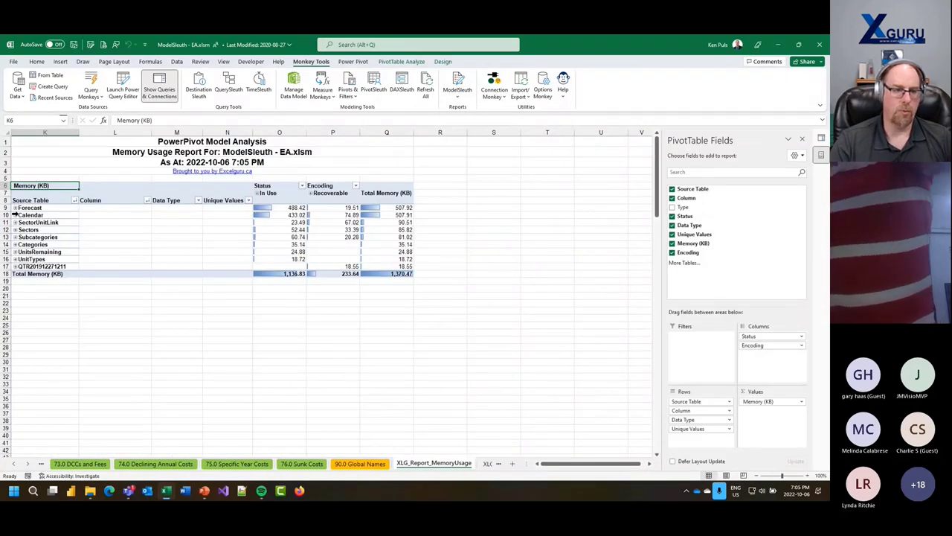
- Expand Forecast in the memory pivot to its columns and select the recoverable memory figures
click(15, 208)
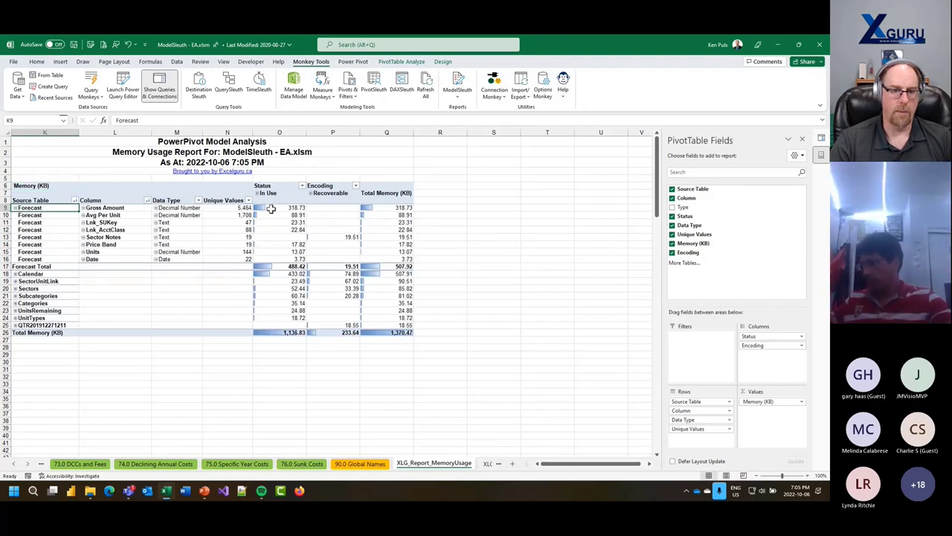
drag(341, 235, 347, 334)
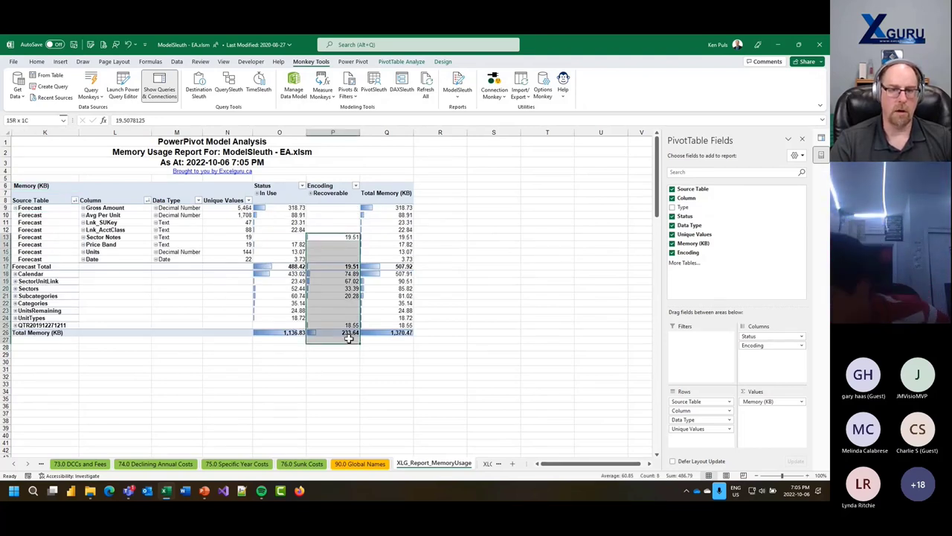
click(457, 91)
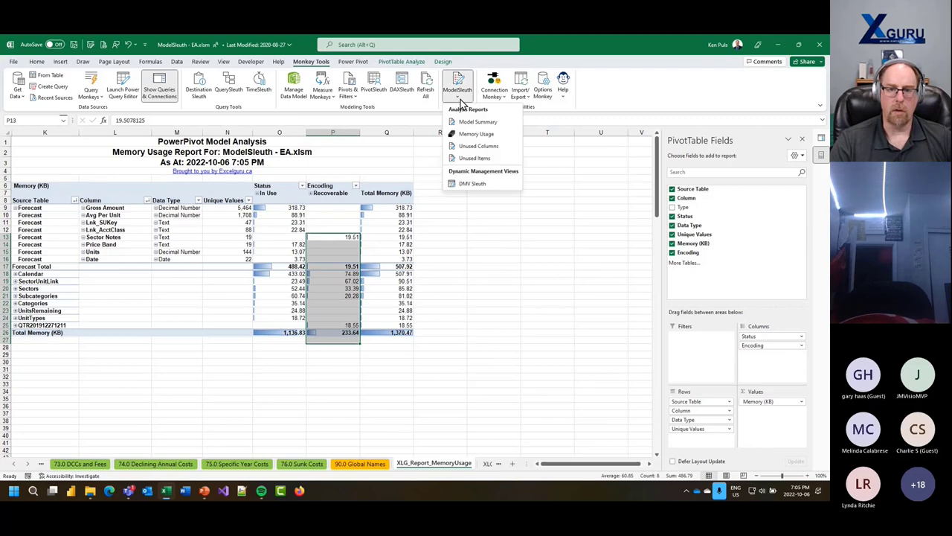
- Generate the Unused Items report and select the unused Level4 Staging-ErosionAdjustments query row
click(477, 158)
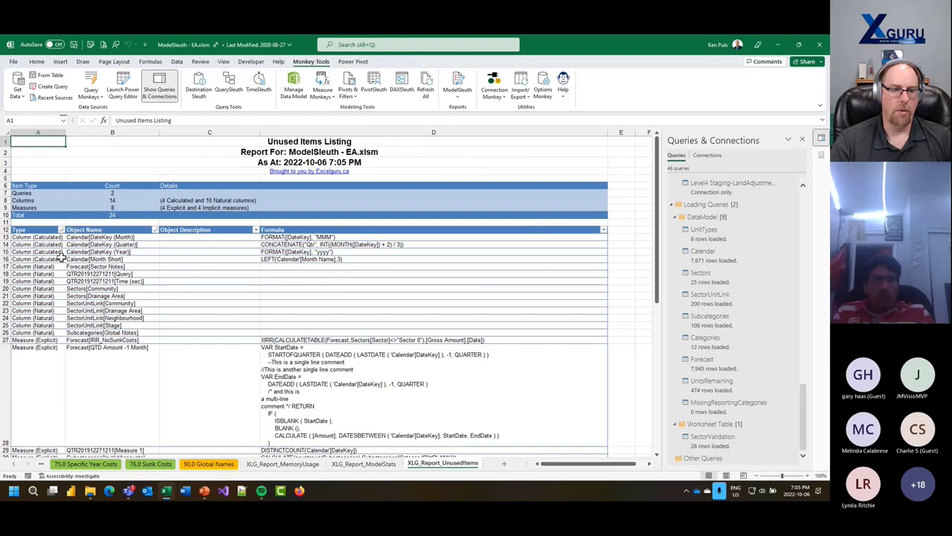
scroll(298, 348, down, 6)
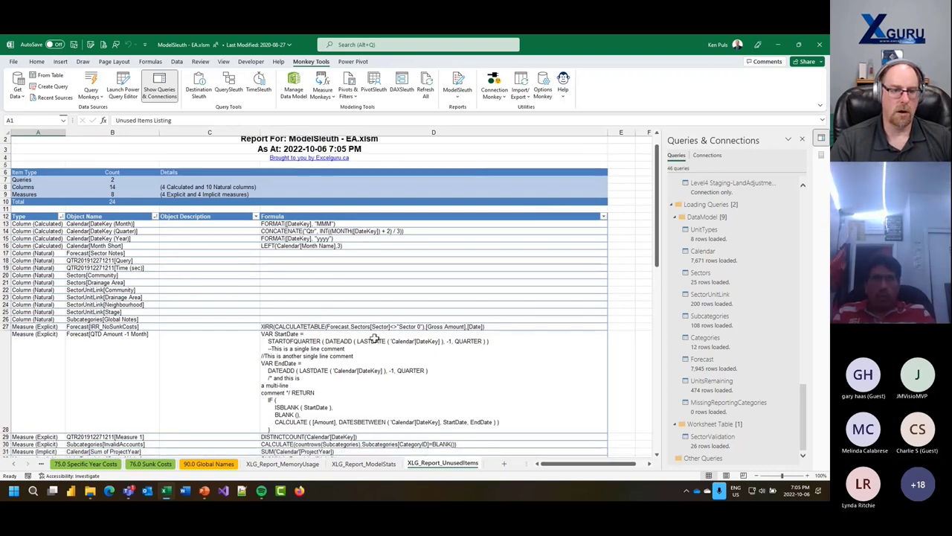
scroll(370, 326, down, 4)
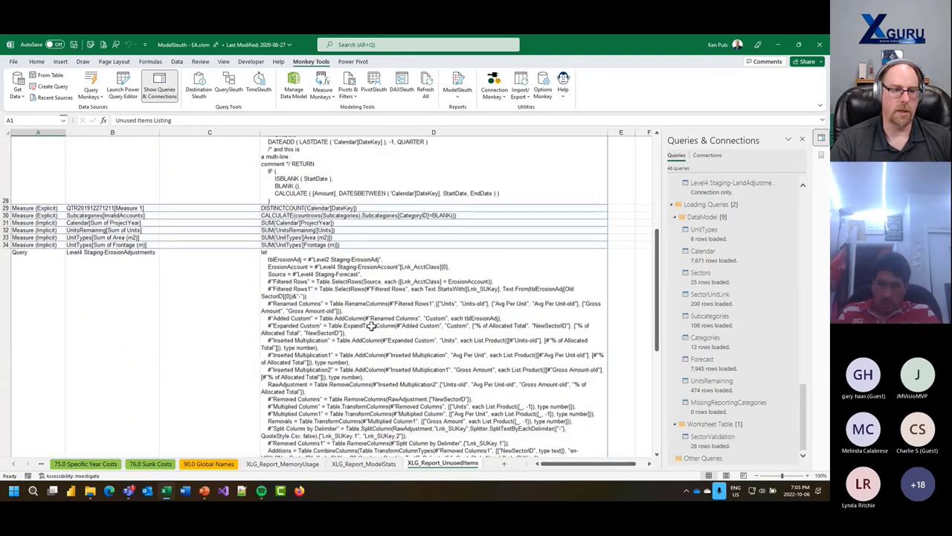
click(9, 281)
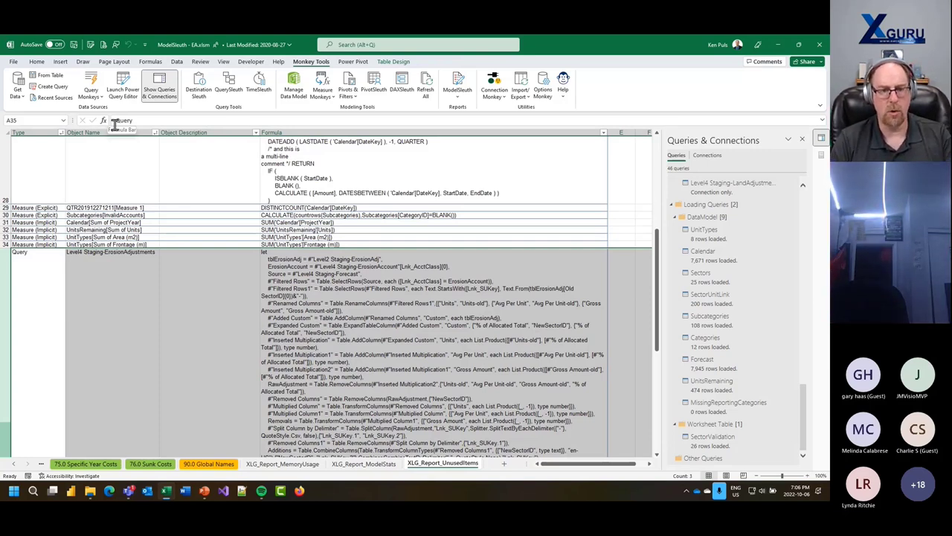
scroll(316, 225, up, 6)
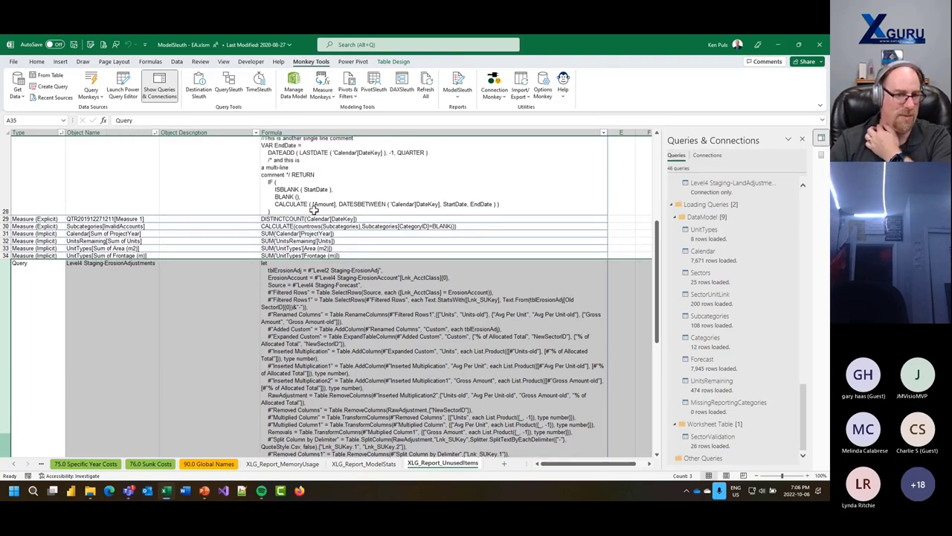
- On XLG_Report_ModelStats, add filter buttons to the Measure Stats table and select its DAX expressions
click(365, 464)
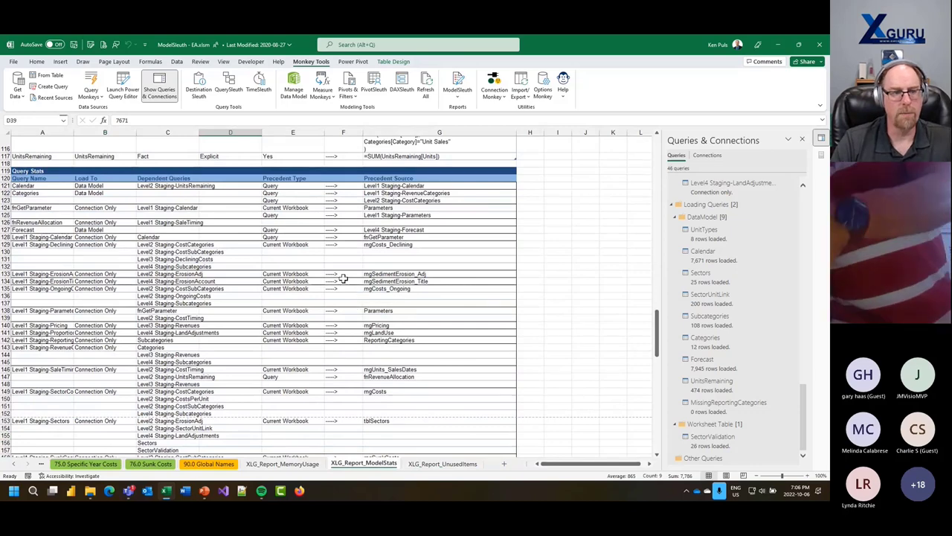
click(33, 179)
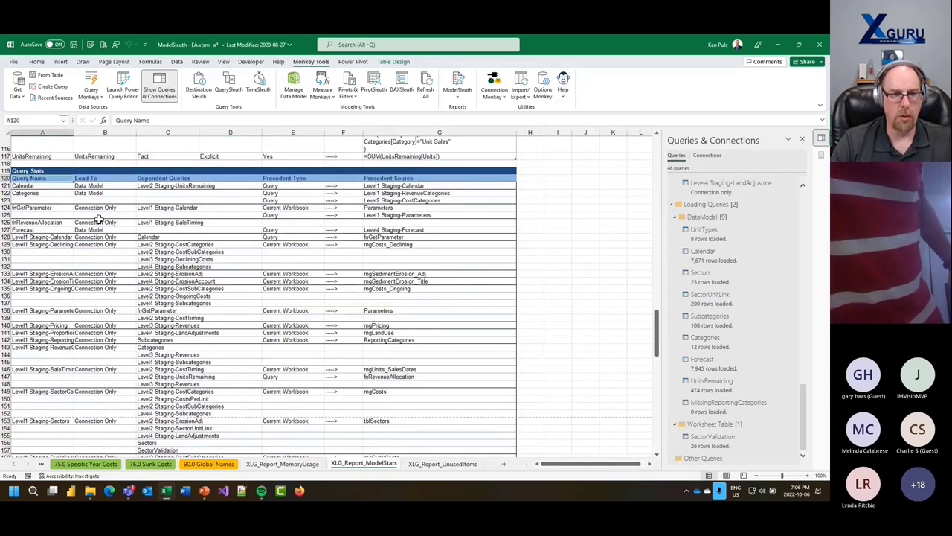
scroll(352, 277, up, 7)
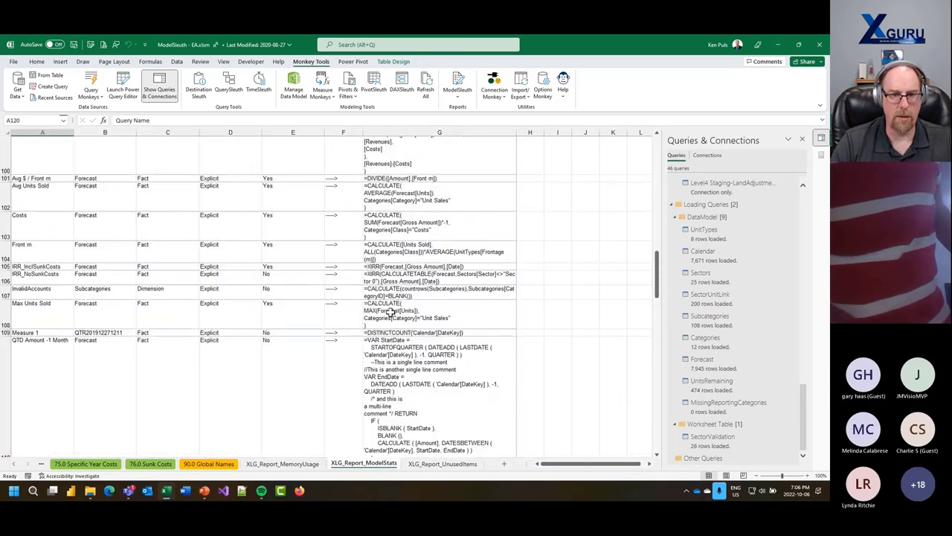
click(389, 171)
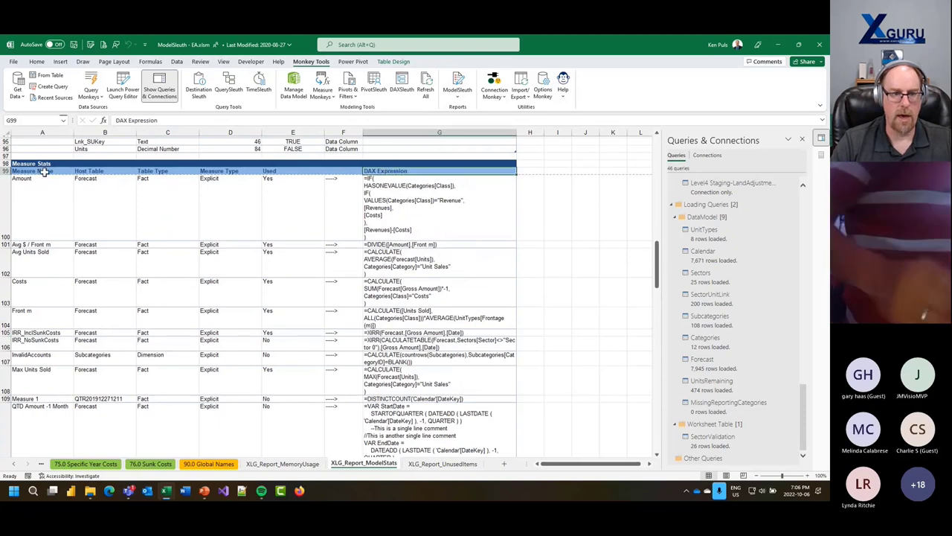
click(393, 62)
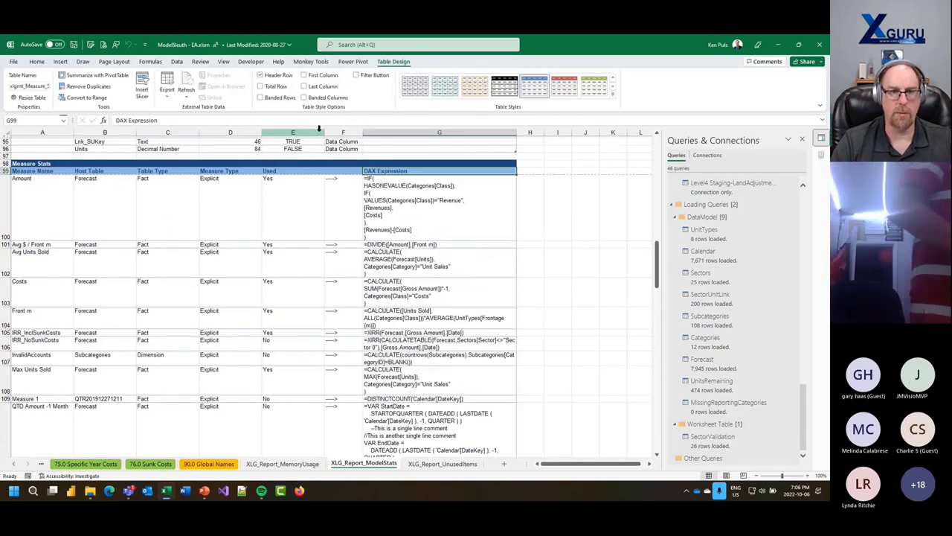
click(357, 77)
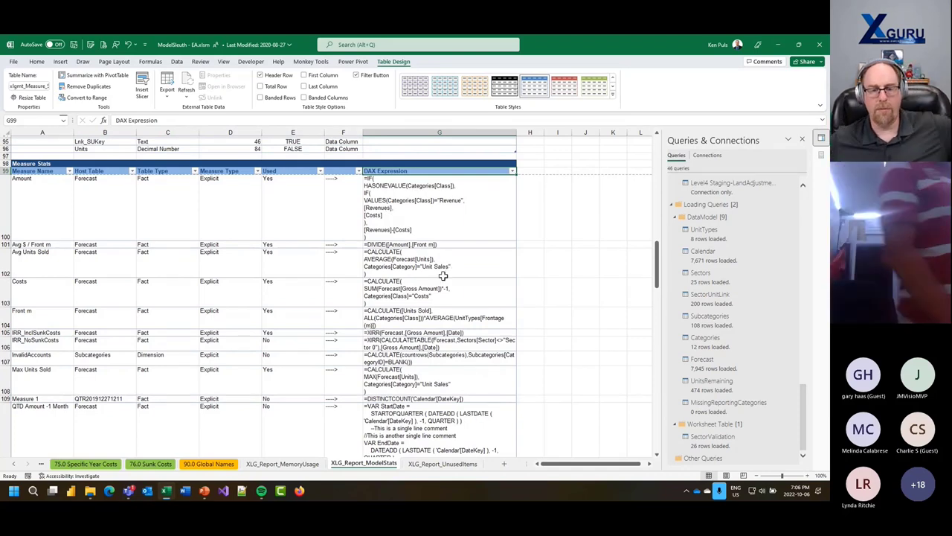
drag(499, 203, 443, 442)
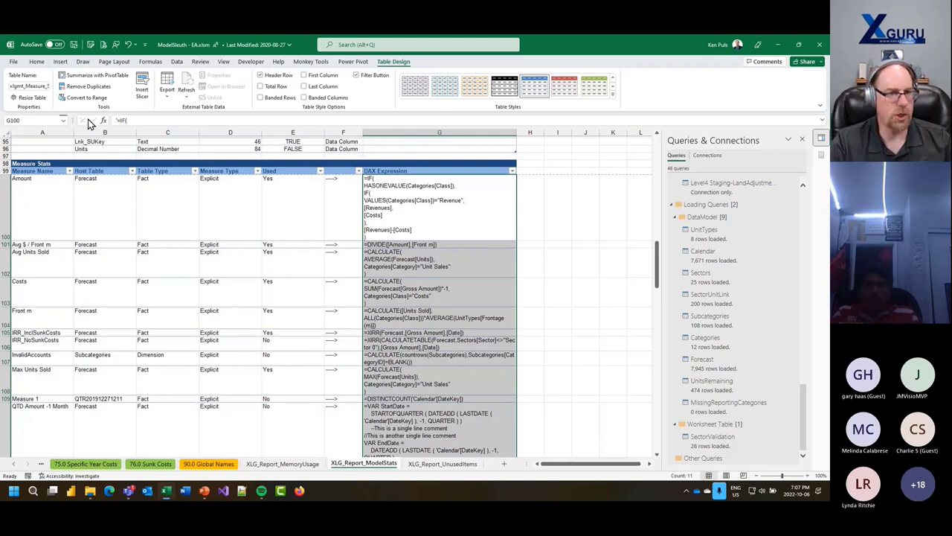
- Close the ModelSleuth - EA workbook and create a new blank workbook
click(13, 62)
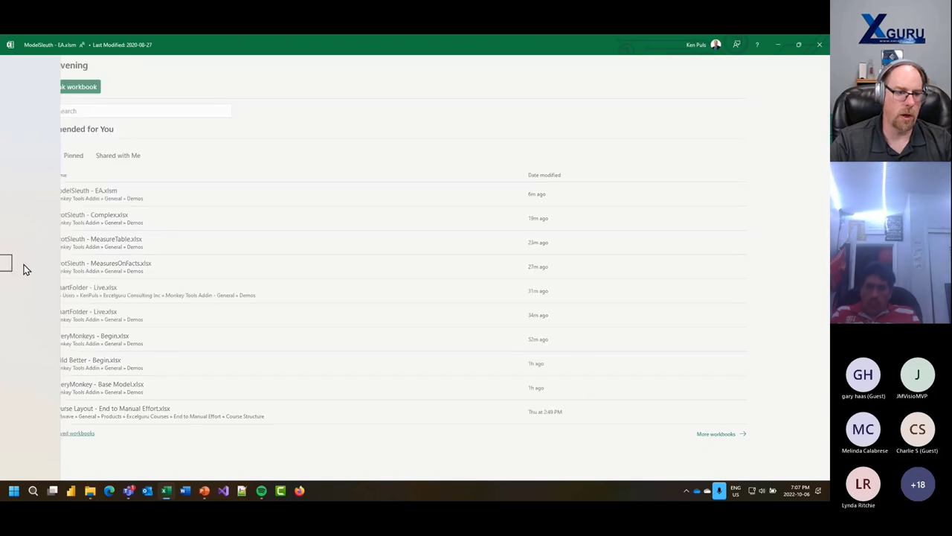
click(26, 269)
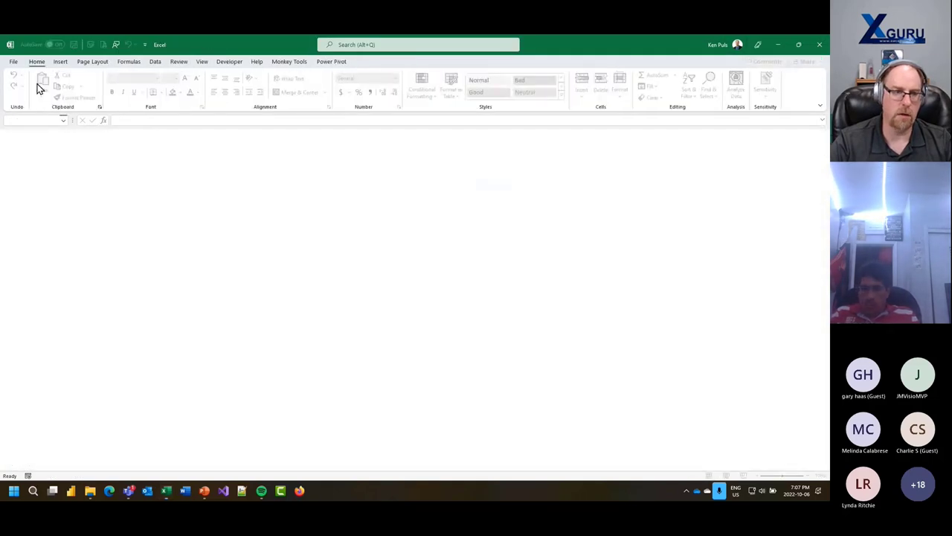
click(13, 61)
click(30, 103)
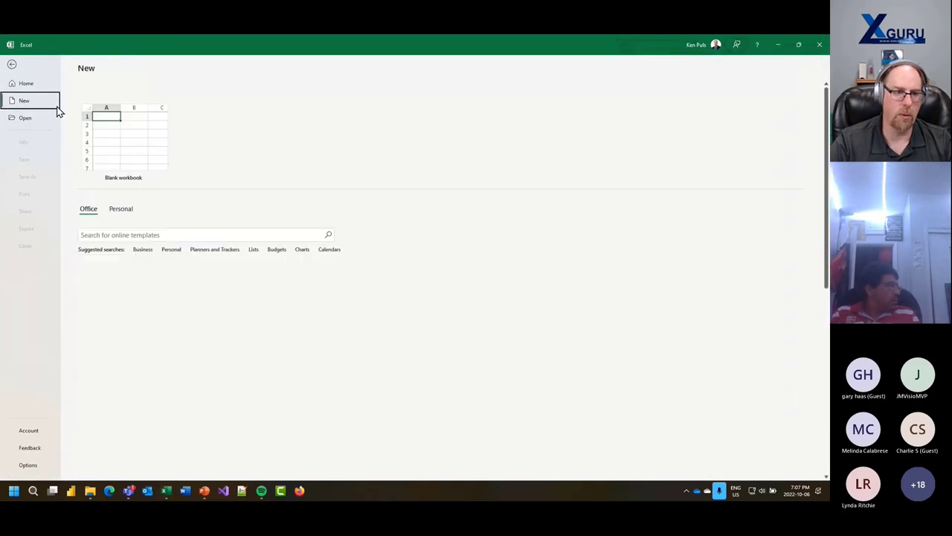
click(135, 158)
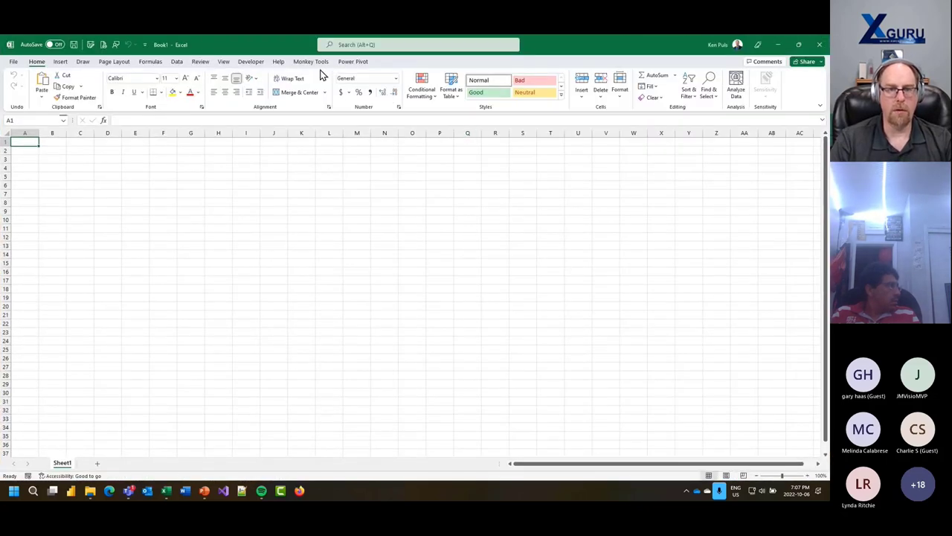
- Connect Monkey Tools to the Power BI Desktop file Demos\PBI Models\LP Azure - SQL.pbix
click(310, 62)
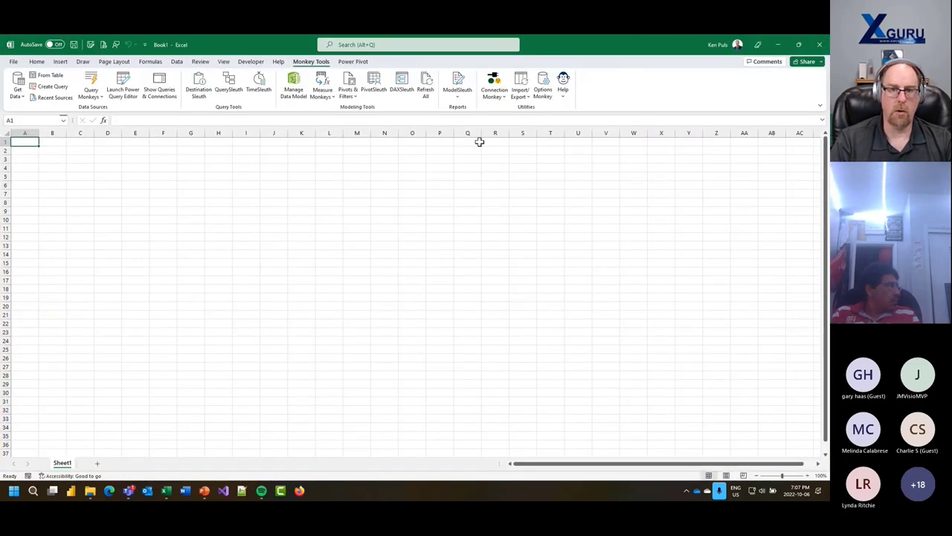
click(501, 100)
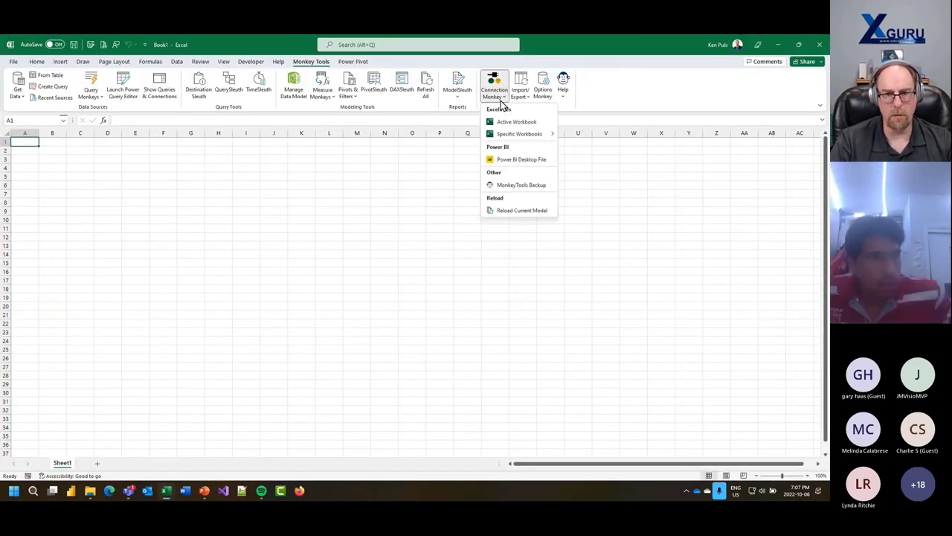
click(517, 160)
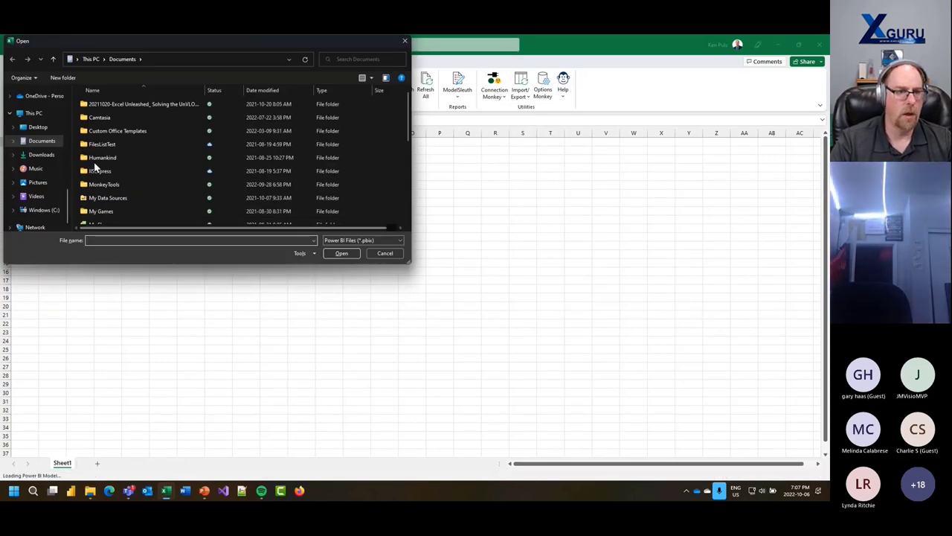
click(169, 63)
click(164, 63)
text(C:\Users\KenPuls\Excelguru Consulting Inc\Monkey Tools Addin - General\Demos)
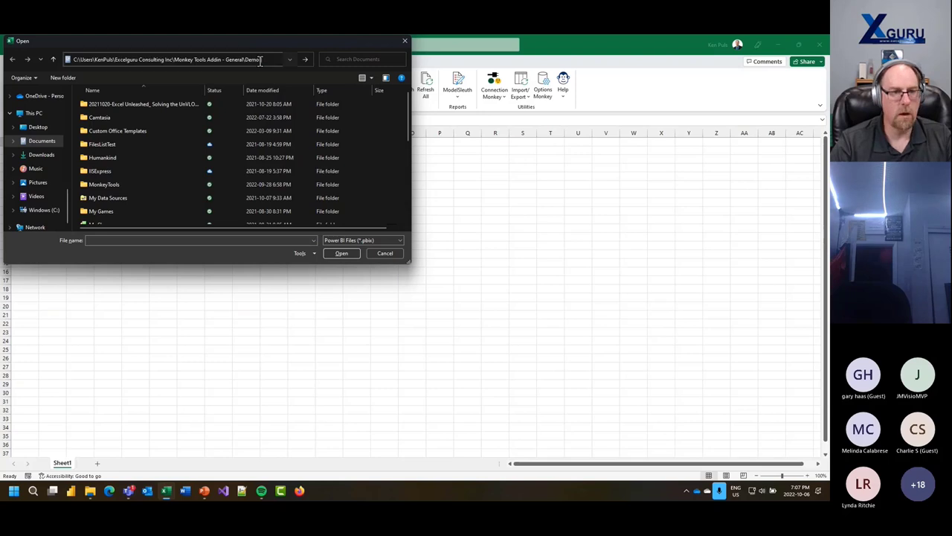
key(Return)
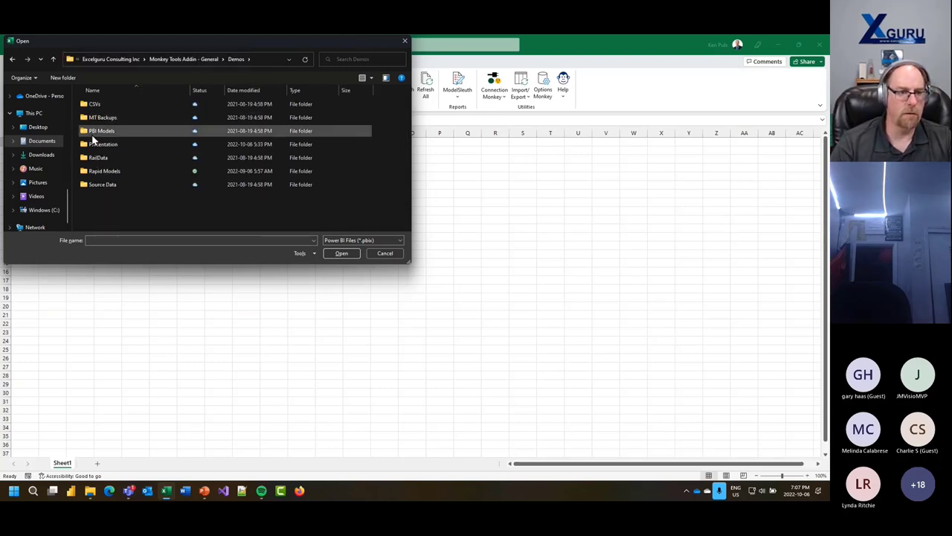
double_click(93, 131)
double_click(102, 105)
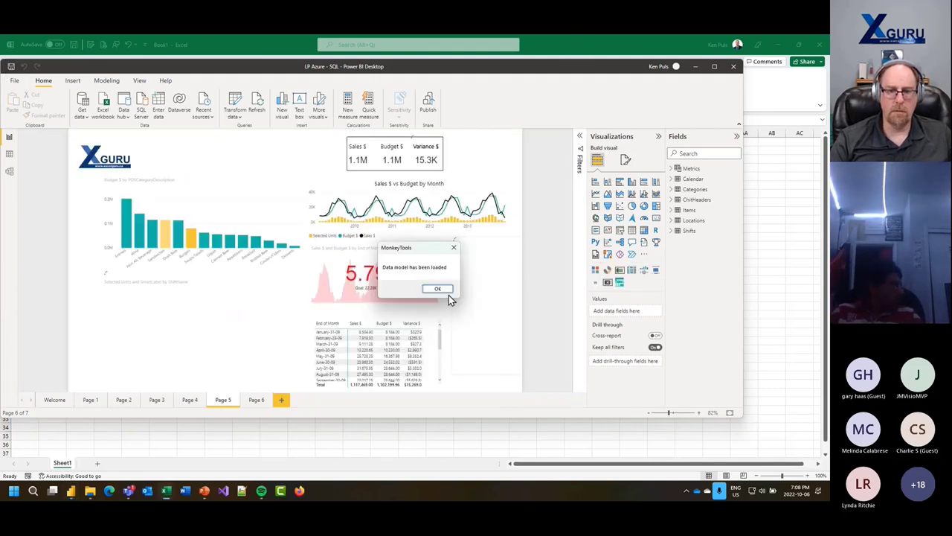
click(445, 292)
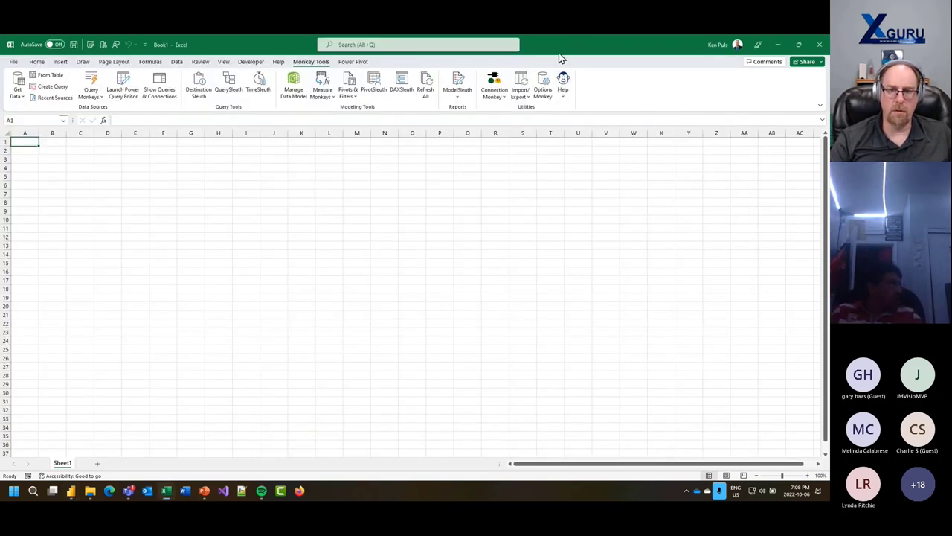
- Generate the Model Summary report for the LP Azure - SQL model
click(458, 94)
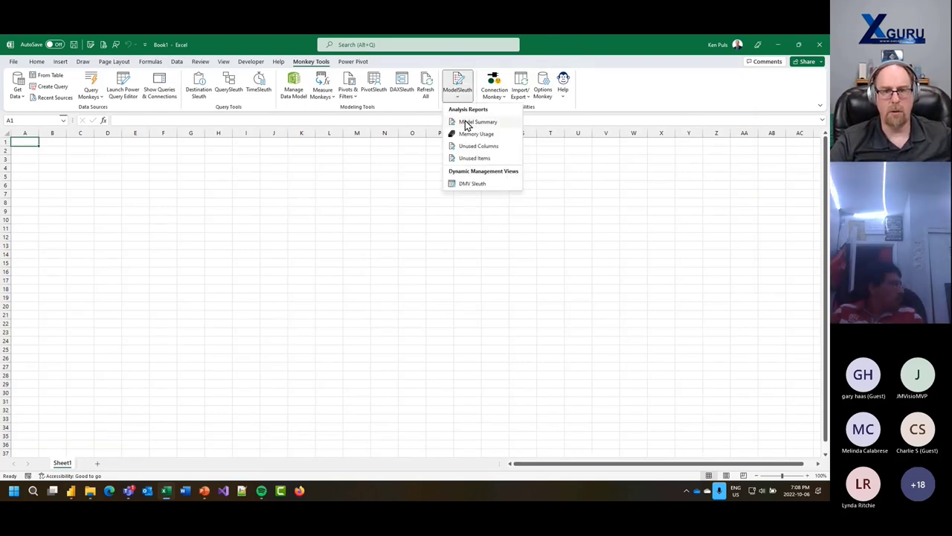
click(465, 123)
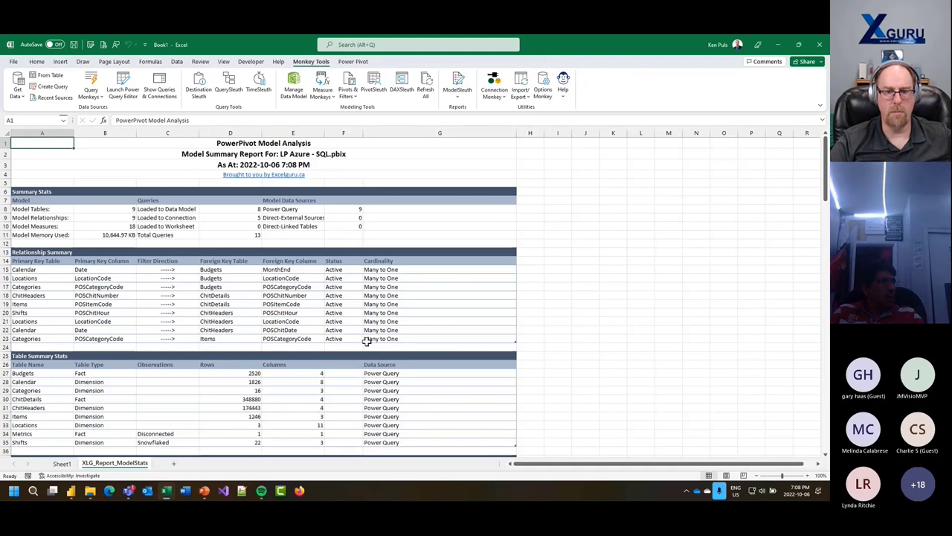
scroll(291, 346, down, 13)
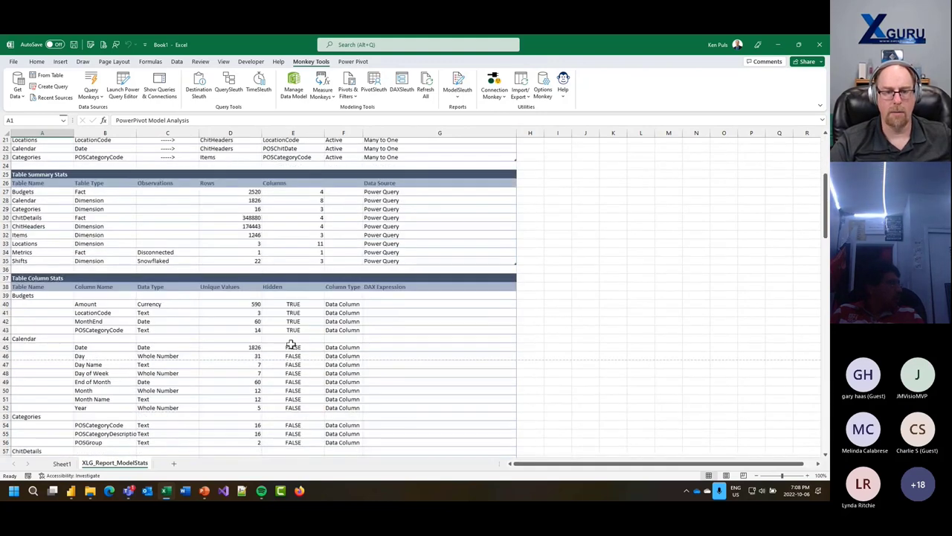
scroll(291, 346, up, 13)
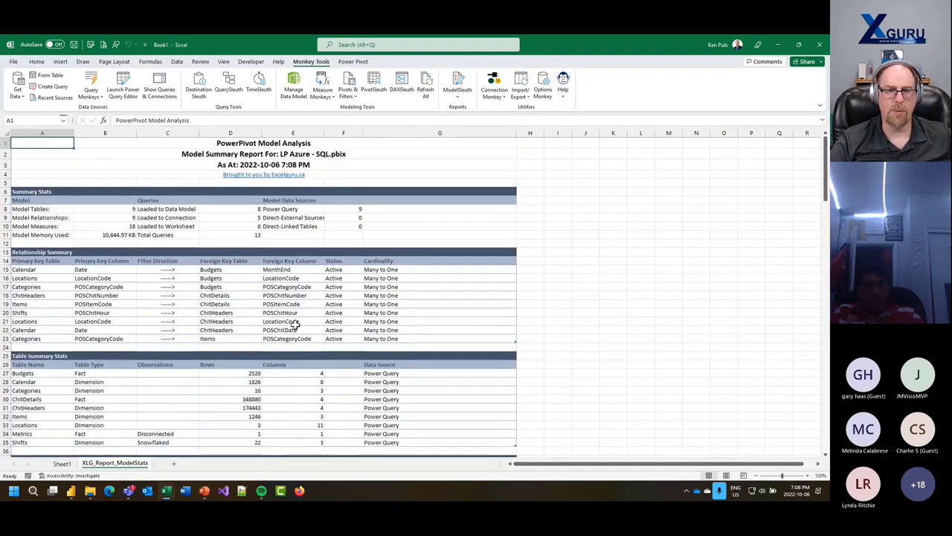
- Generate the Memory Usage report, then review the ModelStats Relationship Summary rows
click(457, 95)
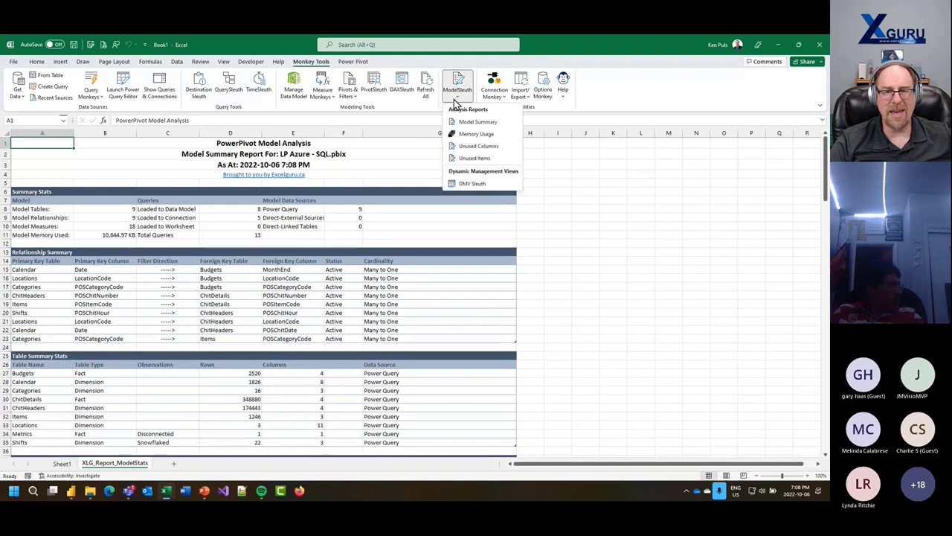
click(471, 134)
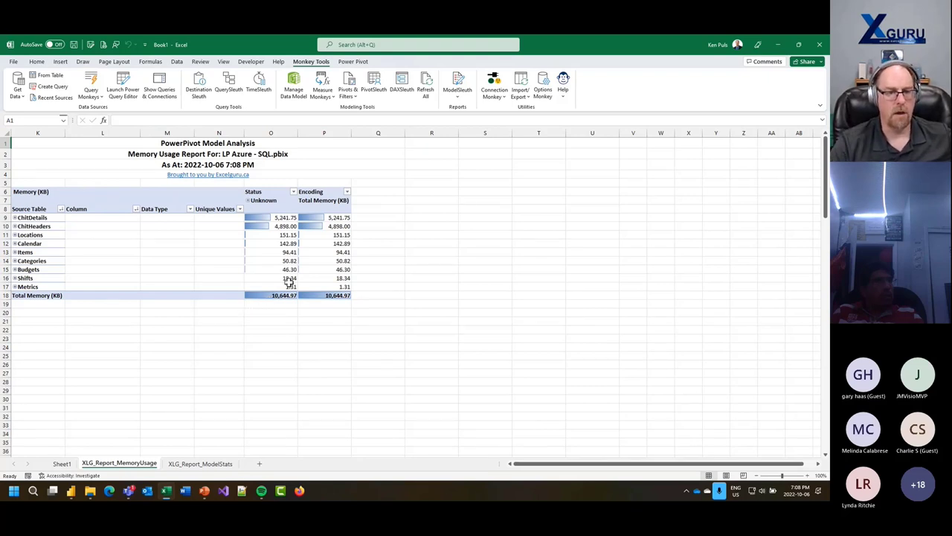
click(203, 464)
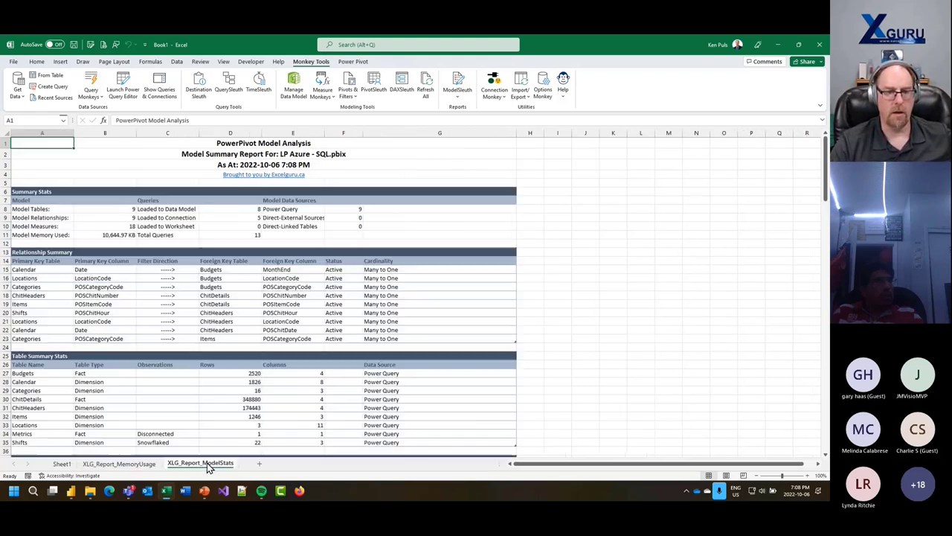
drag(376, 269, 56, 338)
scroll(240, 372, down, 4)
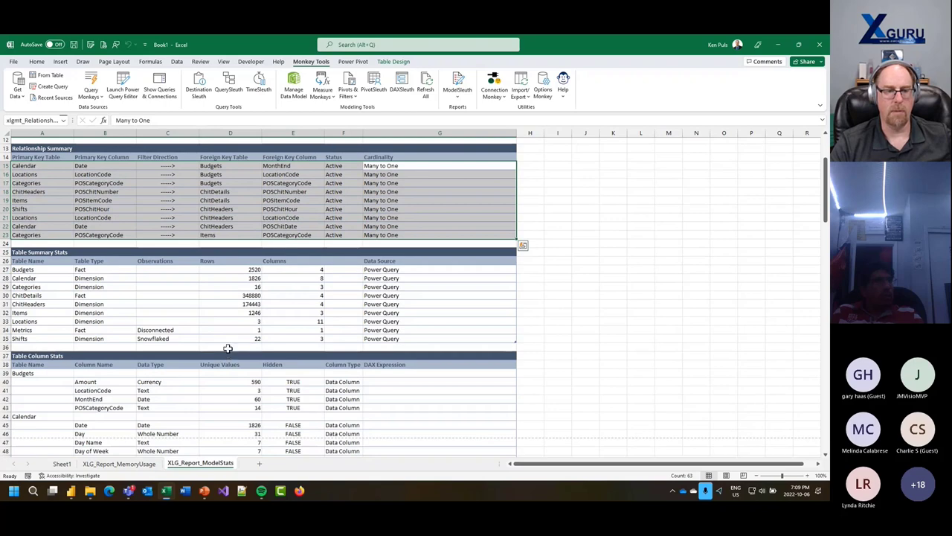
scroll(228, 346, up, 3)
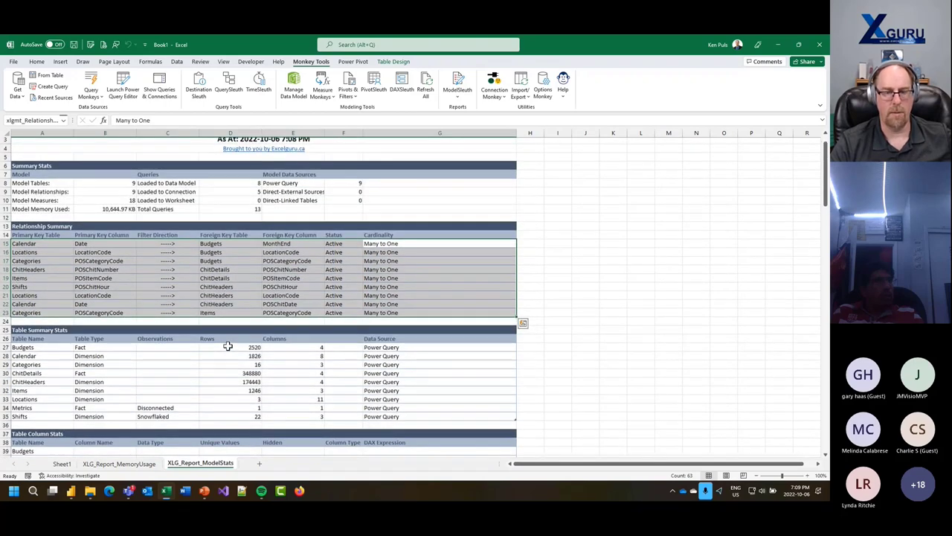
scroll(228, 345, up, 1)
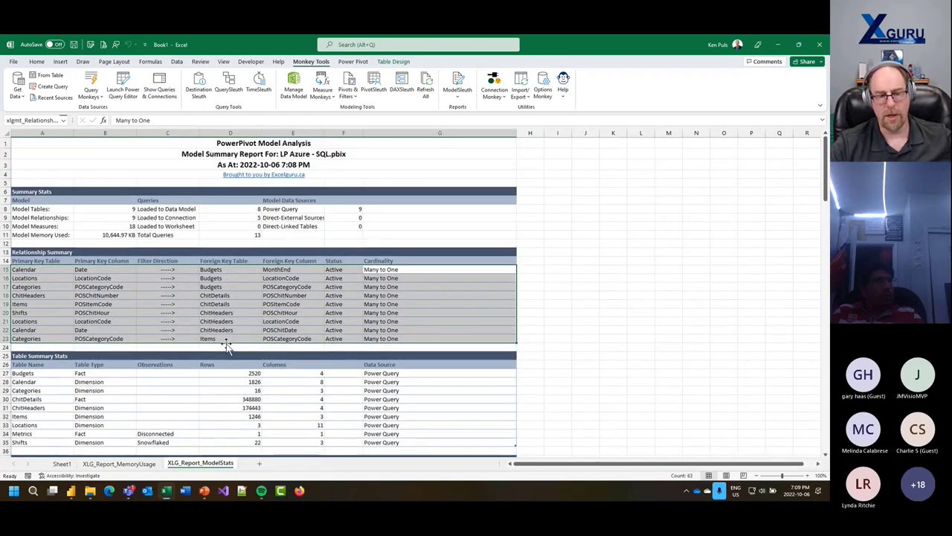
click(121, 463)
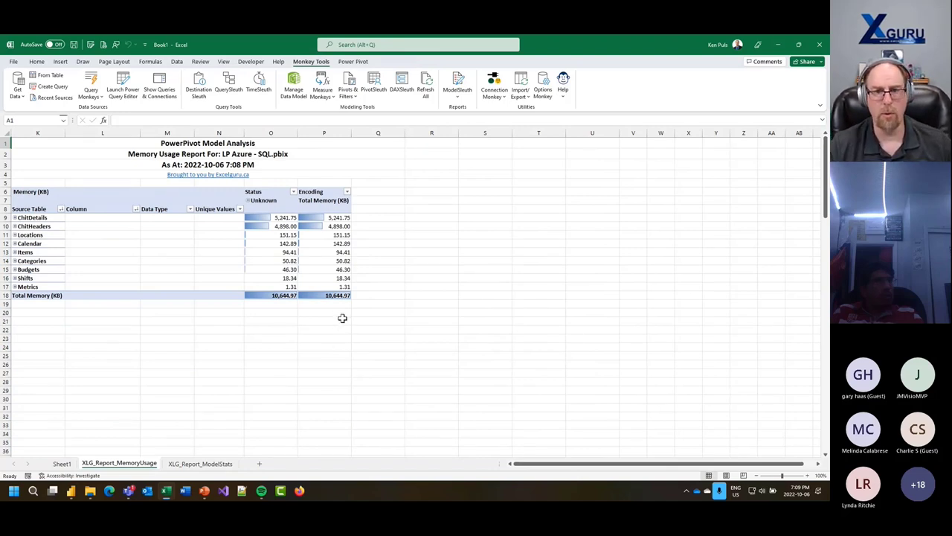
- Import the LP Azure - SQL queries and model into a new workbook, then switch to Power BI Desktop
click(521, 93)
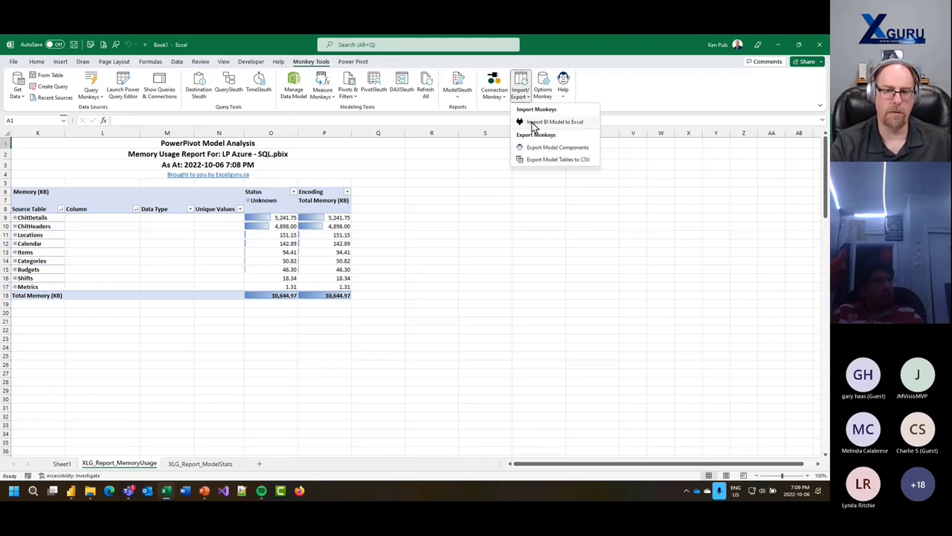
click(533, 124)
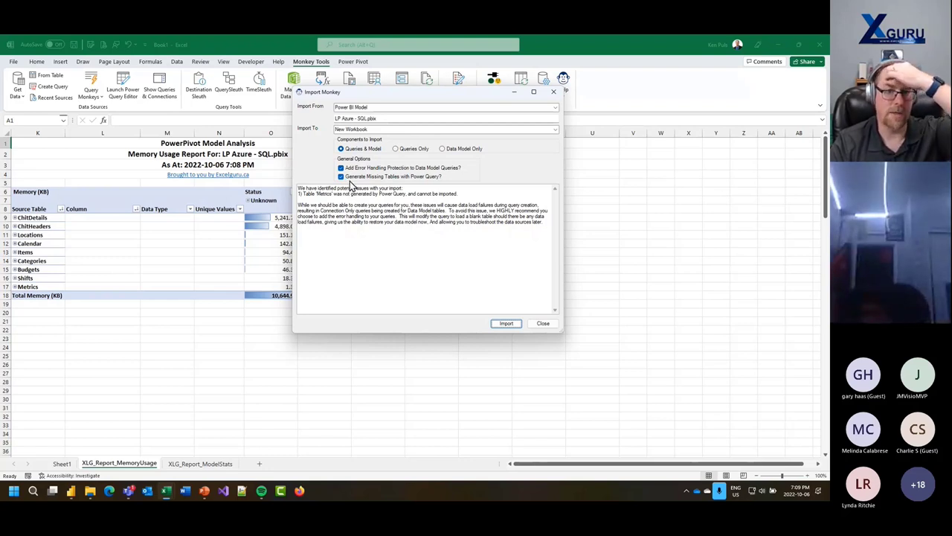
click(506, 324)
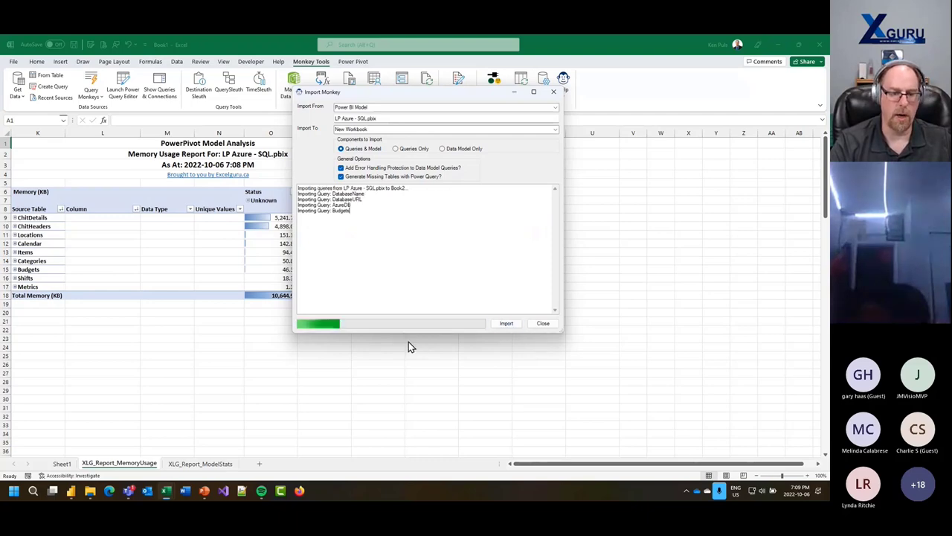
click(71, 491)
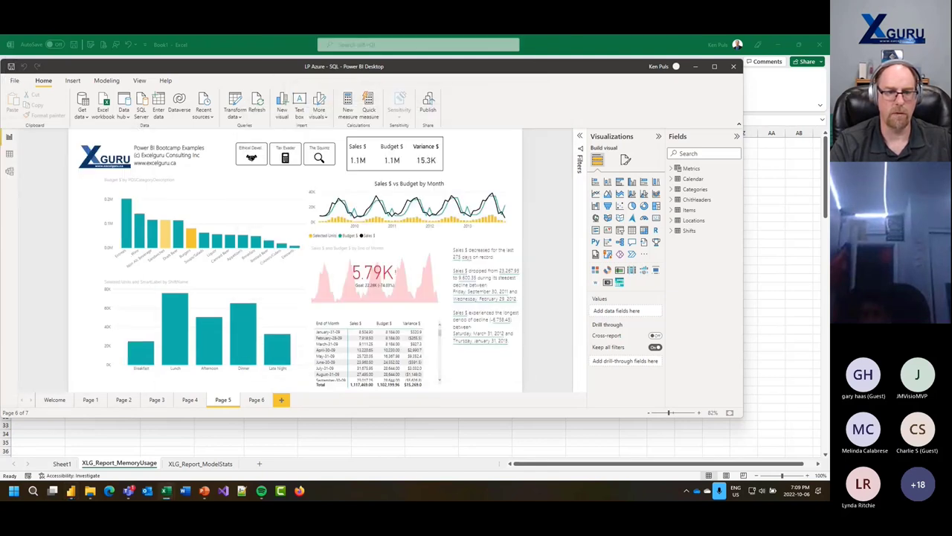
click(10, 172)
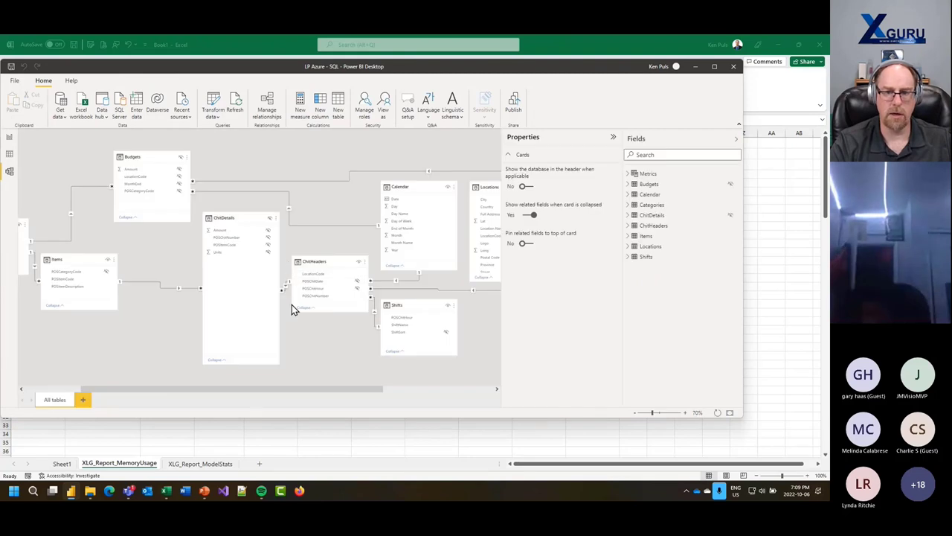
click(631, 174)
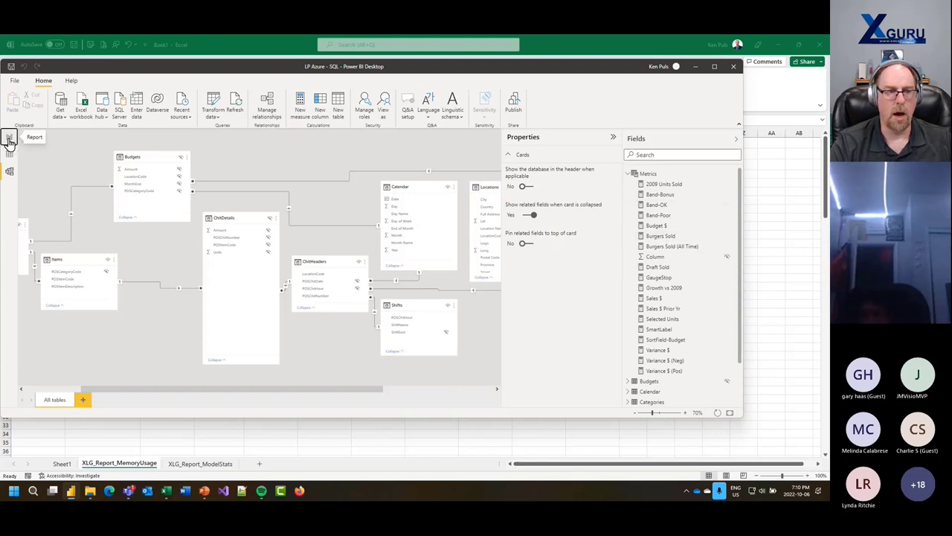
click(9, 139)
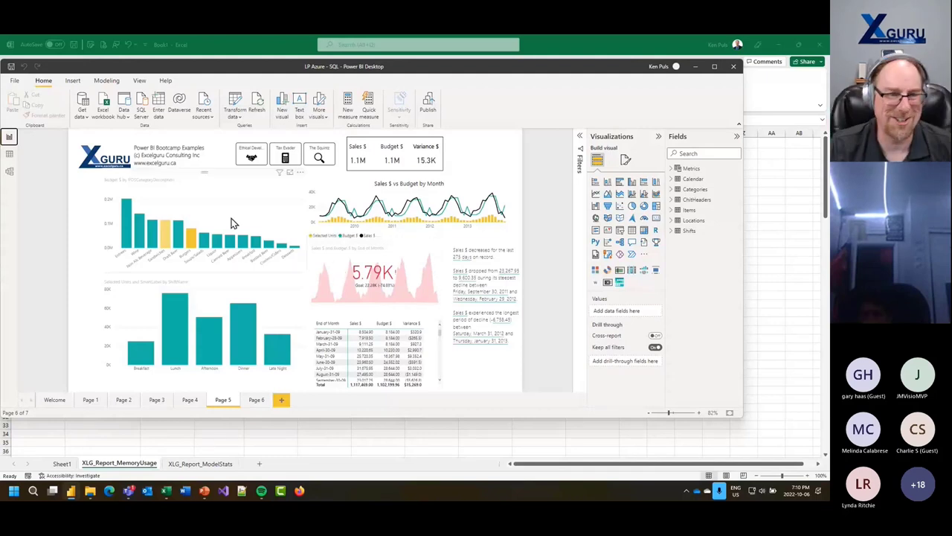
drag(292, 70, 316, 74)
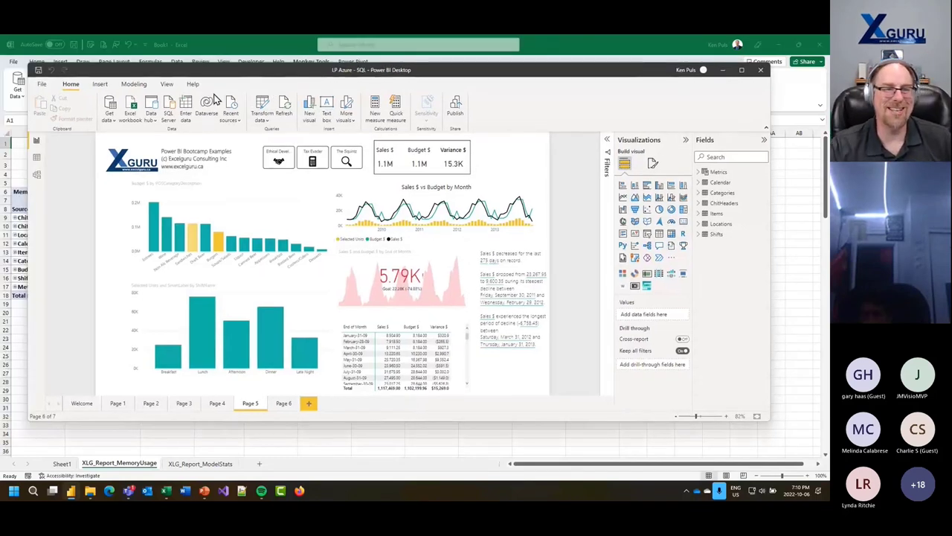
click(266, 111)
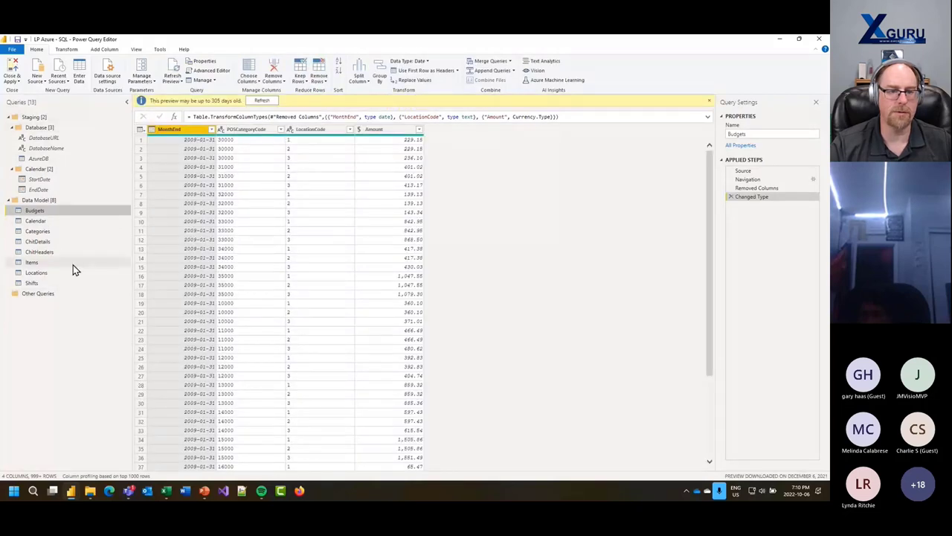
click(816, 43)
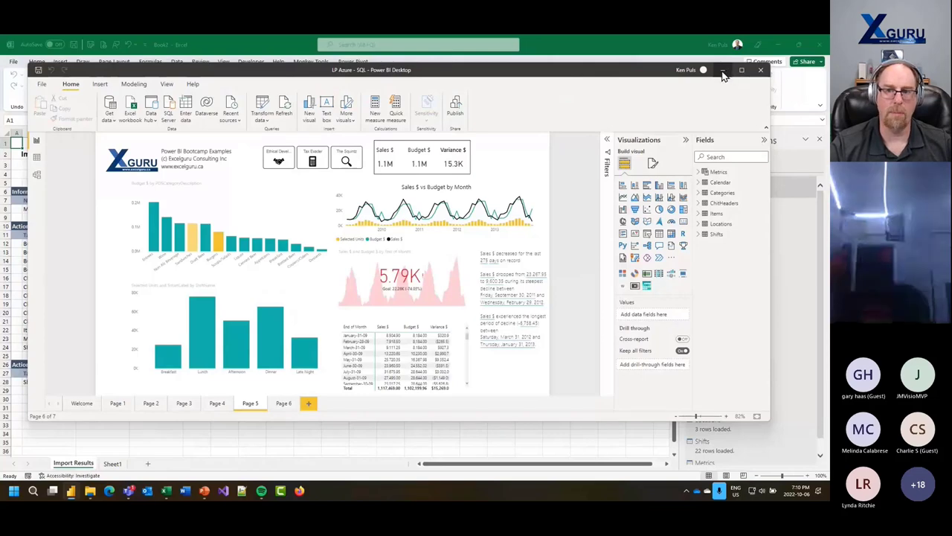
- Minimize Power BI and inspect the empty-table Metrics entry and its one-row query in Power Query
click(723, 71)
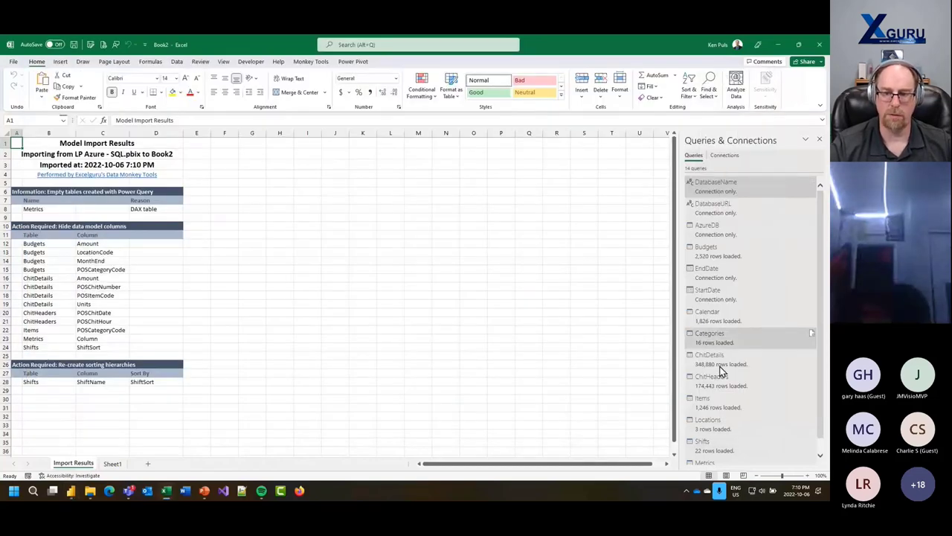
scroll(807, 349, down, 1)
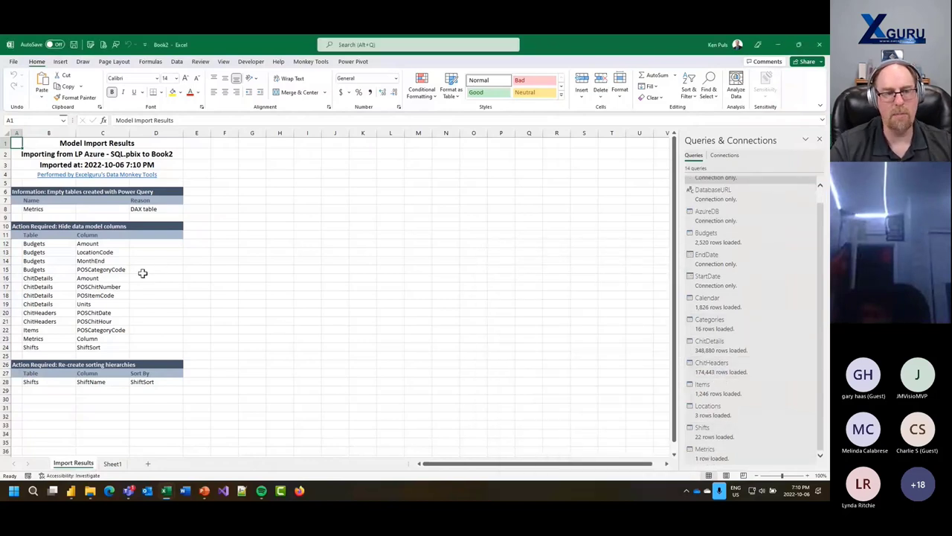
click(52, 209)
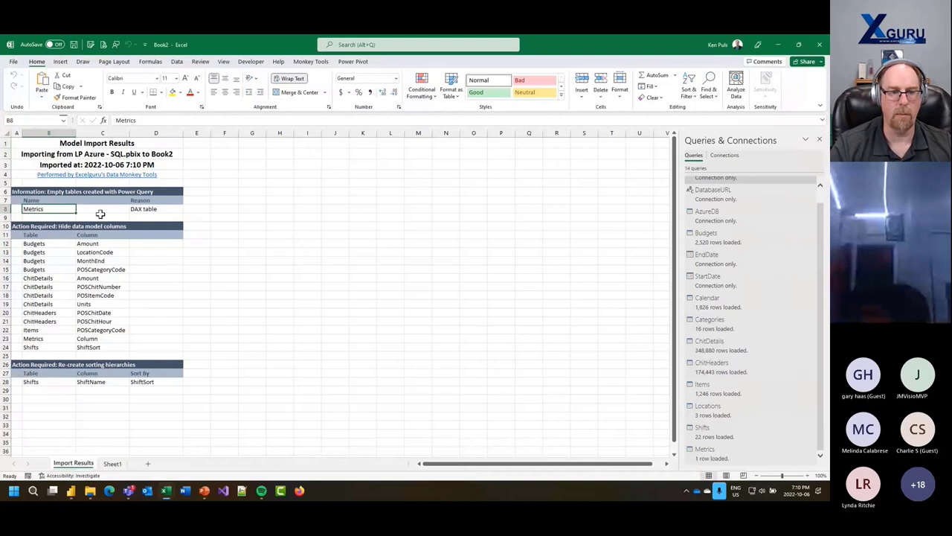
click(132, 209)
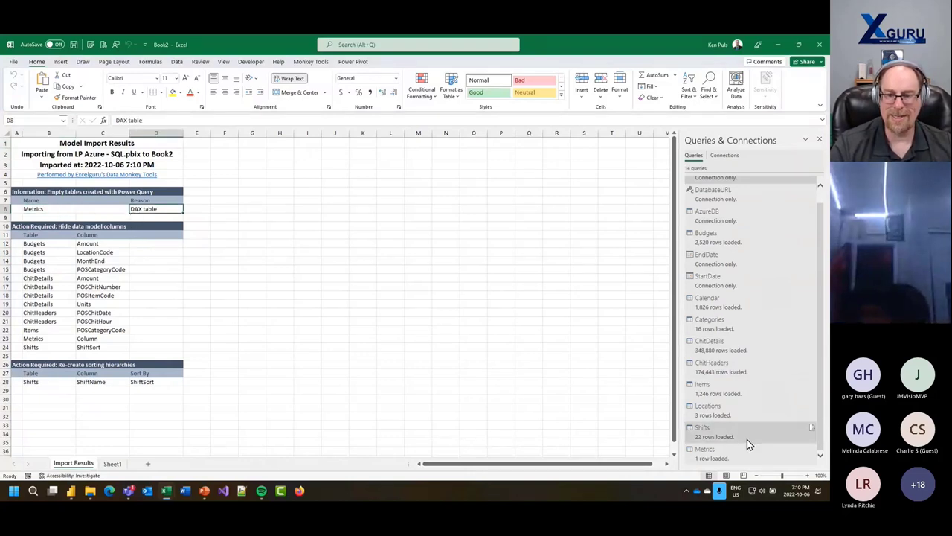
double_click(712, 455)
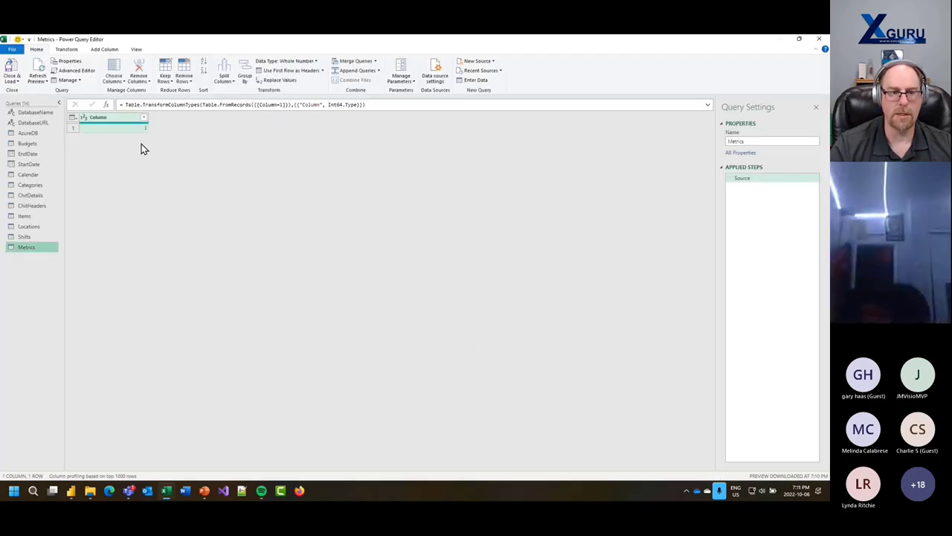
click(820, 40)
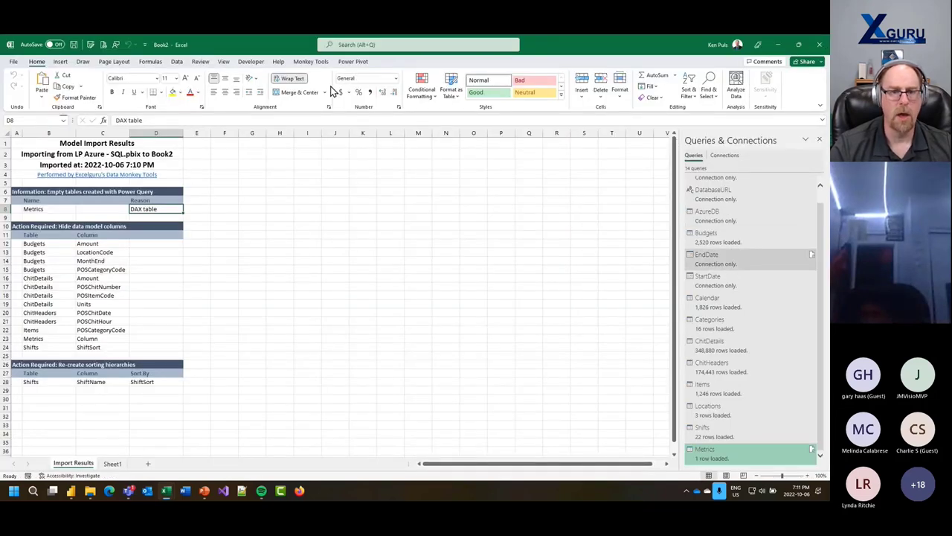
click(310, 62)
- Open the data model in Diagram View, arrange Locations and Metrics, and enlarge Metrics
click(295, 90)
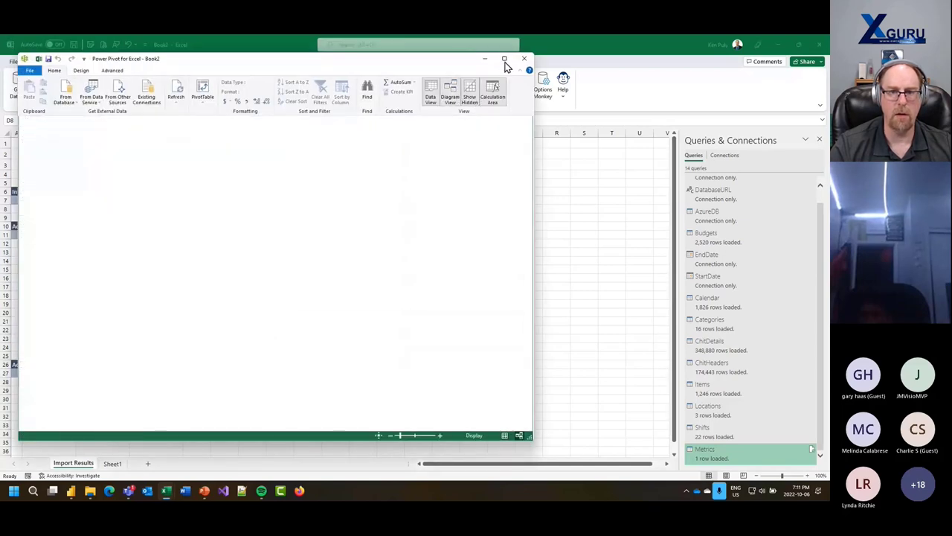
click(504, 58)
scroll(461, 313, down, 3)
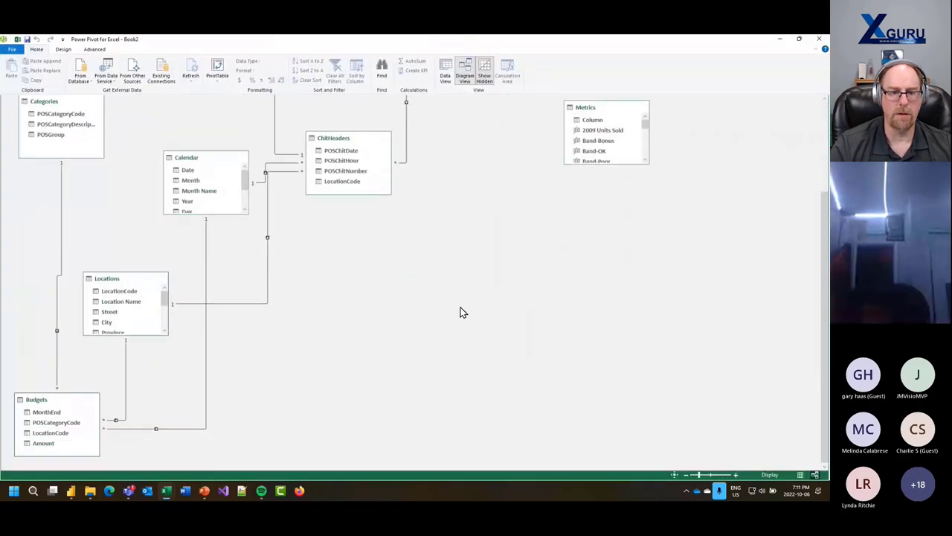
drag(64, 401, 321, 141)
scroll(515, 317, up, 3)
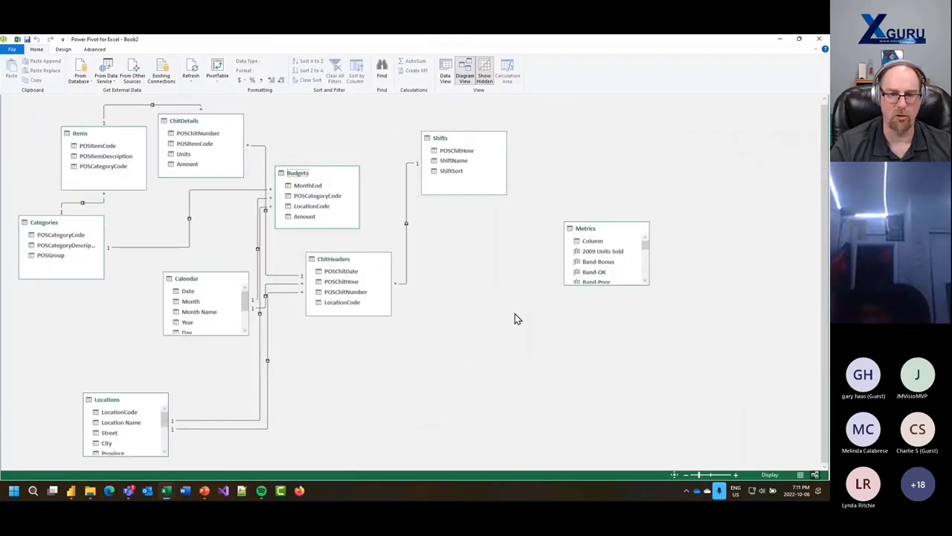
drag(127, 404, 504, 238)
drag(605, 235, 610, 122)
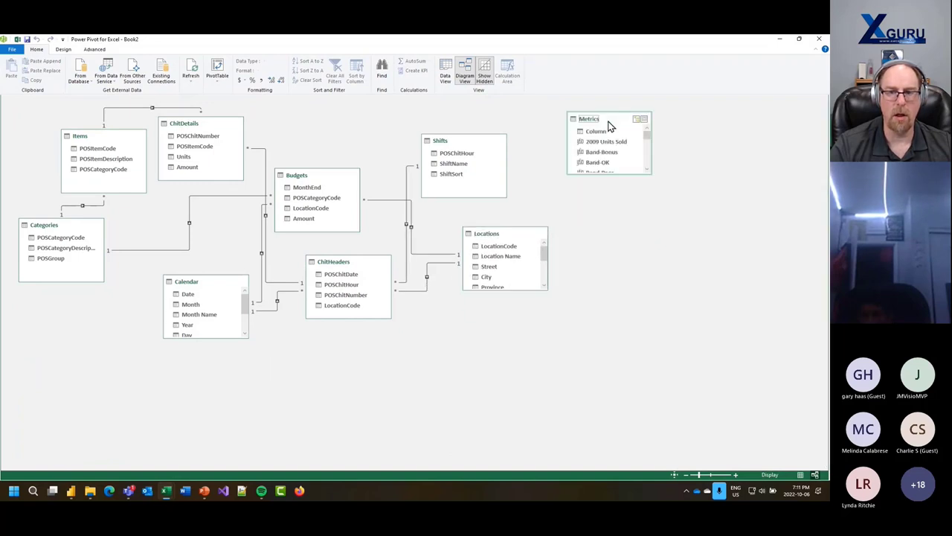
drag(646, 173, 643, 428)
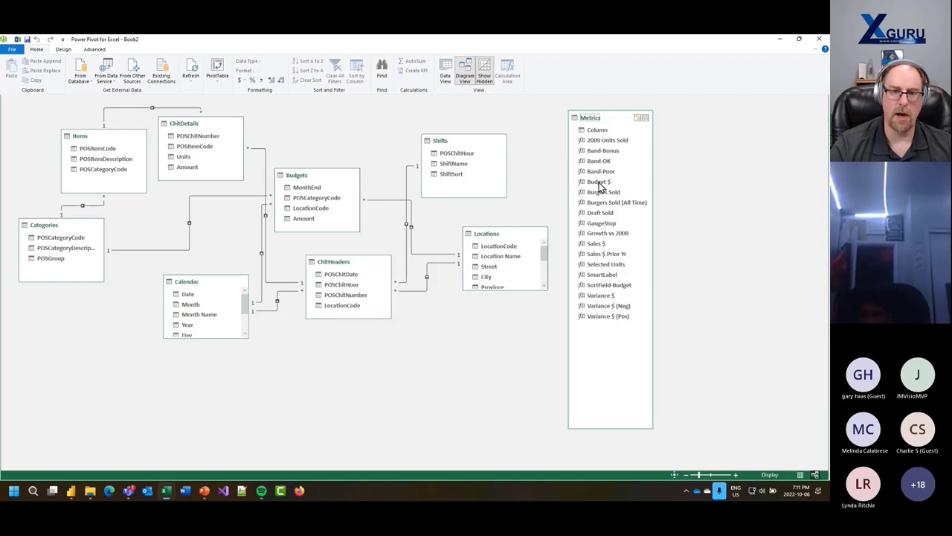
- Hide the Metrics table's Column field from client tools and close Power Pivot
click(598, 138)
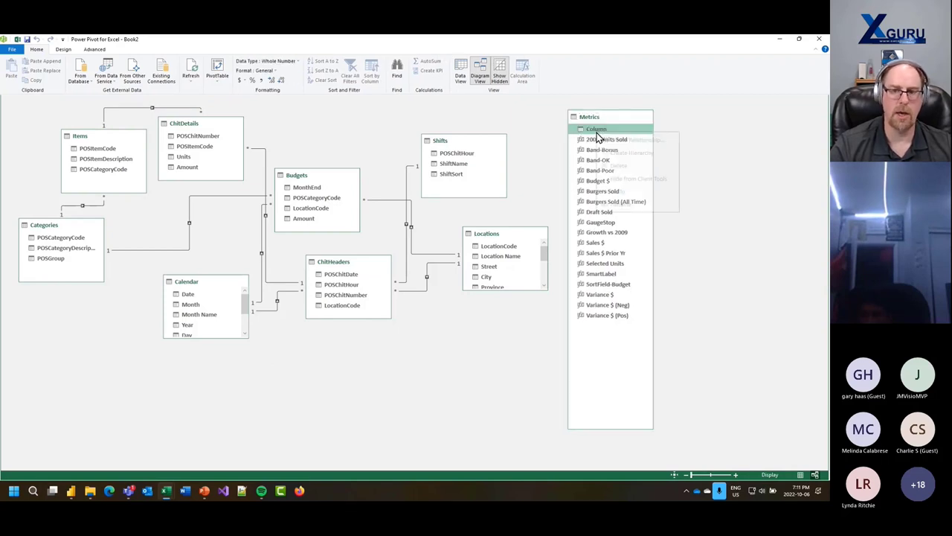
right_click(597, 138)
click(659, 331)
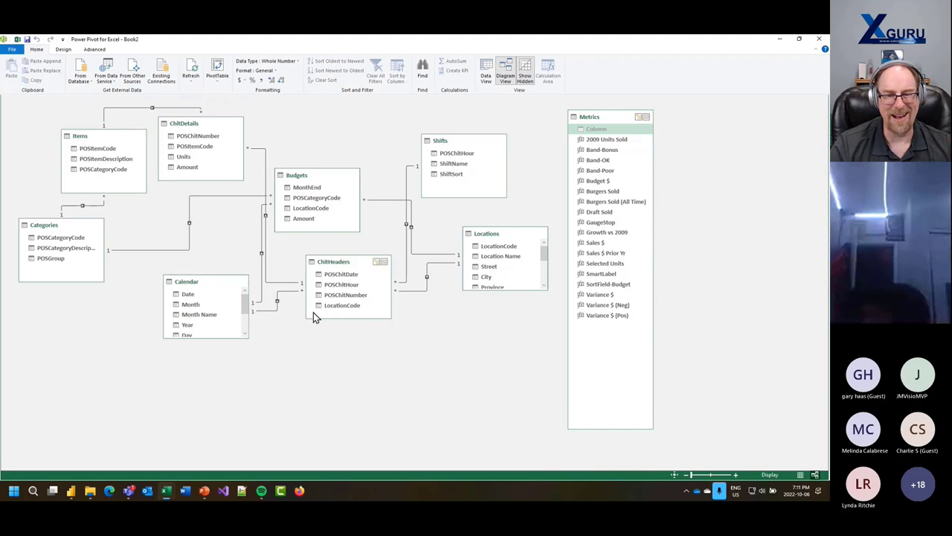
click(779, 40)
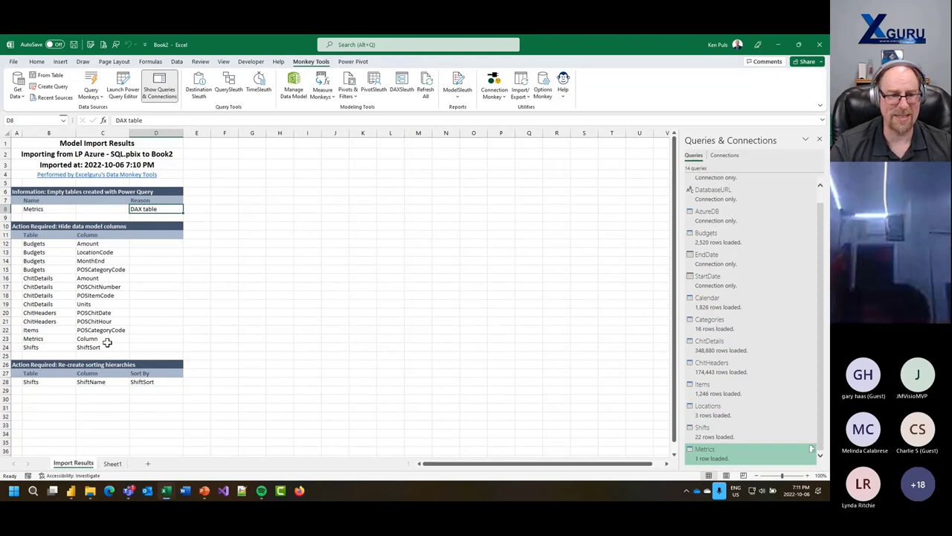
- Insert a Monkey Tools data-model pivot table at cell J6
drag(53, 385, 139, 381)
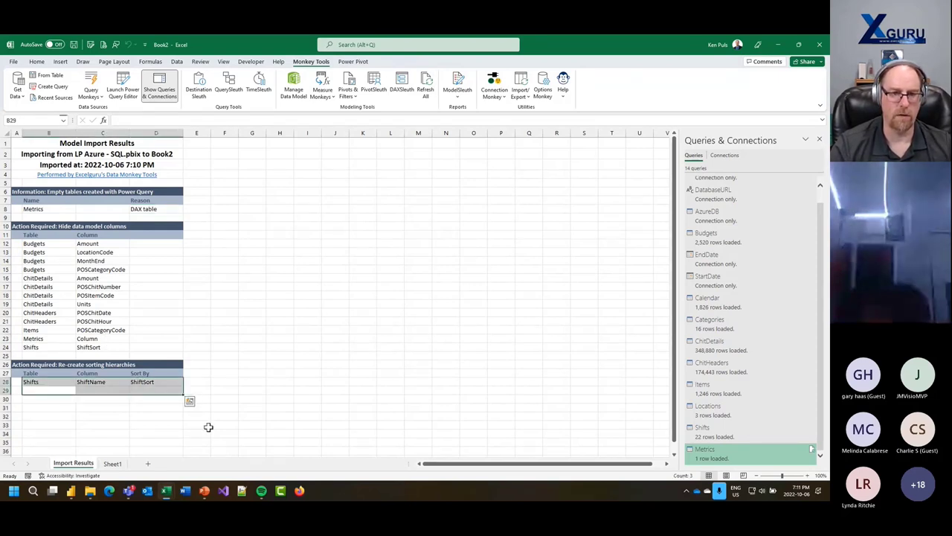
click(328, 188)
click(60, 62)
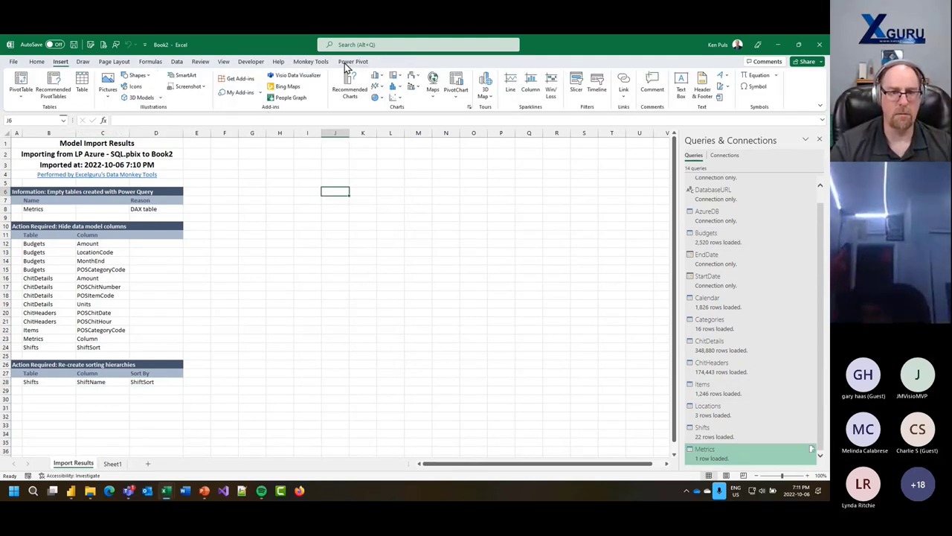
click(311, 61)
click(349, 97)
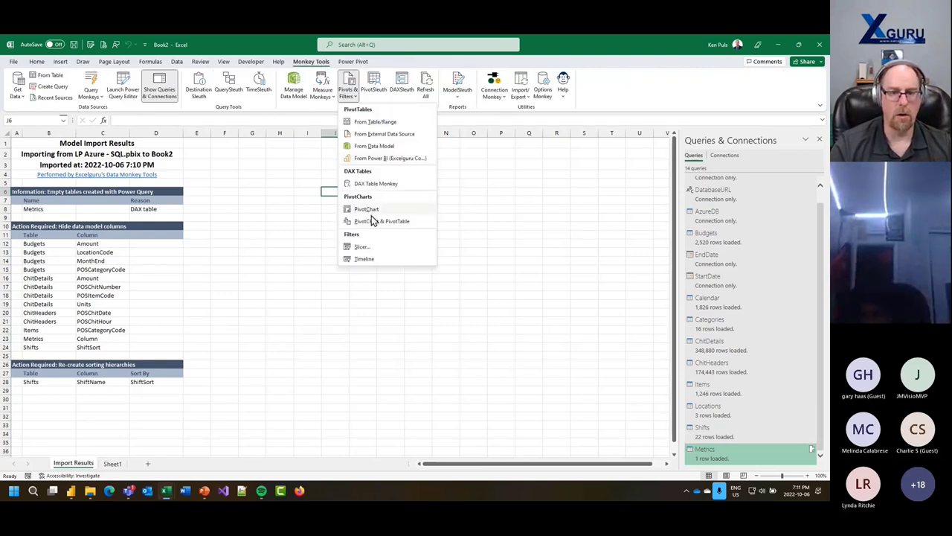
click(372, 147)
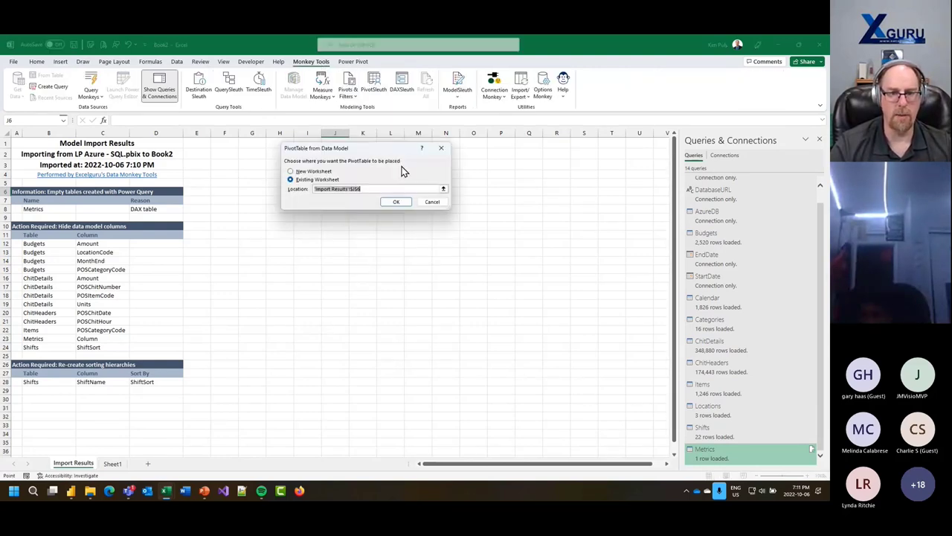
click(392, 205)
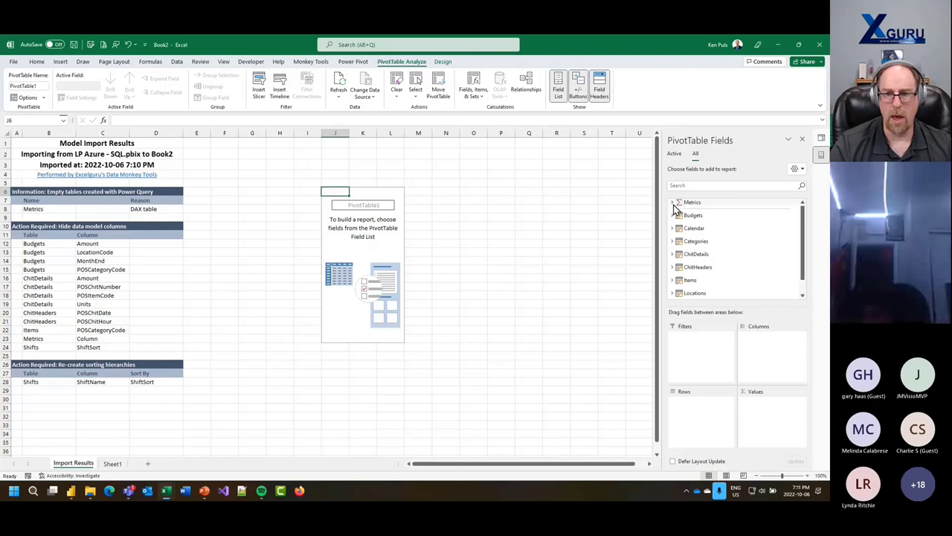
- Add Sales $ from Metrics as values and POSGroup from Categories as rows
click(674, 202)
scroll(738, 269, down, 2)
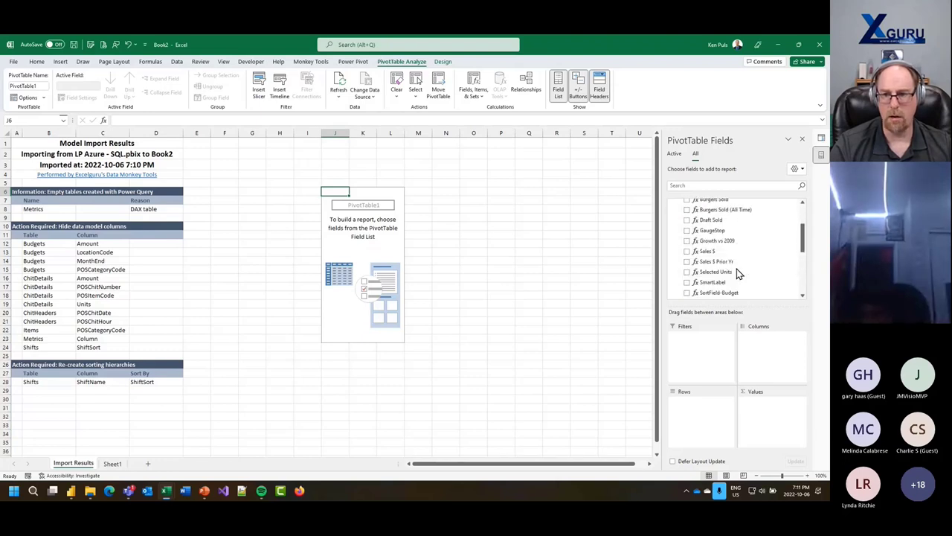
click(703, 251)
scroll(699, 232, up, 3)
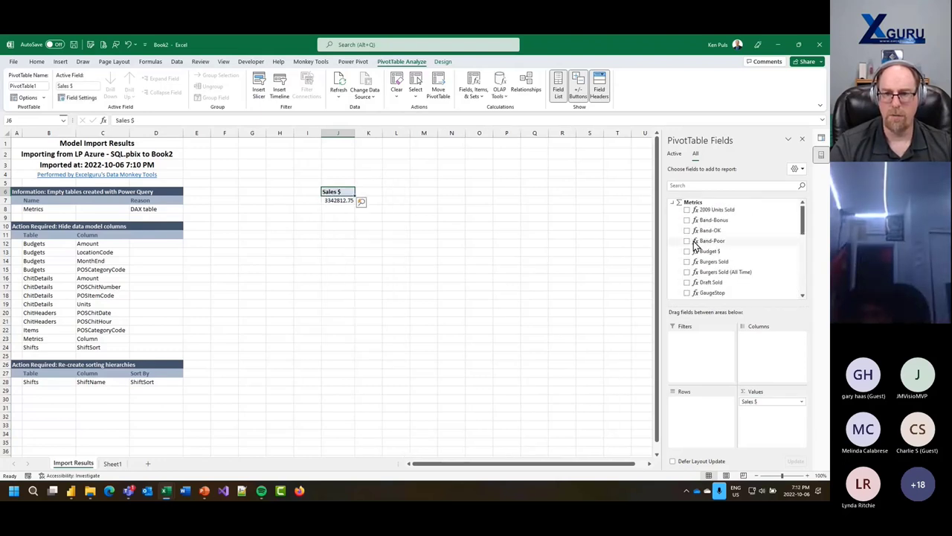
click(674, 201)
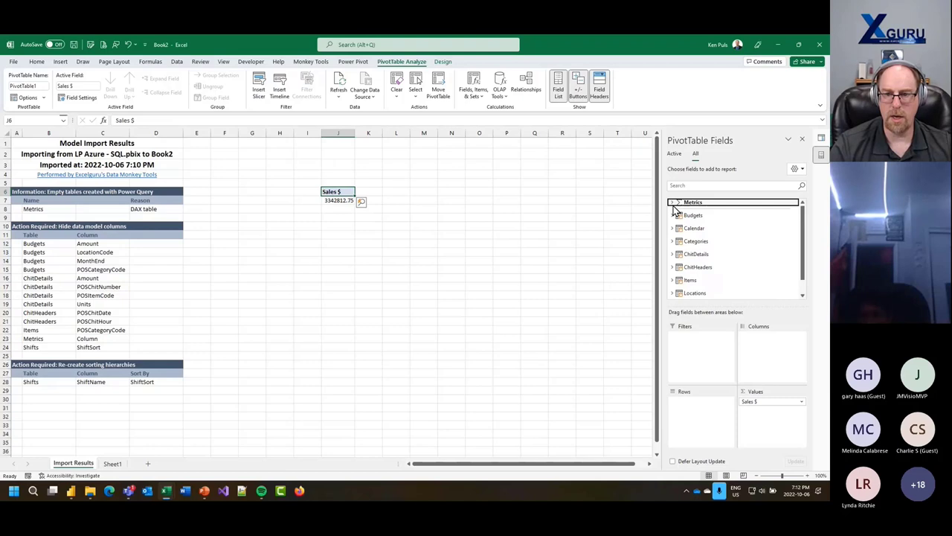
click(672, 241)
drag(703, 270, 699, 400)
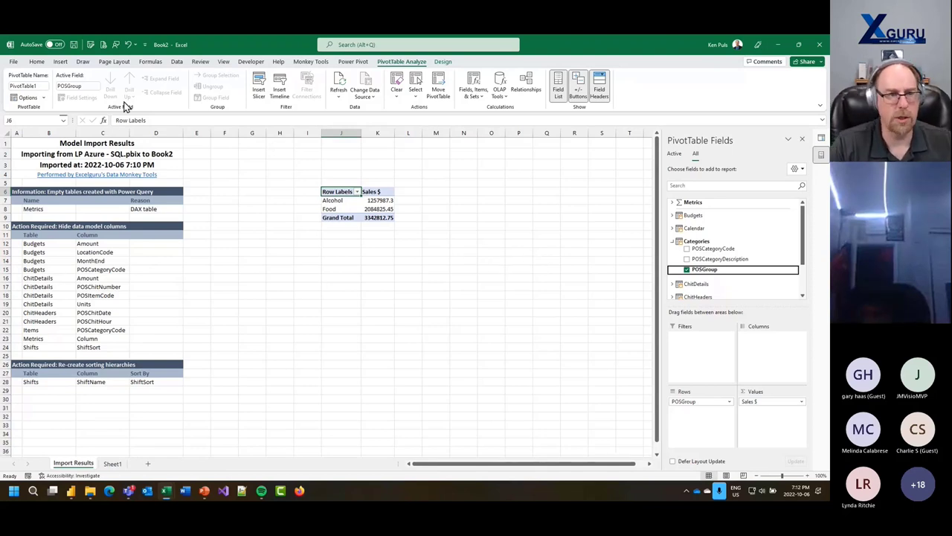
- Save the workbook on the Desktop under the name 'Data Model'
key(F12)
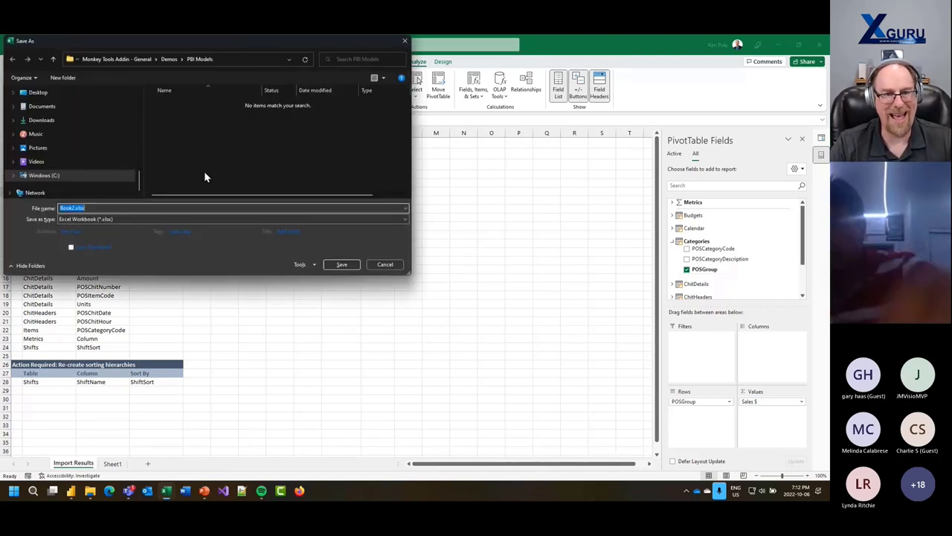
click(37, 93)
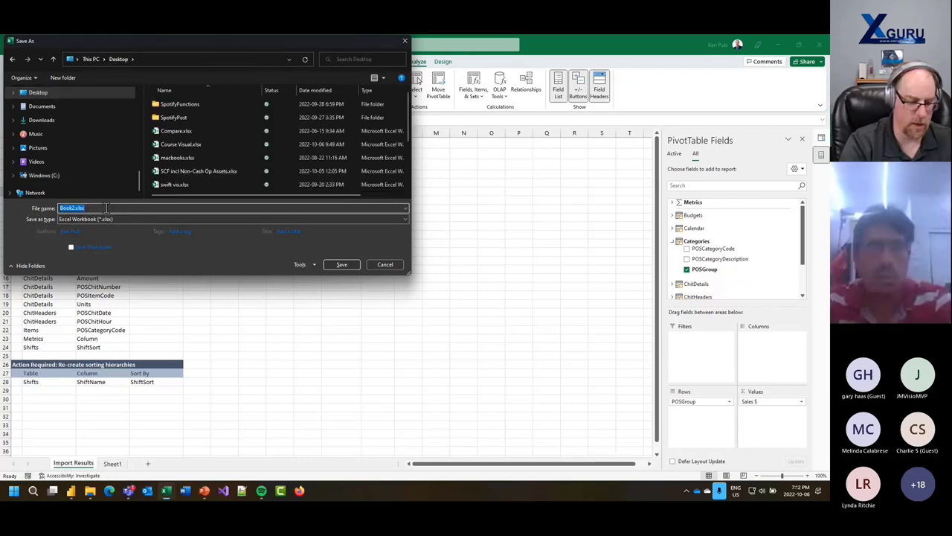
text(Data Model)
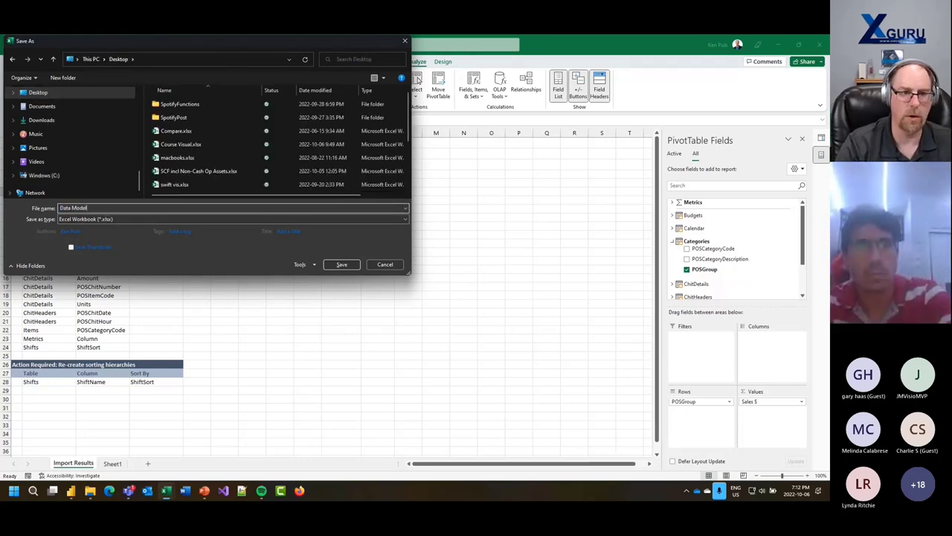
key(Return)
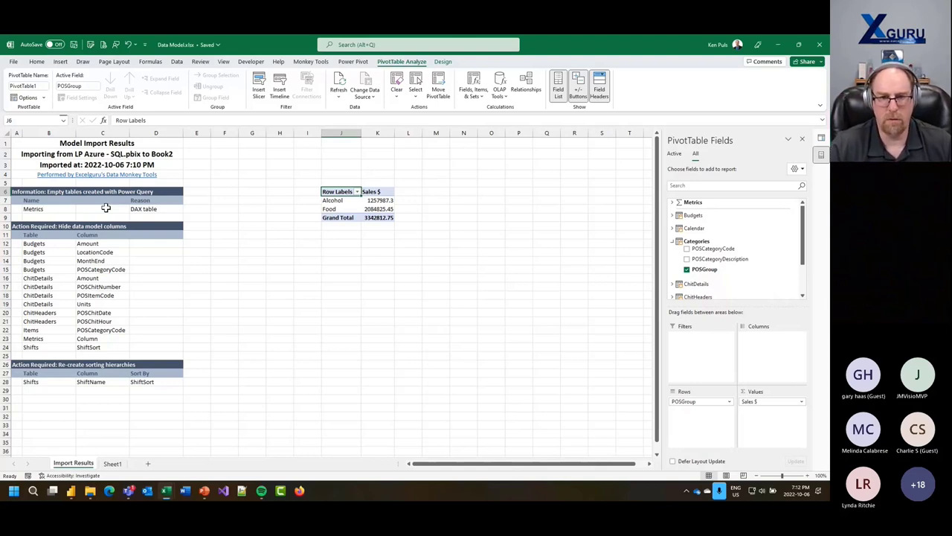
- Review Full Model in Export Model Components, close it unexported, then reopen Import/Export
click(310, 61)
click(521, 97)
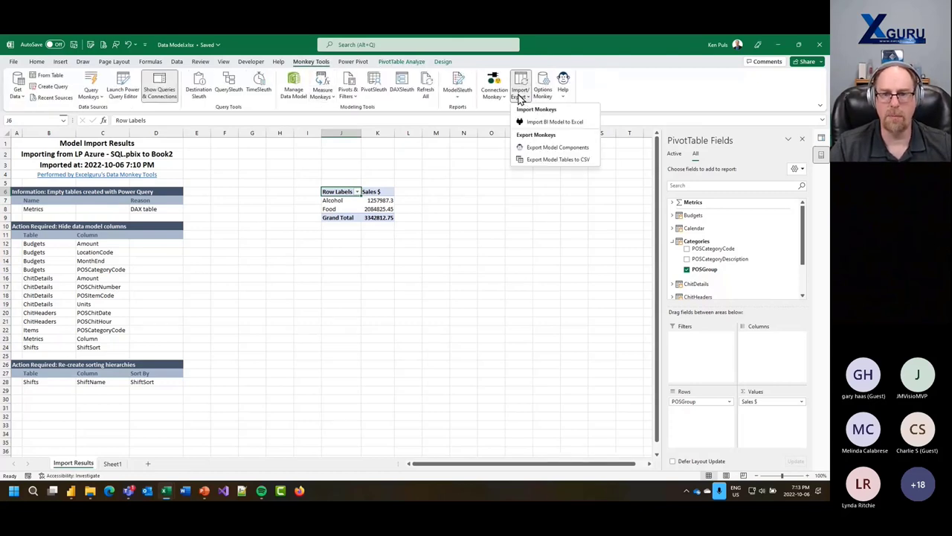
click(546, 148)
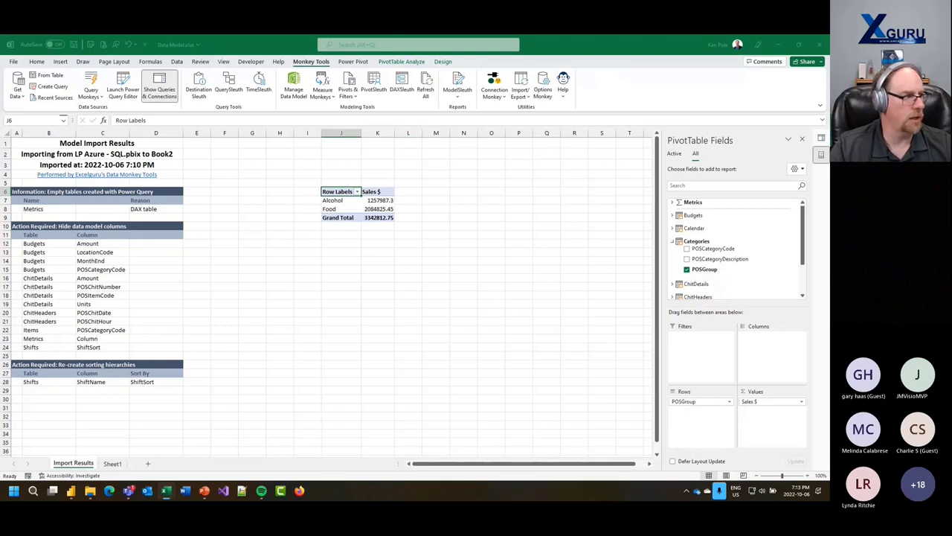
drag(180, 158, 402, 158)
click(348, 173)
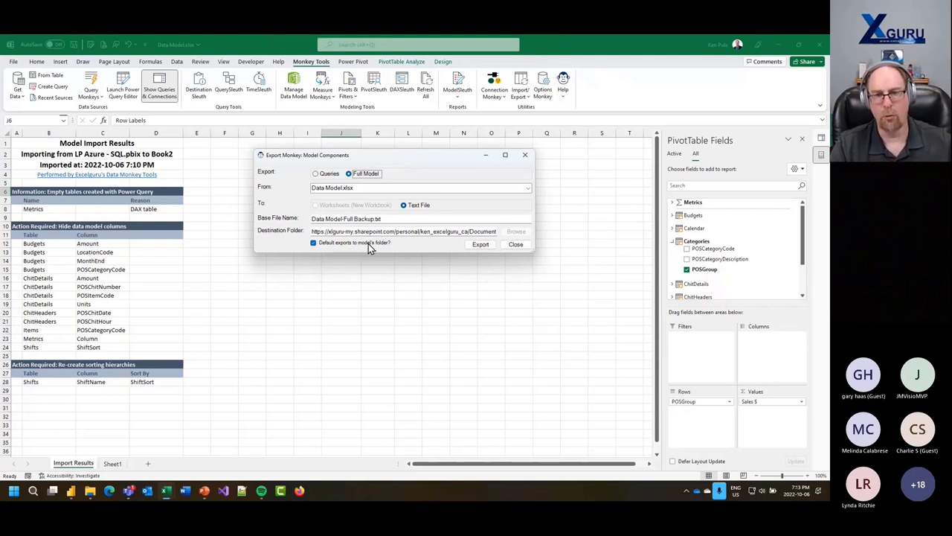
click(507, 247)
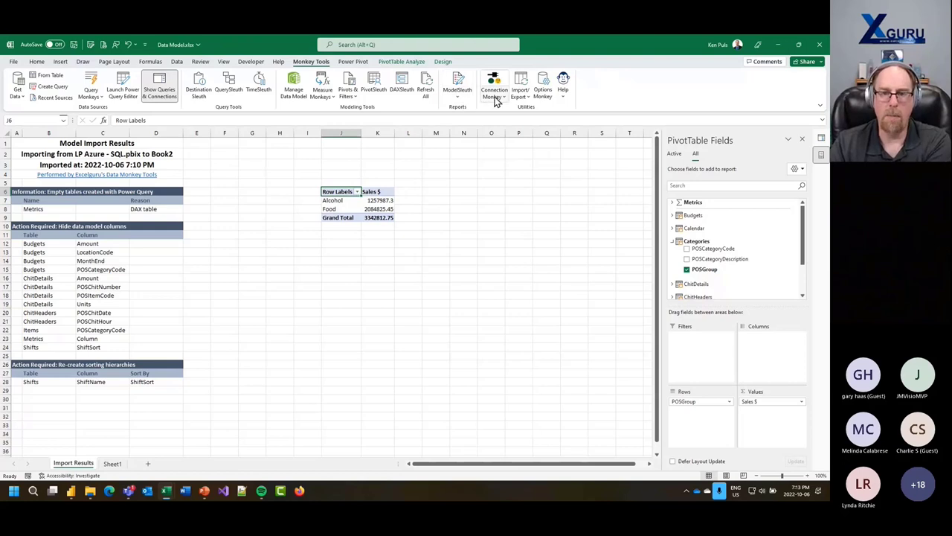
click(523, 96)
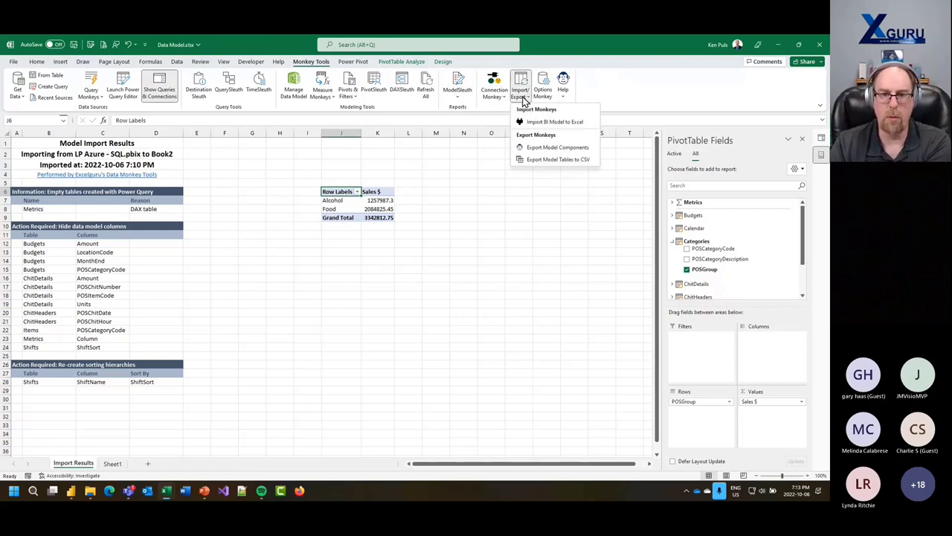
- Start a Model View CSV export of ChitDetails, excluding the ChitHeaders lookup tables
click(551, 163)
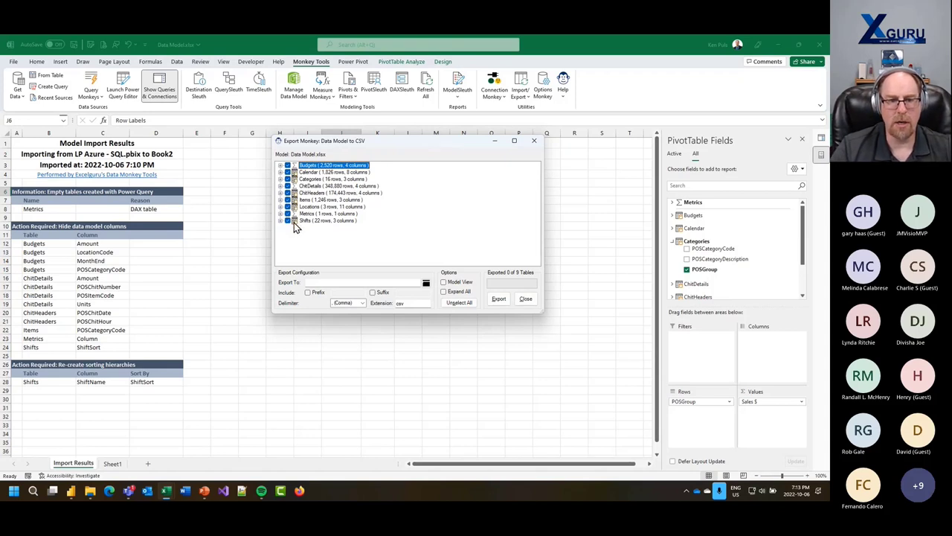
click(280, 166)
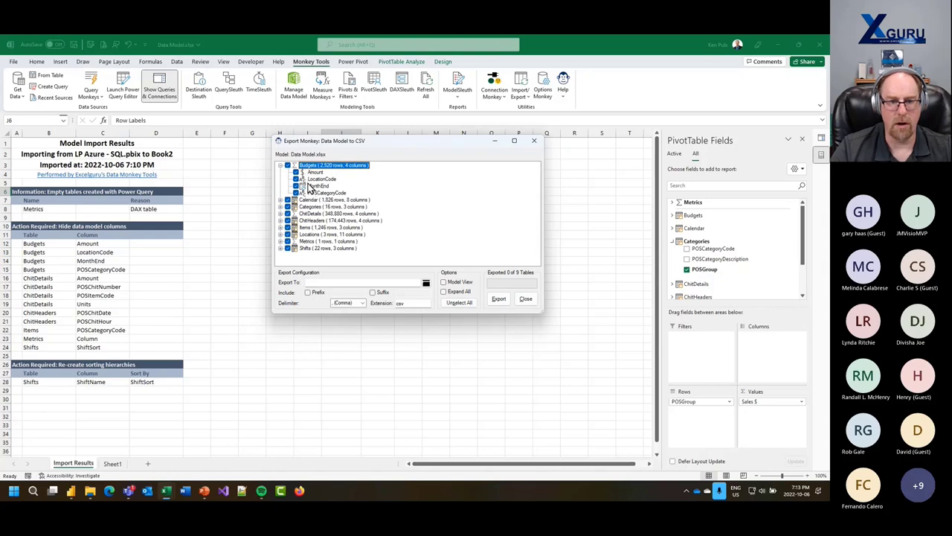
click(444, 282)
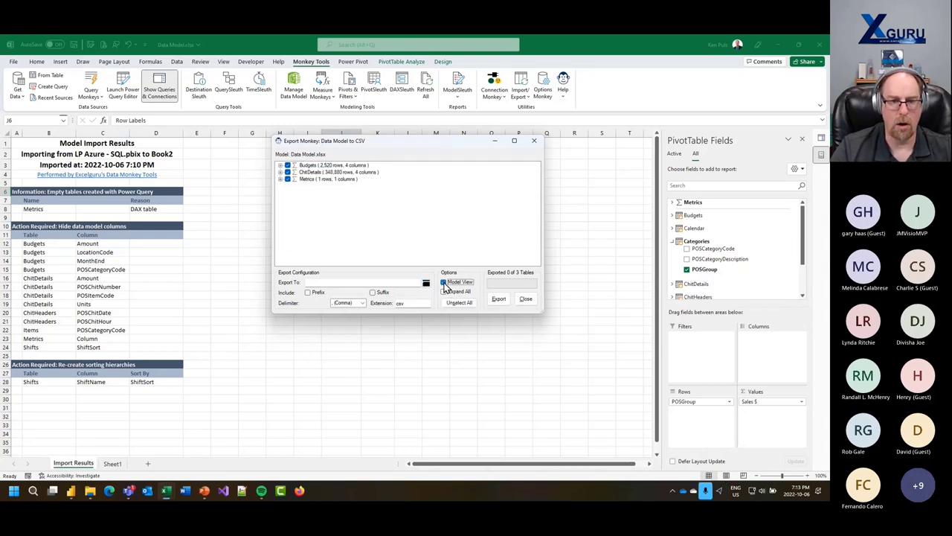
click(281, 173)
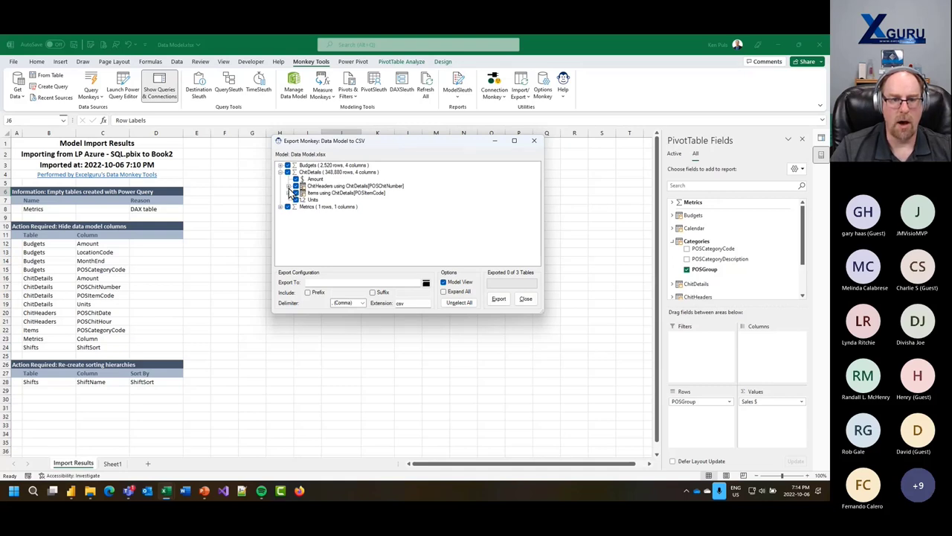
click(289, 193)
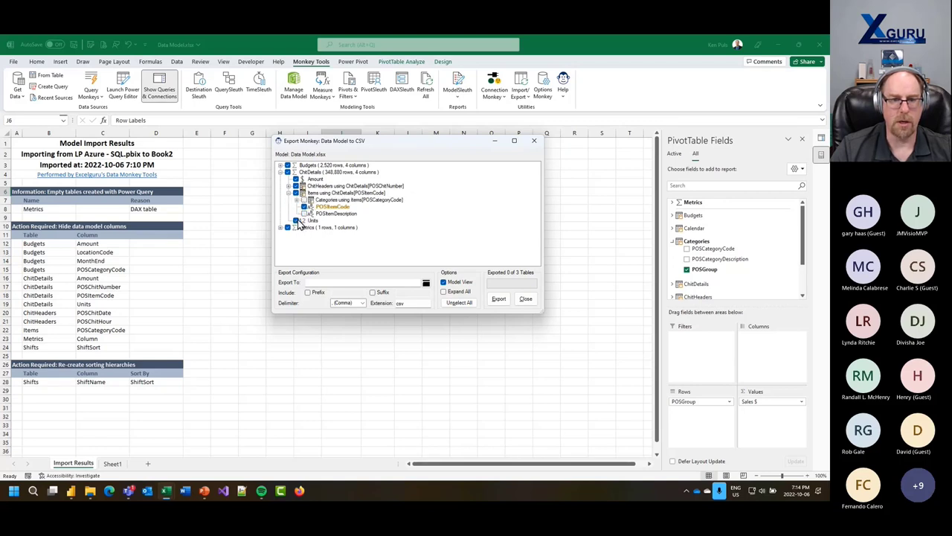
click(289, 185)
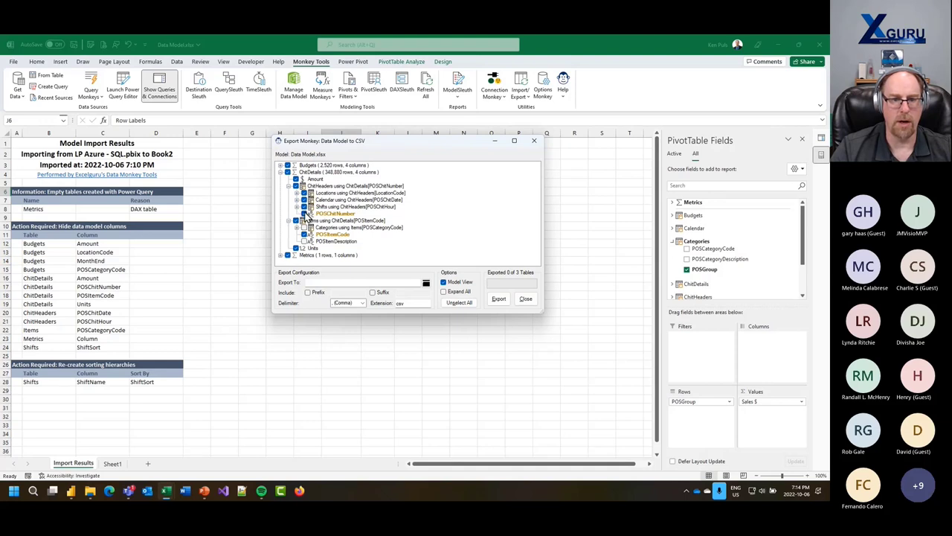
click(303, 205)
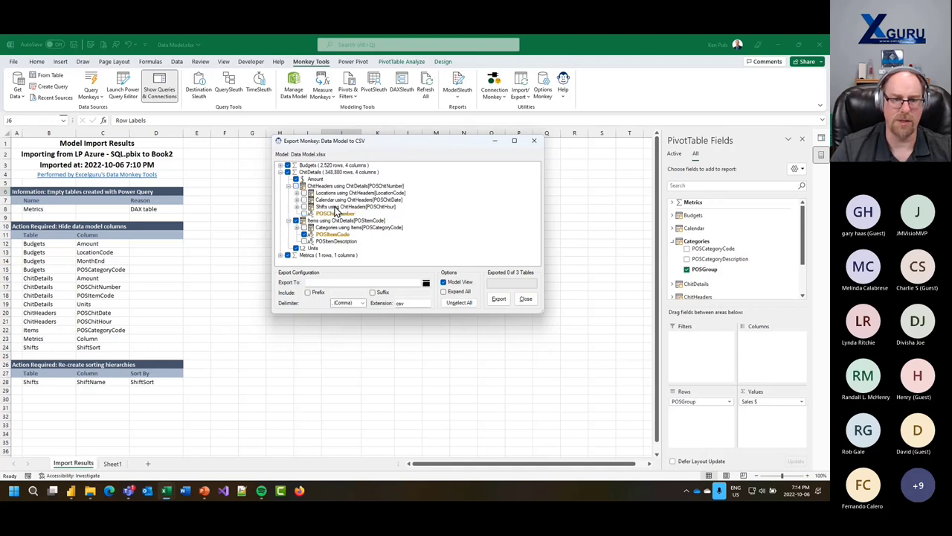
click(289, 185)
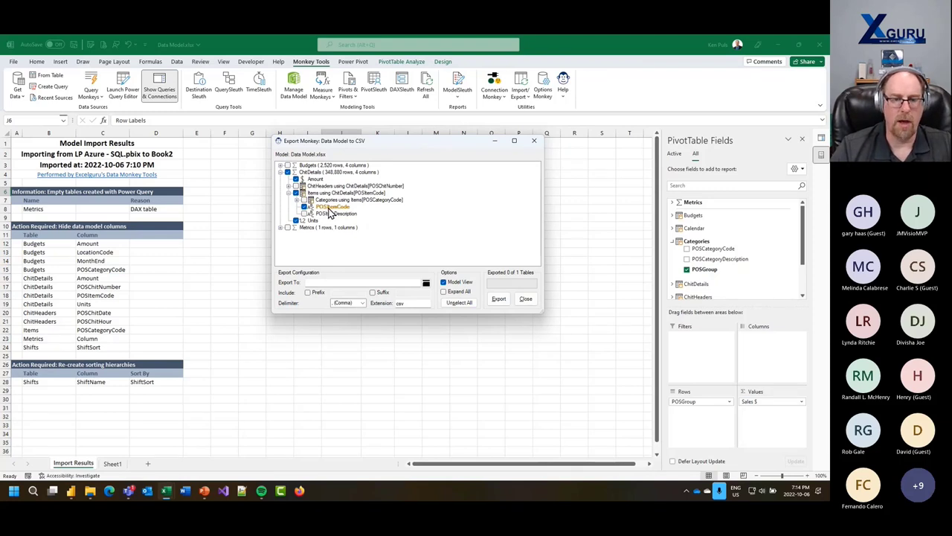
- Alias the POSItemCode column as Item and the Units column as Count
double_click(329, 208)
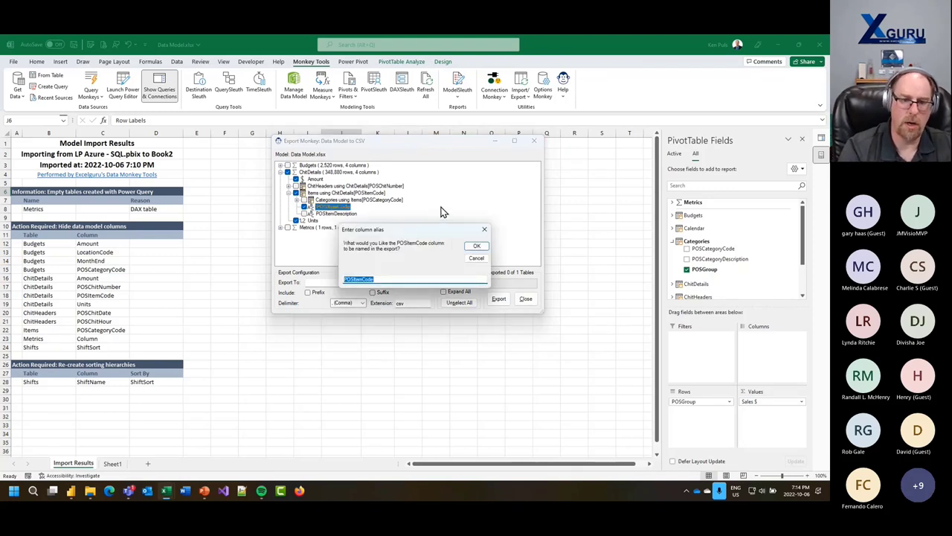
text(Item)
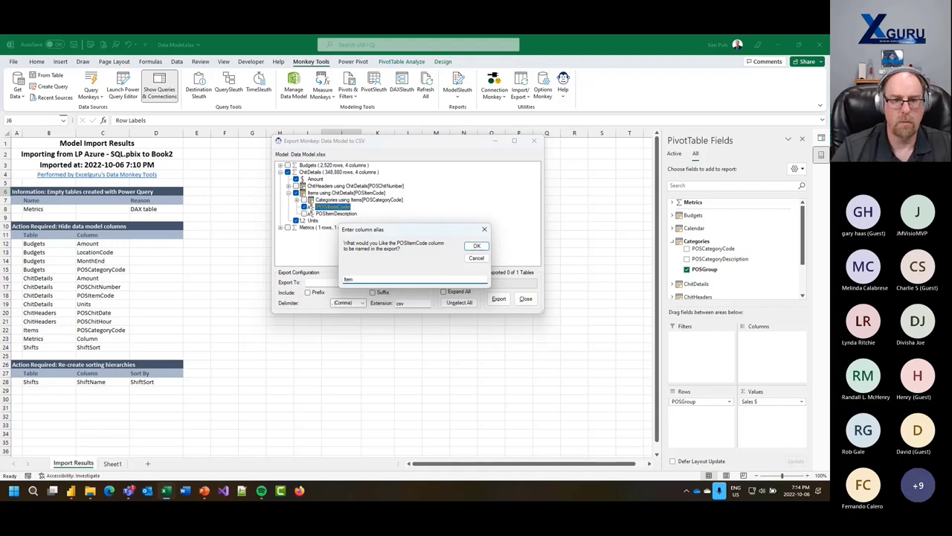
click(476, 248)
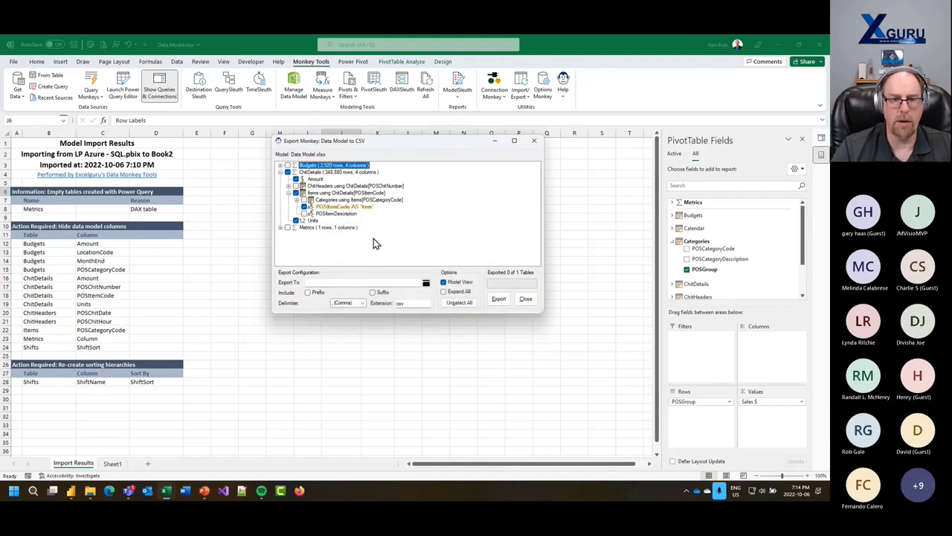
double_click(315, 221)
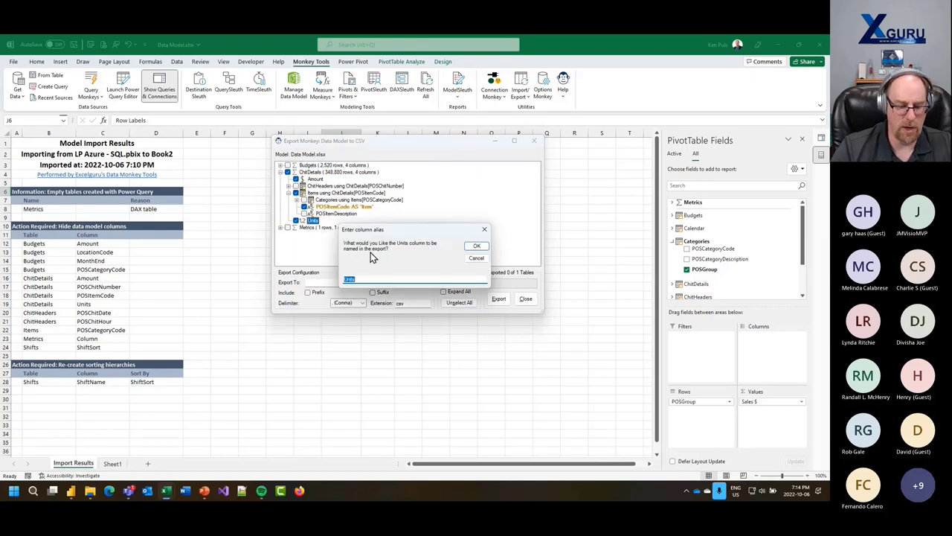
text(Count)
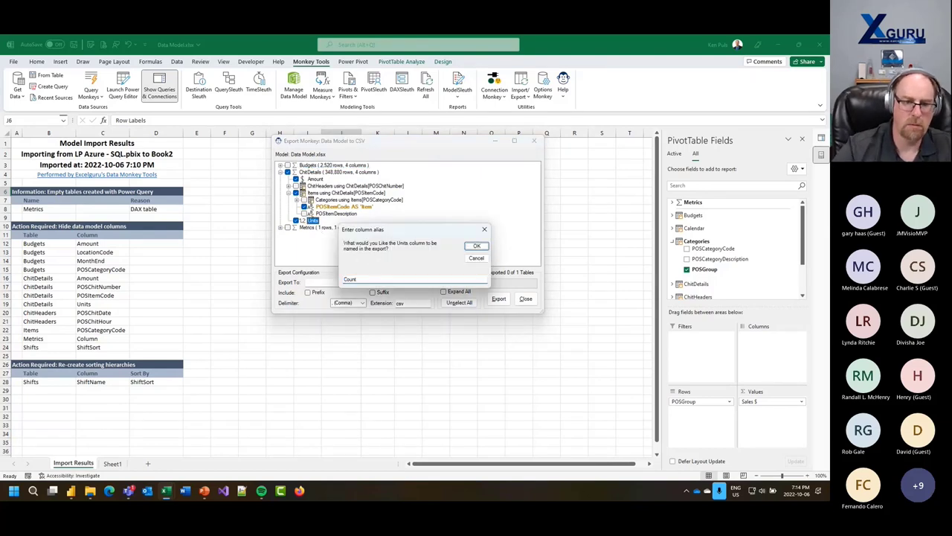
click(476, 246)
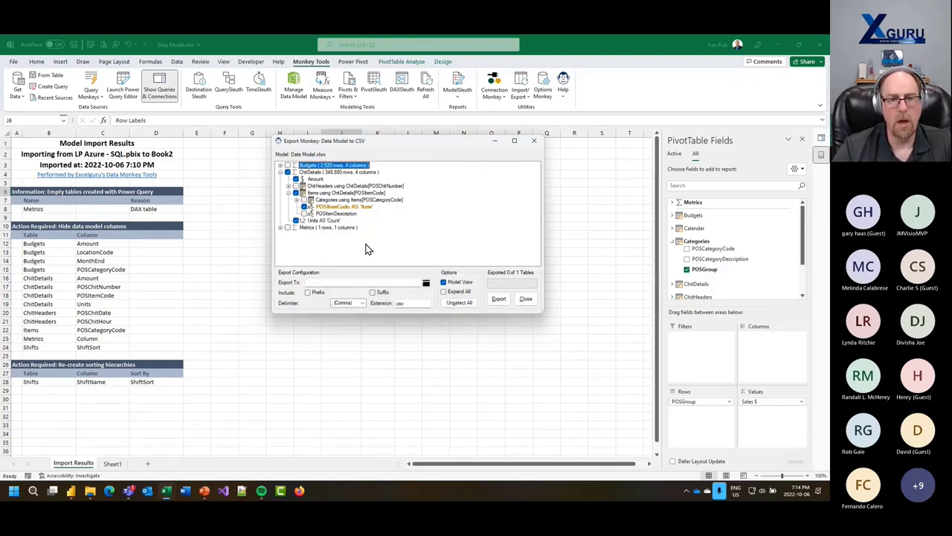
- Export to the company OneDrive folder with a date prefix and comma delimiter
click(426, 283)
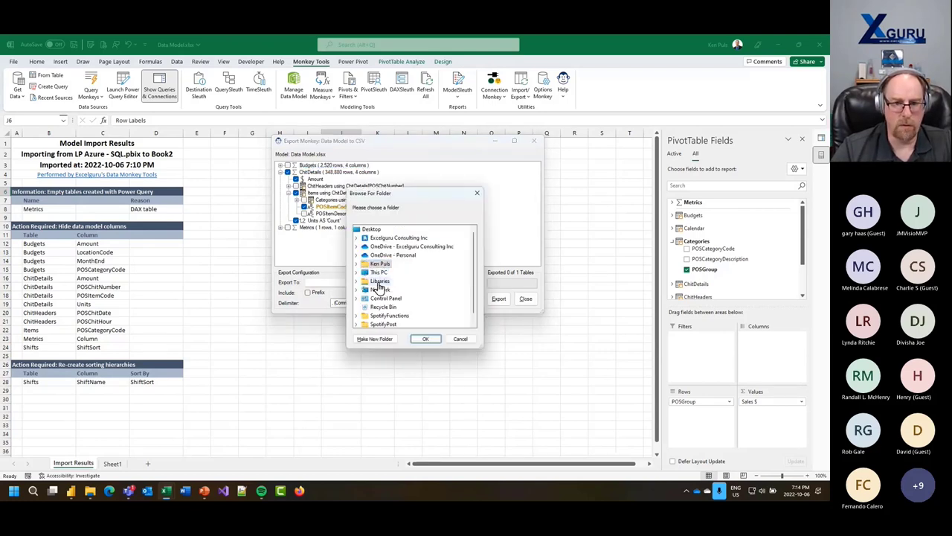
click(382, 267)
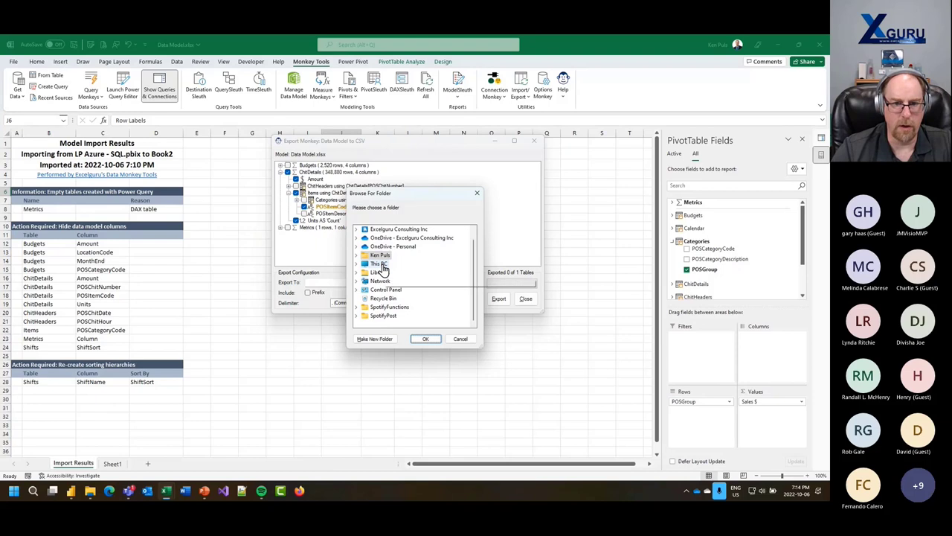
click(381, 246)
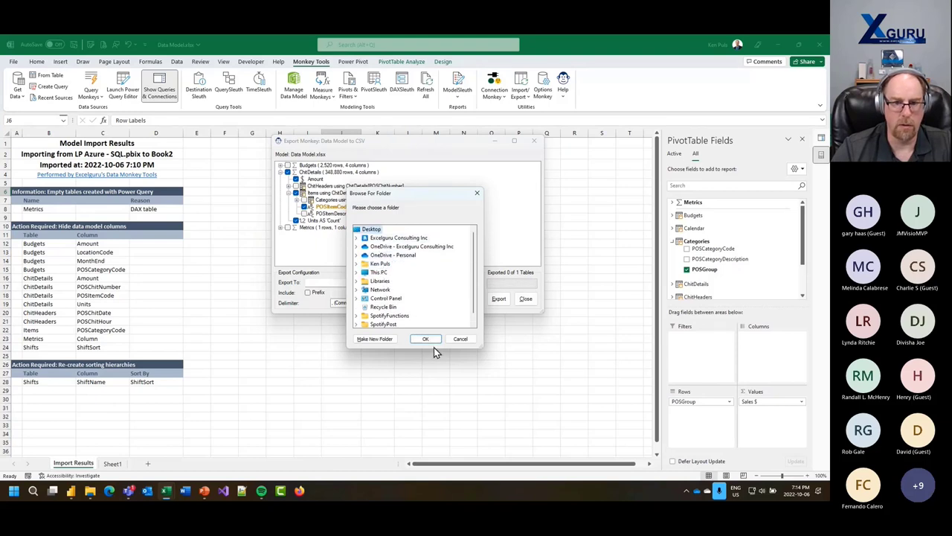
click(427, 339)
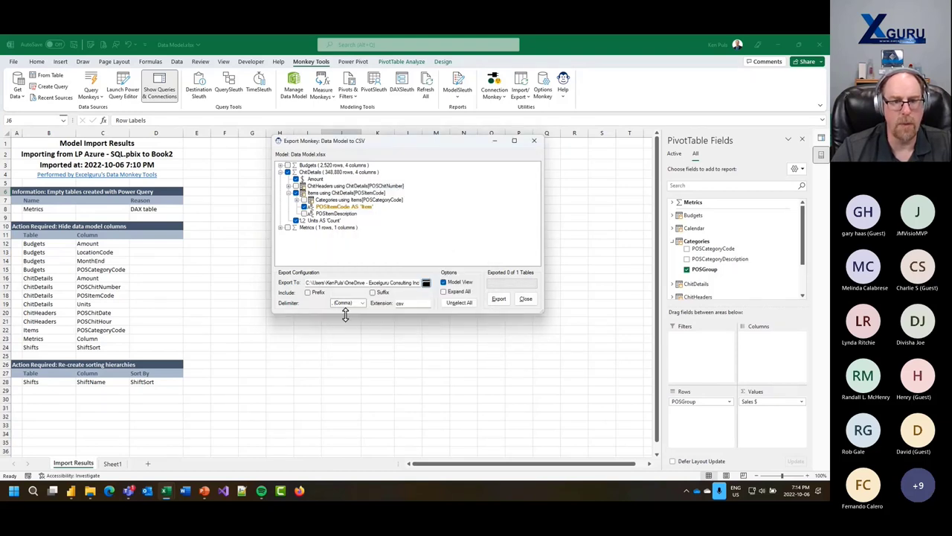
click(308, 292)
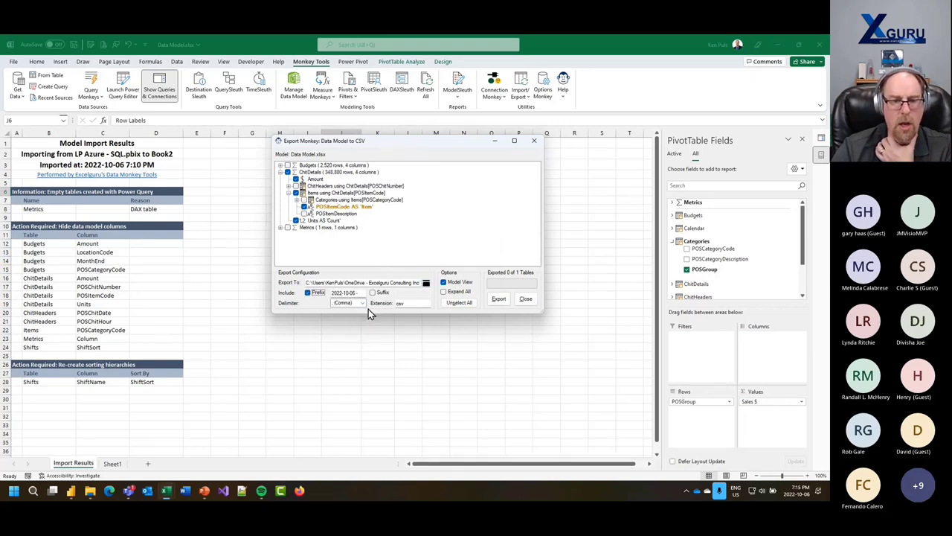
click(363, 305)
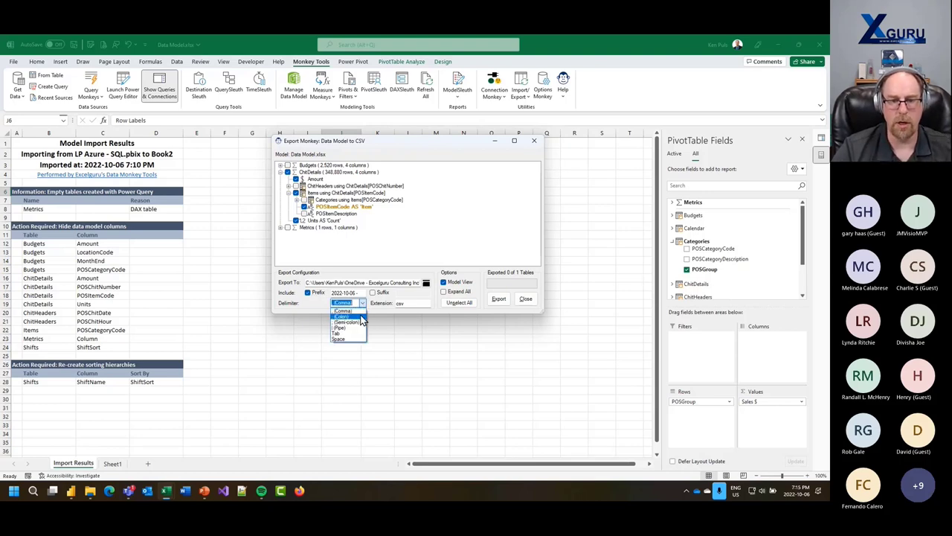
click(357, 310)
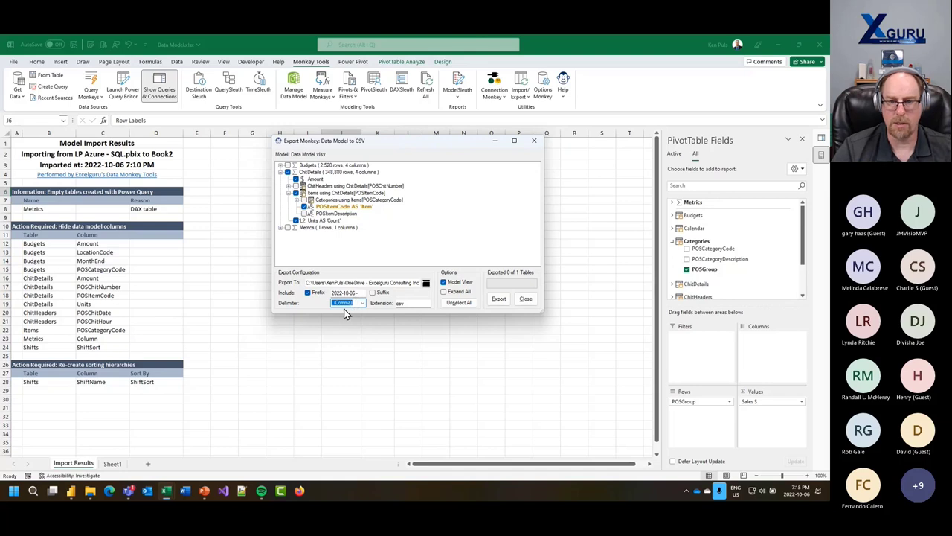
click(500, 300)
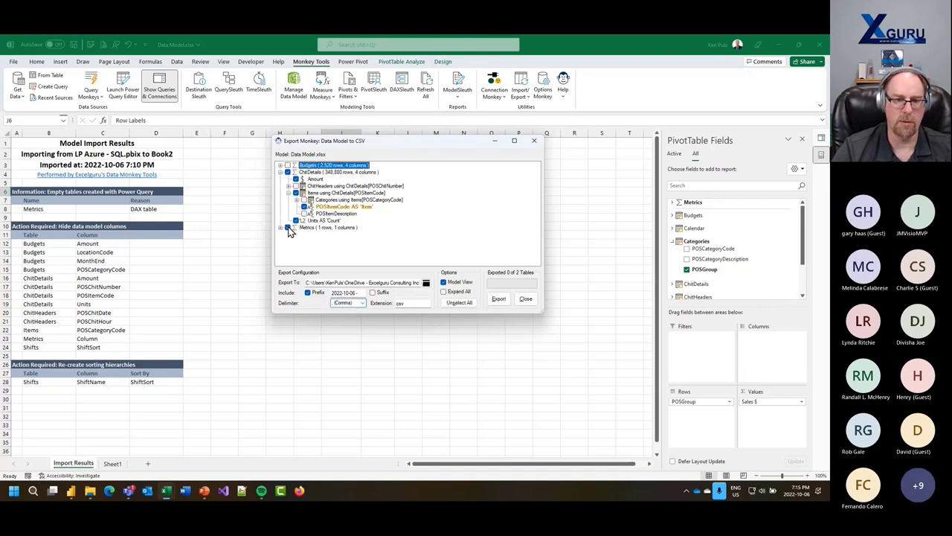
click(499, 300)
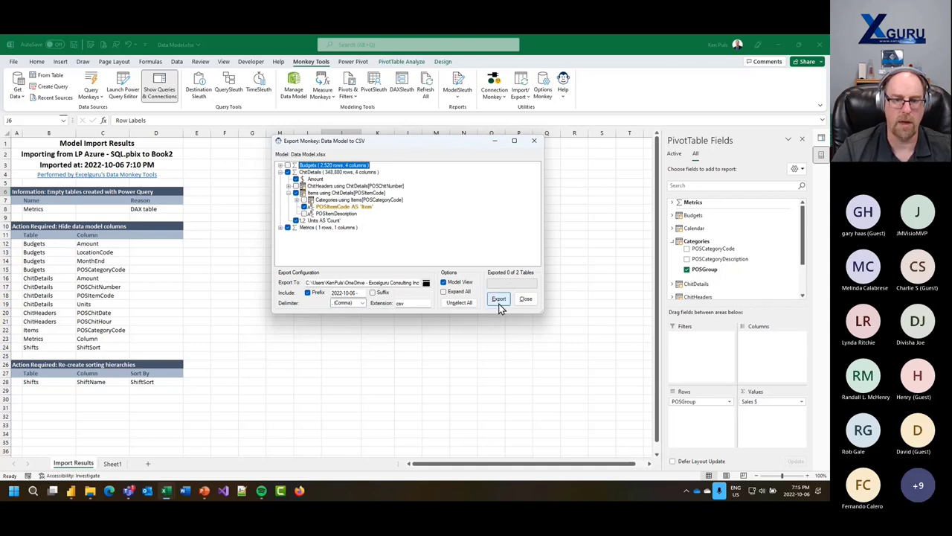
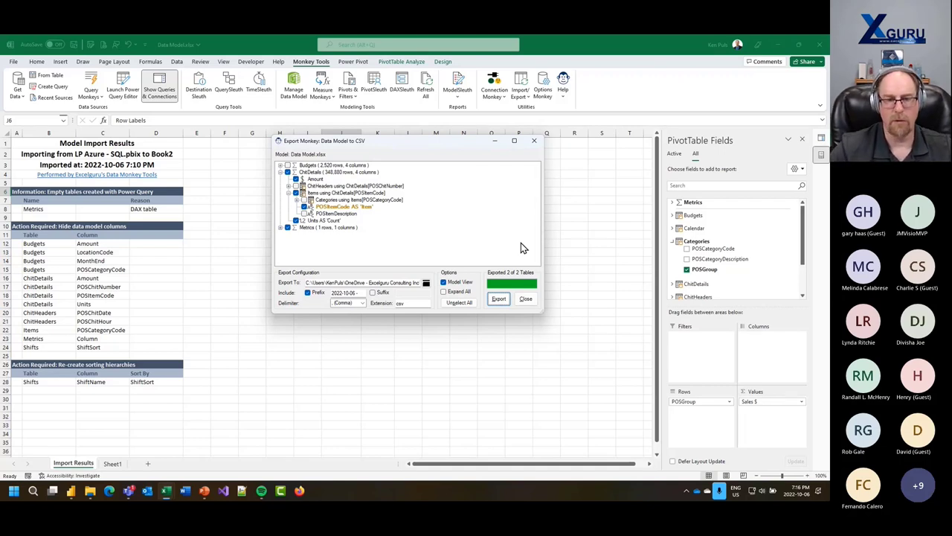
- Close the Export Monkey dialog and bring up the Monkey Tools Help and feedback options
click(526, 300)
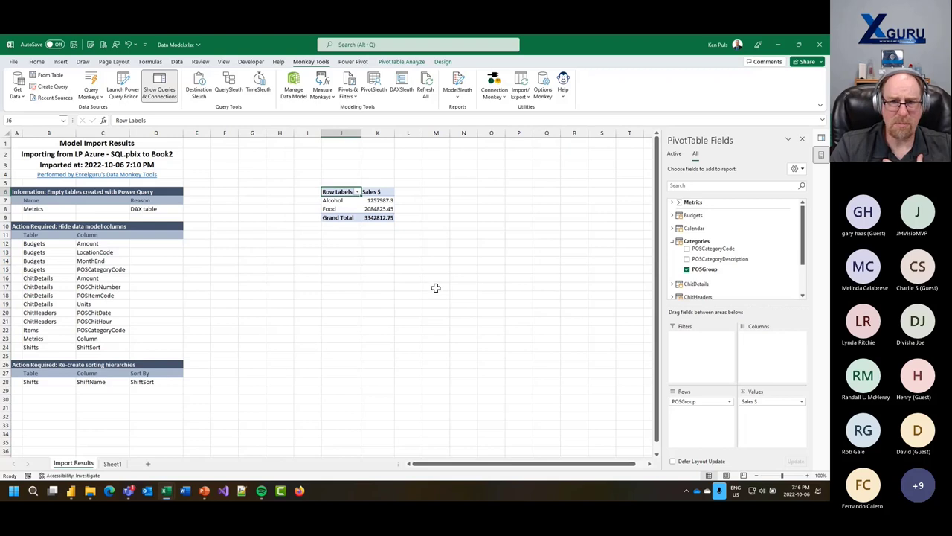
click(564, 98)
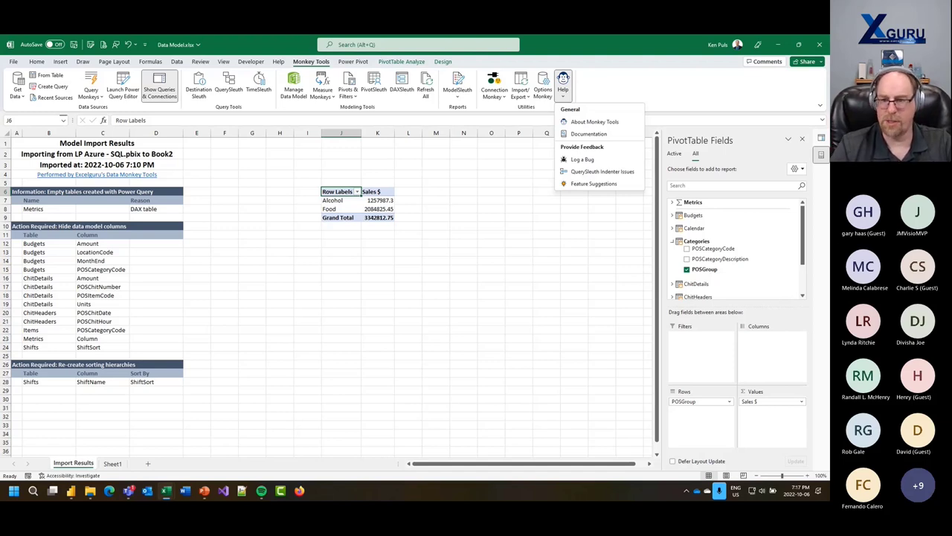
- Dismiss the Help menu and open Options Monkey to enable Parameter Monkey and Biblio Monkey
click(679, 102)
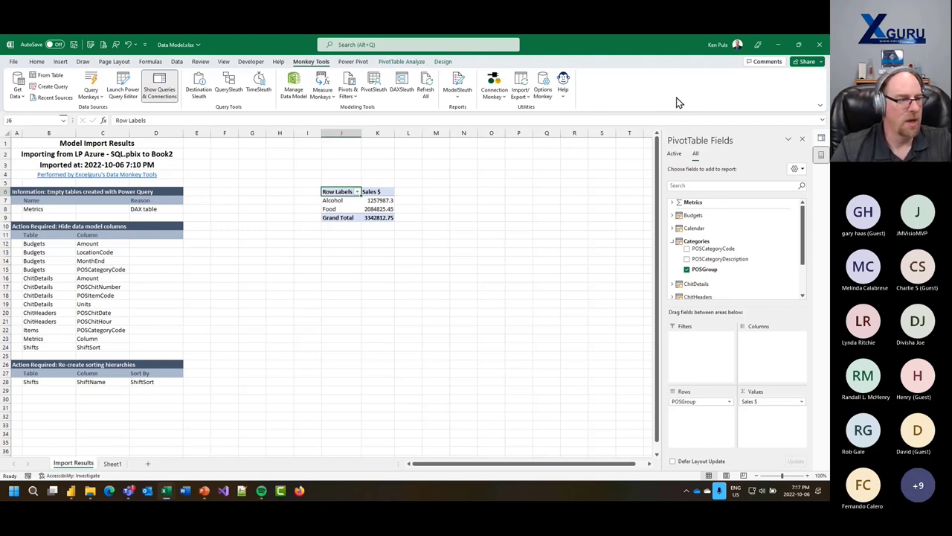
key(alt)
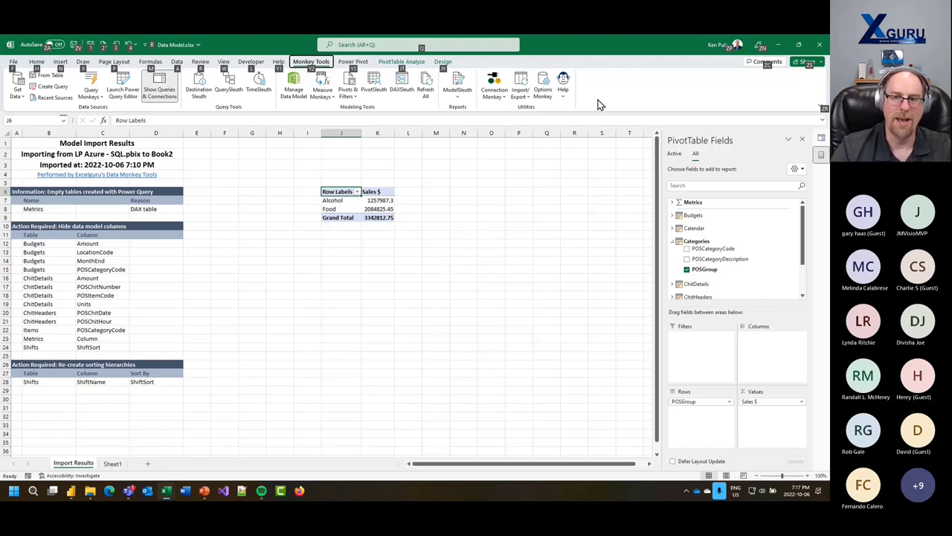
key(Escape)
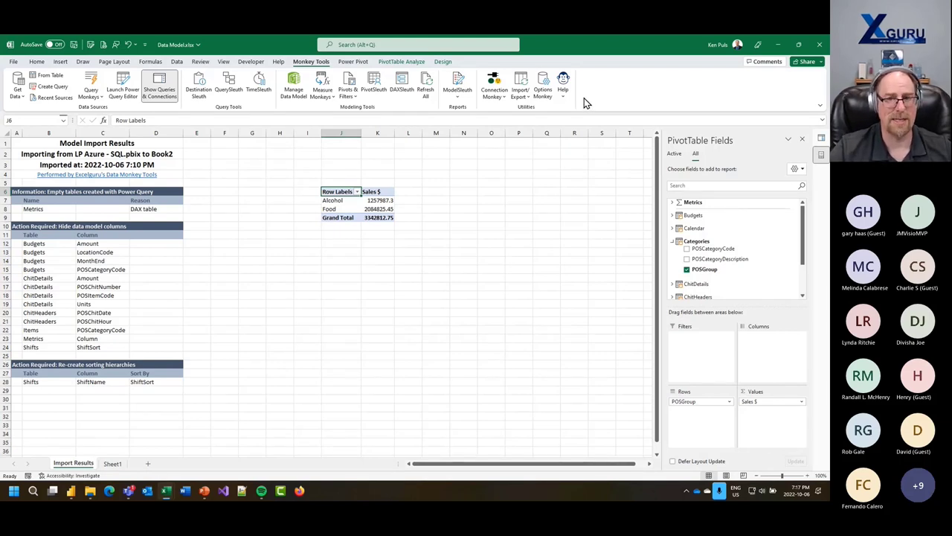
click(547, 96)
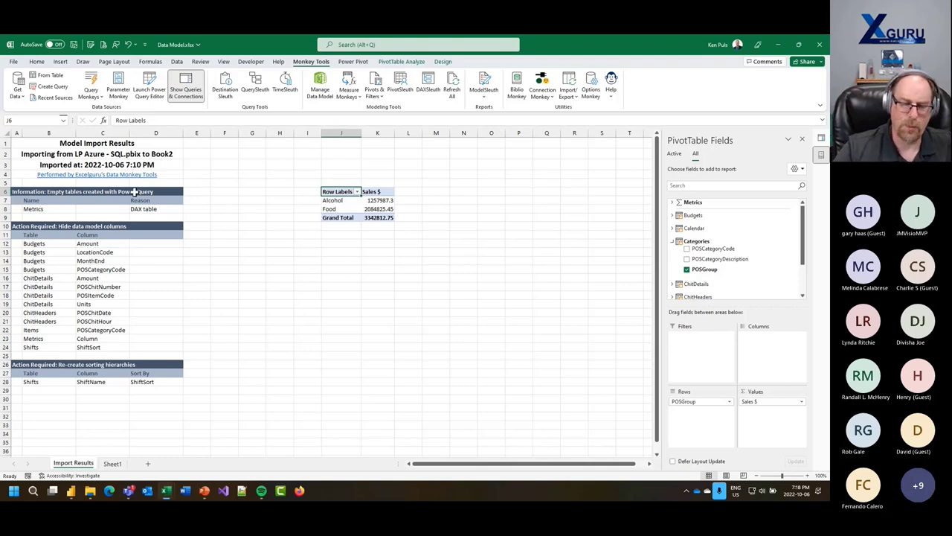
click(125, 90)
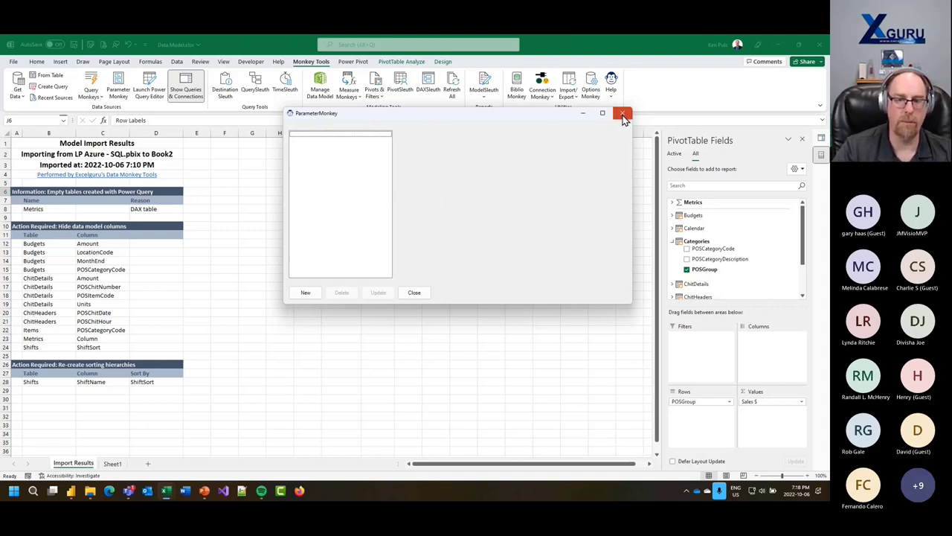
click(623, 116)
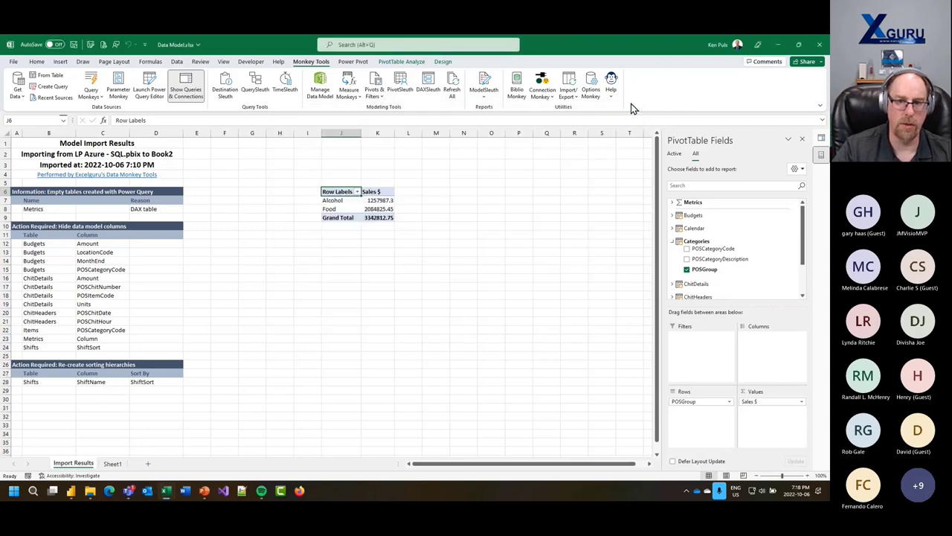
- Close Data Model.xlsx and the memory usage report workbook without saving either
click(14, 62)
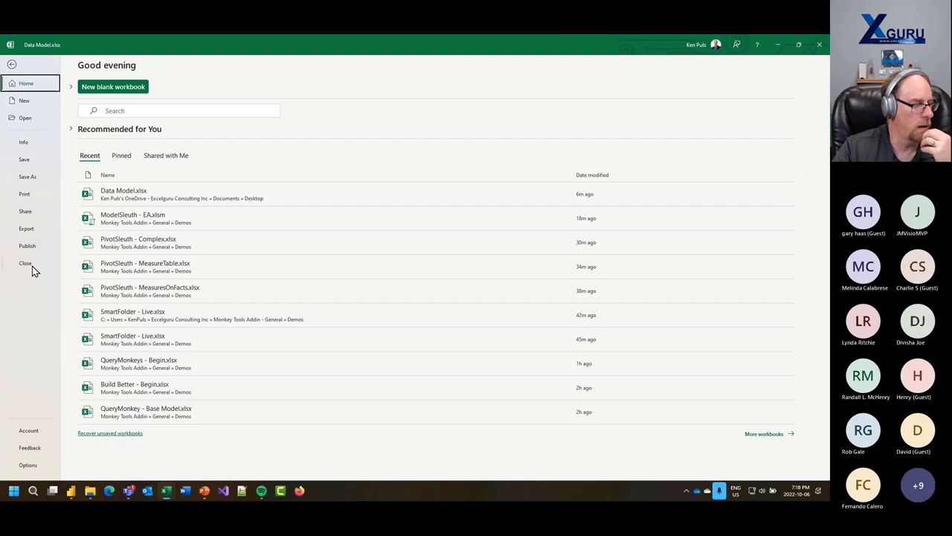
click(32, 265)
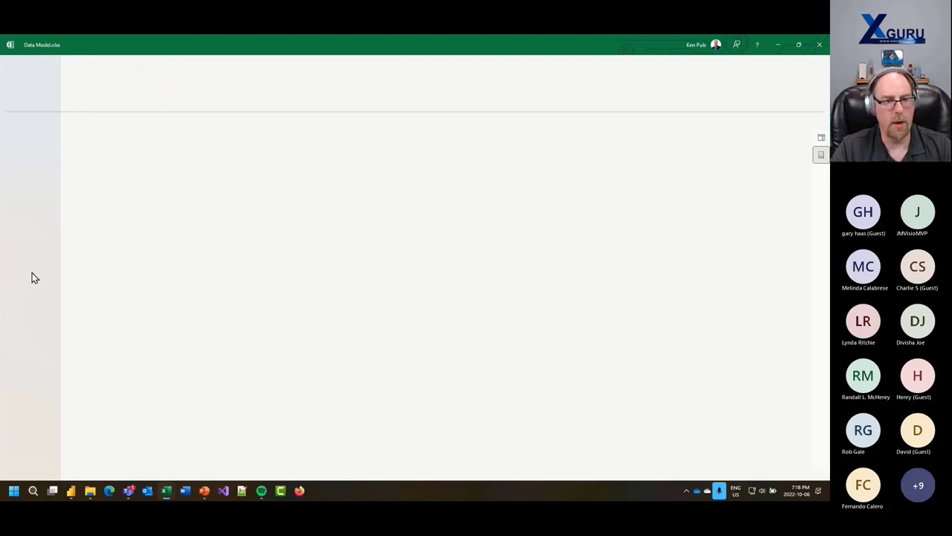
click(411, 273)
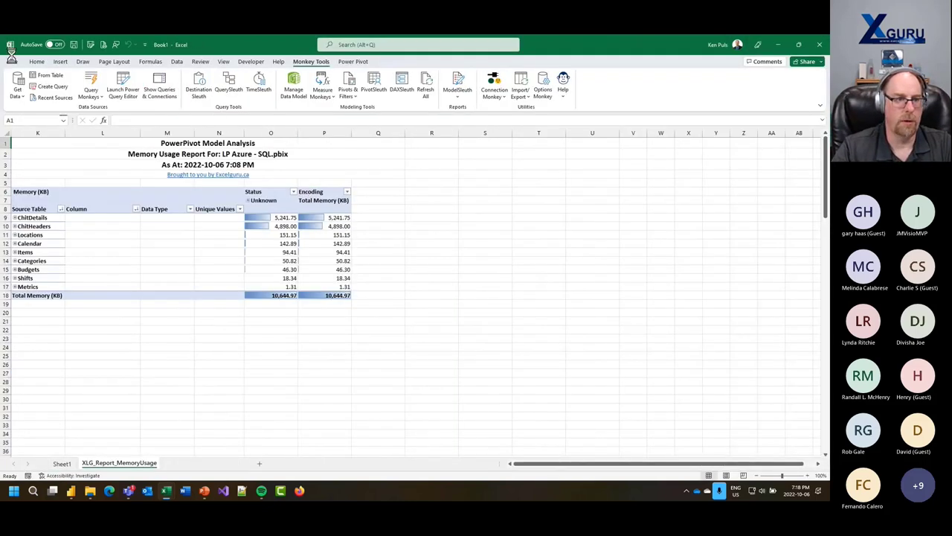
click(13, 61)
click(29, 265)
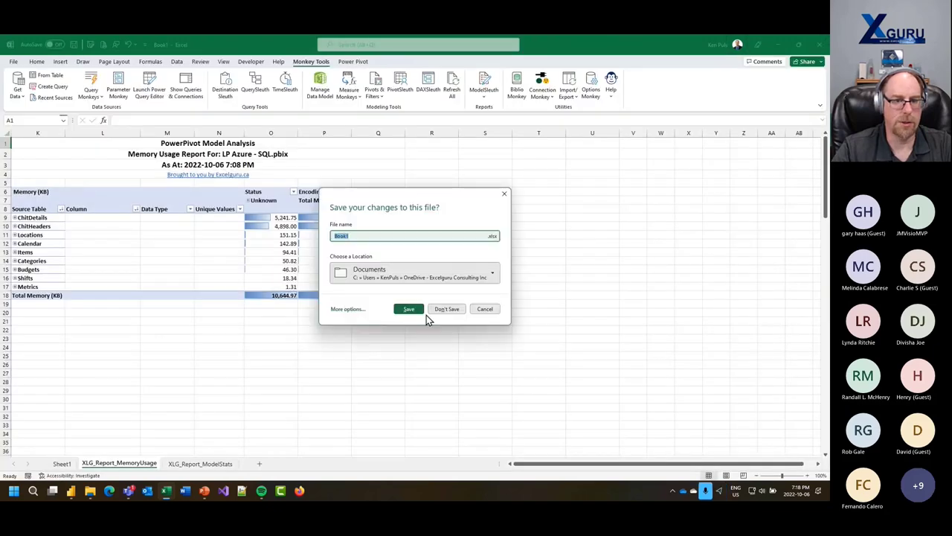
click(444, 311)
- Create a new blank workbook from File > New
click(13, 61)
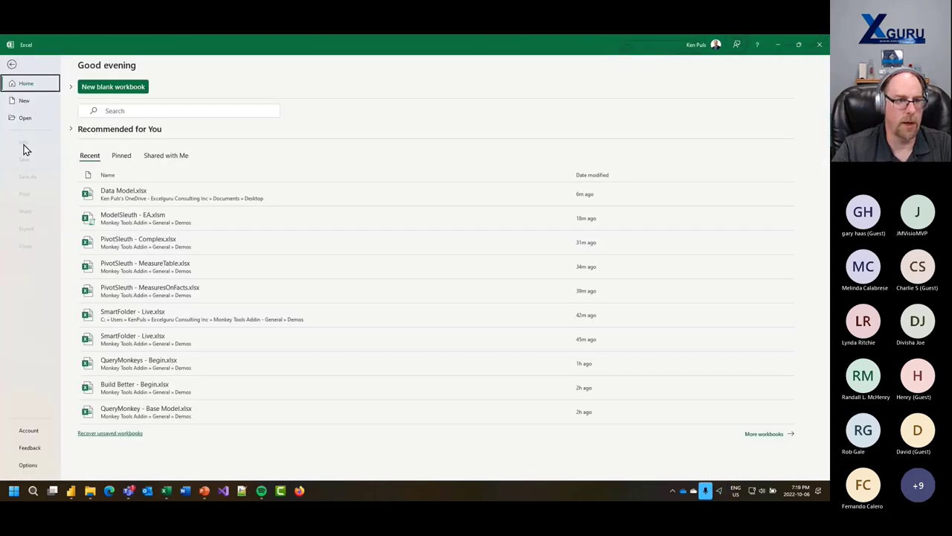
click(24, 100)
click(134, 153)
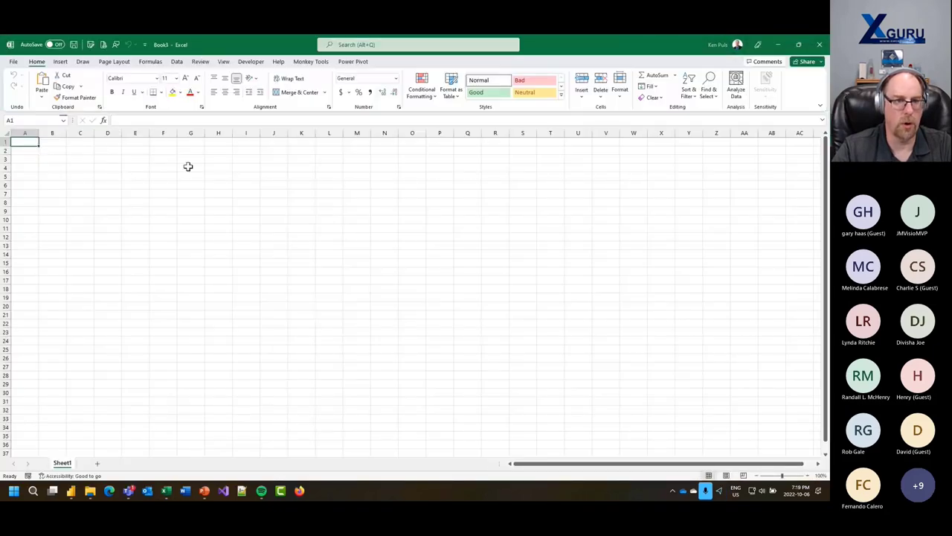
- Import from the Demos\CSVs folder and load its Jan 2008.csv and Feb 2008.csv list into Power Query
click(177, 61)
click(17, 85)
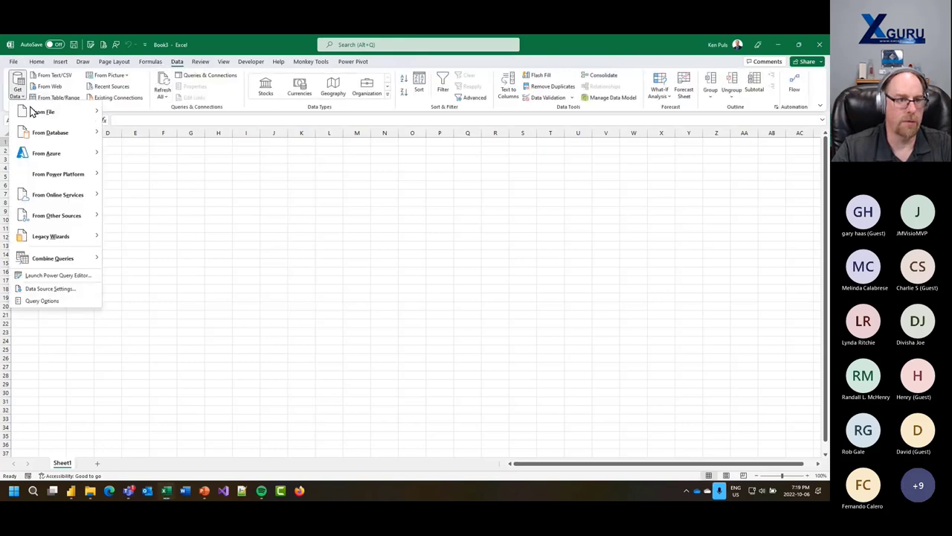
mouse_move(44, 111)
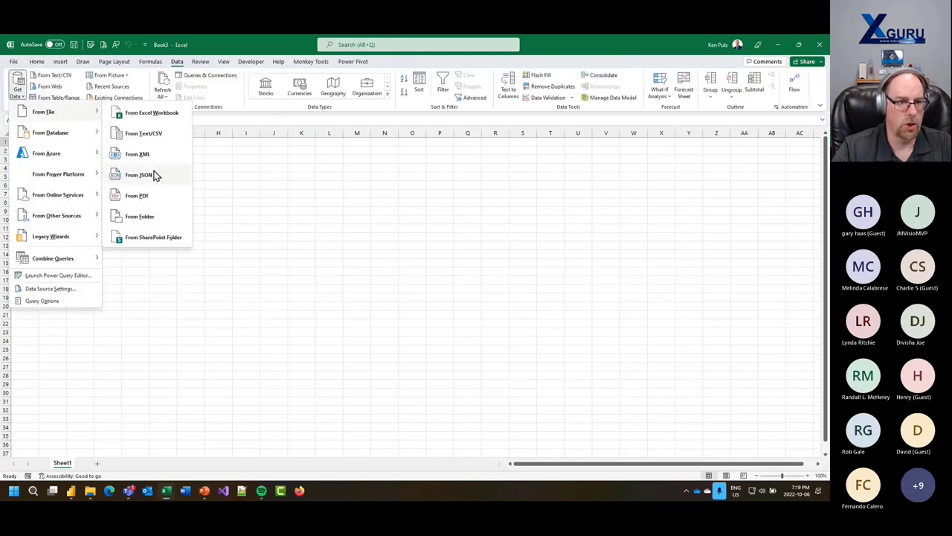
click(145, 216)
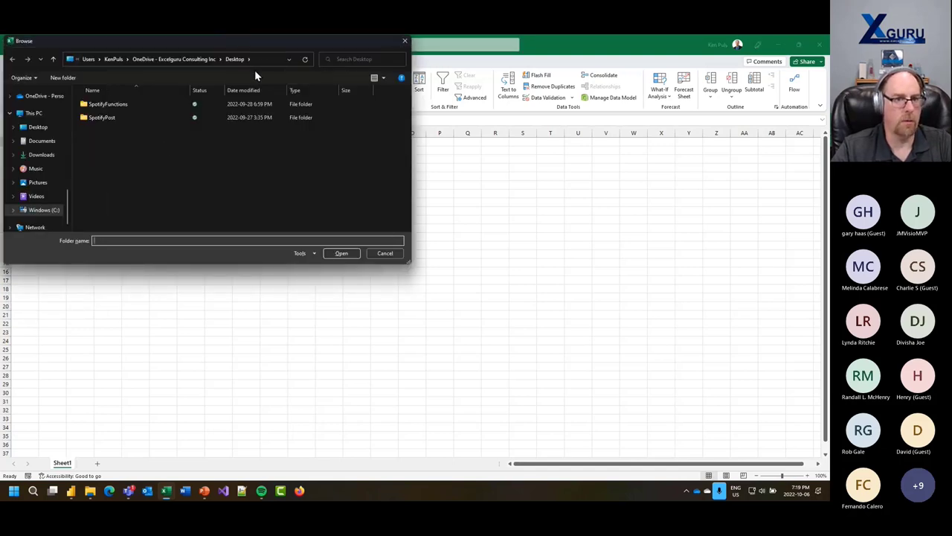
click(257, 59)
text(C:\Users\KenPuls\Excelguru Consulting Inc\Monkey Tools Addin - General\Demos)
key(Return)
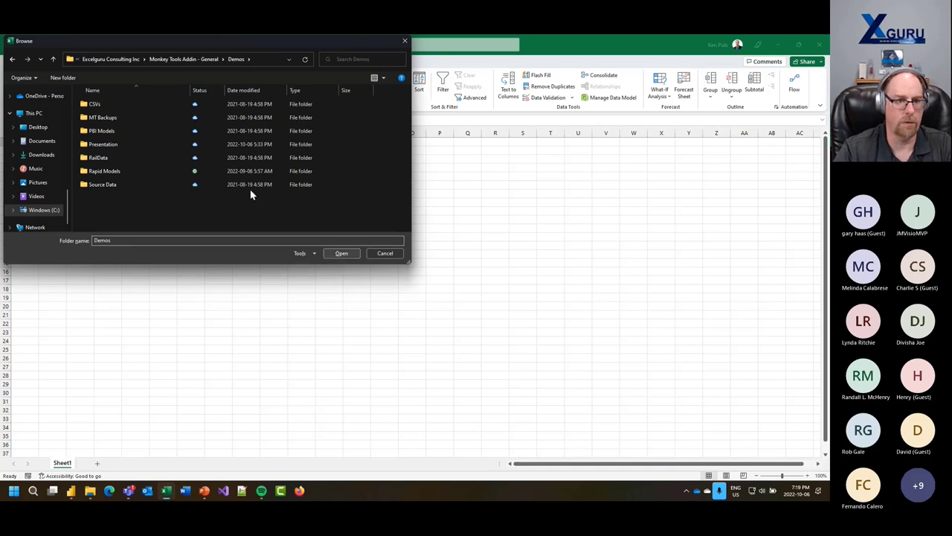
click(95, 103)
click(343, 254)
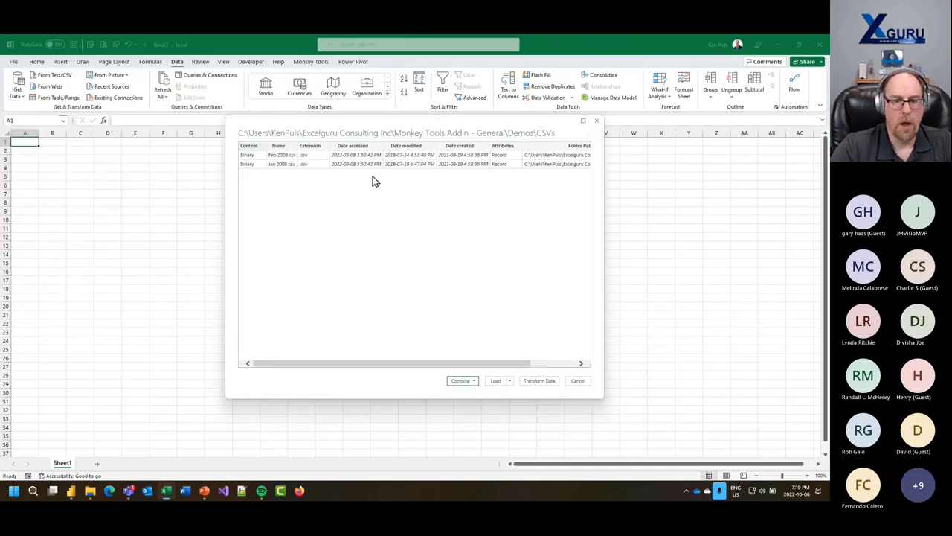
click(541, 382)
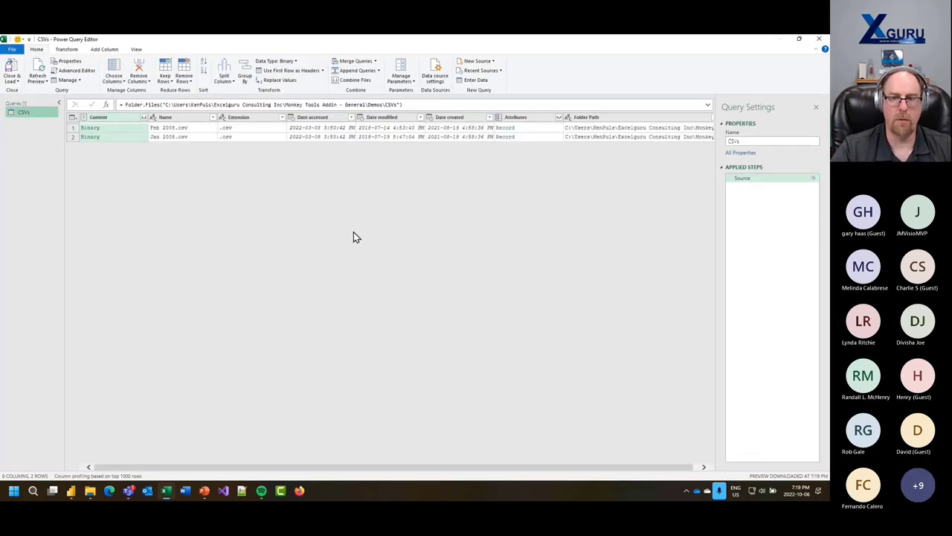
- Rename the CSVs query to FilesList
right_click(23, 115)
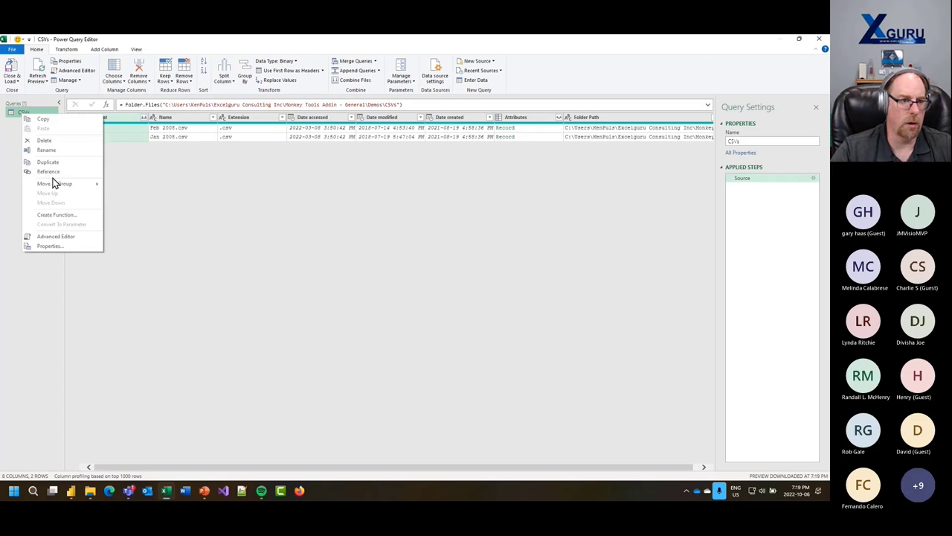
click(24, 113)
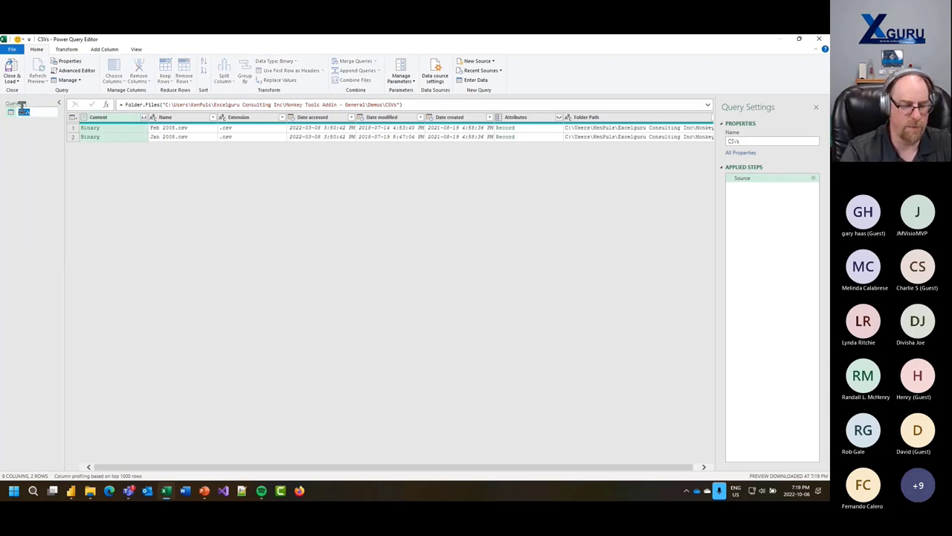
key(BackSpace)
text(File)
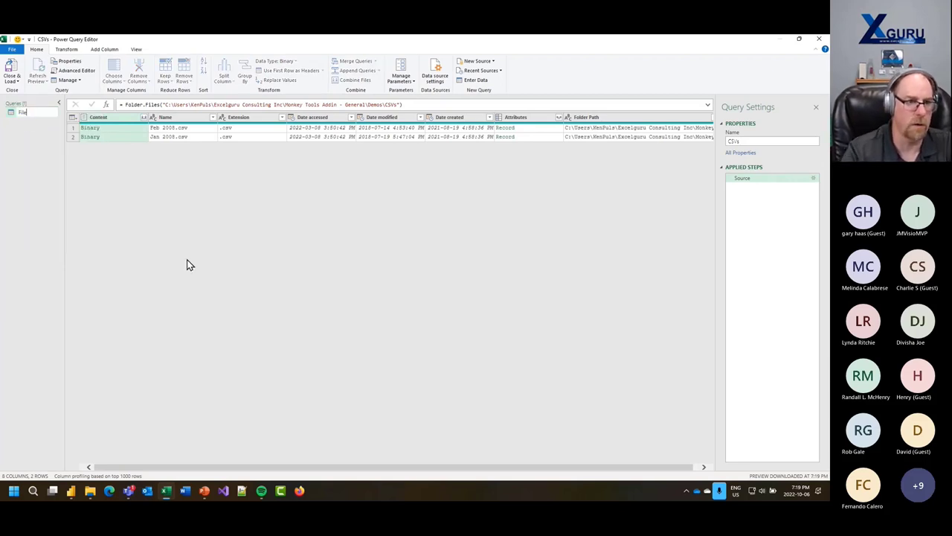
text(sList)
key(Return)
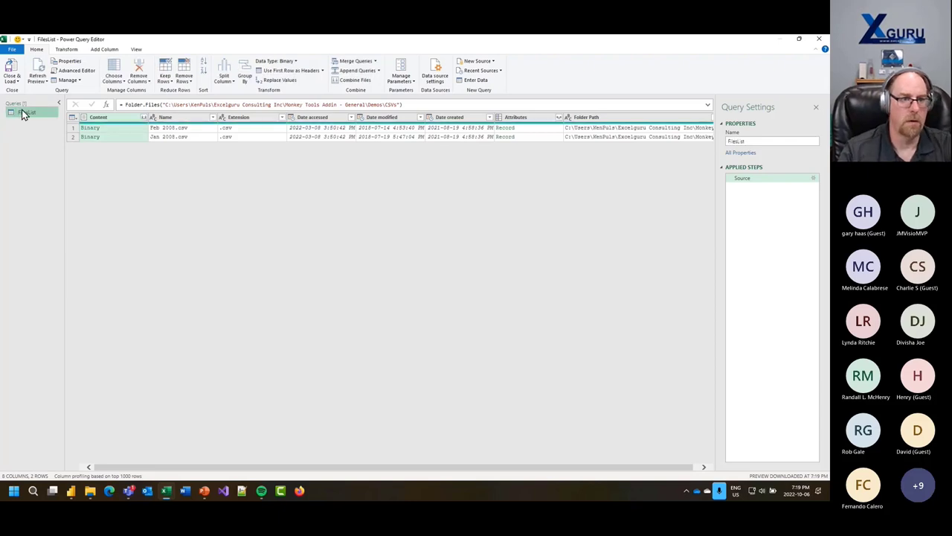
- Create a query referencing FilesList and name it Output
right_click(23, 111)
click(57, 165)
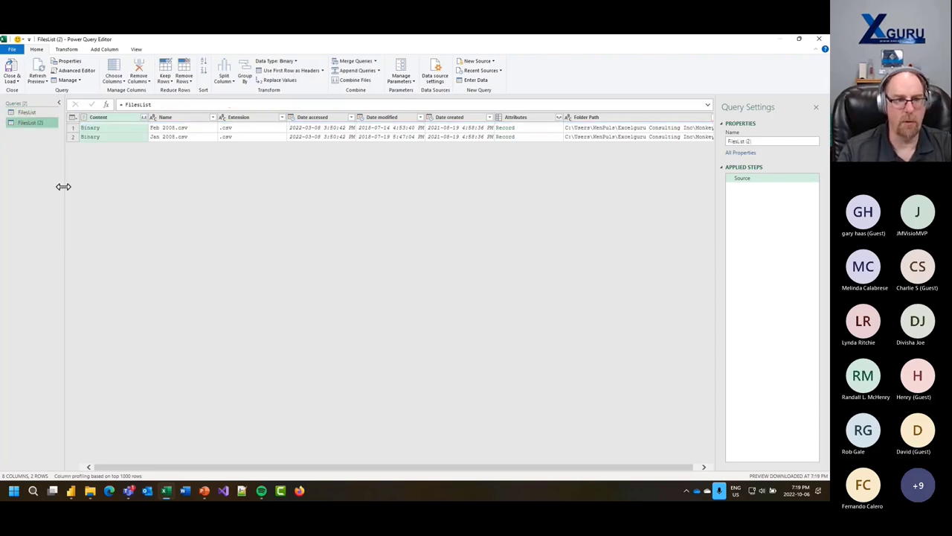
double_click(32, 122)
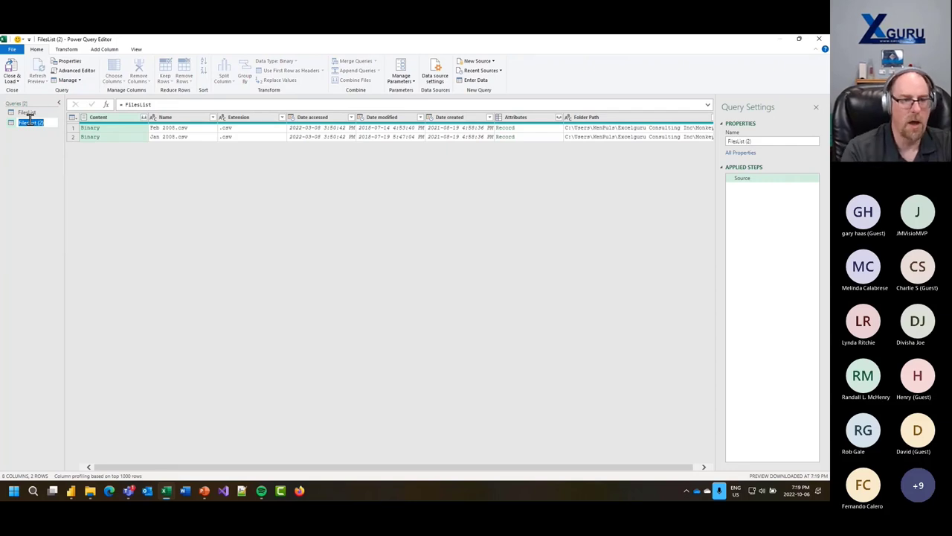
text(Out)
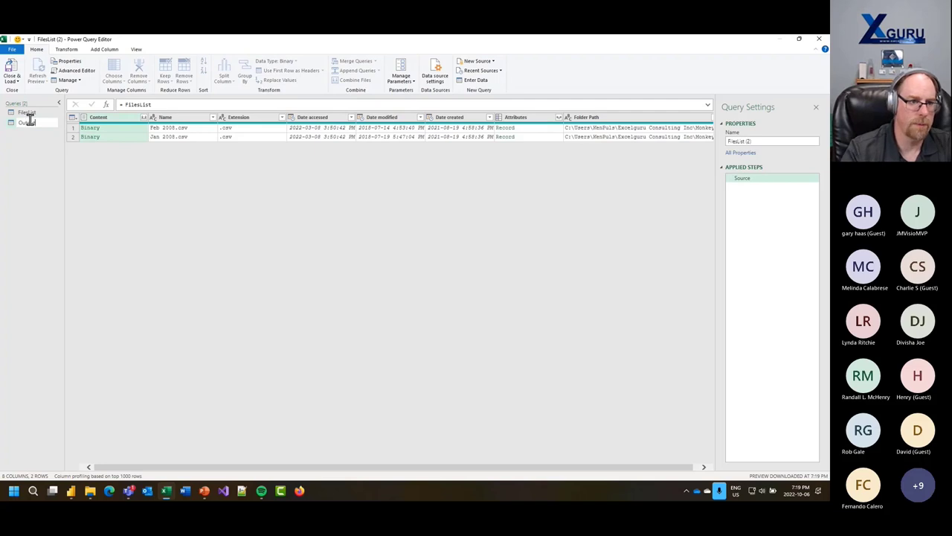
text(put)
key(Return)
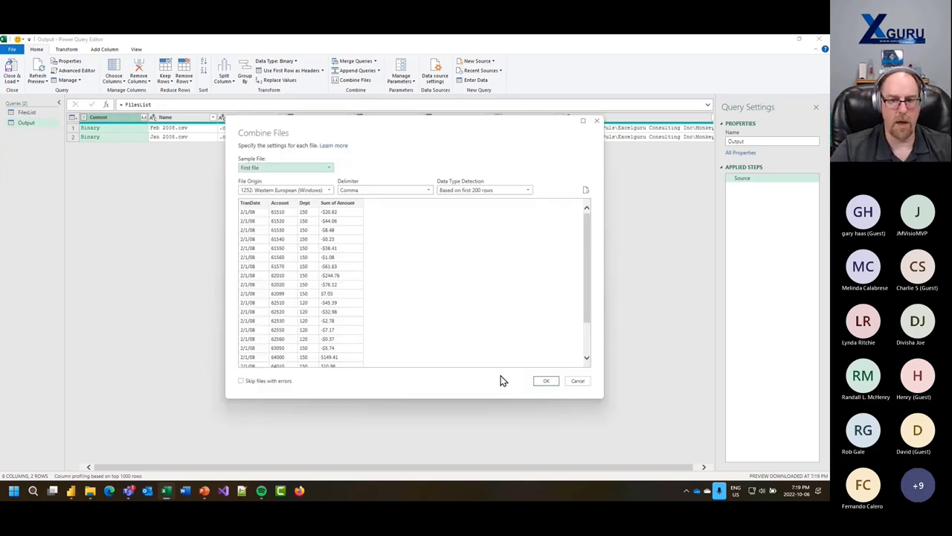
- Combine the CSV files into Output and widen the Queries pane
click(543, 381)
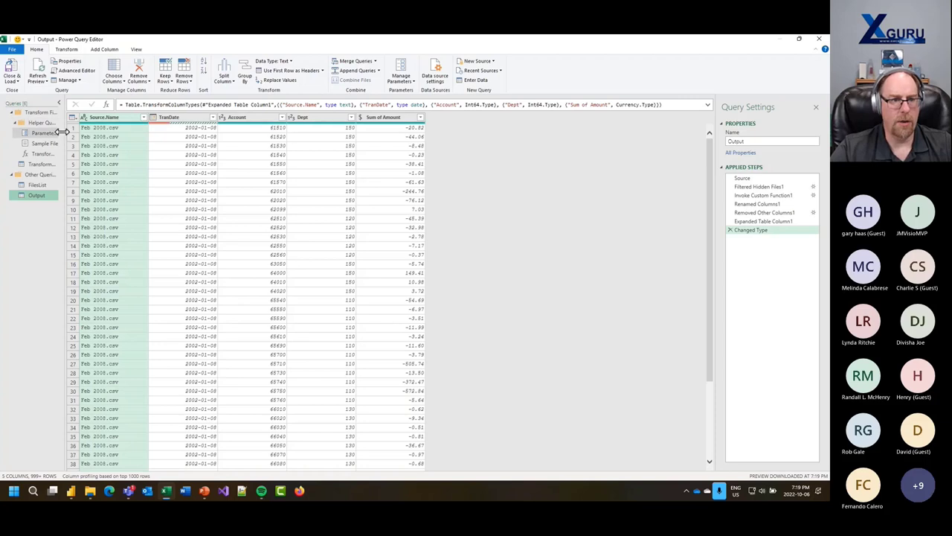
drag(64, 132, 108, 137)
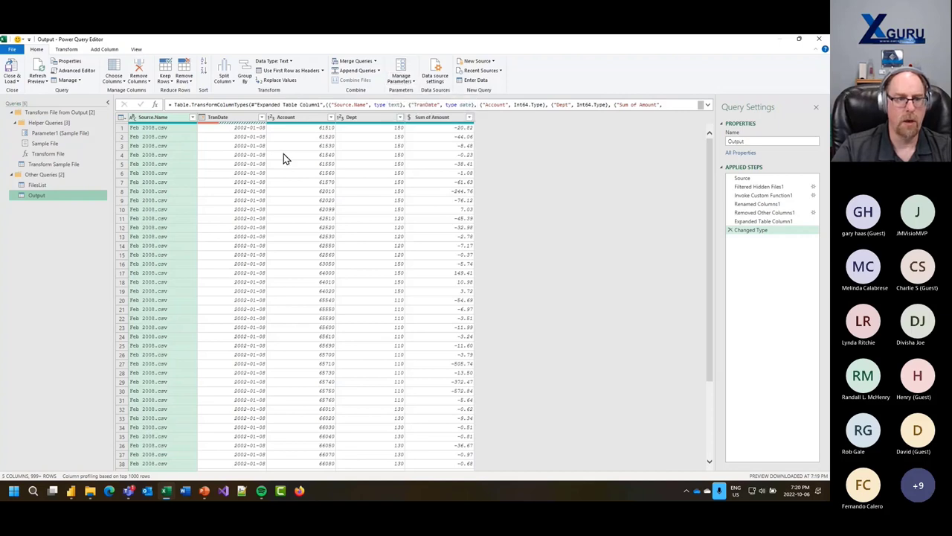
- Copy the folder path from FilesList's source formula, then Close & Load the queries as connection only
click(41, 185)
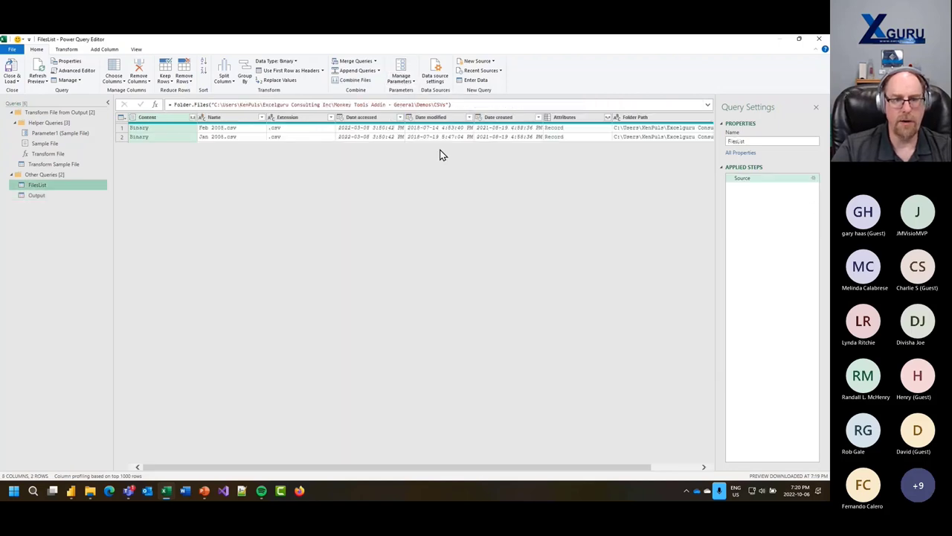
click(447, 105)
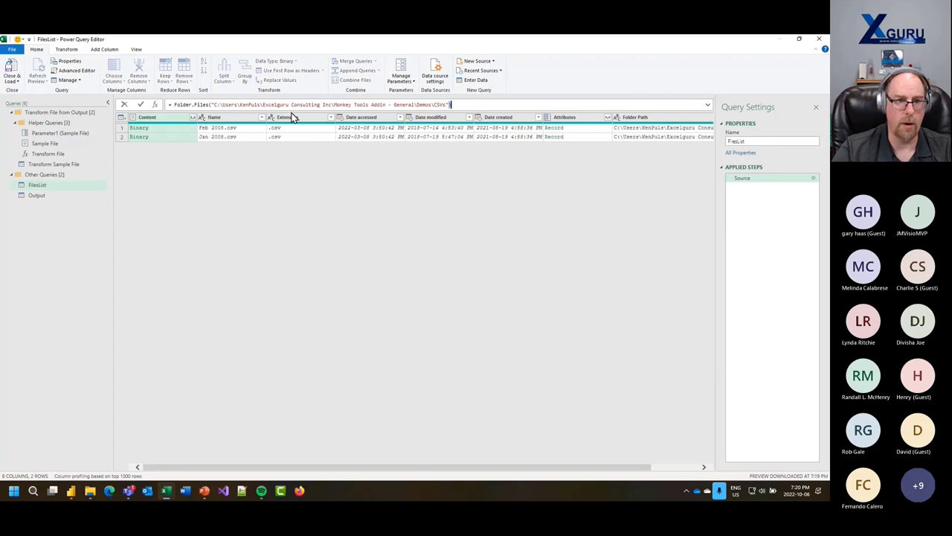
shift+click(222, 107)
shift+click(211, 105)
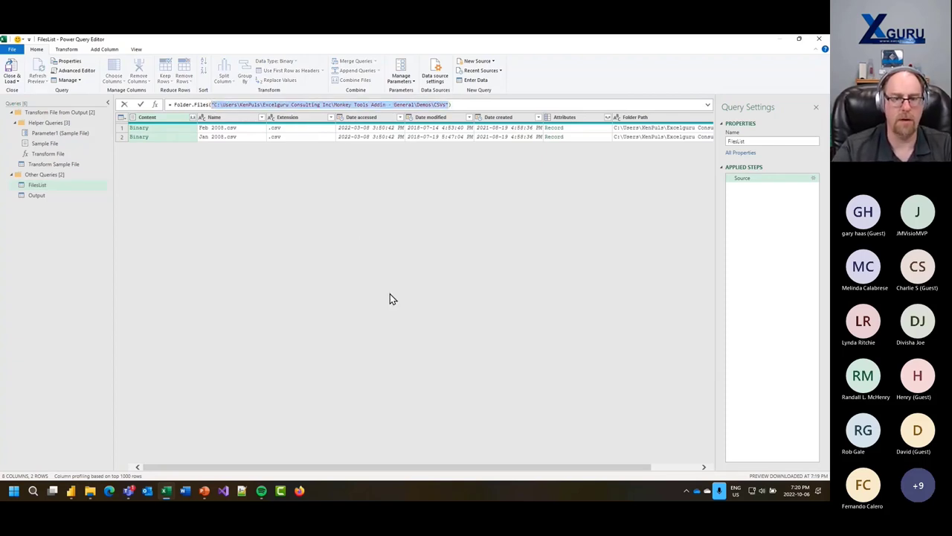
key(Escape)
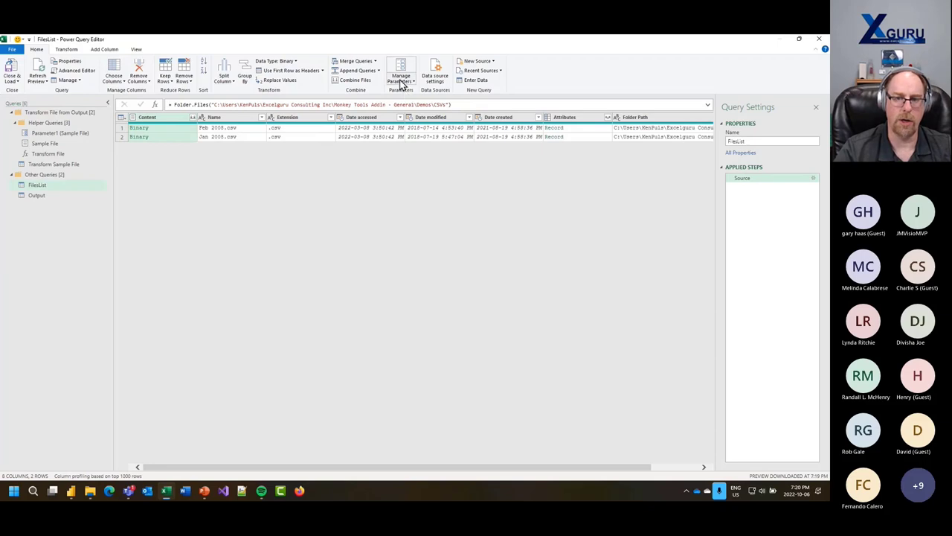
click(11, 70)
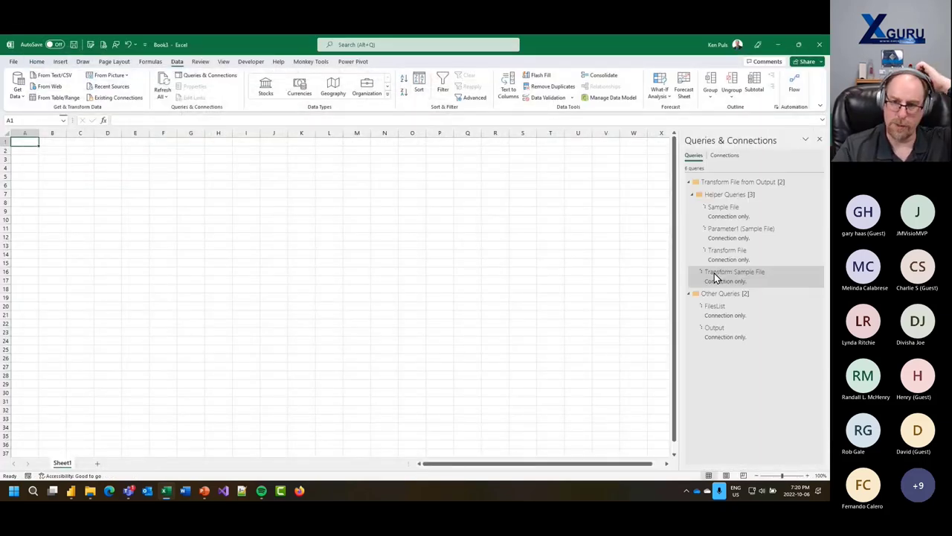
right_click(723, 333)
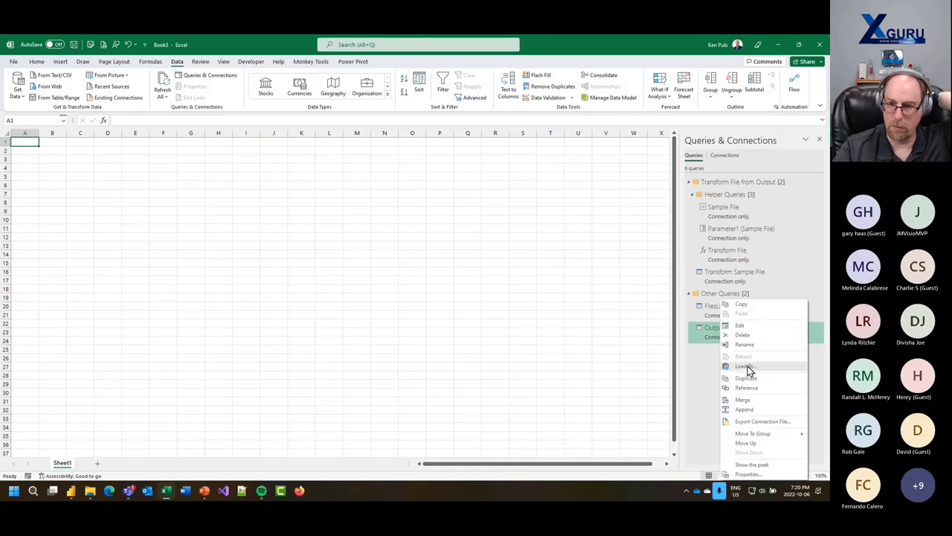
- Load the Output query as a table on the existing worksheet at $A$1
click(745, 366)
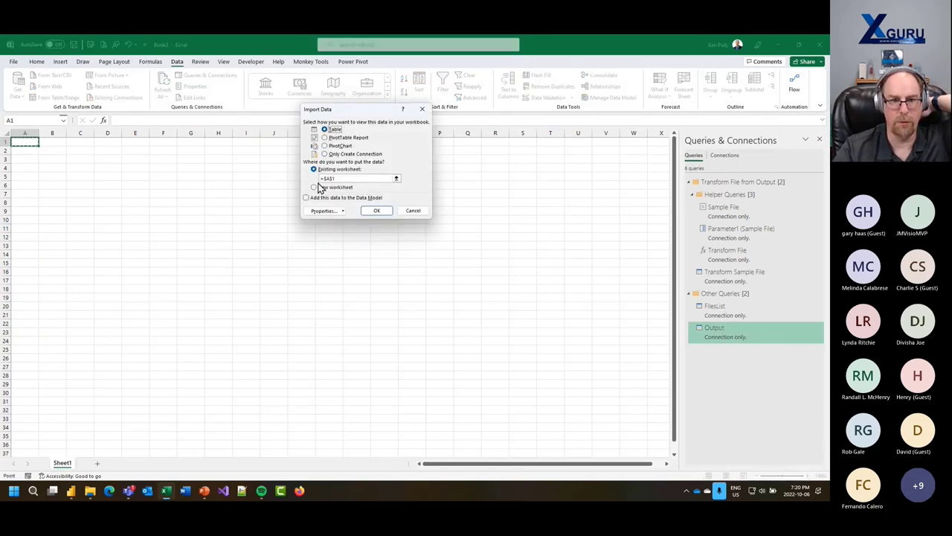
click(383, 213)
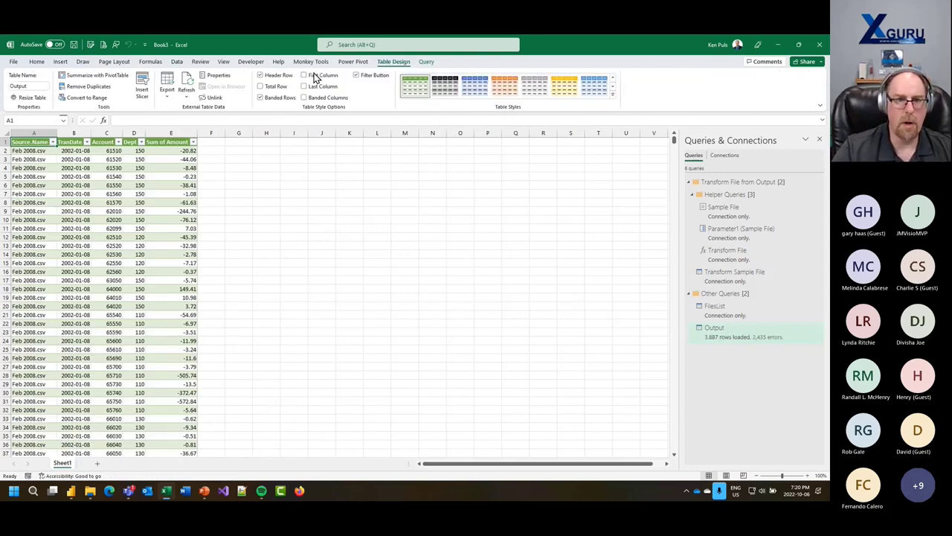
click(312, 63)
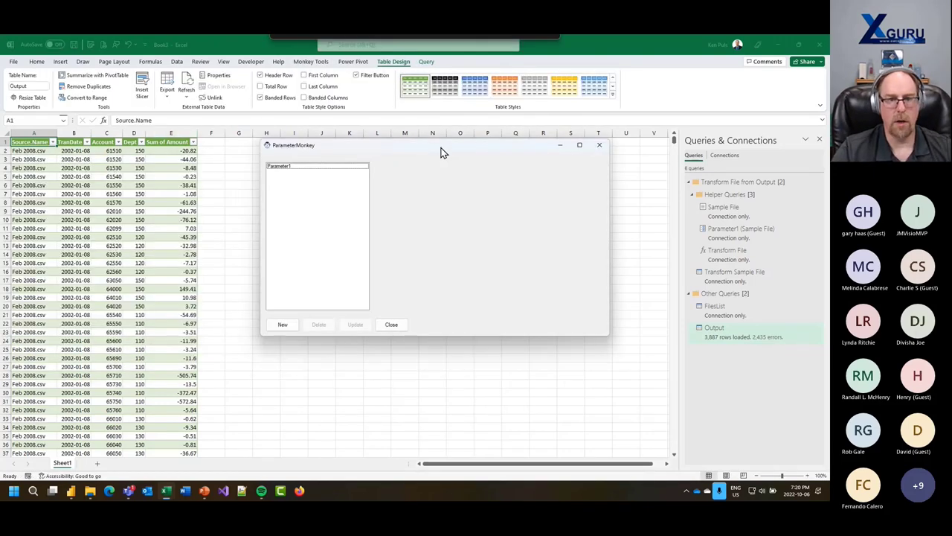
- Create a FilePath parameter whose current value is the pasted CSVs folder path without trailing backslash
click(274, 166)
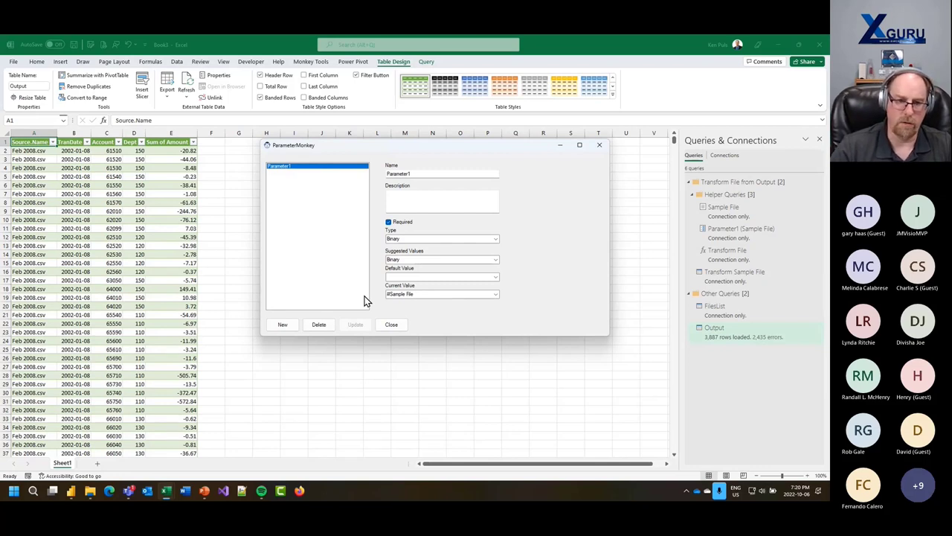
click(290, 325)
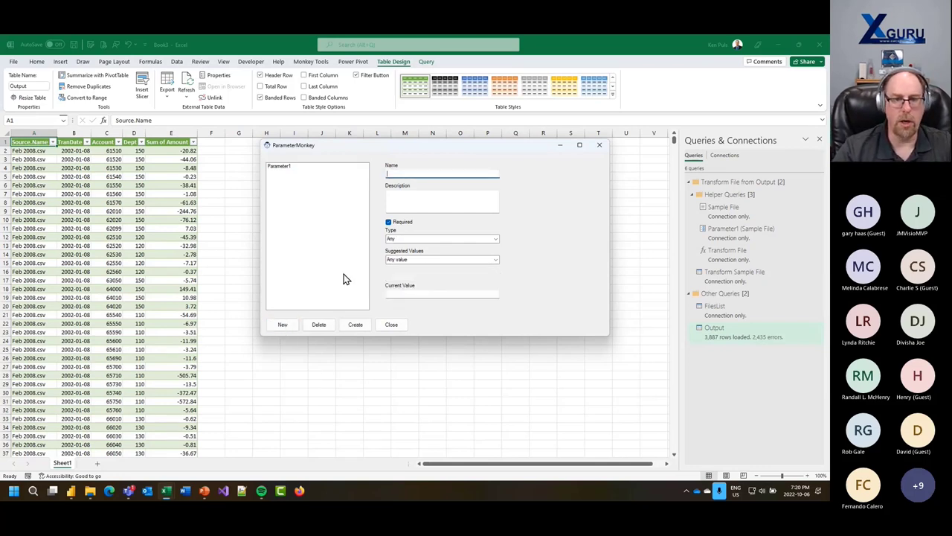
text(Fi)
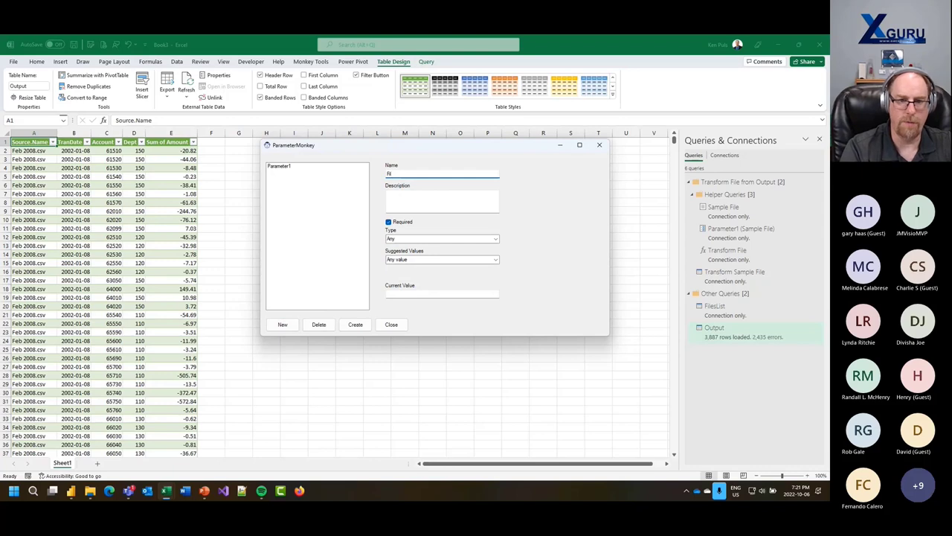
text(lePath)
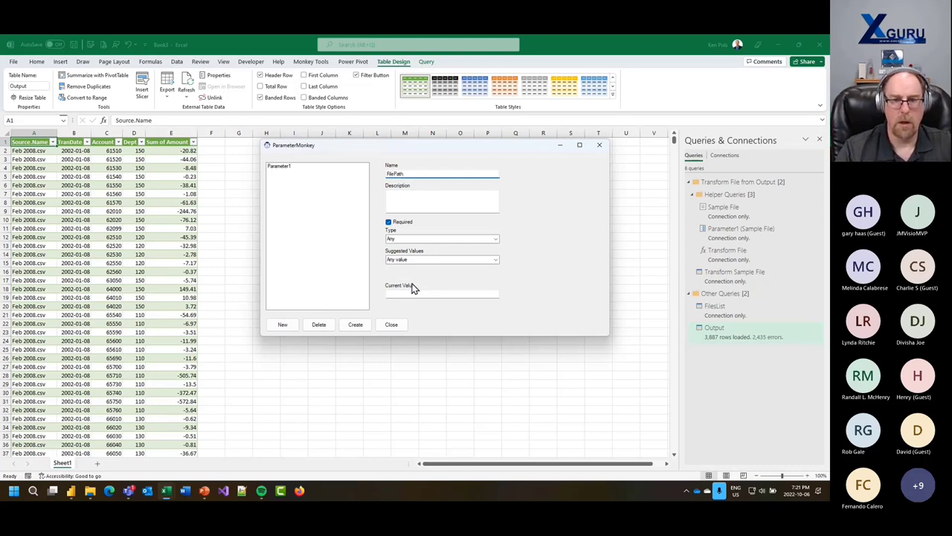
click(416, 292)
key(ctrl+v)
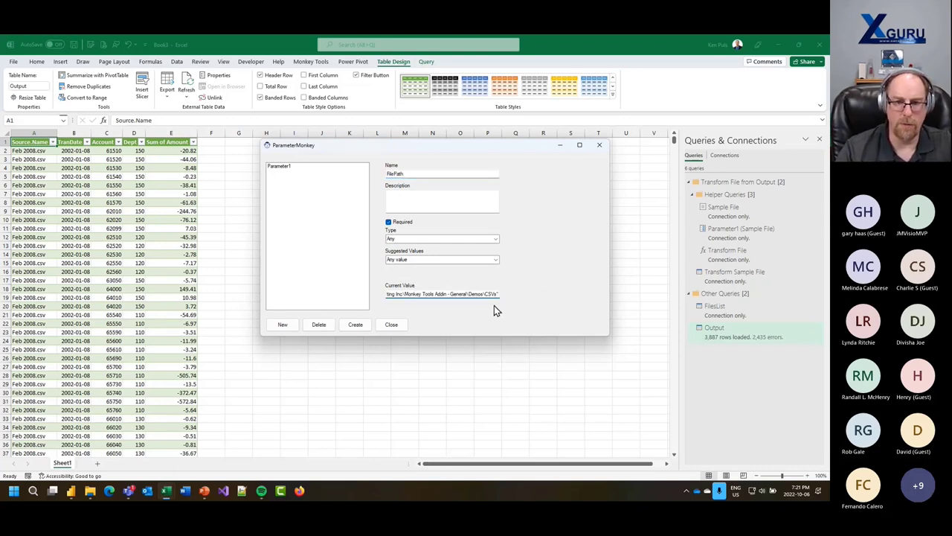
key(BackSpace)
key(Home)
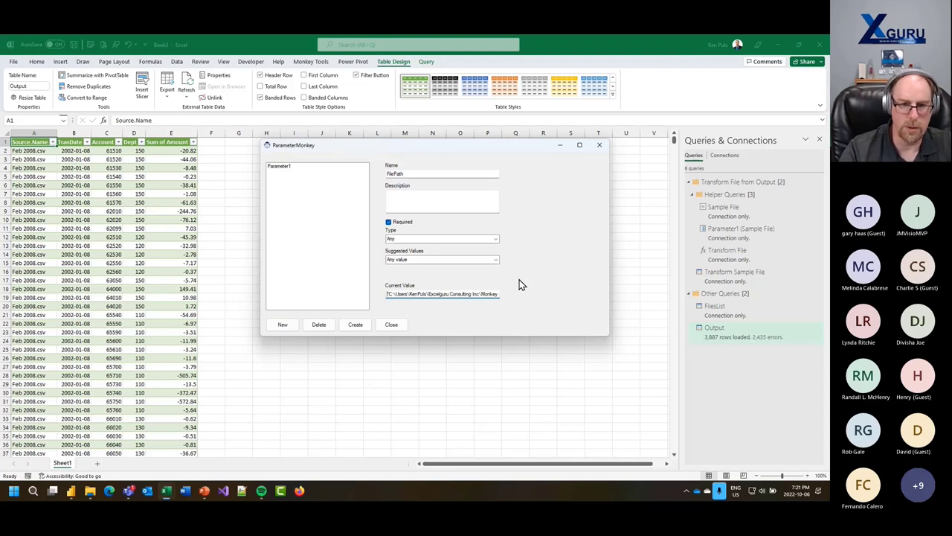
click(359, 325)
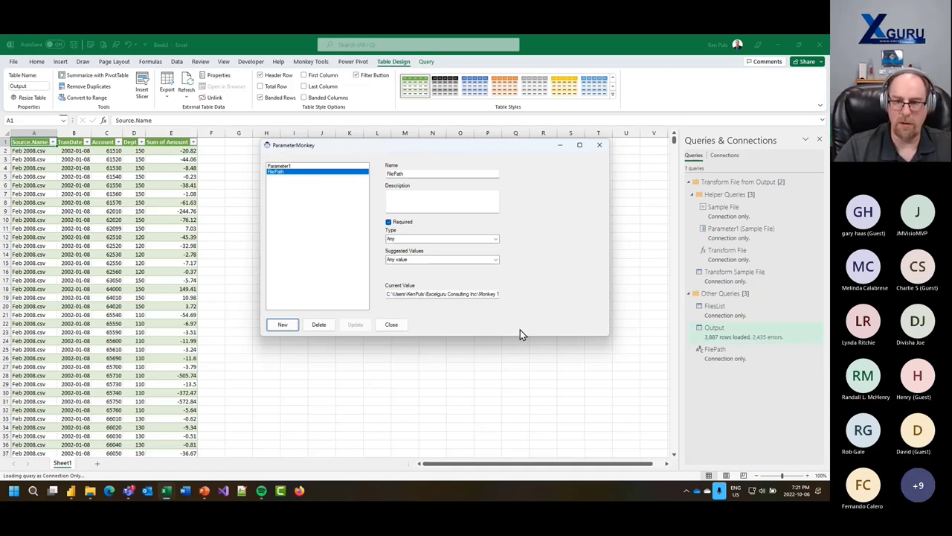
- Open the FilePath query in the Power Query Editor
mouse_move(721, 354)
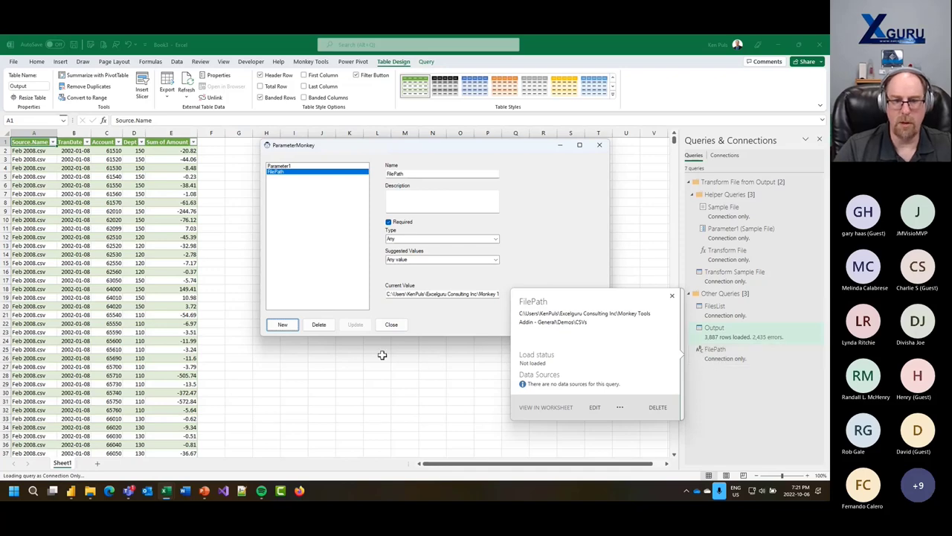
click(397, 328)
double_click(716, 353)
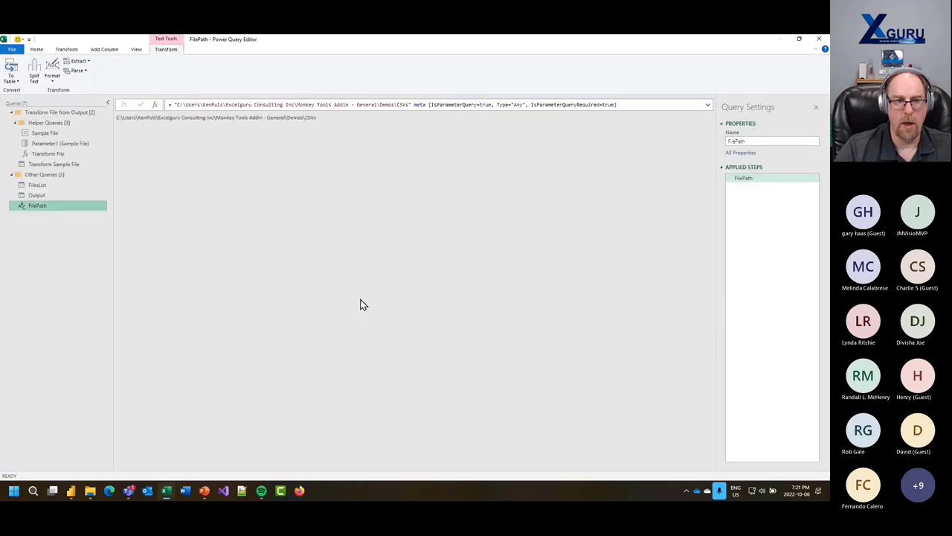
- Inspect the FilePath parameter's code and the Output query's Source step
right_click(41, 204)
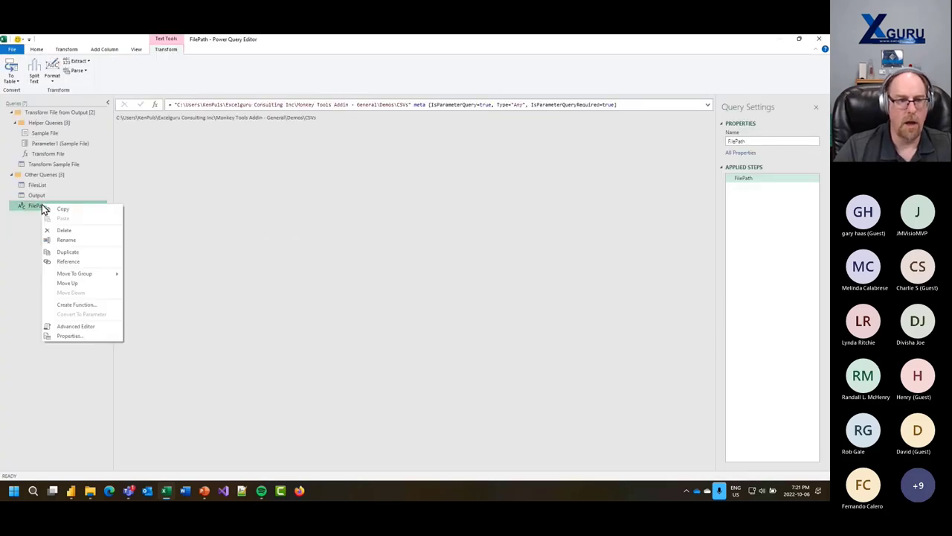
click(77, 326)
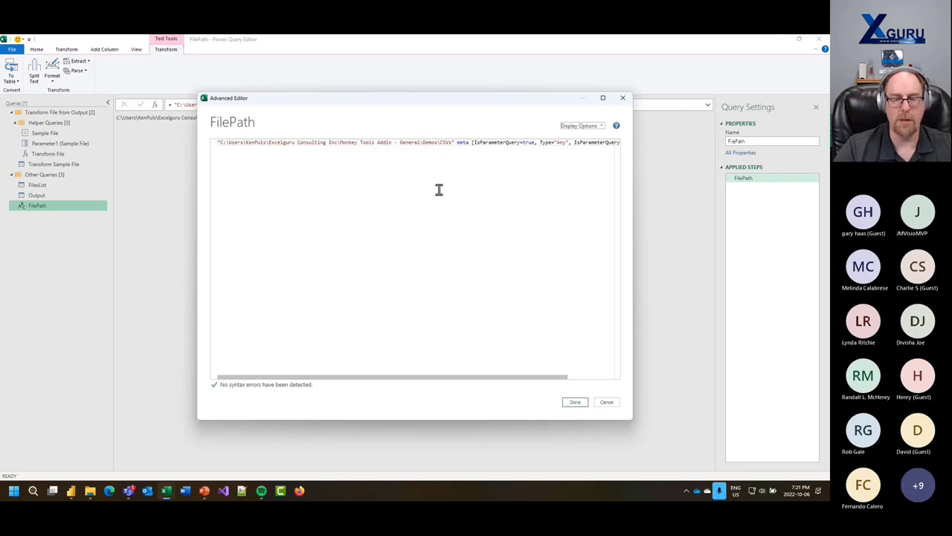
click(573, 402)
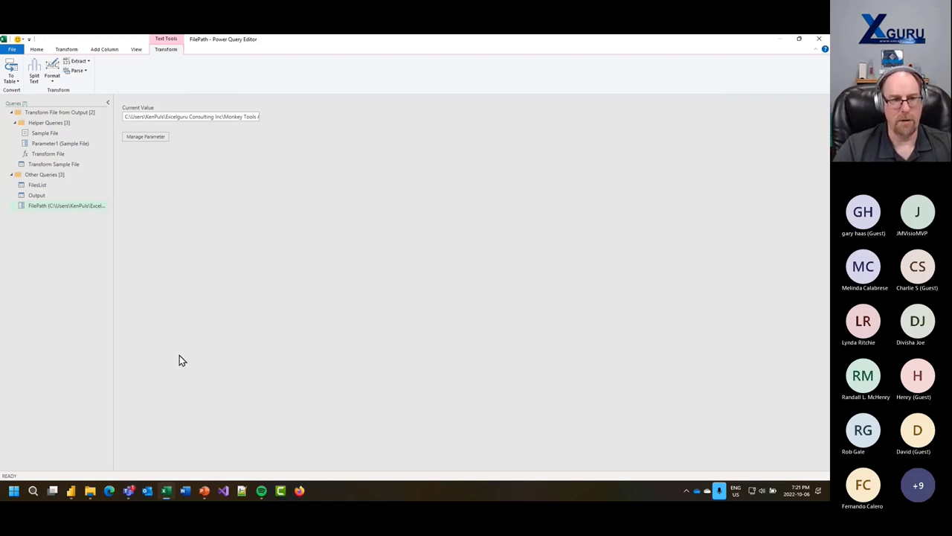
click(45, 195)
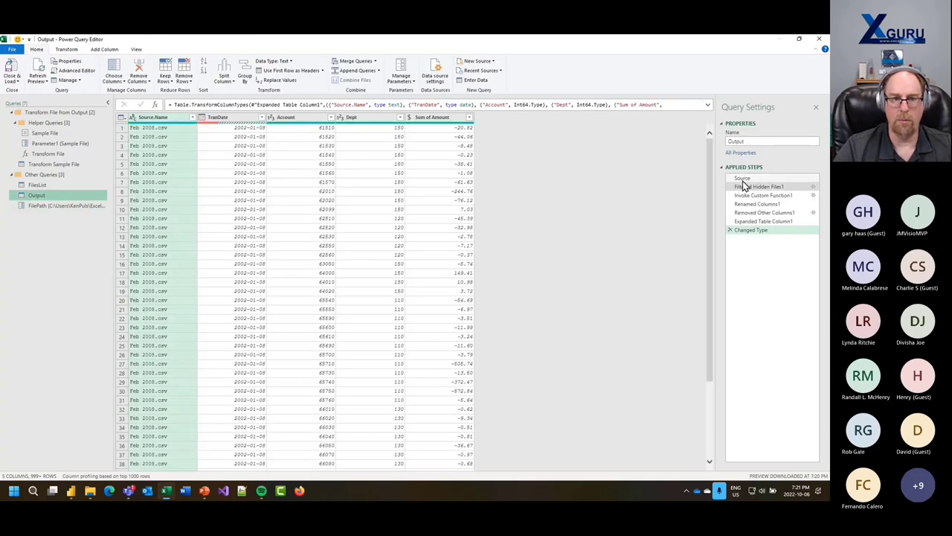
click(743, 178)
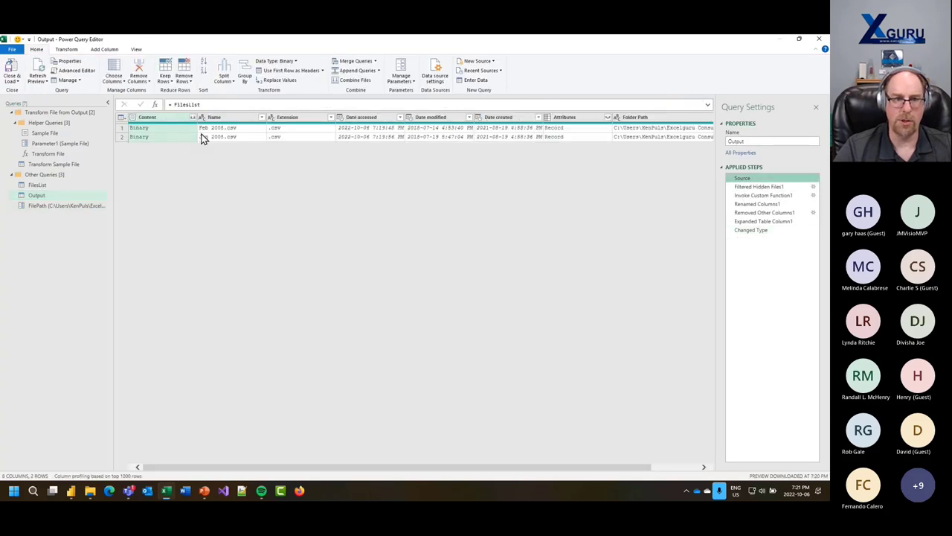
- Replace FilesList's hard-coded path with Folder.Files(FilePath) and Close & Load back to Excel
click(34, 184)
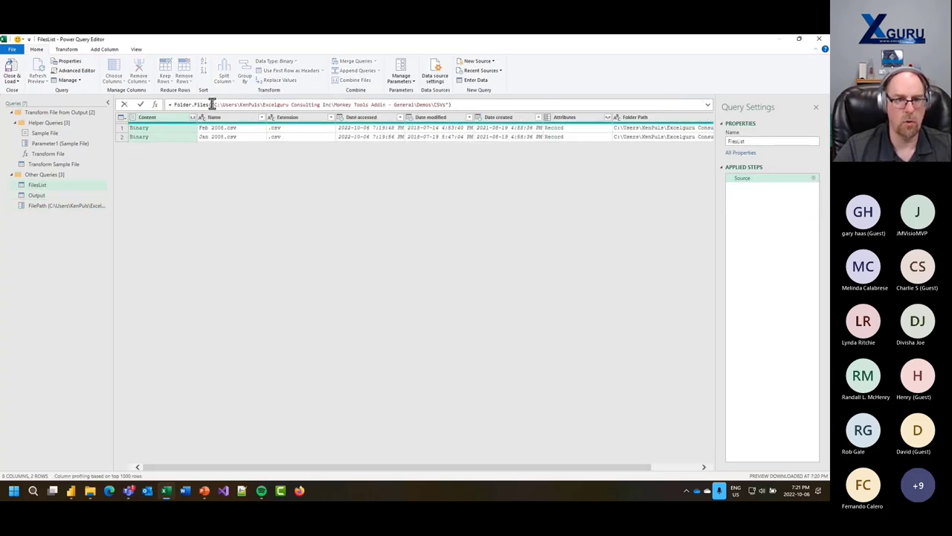
drag(212, 105, 450, 104)
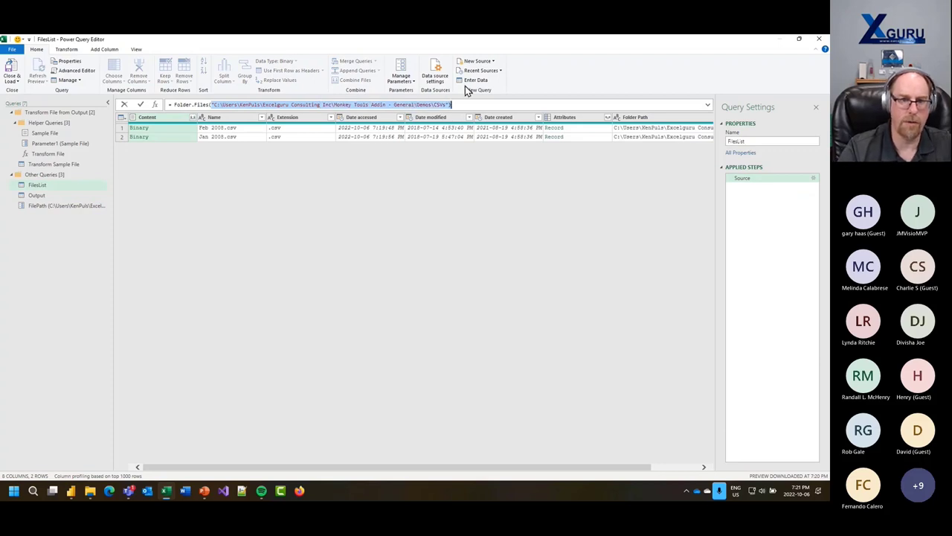
text(Files(File)
key(Down)
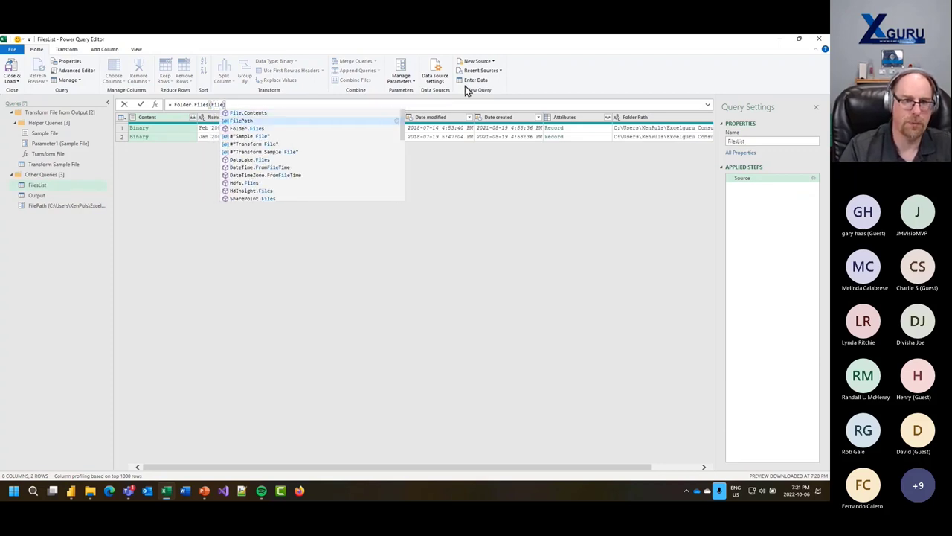
key(Tab)
key(Return)
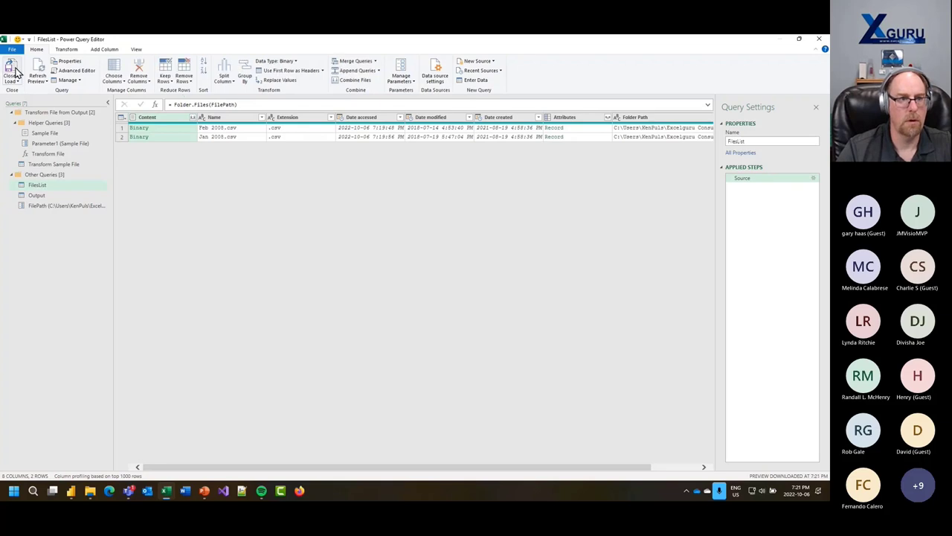
click(12, 70)
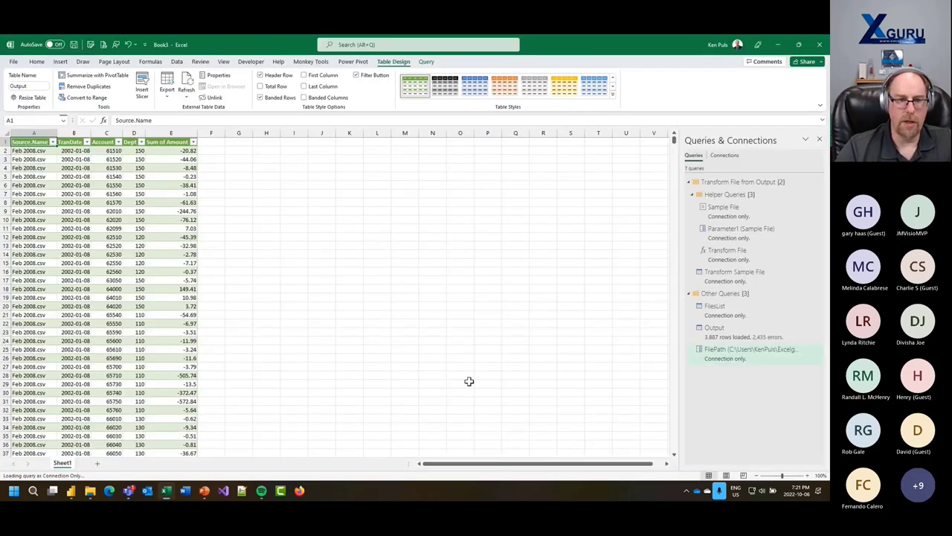
- Refresh the Output query to reload its 3,887 rows, then launch Parameter Monkey
click(186, 86)
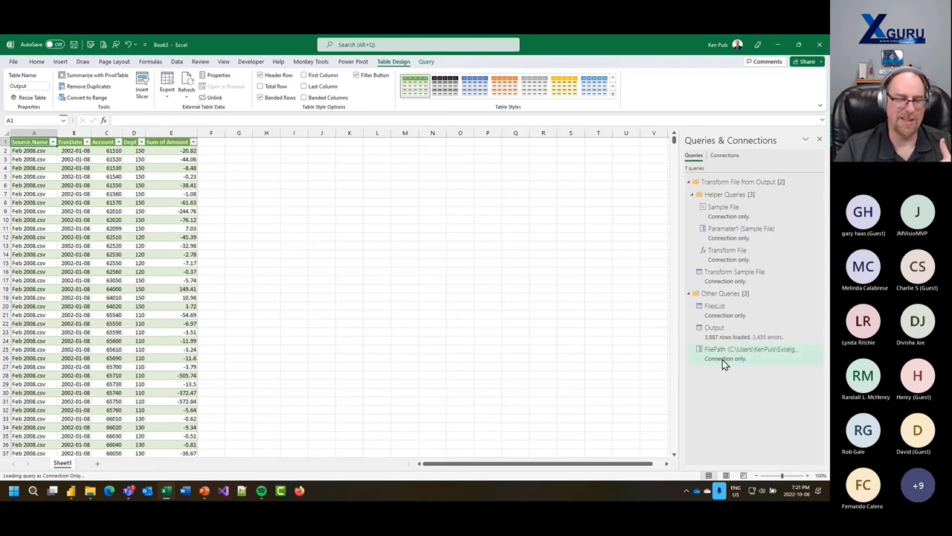
mouse_move(722, 360)
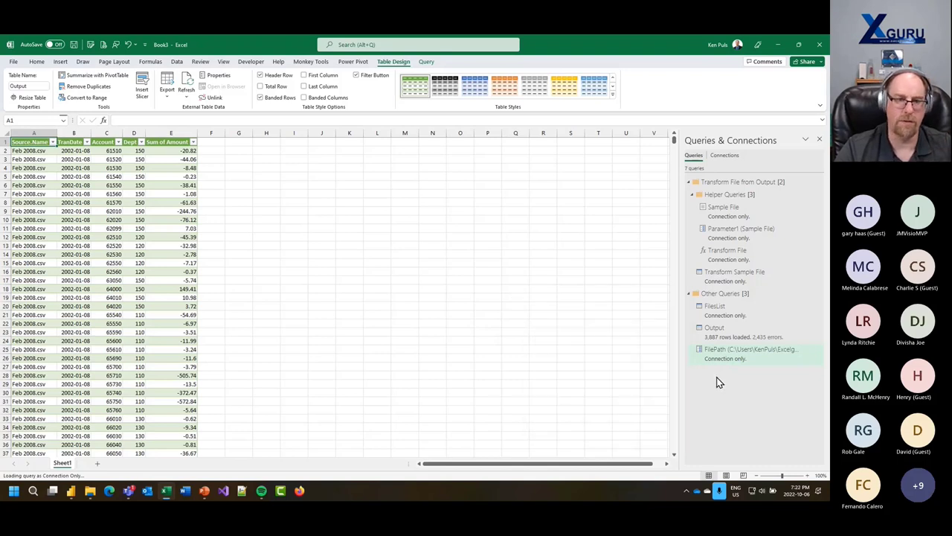
click(320, 64)
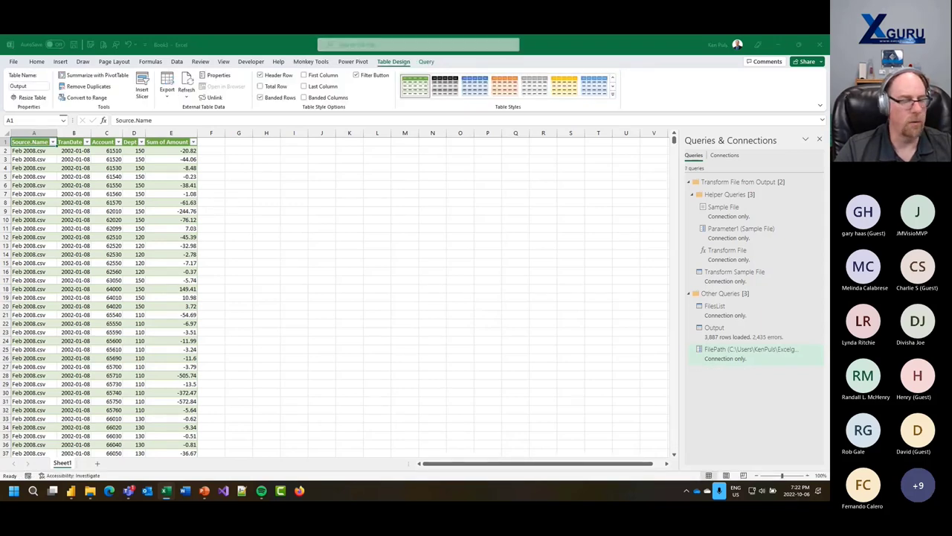
- Delete 'CSV' from the end of FilePath's current value, update it, and close ParameterMonkey
click(245, 174)
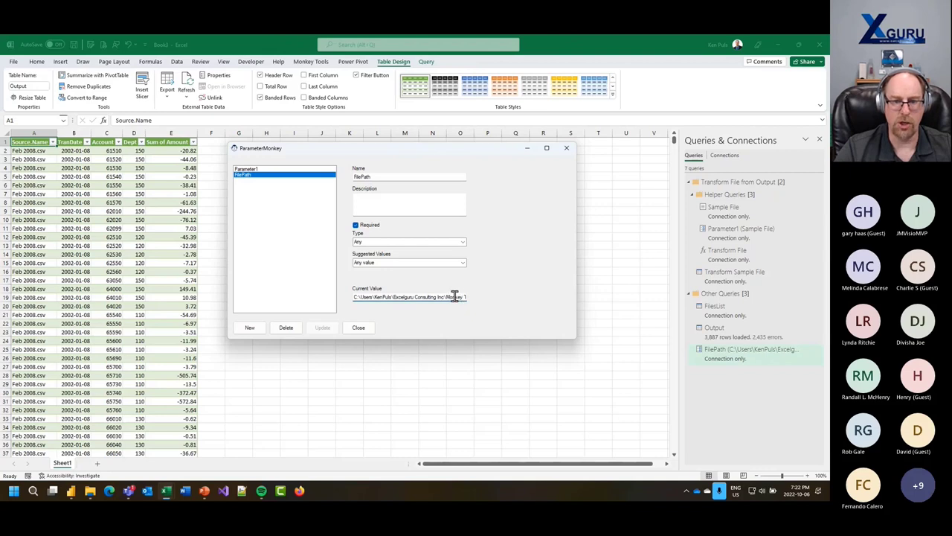
drag(452, 296, 485, 425)
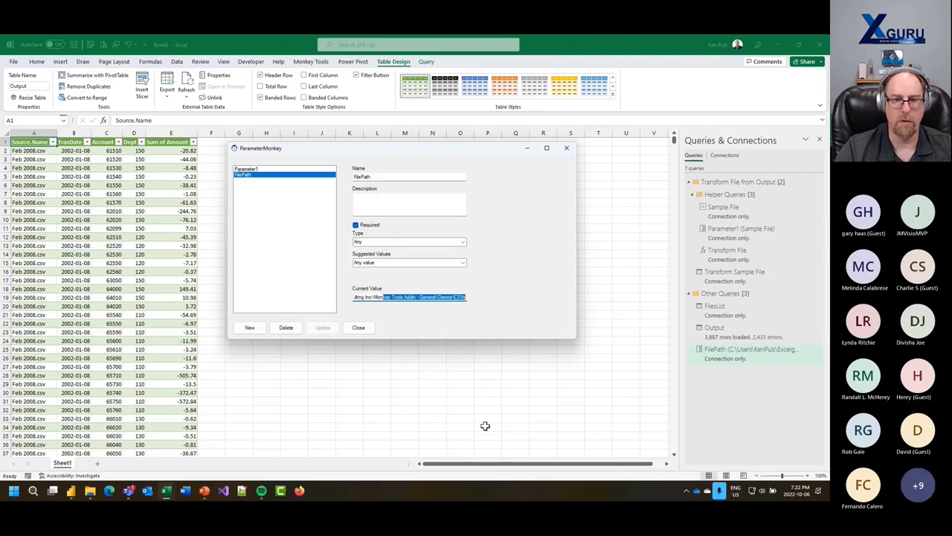
click(464, 298)
drag(455, 296, 496, 295)
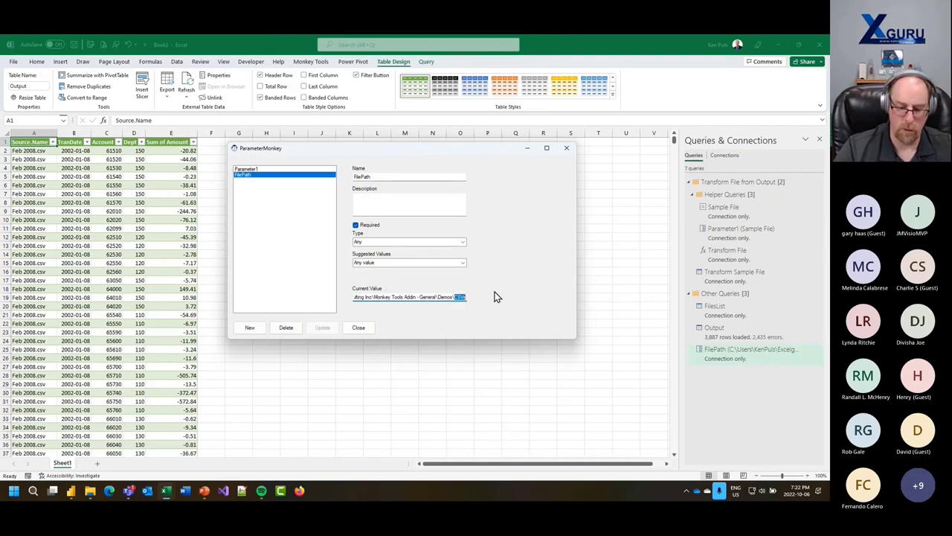
key(Delete)
click(323, 327)
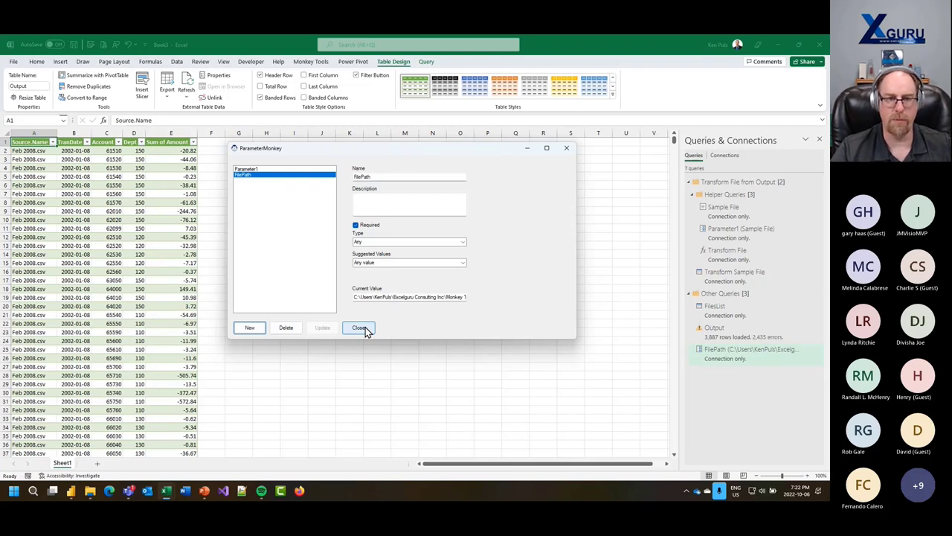
click(360, 328)
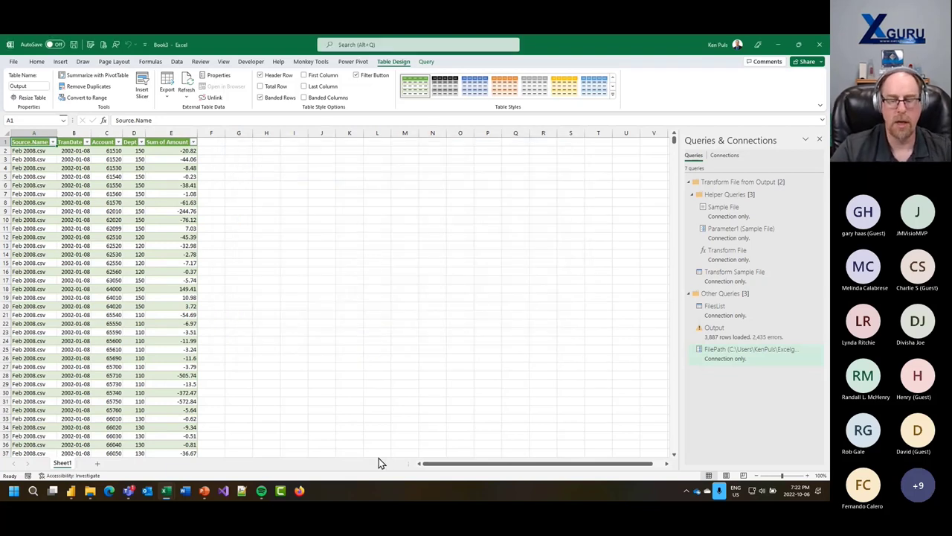
- Close the current workbook without saving it
click(341, 296)
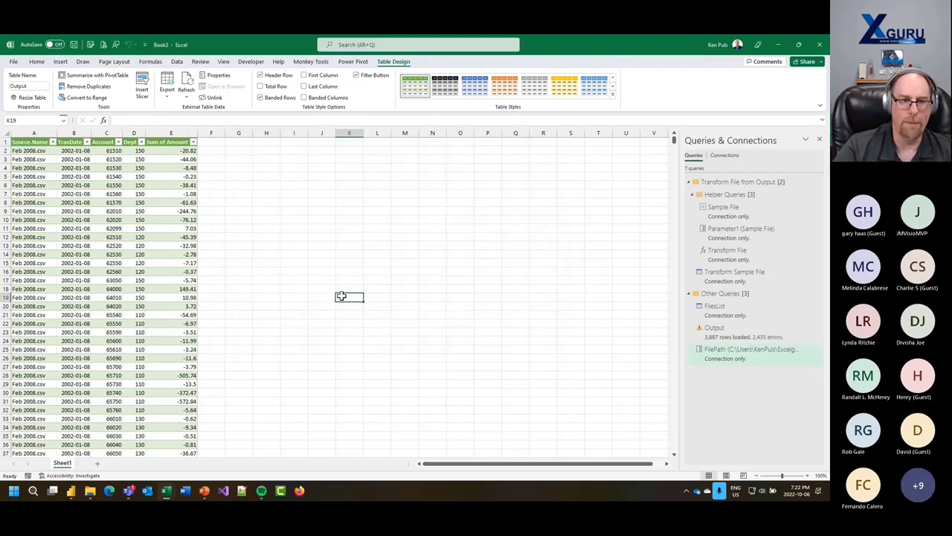
click(14, 61)
click(32, 265)
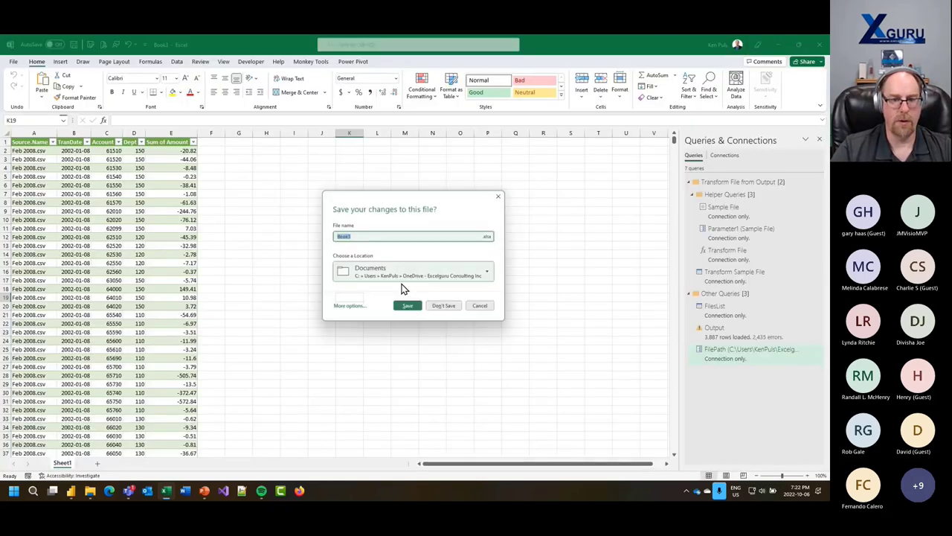
click(446, 306)
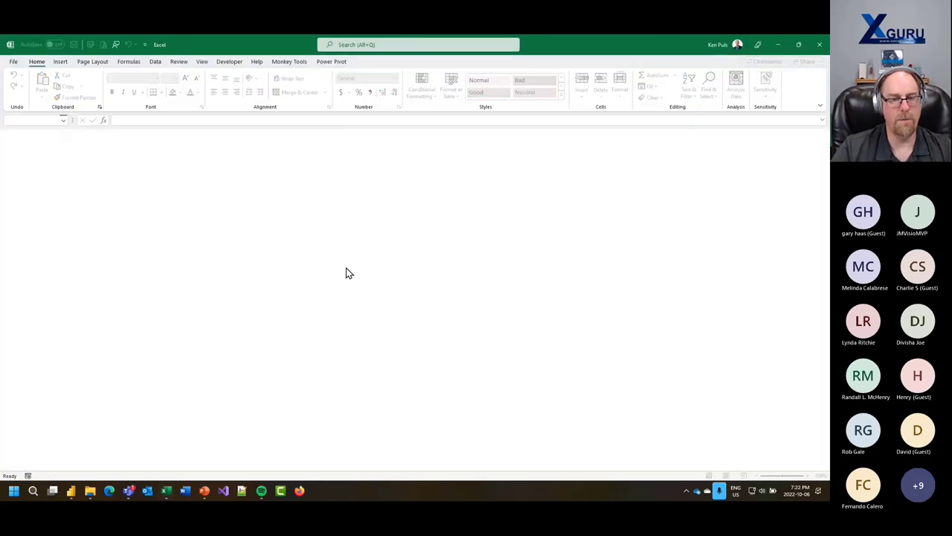
- Create a new blank workbook and open the BiblioMonkey library from Monkey Tools
click(16, 63)
click(25, 100)
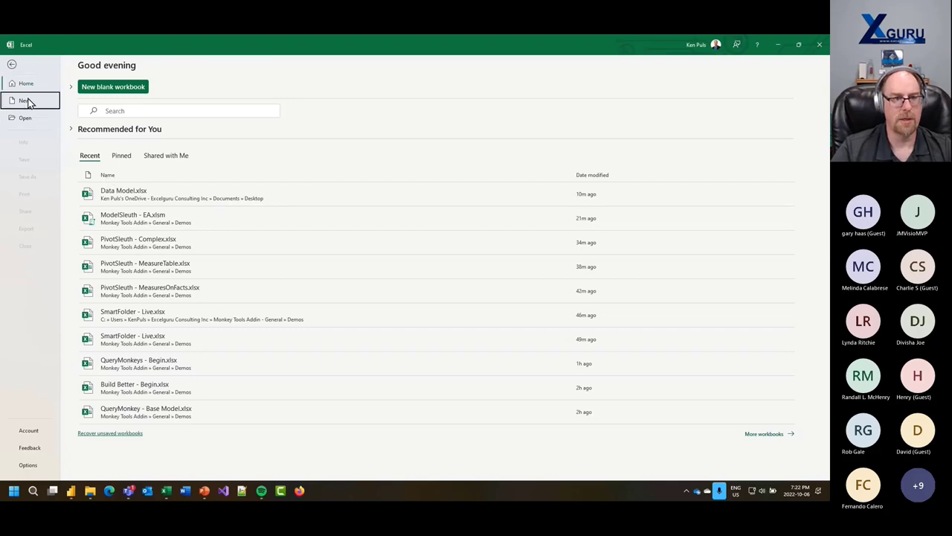
click(141, 142)
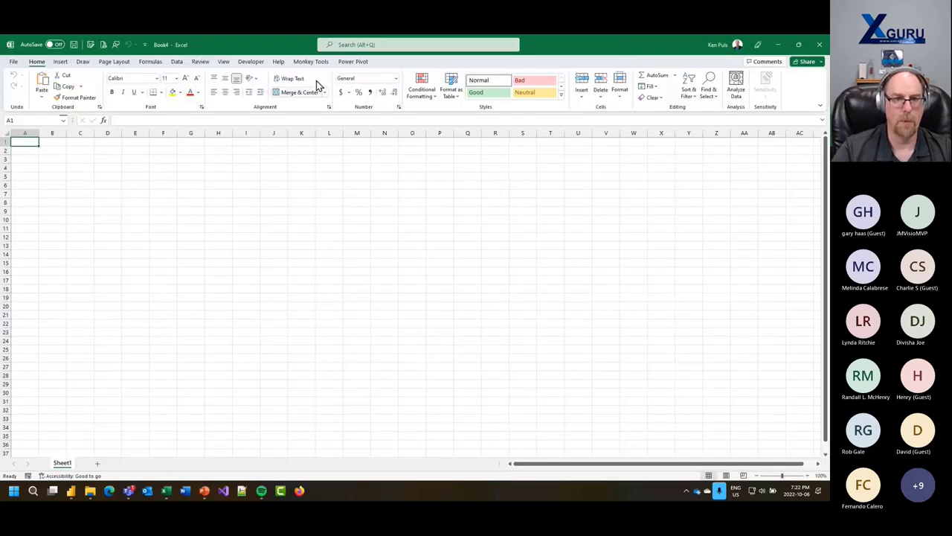
click(311, 61)
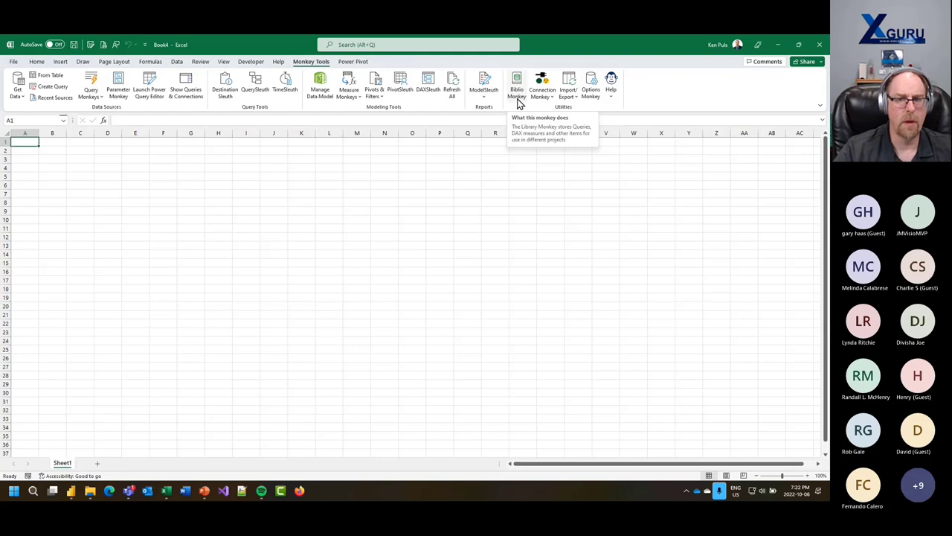
click(518, 100)
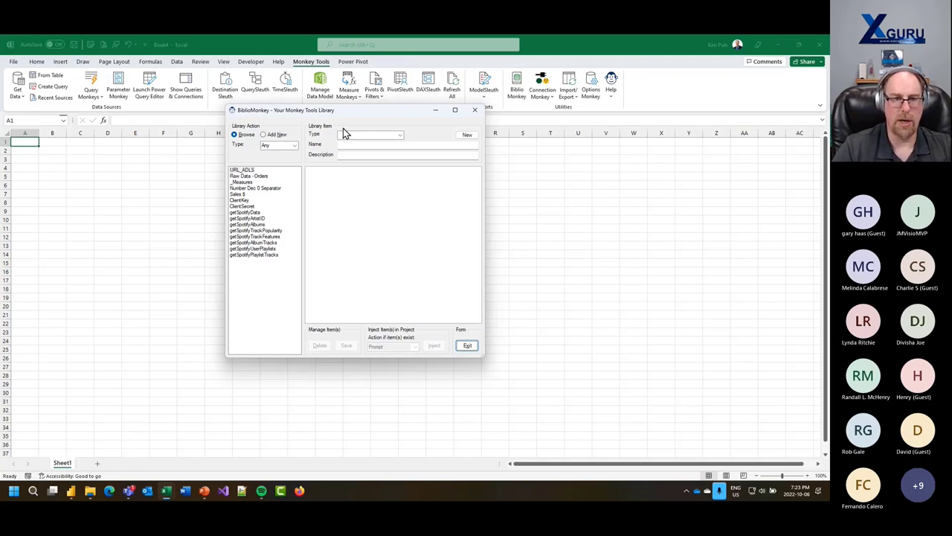
- Select getSpotifyData, then reposition and enlarge the BiblioMonkey window to read its full M code
click(474, 109)
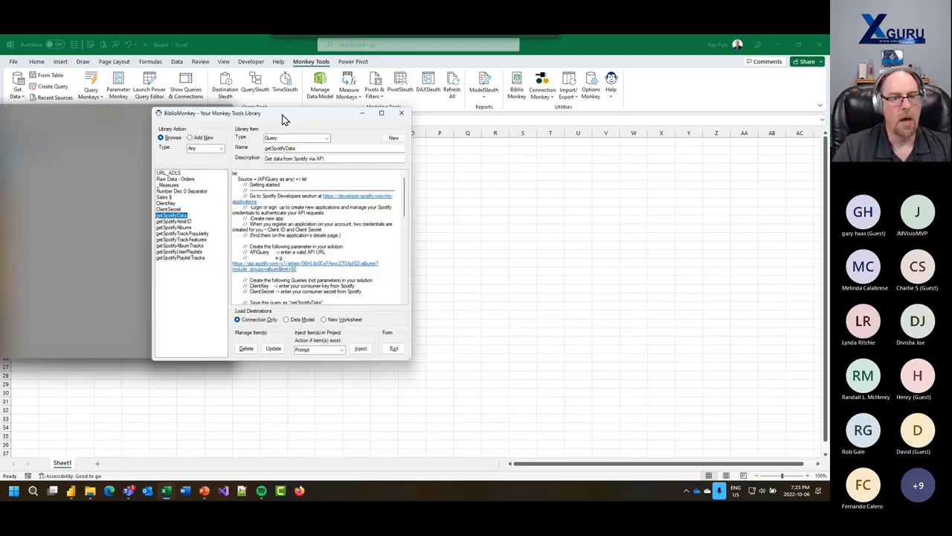
drag(283, 118, 330, 118)
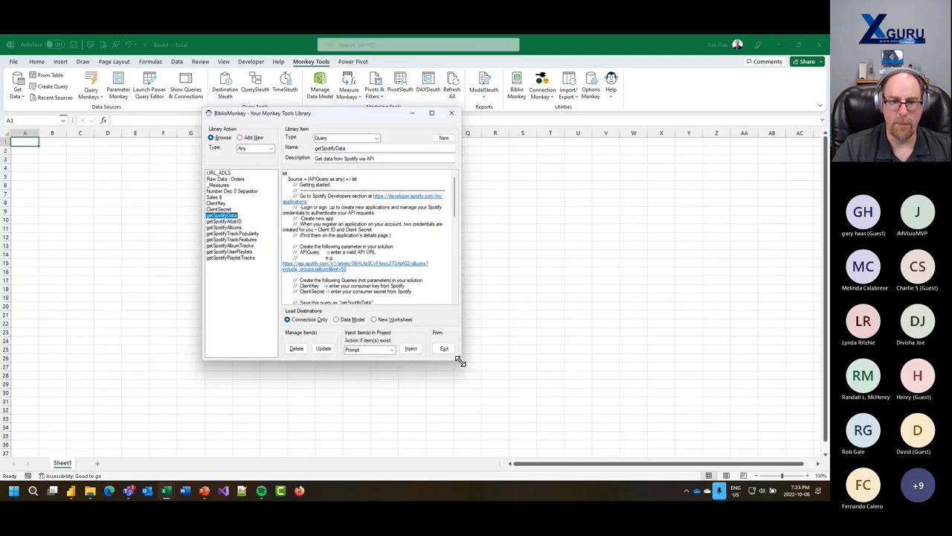
drag(460, 362, 608, 440)
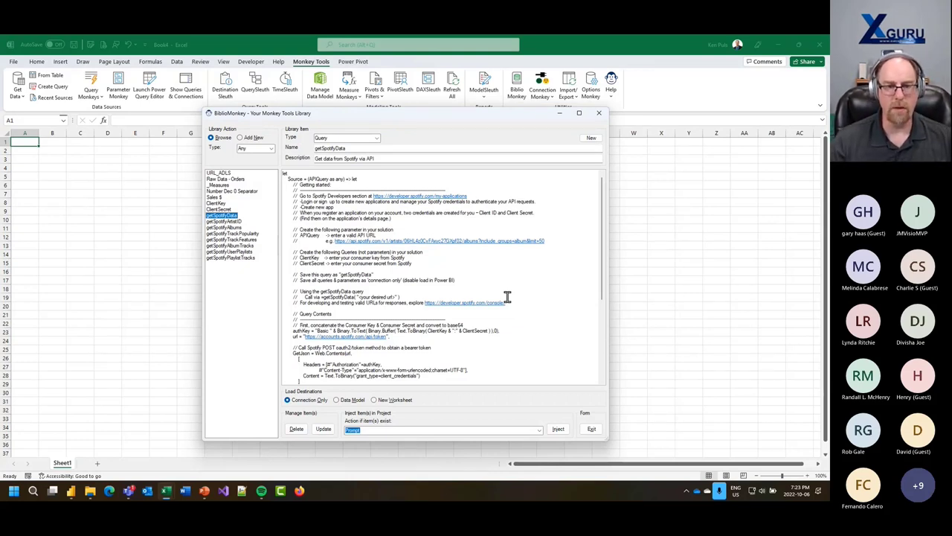
scroll(330, 241, down, 1)
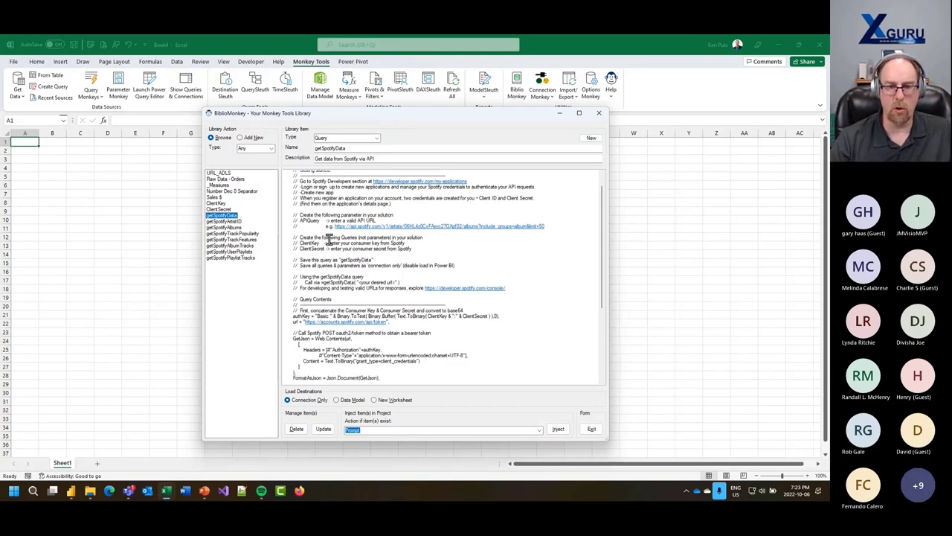
scroll(362, 283, down, 10)
scroll(379, 298, up, 12)
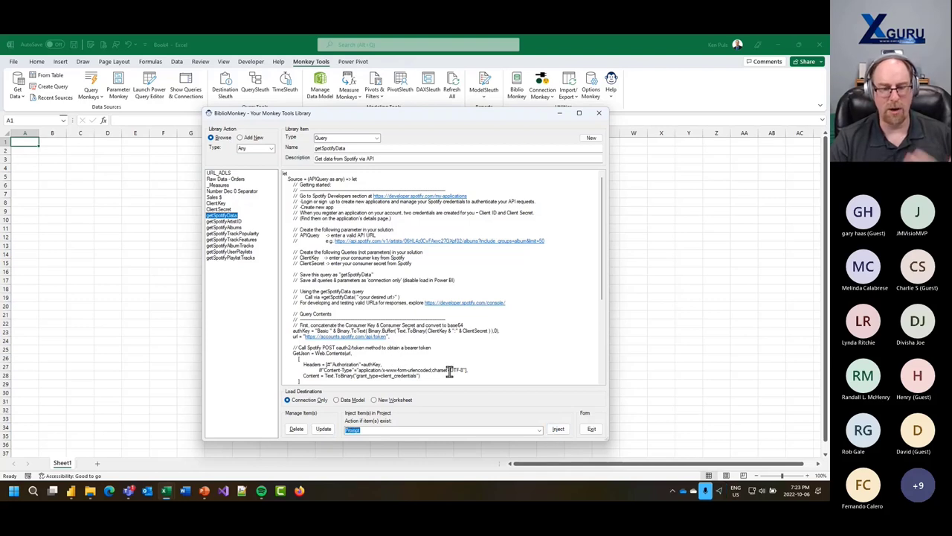
click(359, 254)
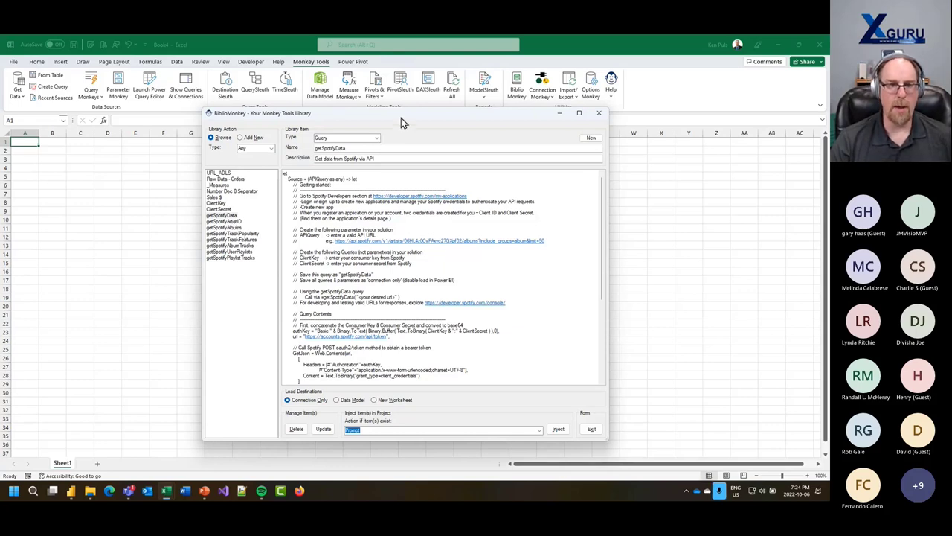
drag(401, 118, 376, 117)
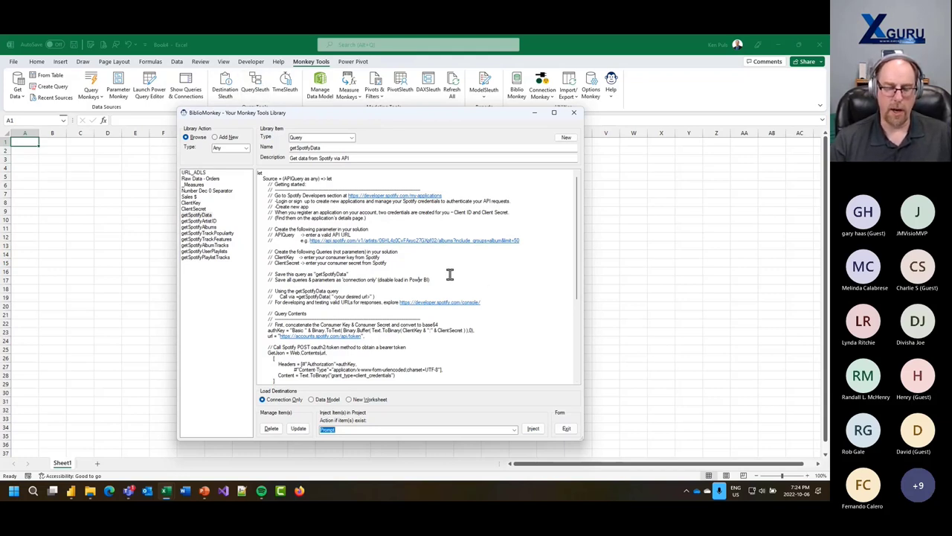
- View getSpotifyArtistID, then filter to DAX and inspect the Number Dec 0 Separator and Sales $ measures
click(197, 221)
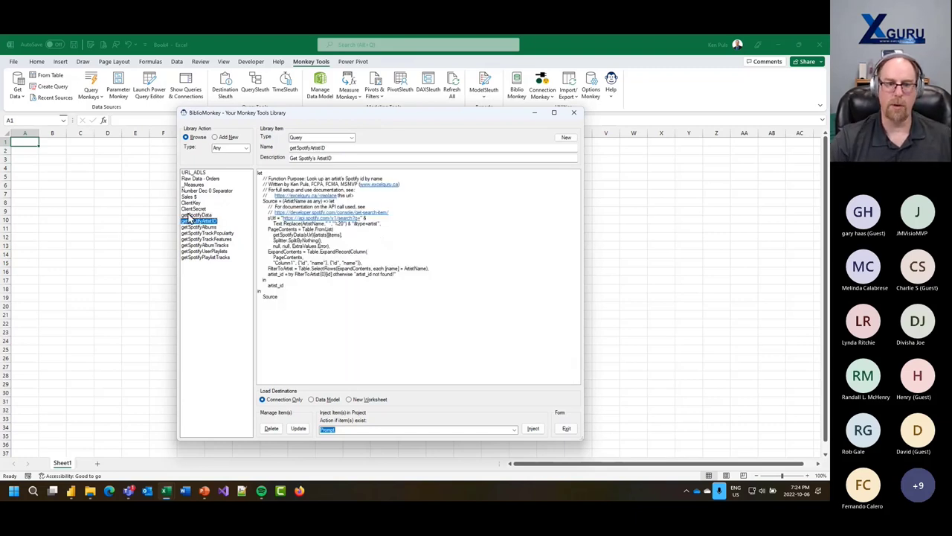
click(335, 261)
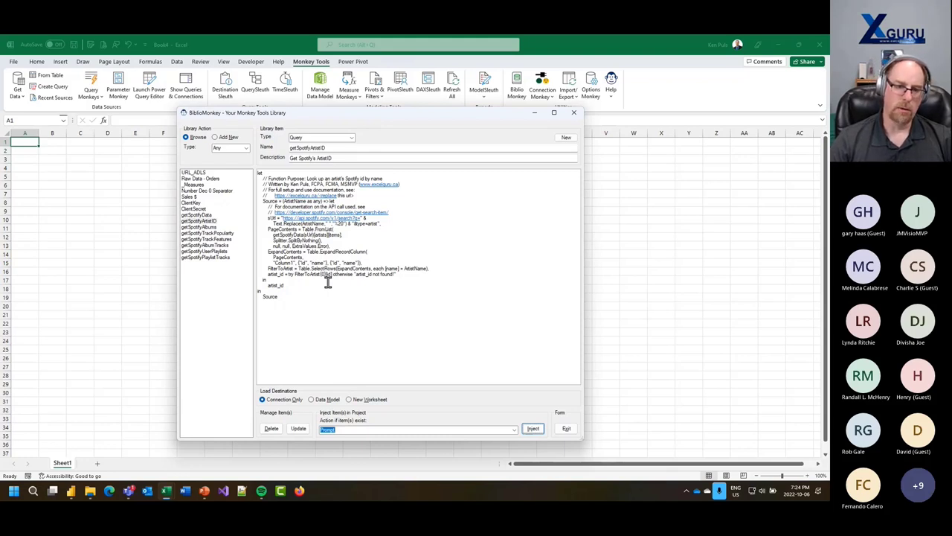
click(246, 148)
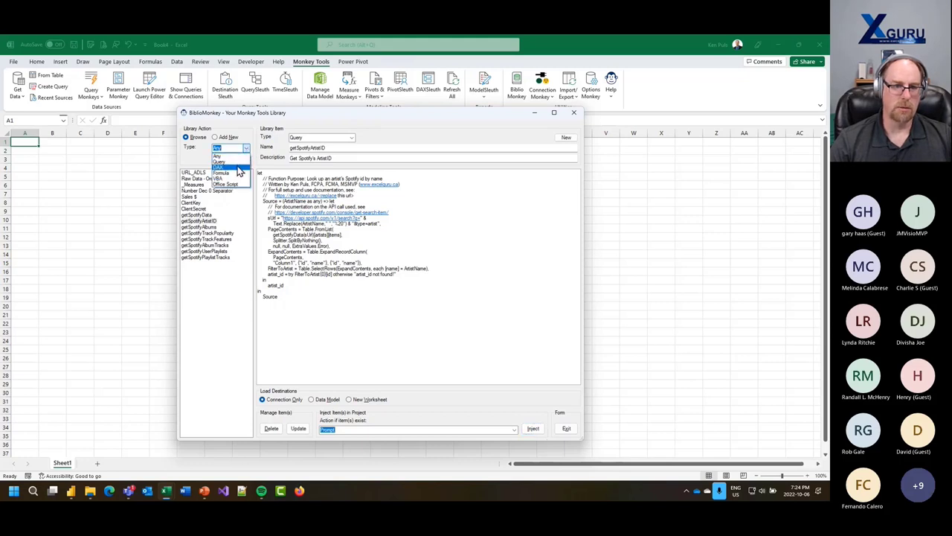
click(229, 161)
click(198, 175)
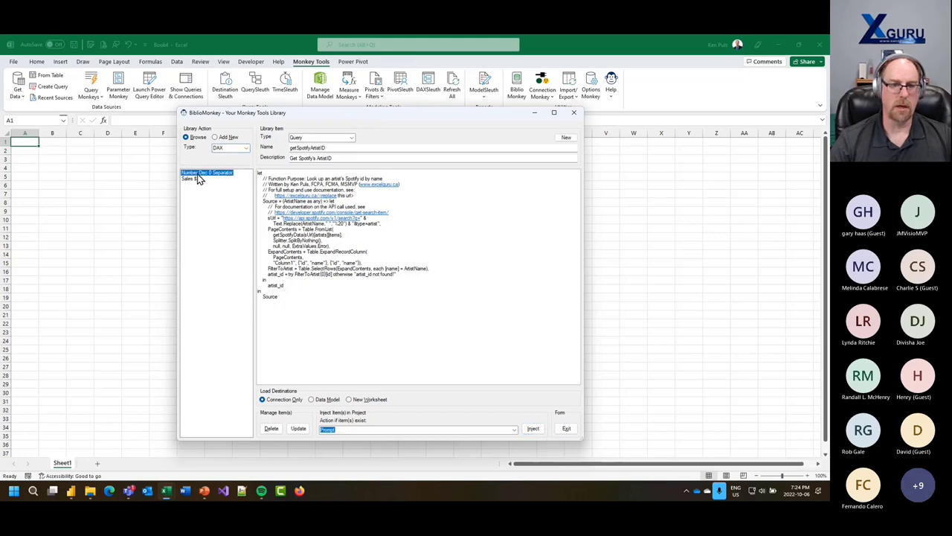
click(198, 179)
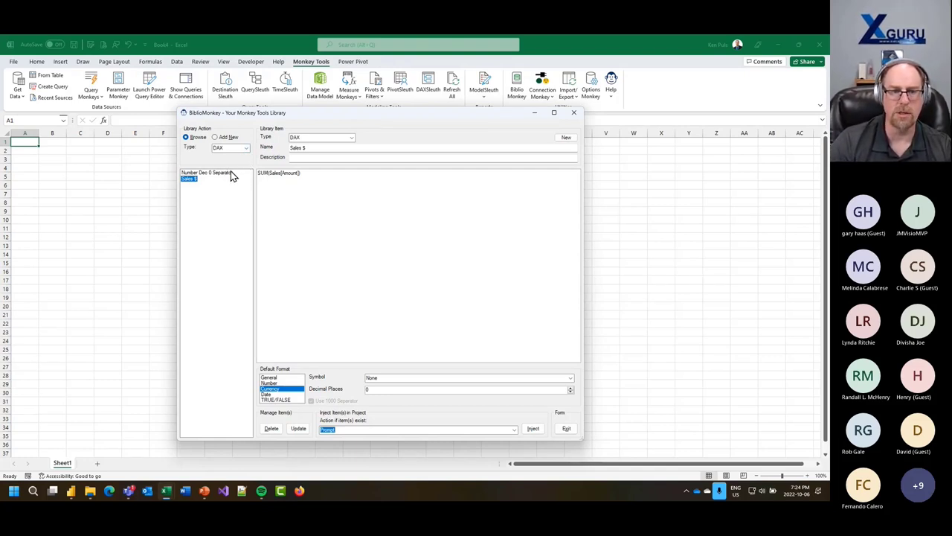
- Cycle the Type filter through Formula, VBA, Office Script and DAX, ending on Query
click(246, 148)
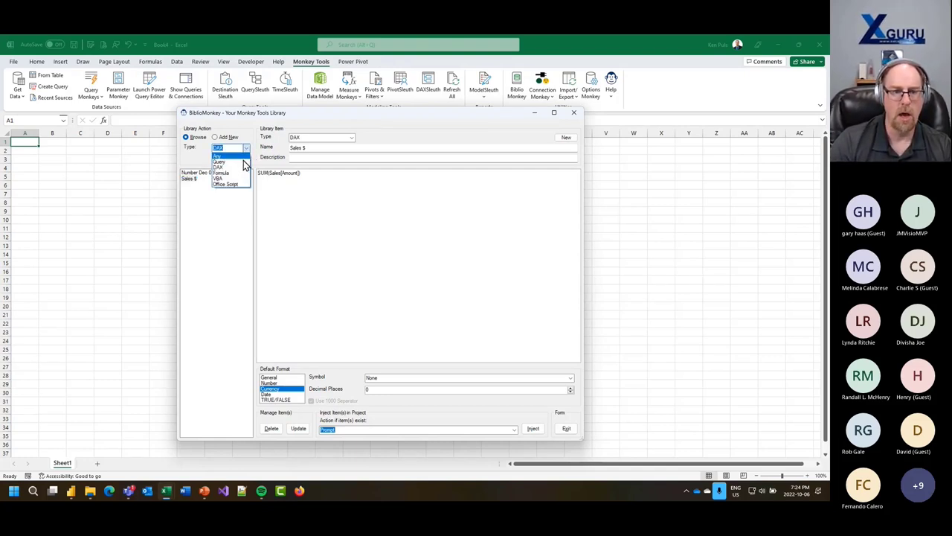
click(237, 172)
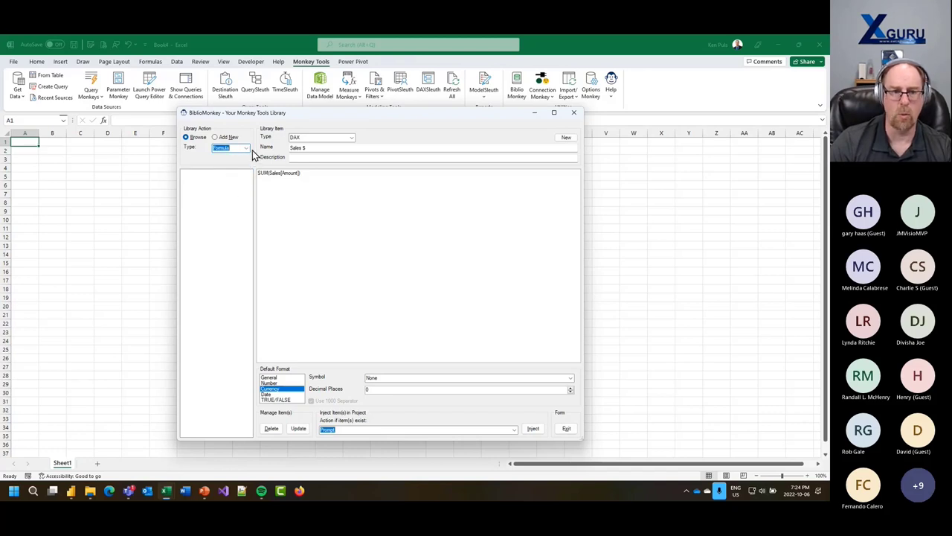
click(246, 148)
click(238, 179)
click(248, 149)
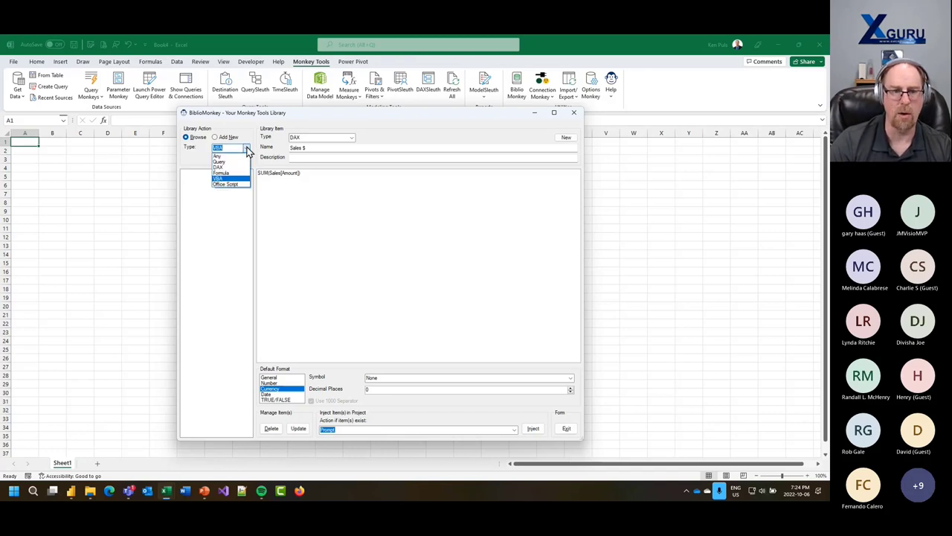
click(239, 184)
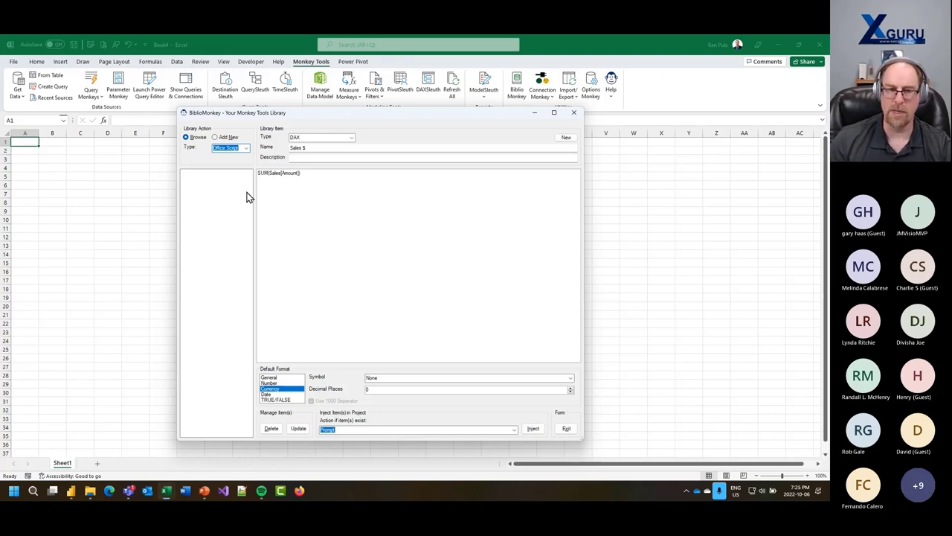
click(245, 149)
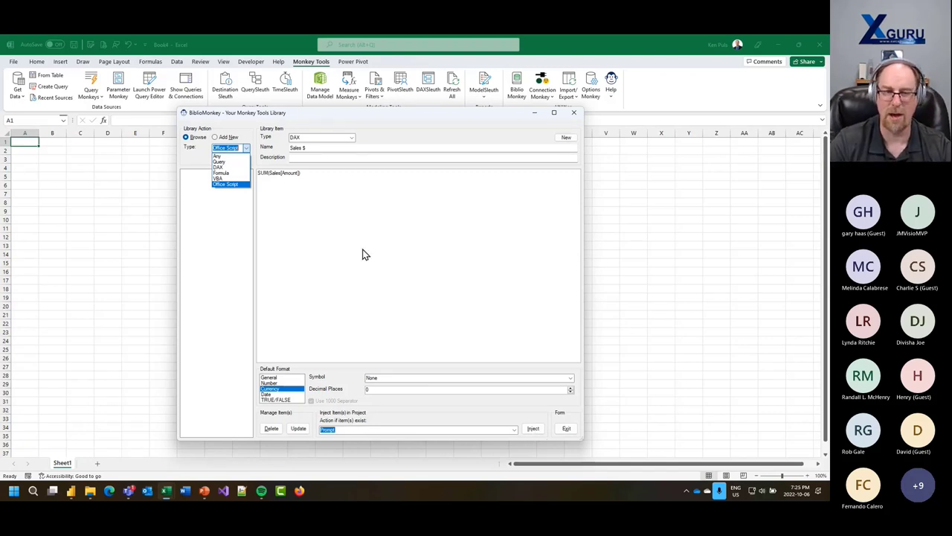
click(228, 171)
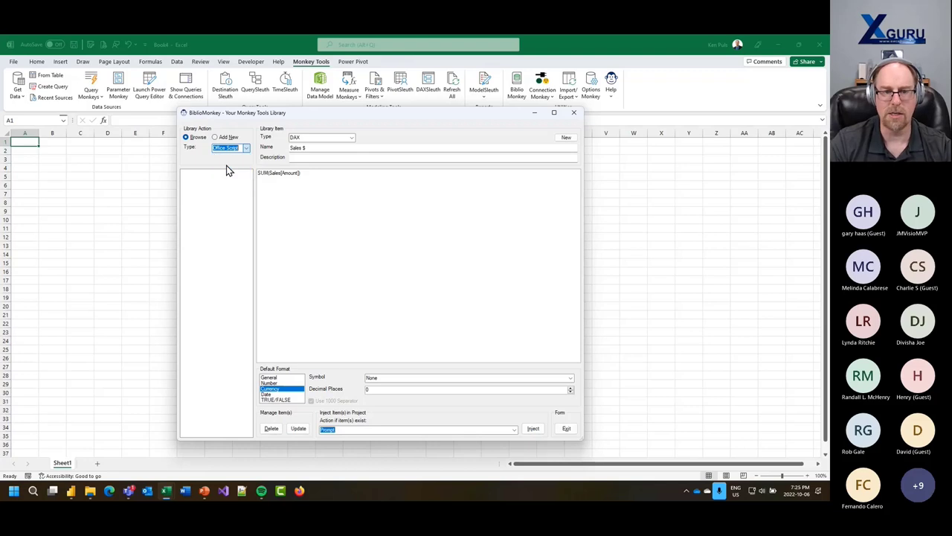
click(245, 149)
click(223, 161)
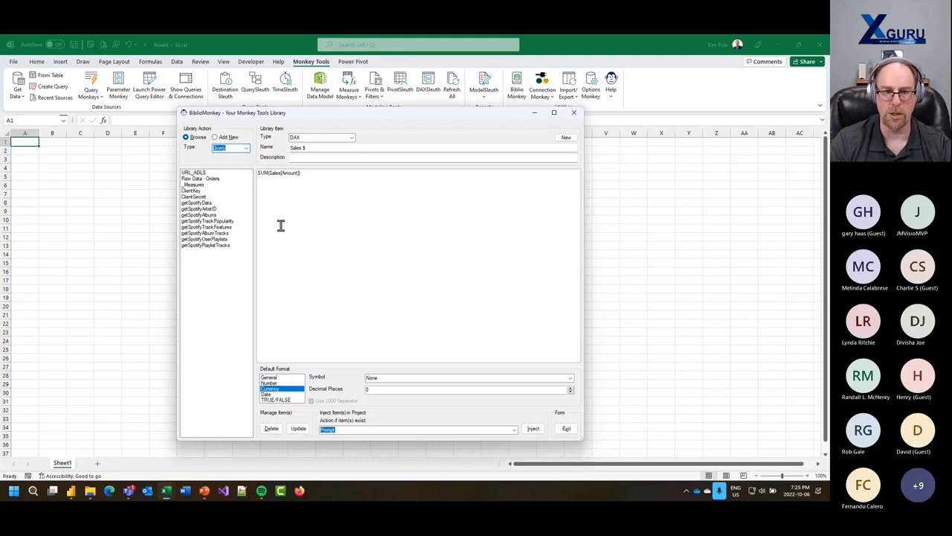
- View the URL_ADLS, Raw Data - Orders and getSpotifyData queries in turn
click(195, 172)
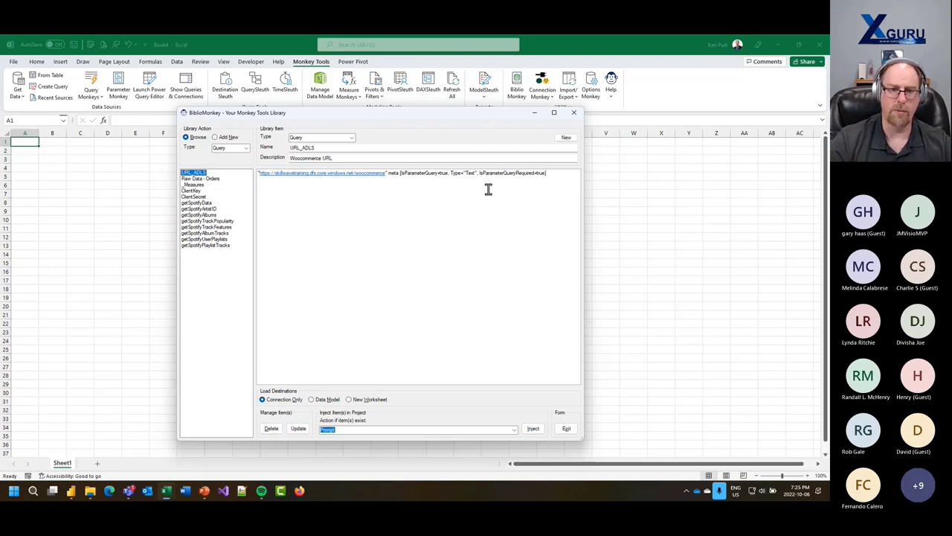
click(201, 179)
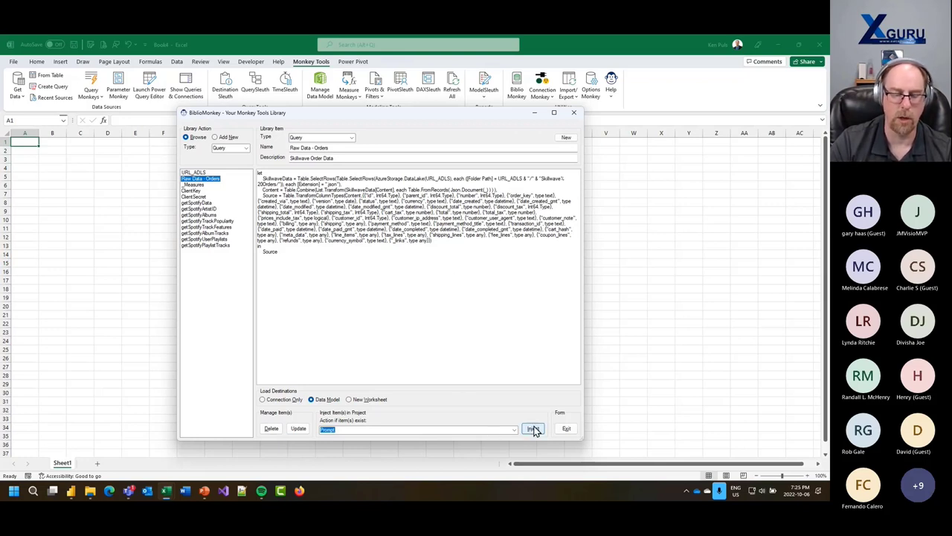
click(204, 202)
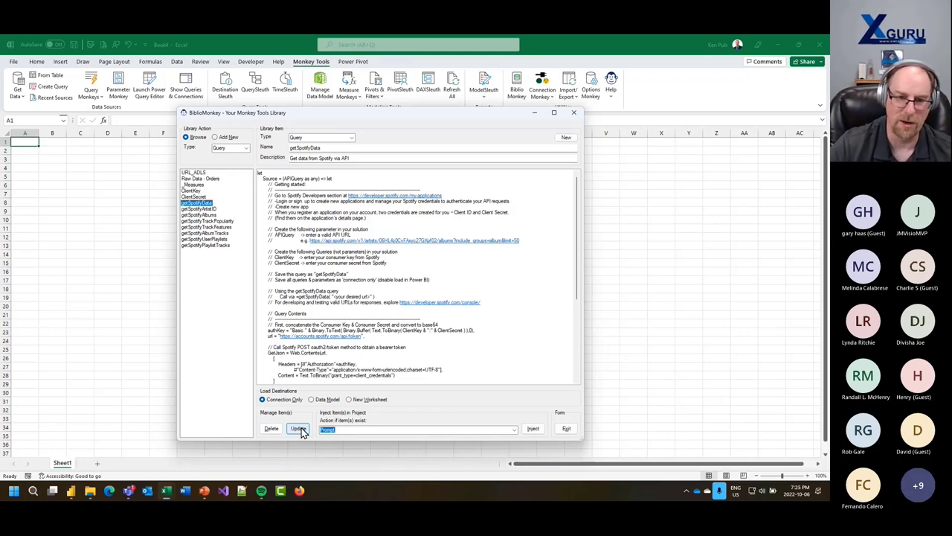
- Exit the library and open Options Monkey, checking Global Options, Reset Forms and Version tabs
click(566, 429)
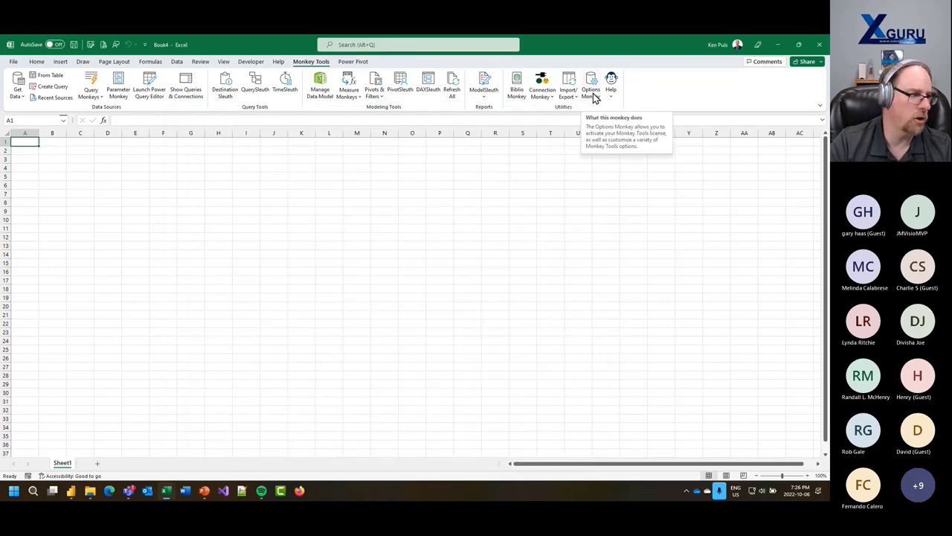
click(593, 97)
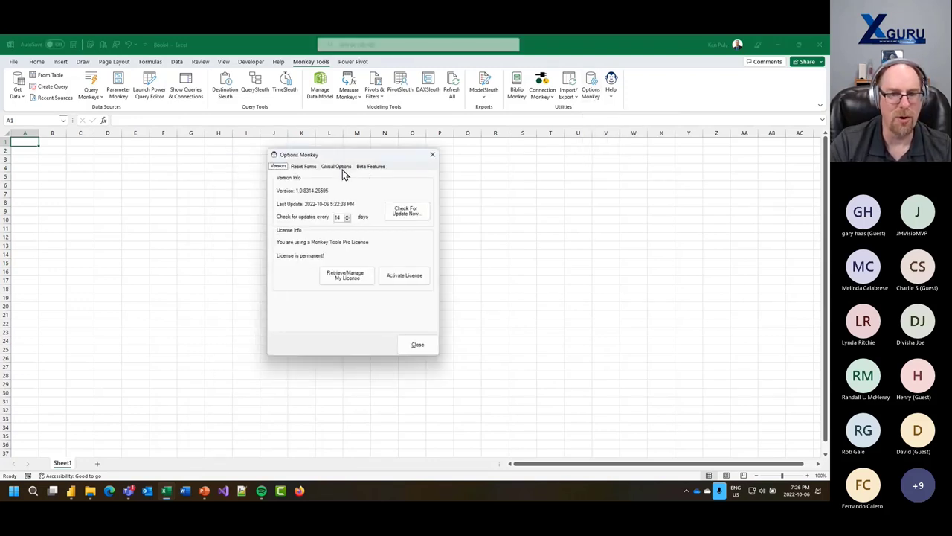
click(339, 167)
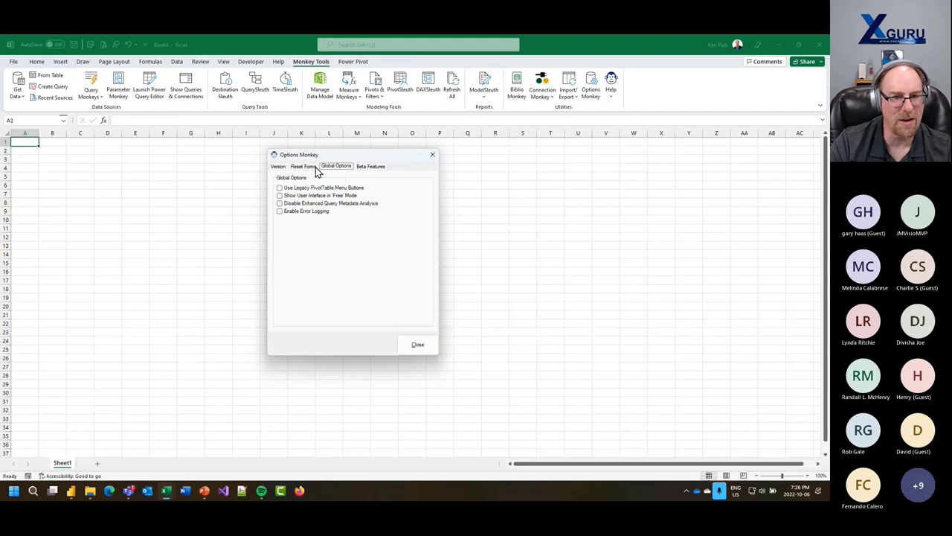
click(316, 169)
click(282, 171)
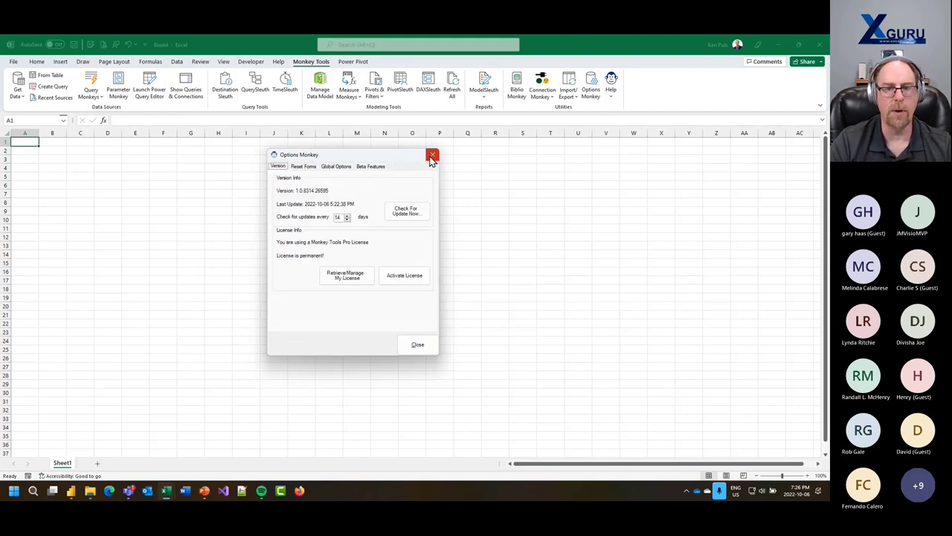
- Close Options Monkey and switch from Excel to the PowerPoint presentation
click(432, 159)
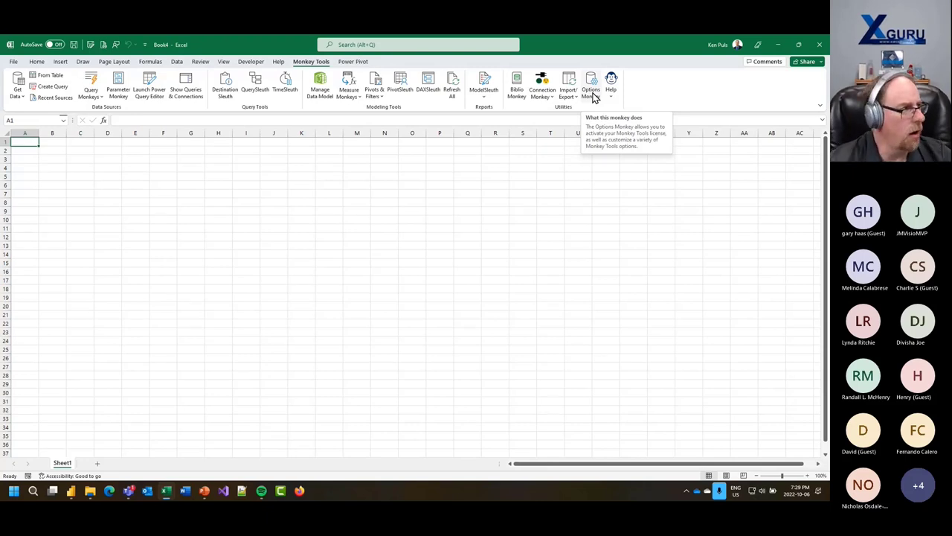
key(alt+Tab)
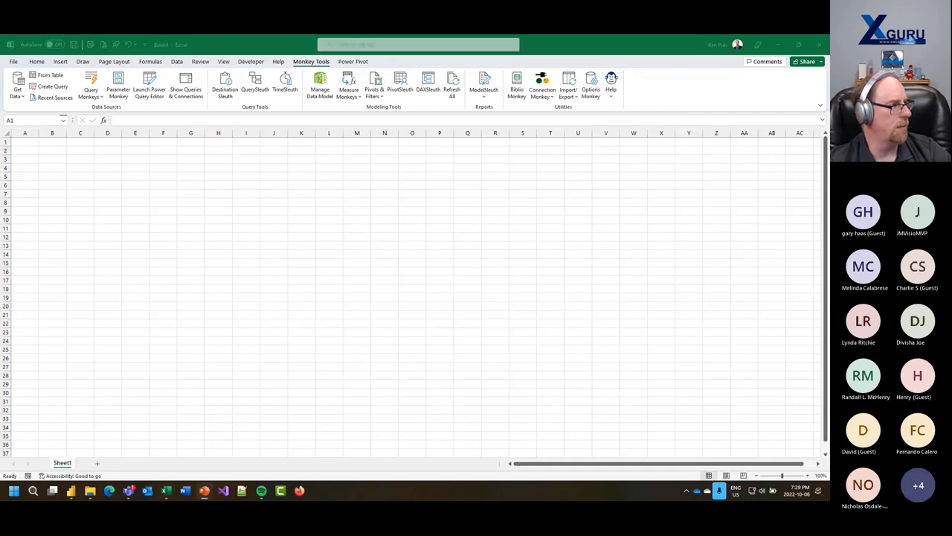
- Start the slideshow from the Monkey Tools Resources slide
key(shift+F5)
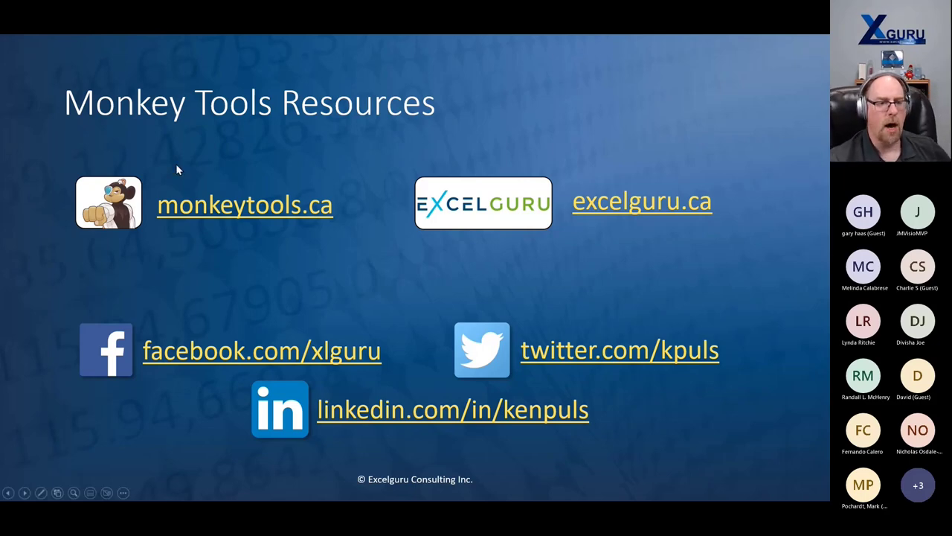
- Follow the monkeytools.ca link and scroll to the Free, Pro Trial and Pro License pricing cards
click(231, 217)
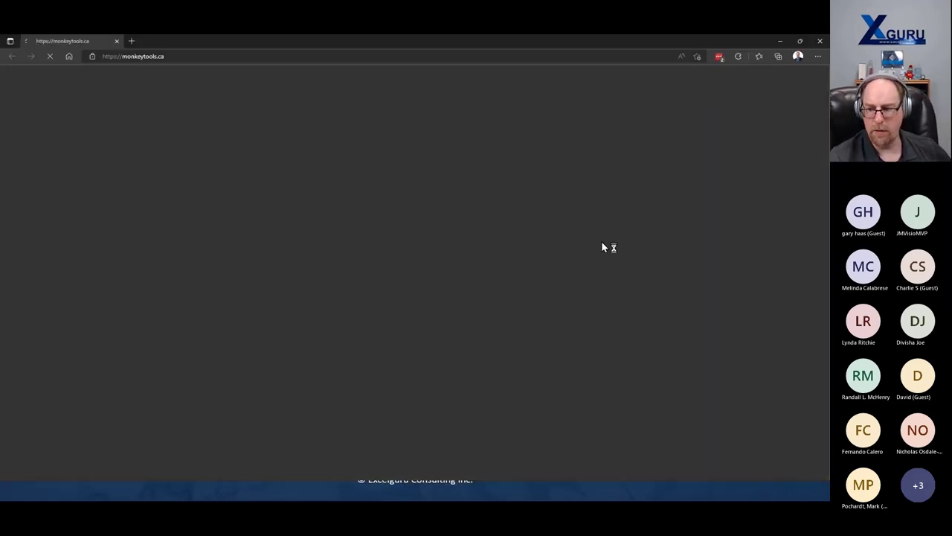
scroll(427, 261, down, 7)
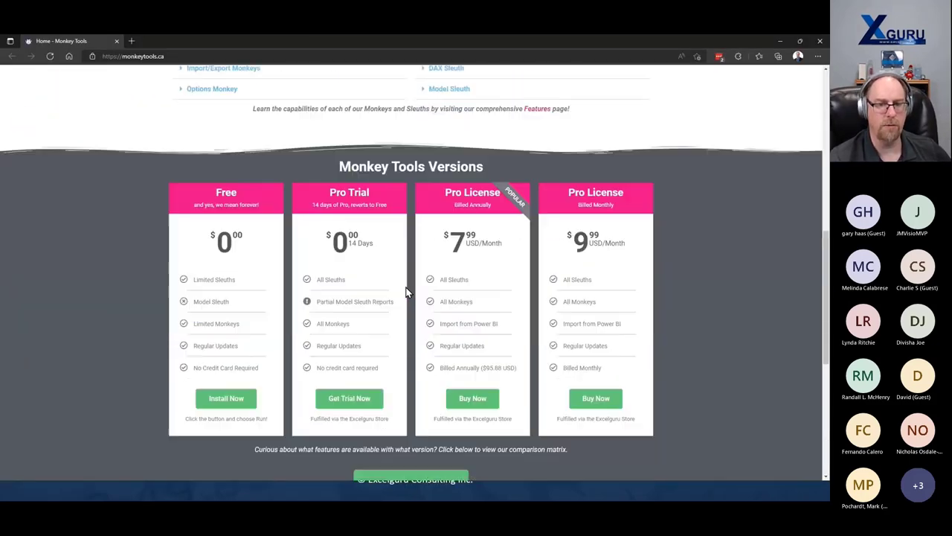
scroll(407, 292, down, 1)
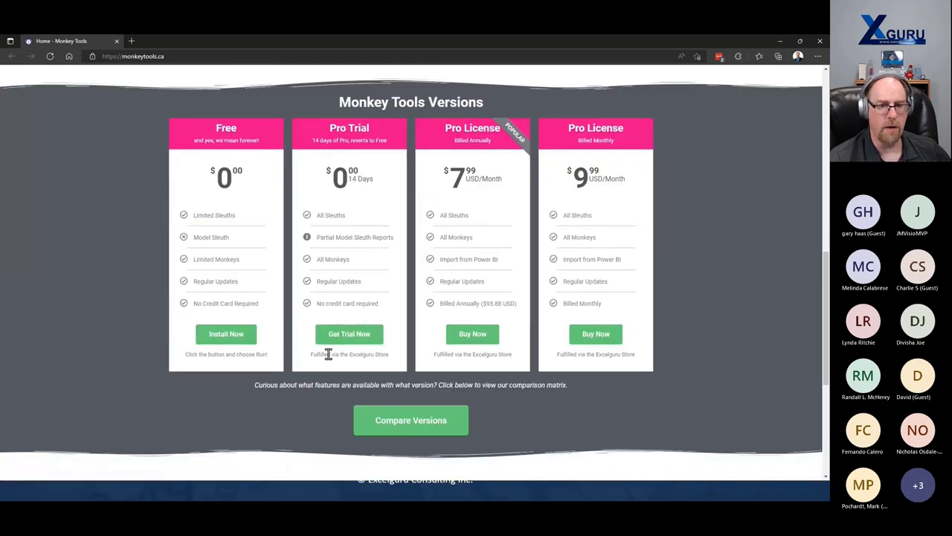